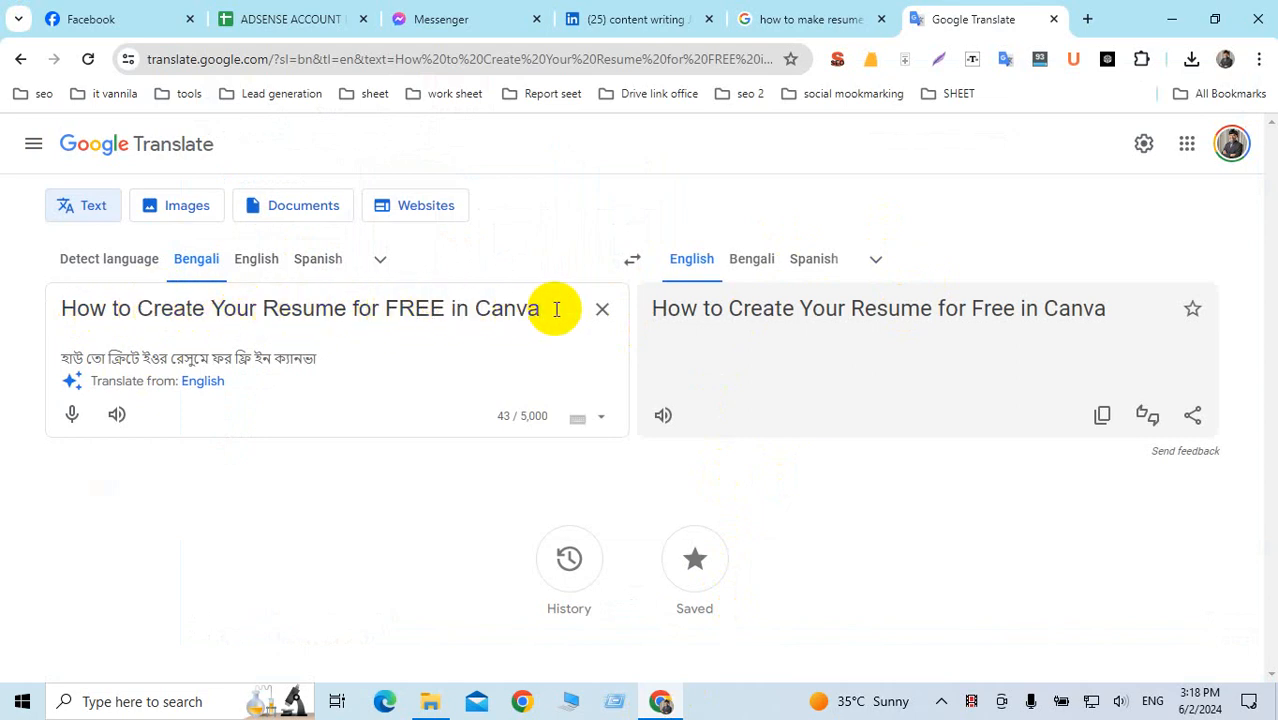
Add blank lines below the title in the translation source text and search Google for "How to Create Your Resume for FREE in Canva".
{"action": "key", "text": "Return"}
{"action": "key", "text": "Return"}
{"action": "left_click", "coordinate": [830, 20]}
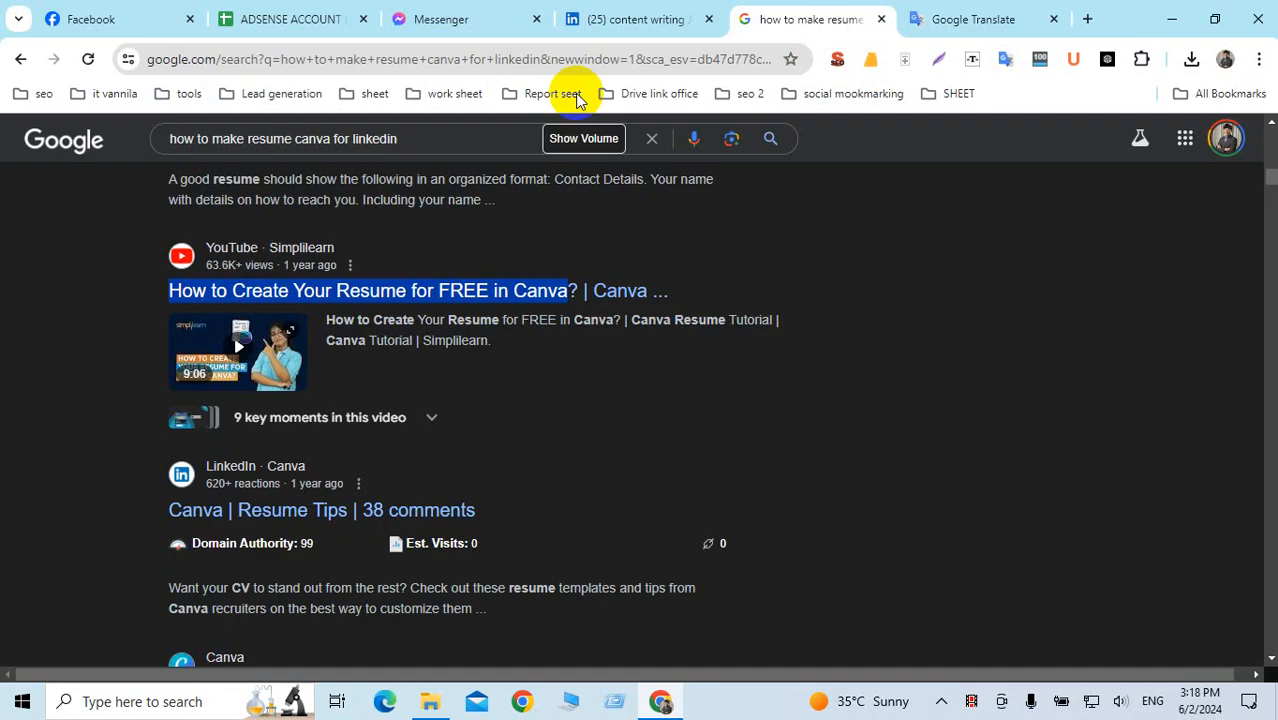
{"action": "left_click_drag", "start_coordinate": [410, 138], "coordinate": [128, 157]}
{"action": "type", "text": "How to Create Your Resume for FREE in Canva"}
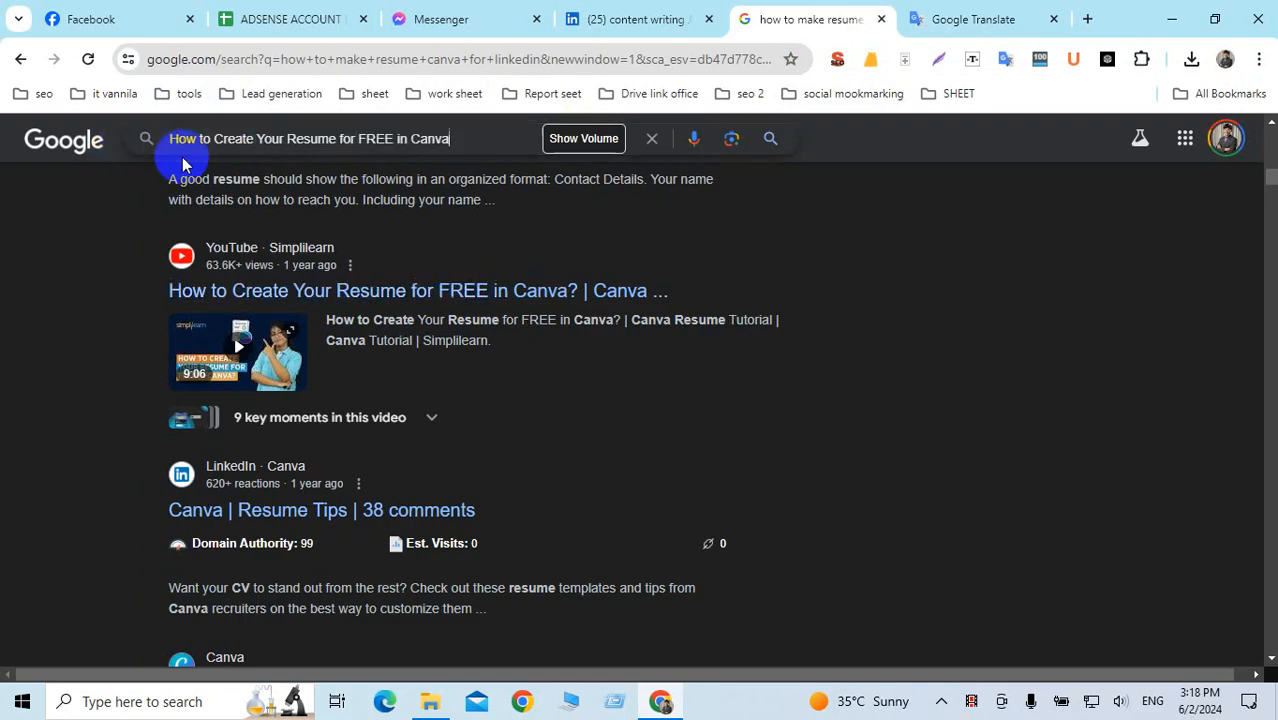
{"action": "left_click", "coordinate": [255, 151]}
{"action": "key", "text": "Return"}
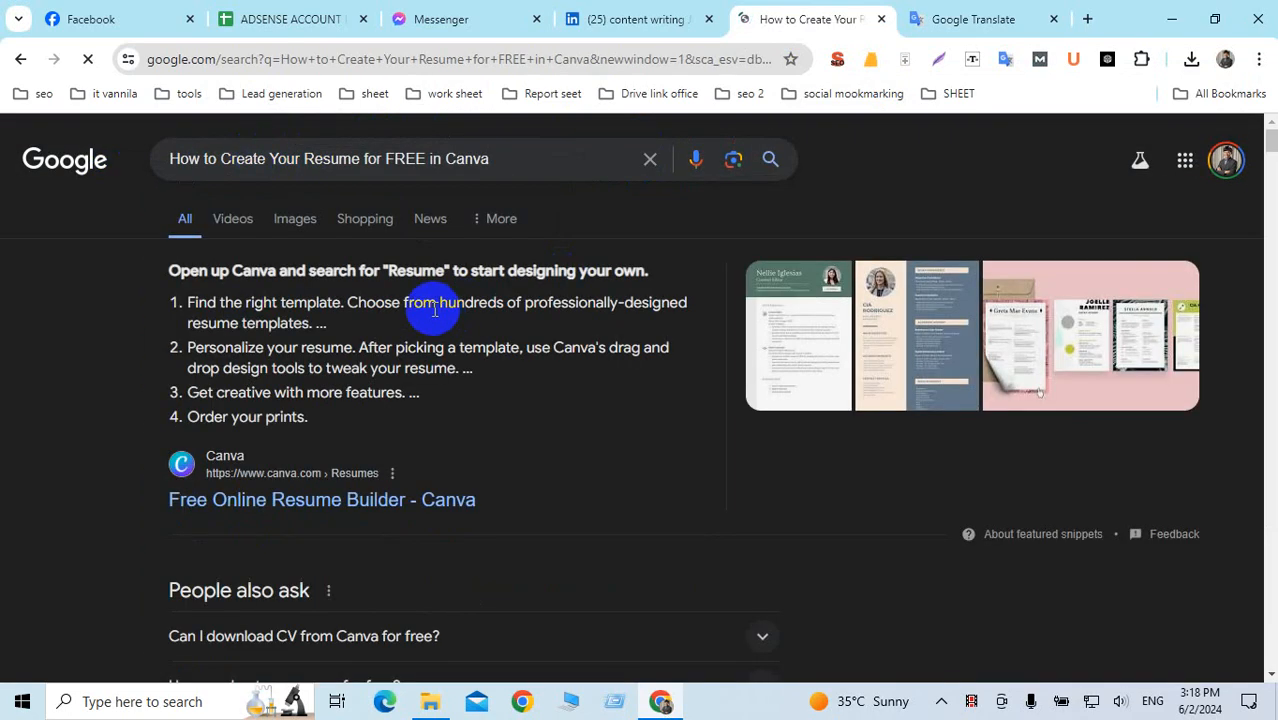
Look through the Google results and the Ubersuggest keyword and SEO metrics for the resume title.
{"action": "scroll", "coordinate": [435, 311], "scroll_direction": "down", "scroll_amount": 3}
{"action": "scroll", "coordinate": [993, 331], "scroll_direction": "up", "scroll_amount": 3}
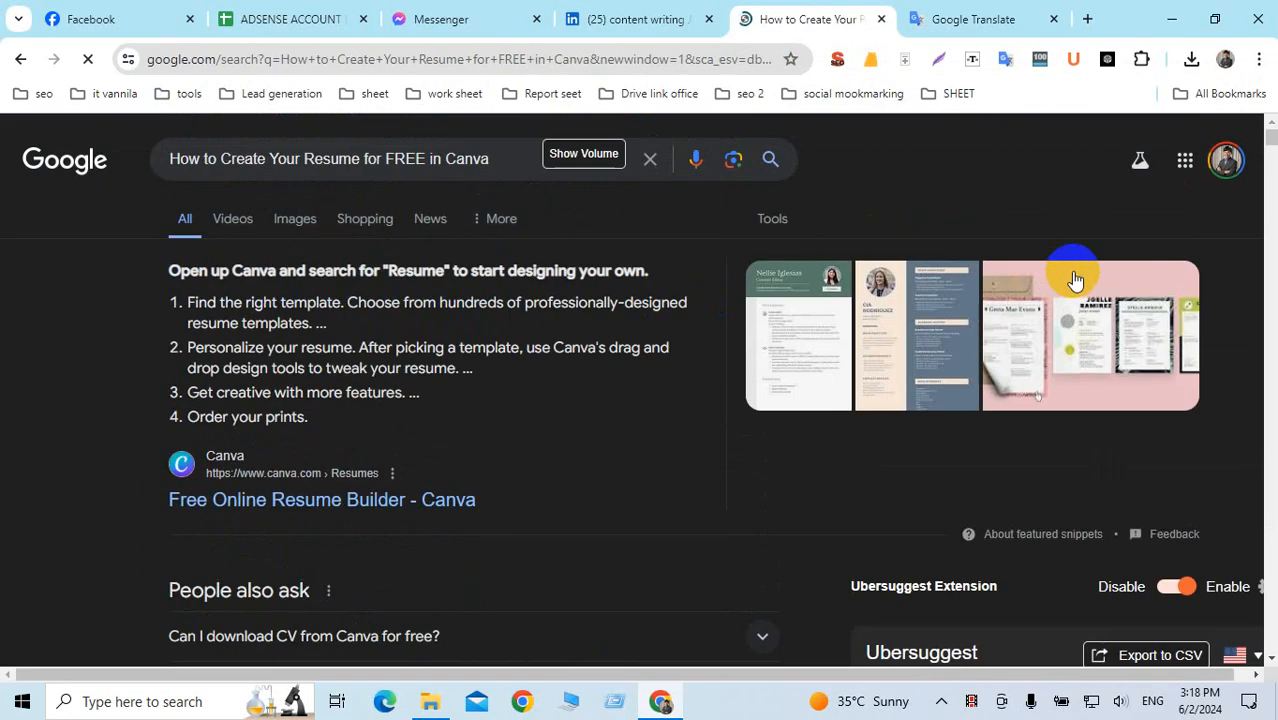
{"action": "scroll", "coordinate": [1075, 280], "scroll_direction": "down", "scroll_amount": 8}
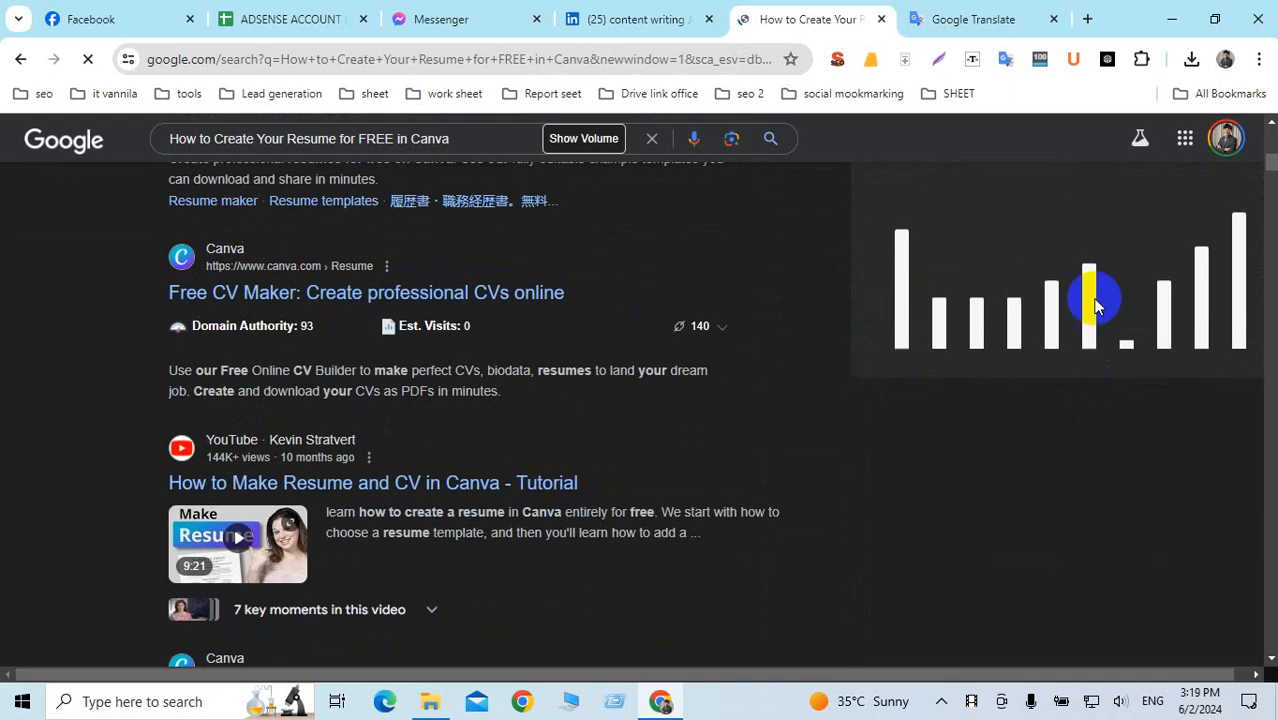
{"action": "scroll", "coordinate": [1095, 300], "scroll_direction": "up", "scroll_amount": 3}
{"action": "scroll", "coordinate": [1095, 315], "scroll_direction": "down", "scroll_amount": 6}
{"action": "scroll", "coordinate": [1097, 322], "scroll_direction": "up", "scroll_amount": 6}
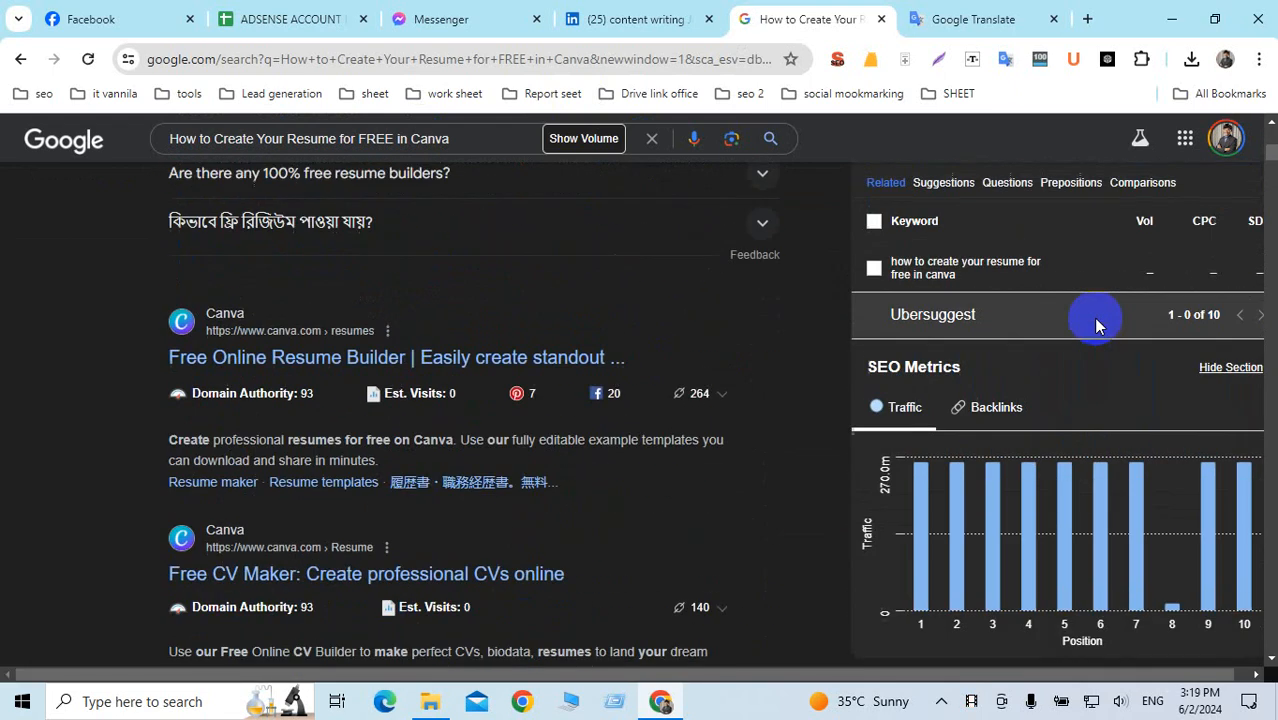
{"action": "scroll", "coordinate": [1095, 320], "scroll_direction": "down", "scroll_amount": 1}
{"action": "scroll", "coordinate": [1095, 322], "scroll_direction": "up", "scroll_amount": 4}
{"action": "scroll", "coordinate": [1047, 430], "scroll_direction": "down", "scroll_amount": 4}
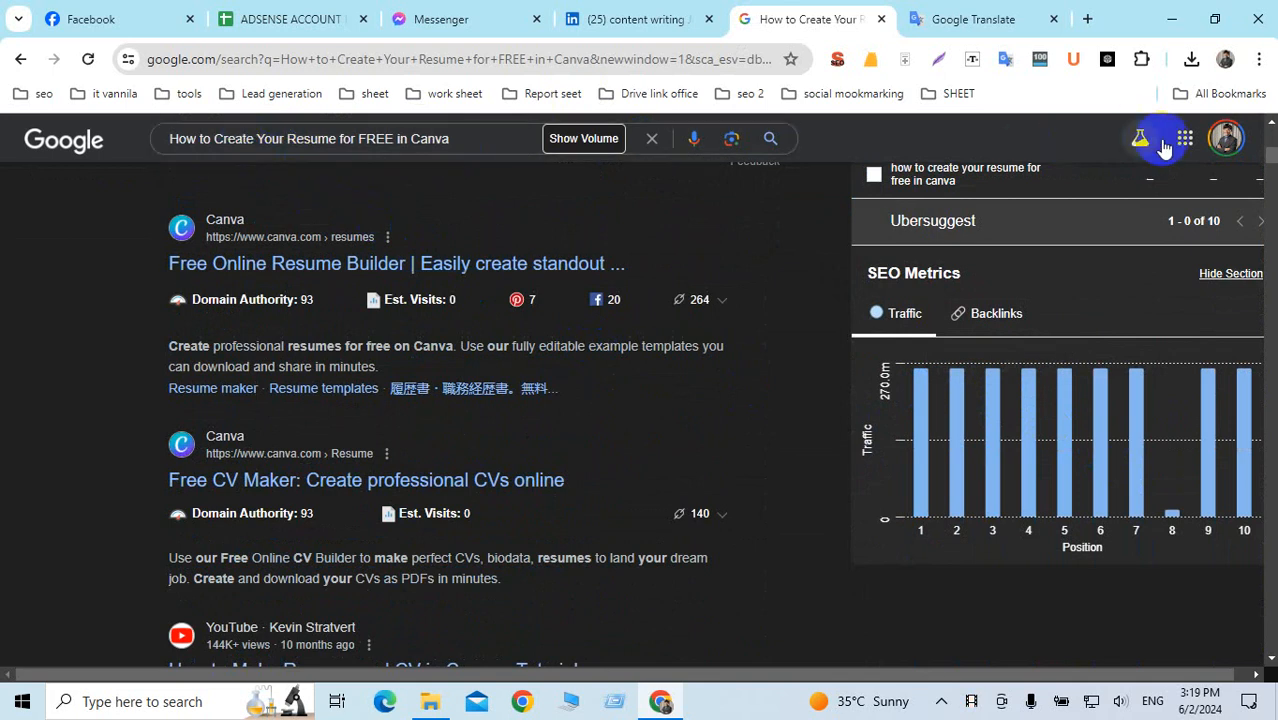
{"action": "left_click_drag", "start_coordinate": [1268, 200], "coordinate": [1260, 680]}
{"action": "left_click_drag", "start_coordinate": [1266, 635], "coordinate": [1266, 90]}
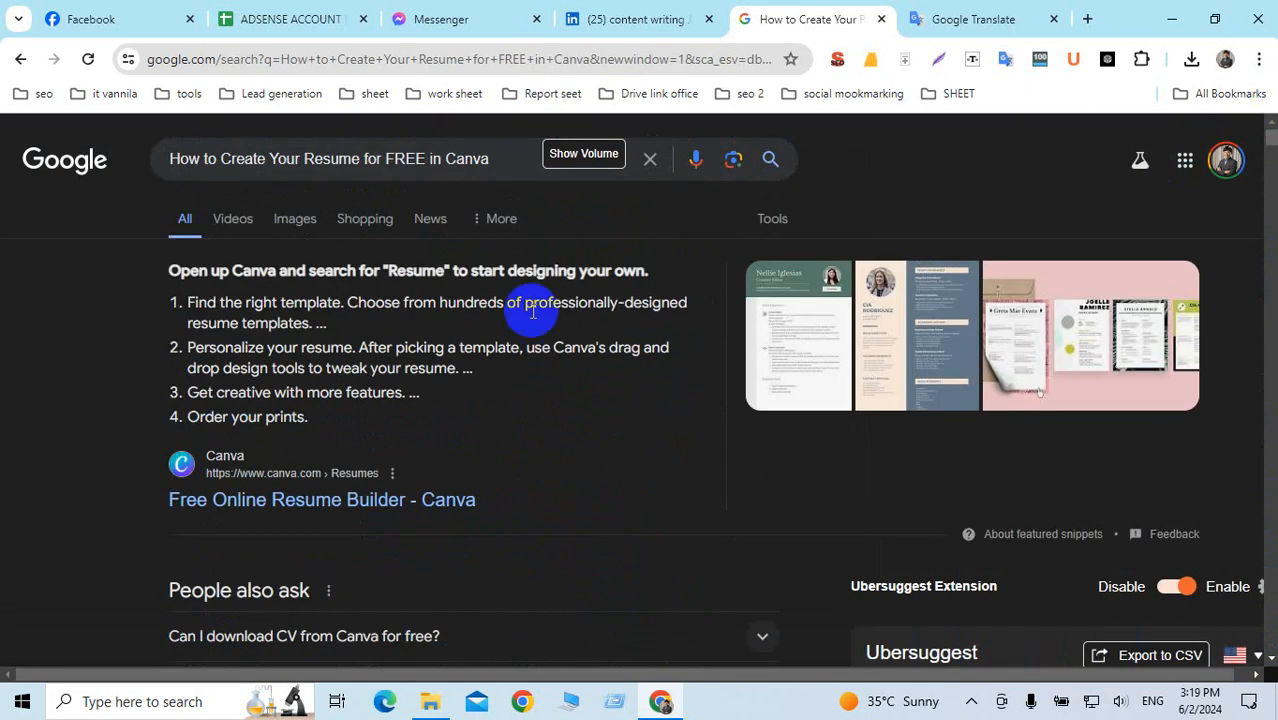
{"action": "scroll", "coordinate": [430, 335], "scroll_direction": "down", "scroll_amount": 5}
{"action": "scroll", "coordinate": [660, 342], "scroll_direction": "up", "scroll_amount": 4}
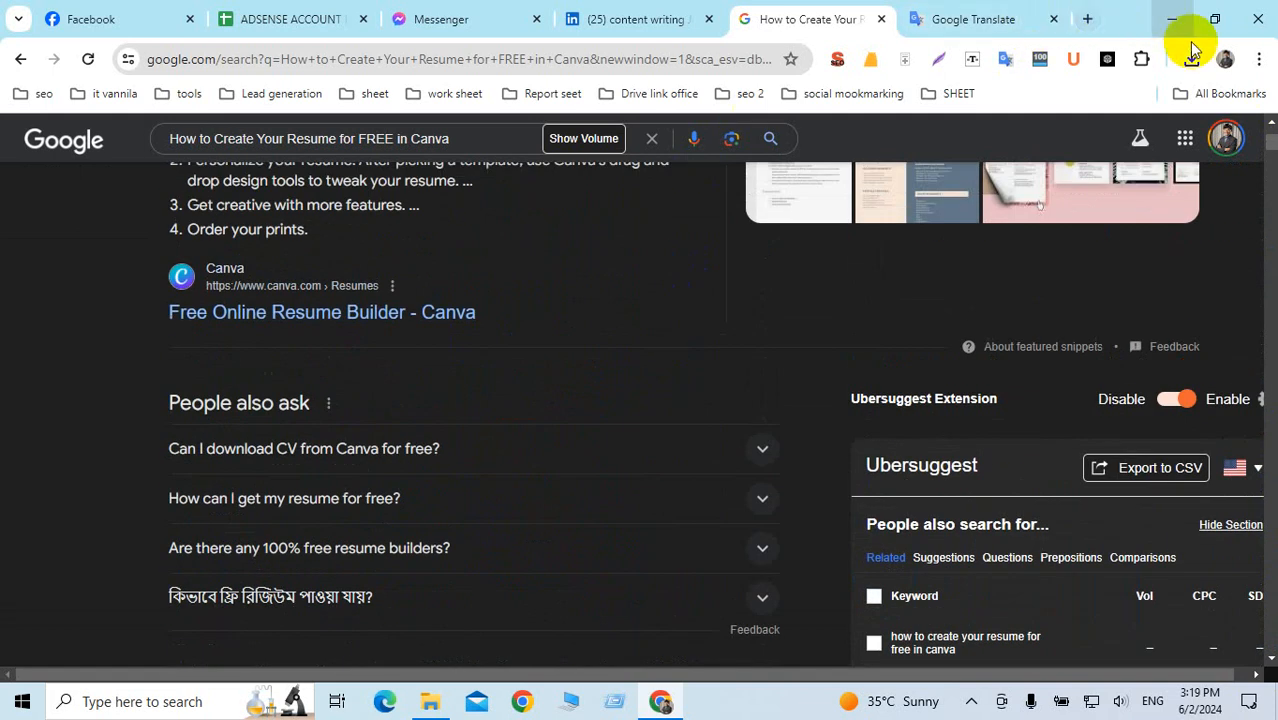
Switch to the IT browser profile and open its YouTube shortcut in the new window.
{"action": "left_click", "coordinate": [1224, 59]}
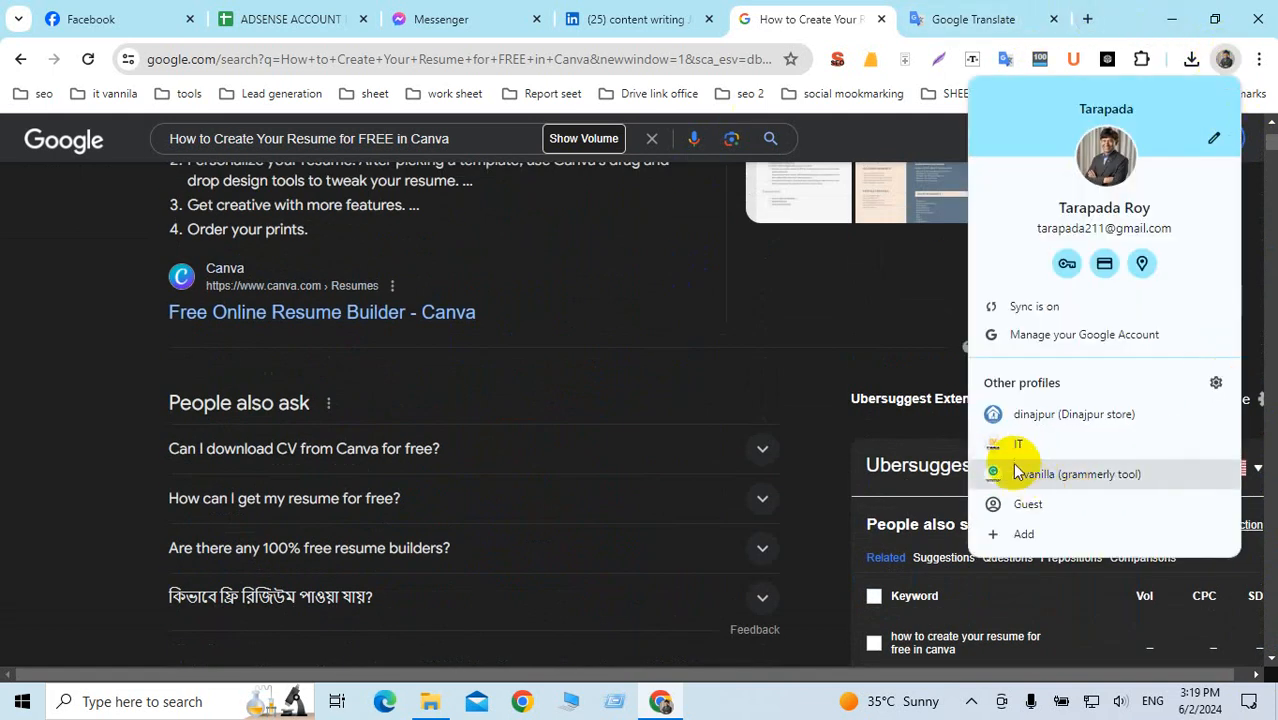
{"action": "left_click", "coordinate": [1016, 425]}
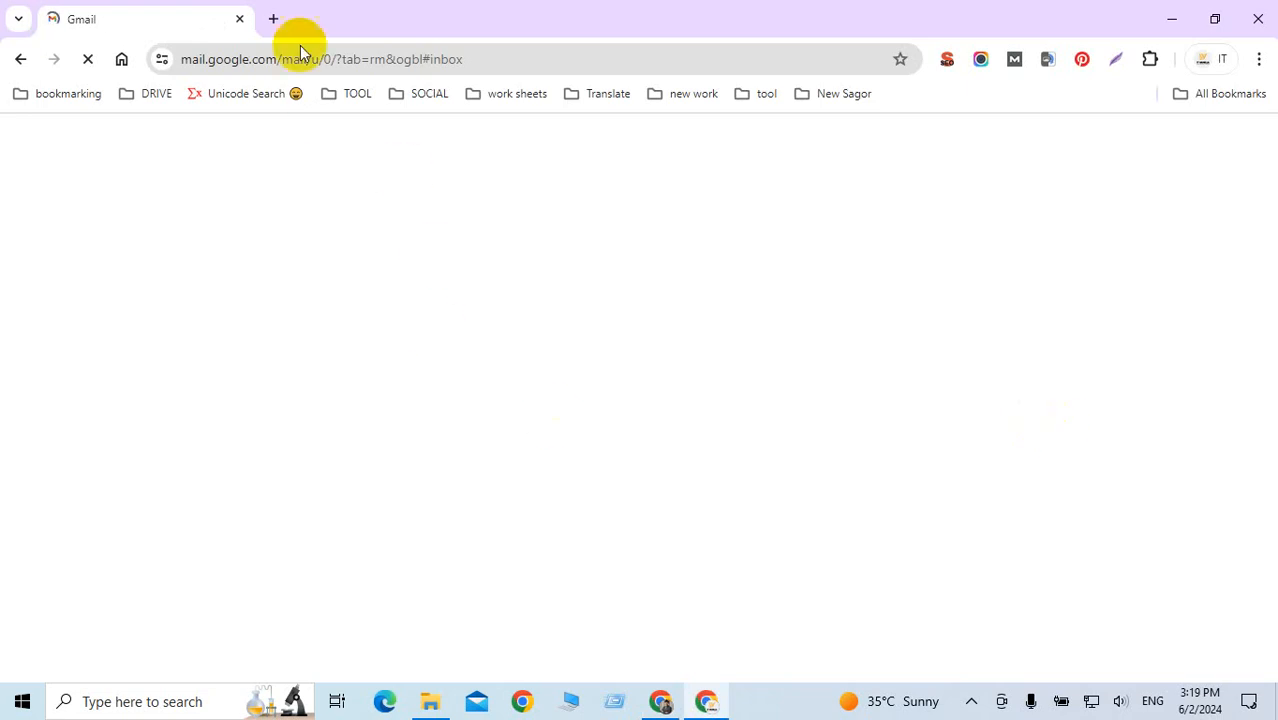
{"action": "left_click", "coordinate": [274, 19]}
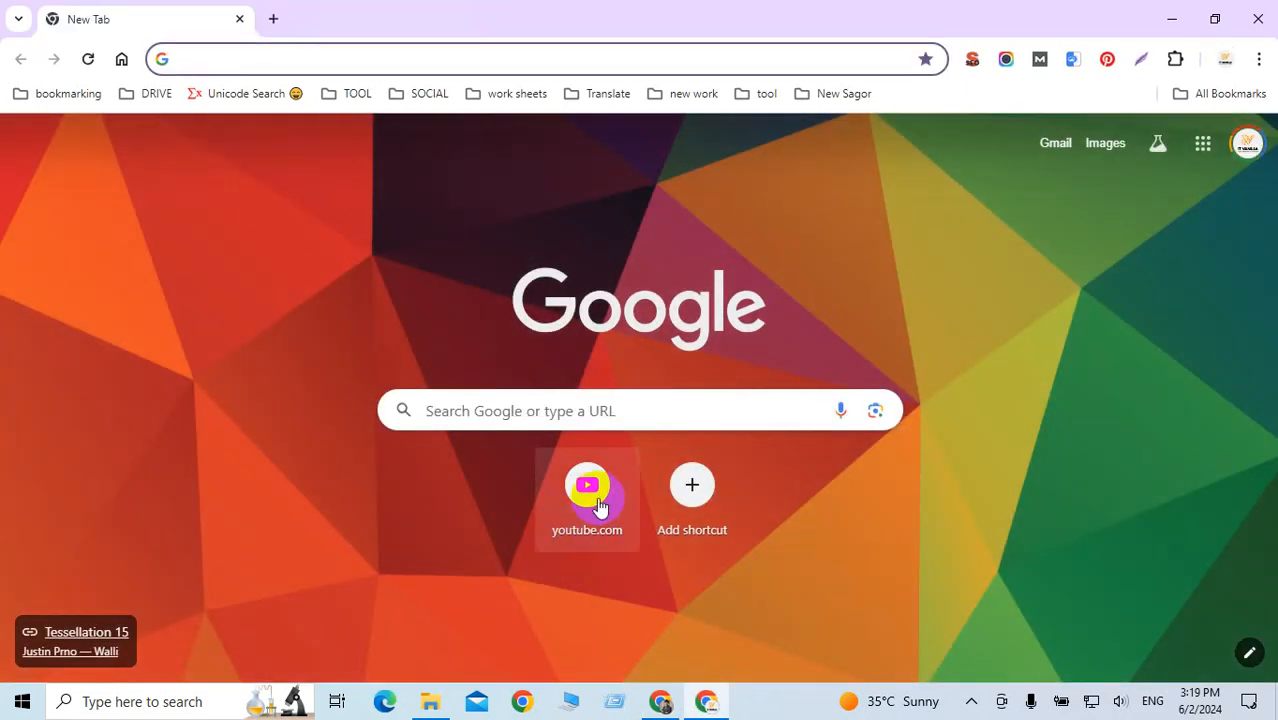
{"action": "left_click", "coordinate": [599, 506]}
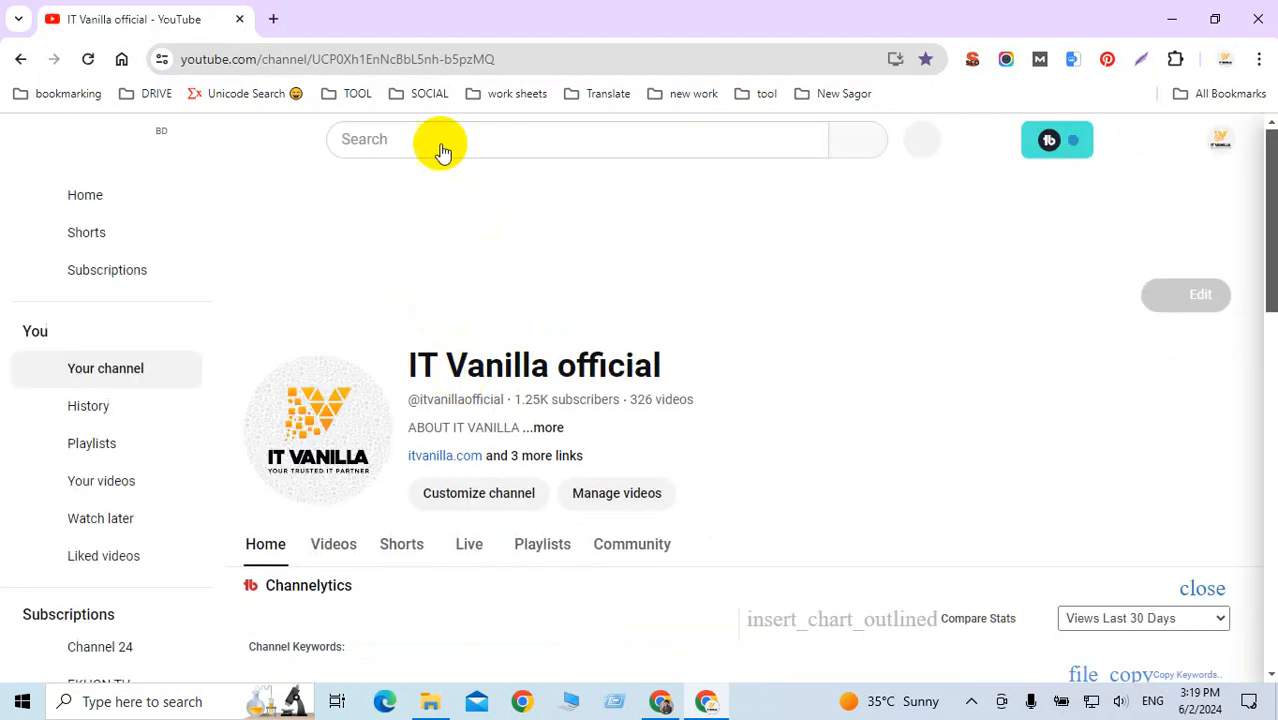
Search YouTube for "How to Create Your Resume for FREE in Canva".
{"action": "left_click", "coordinate": [379, 139]}
{"action": "type", "text": "How to Create Your Resume for FREE in Canva"}
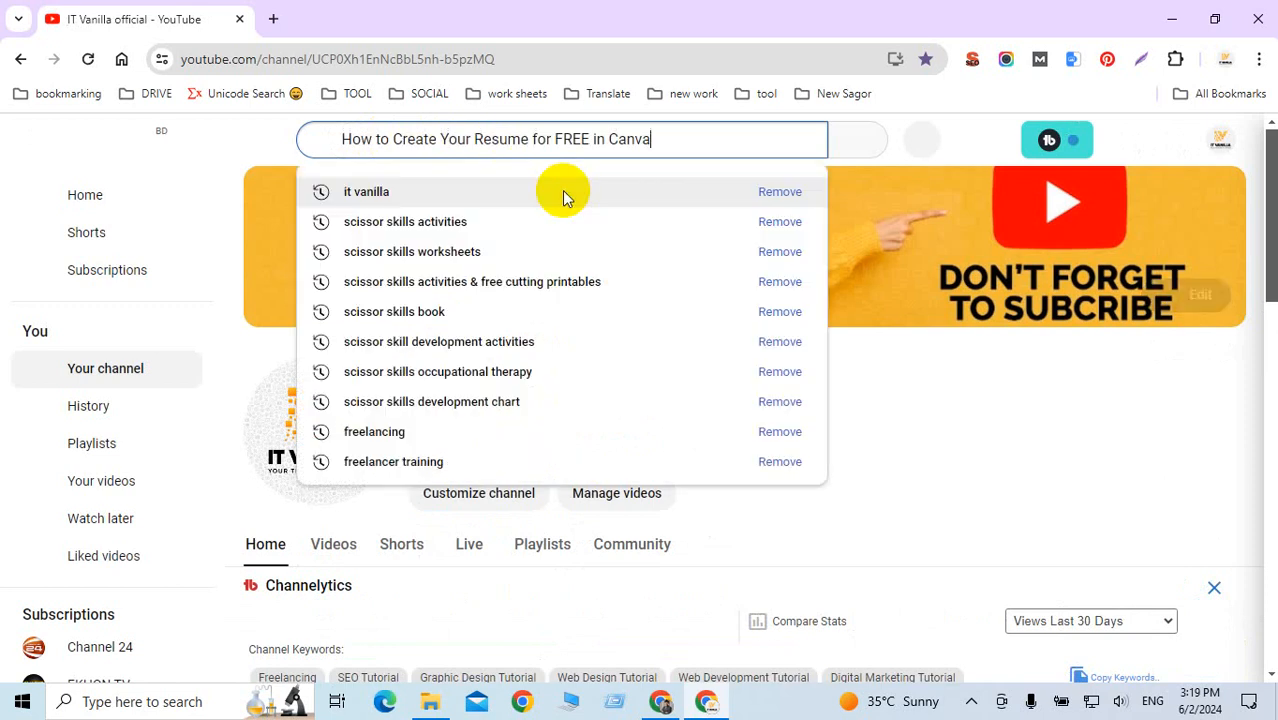
{"action": "key", "text": "Return"}
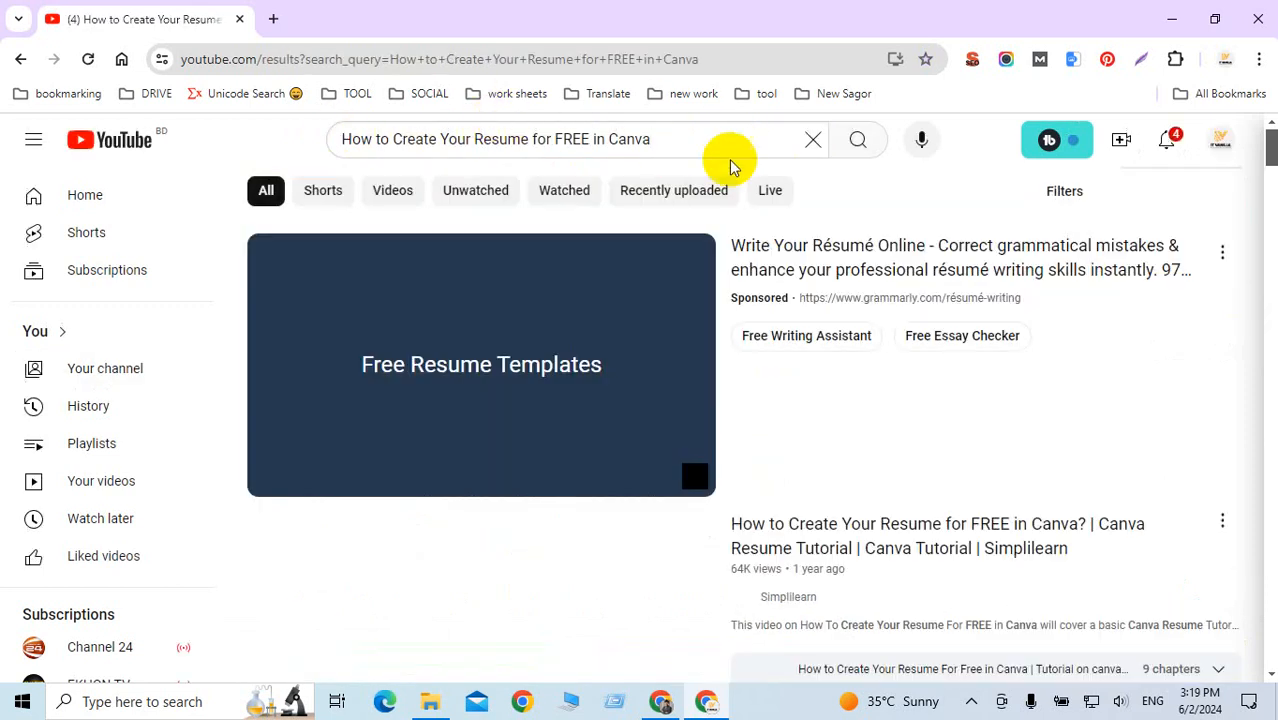
Open Simplilearn's "How to Create Your Resume for FREE in Canva?" video from the results and pause playback.
{"action": "scroll", "coordinate": [720, 325], "scroll_direction": "down", "scroll_amount": 1}
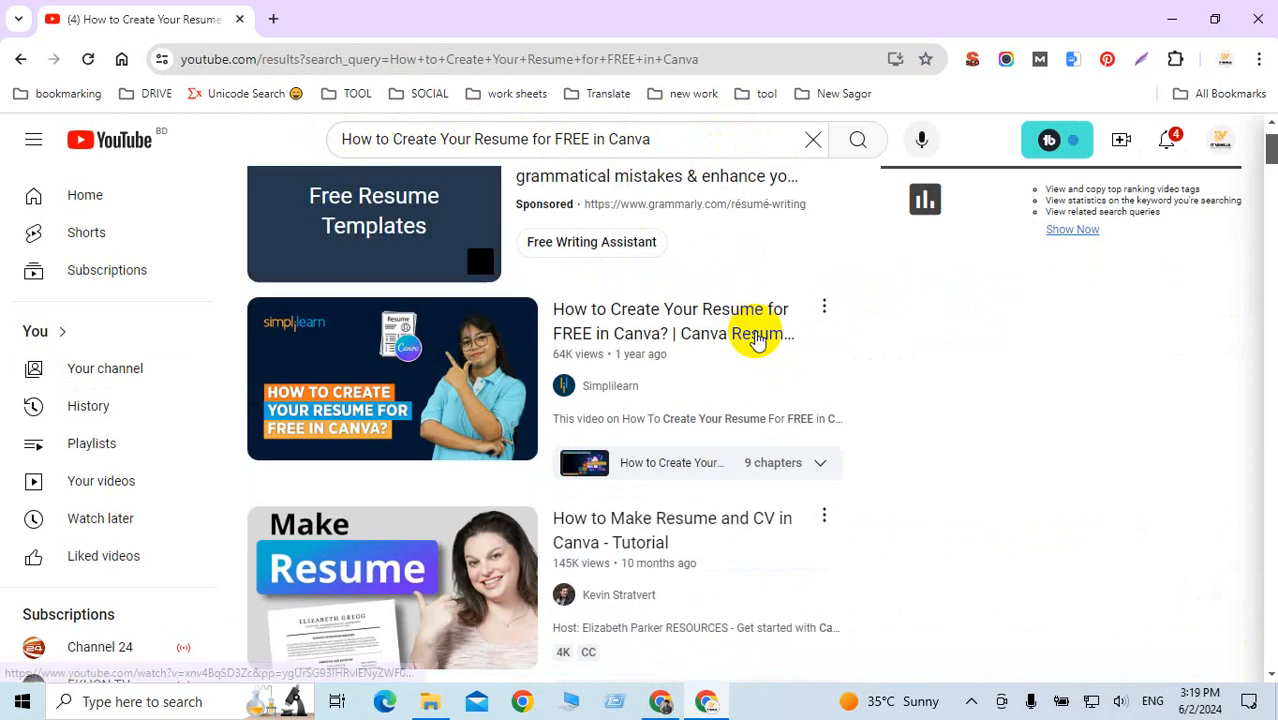
{"action": "scroll", "coordinate": [872, 345], "scroll_direction": "up", "scroll_amount": 1}
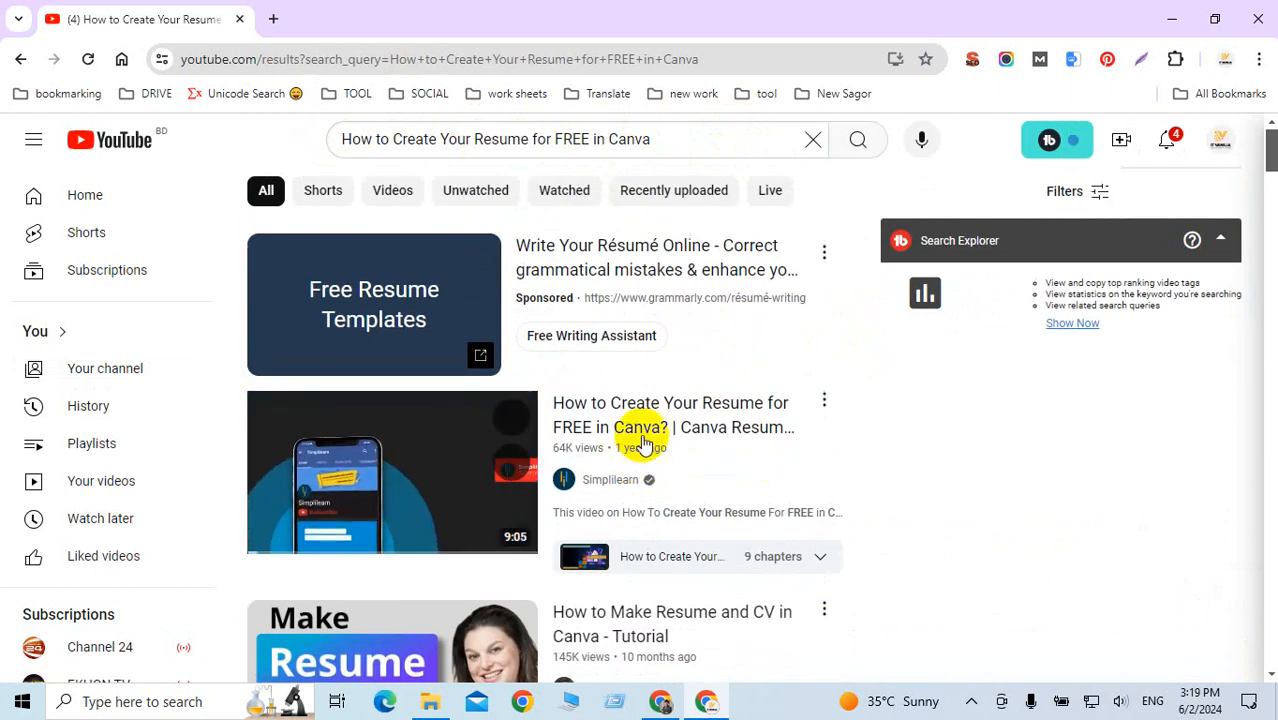
{"action": "scroll", "coordinate": [676, 458], "scroll_direction": "down", "scroll_amount": 3}
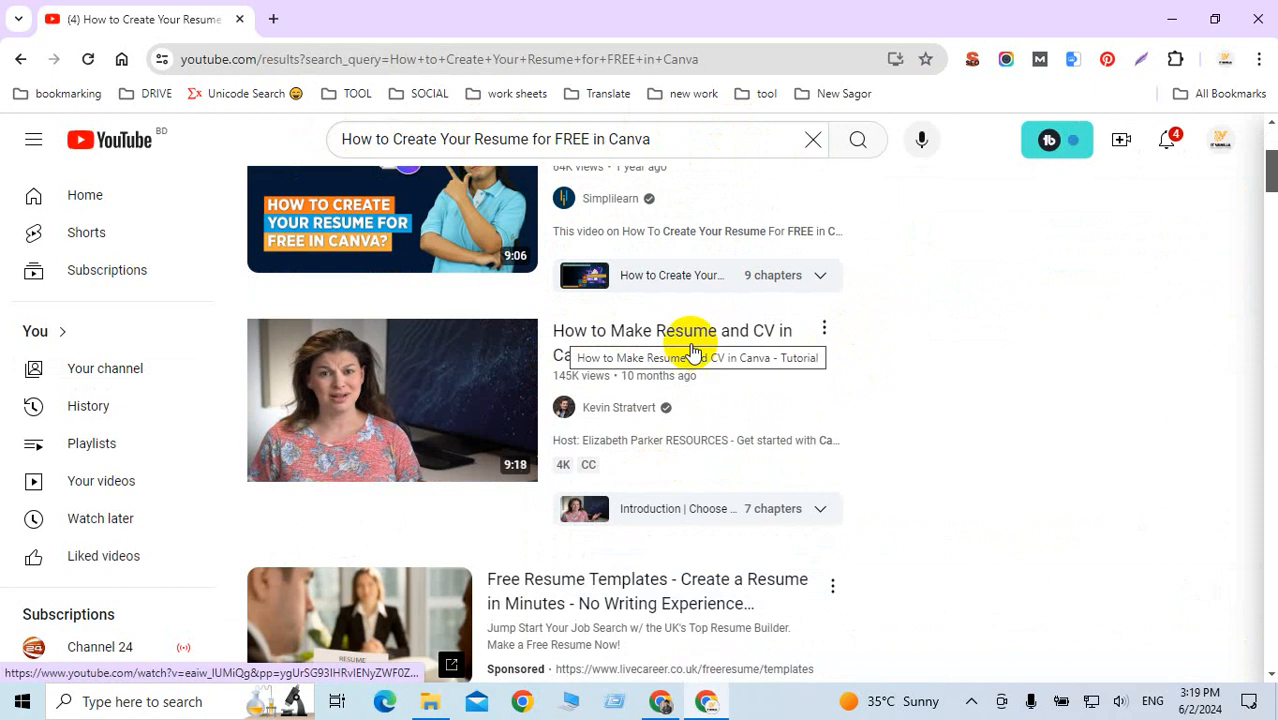
{"action": "scroll", "coordinate": [762, 358], "scroll_direction": "down", "scroll_amount": 3}
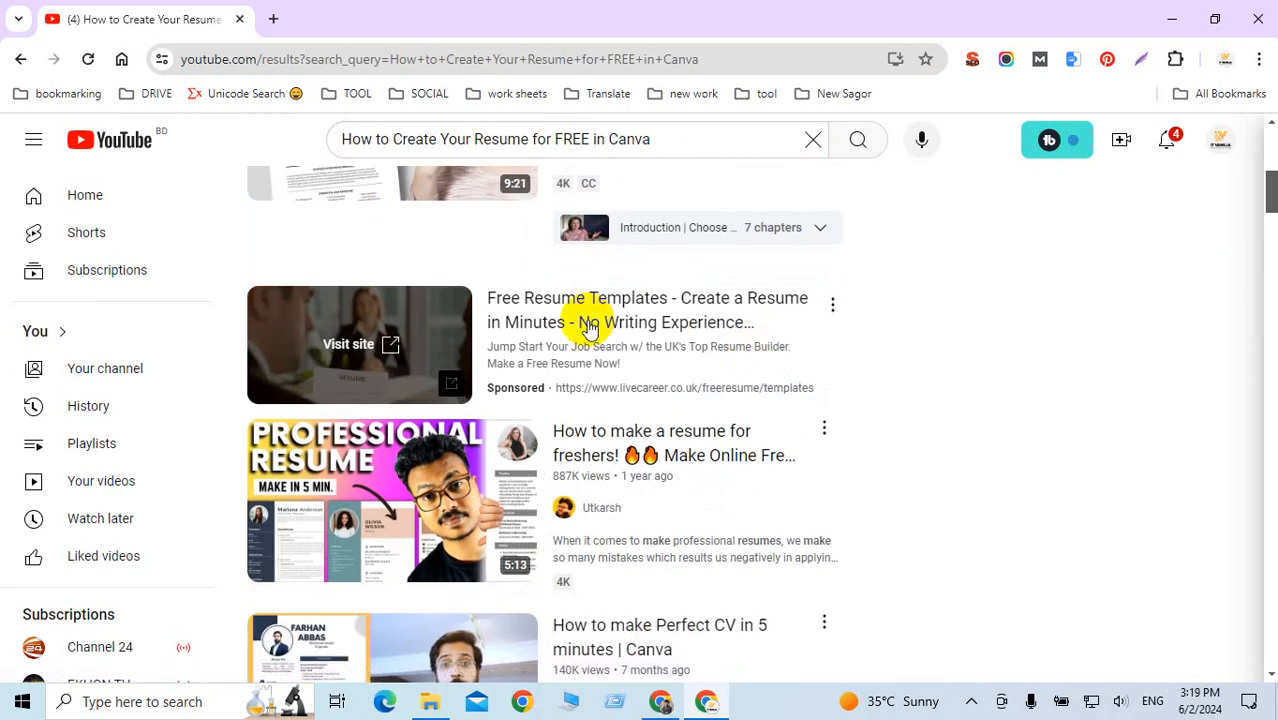
{"action": "scroll", "coordinate": [750, 322], "scroll_direction": "up", "scroll_amount": 4}
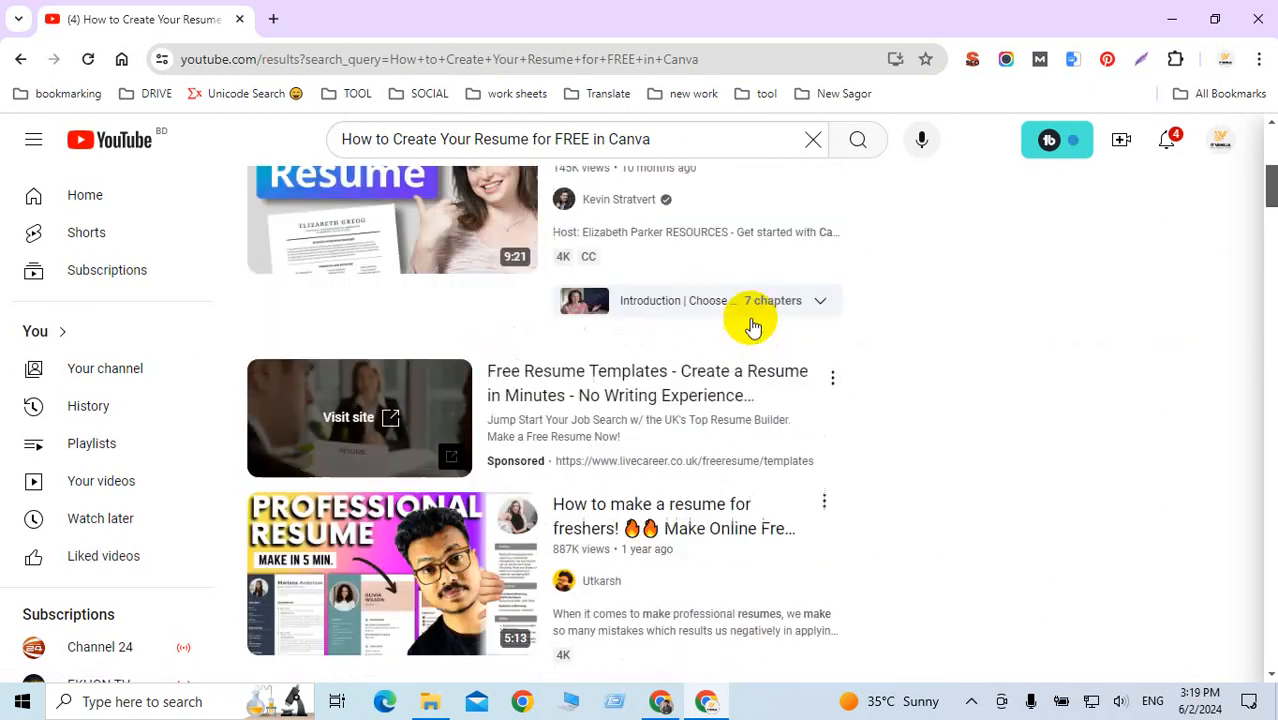
{"action": "left_click", "coordinate": [770, 244]}
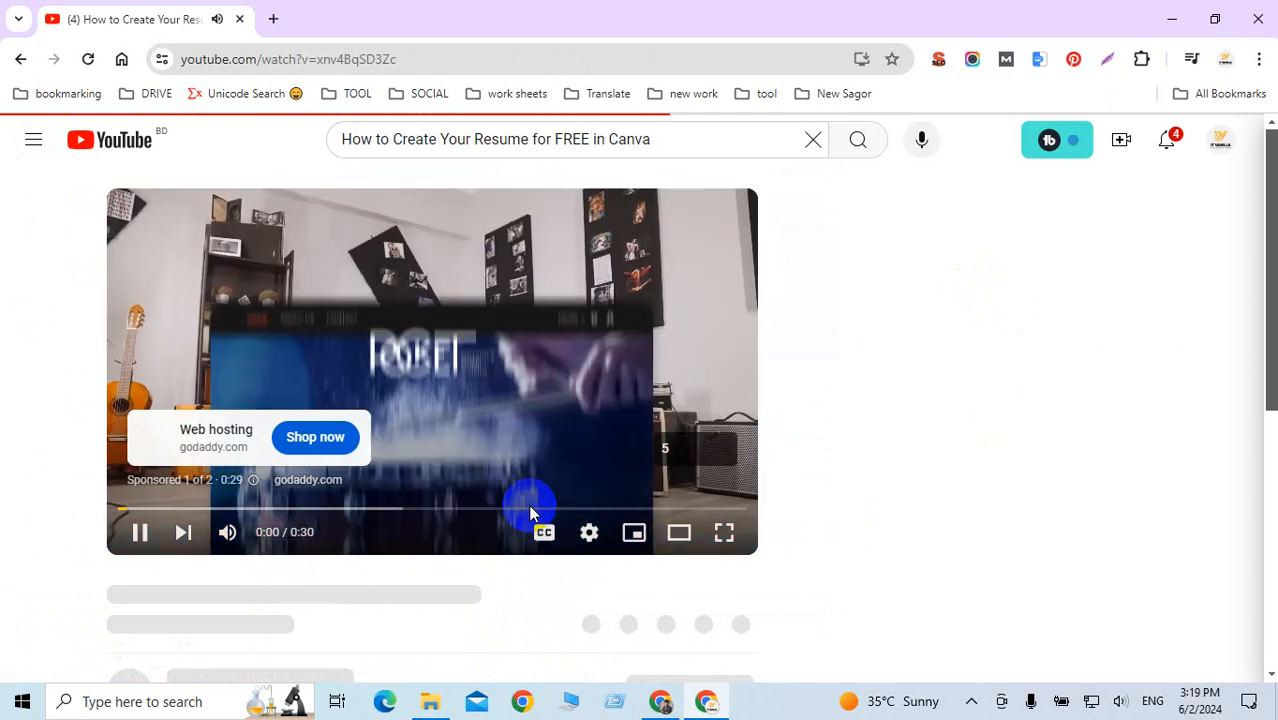
{"action": "left_click", "coordinate": [138, 531]}
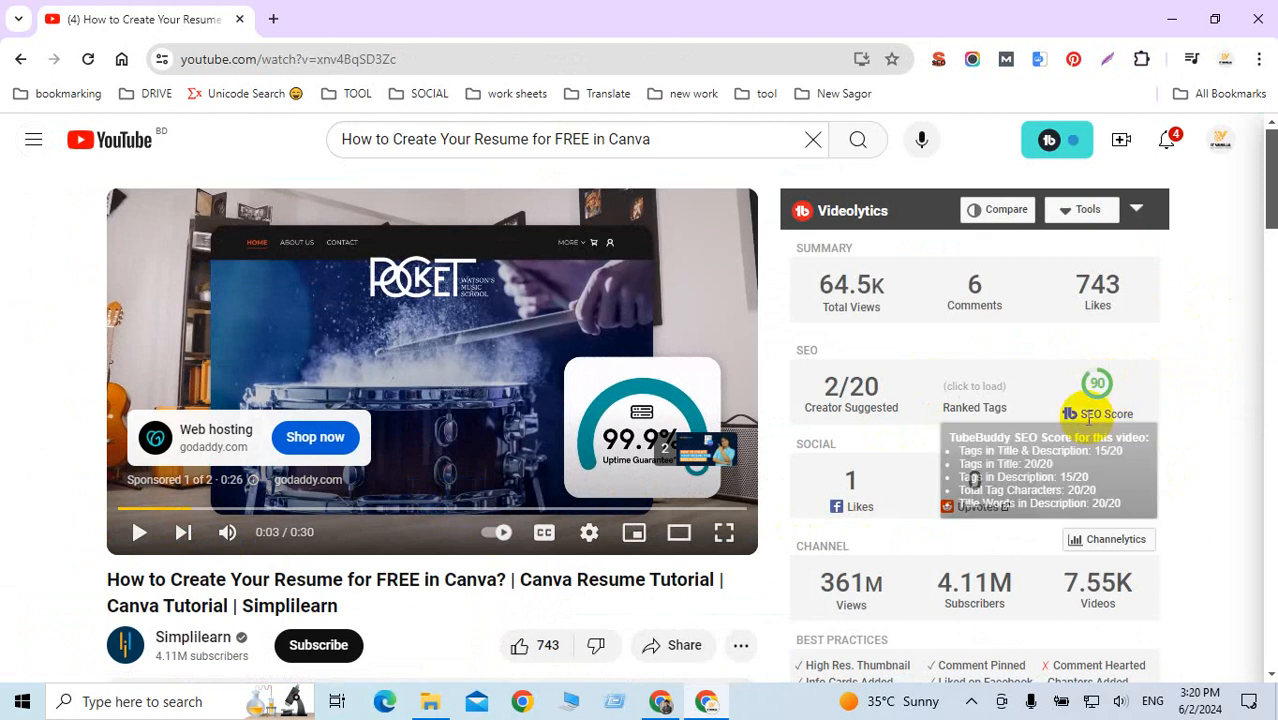
Copy the video's complete TubeBuddy tag list and paste it below the title in Google Translate's source text.
{"action": "scroll", "coordinate": [1144, 408], "scroll_direction": "down", "scroll_amount": 4}
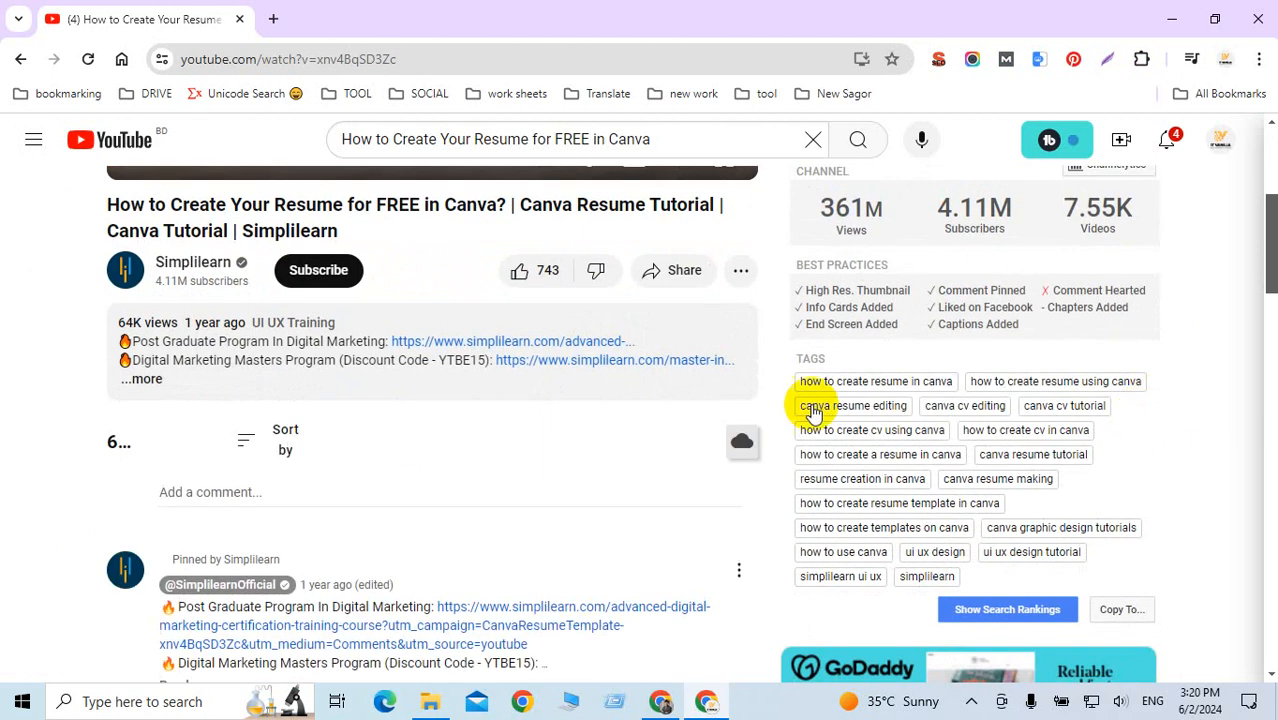
{"action": "left_click_drag", "start_coordinate": [786, 382], "coordinate": [1027, 582]}
{"action": "key", "text": "ctrl+c"}
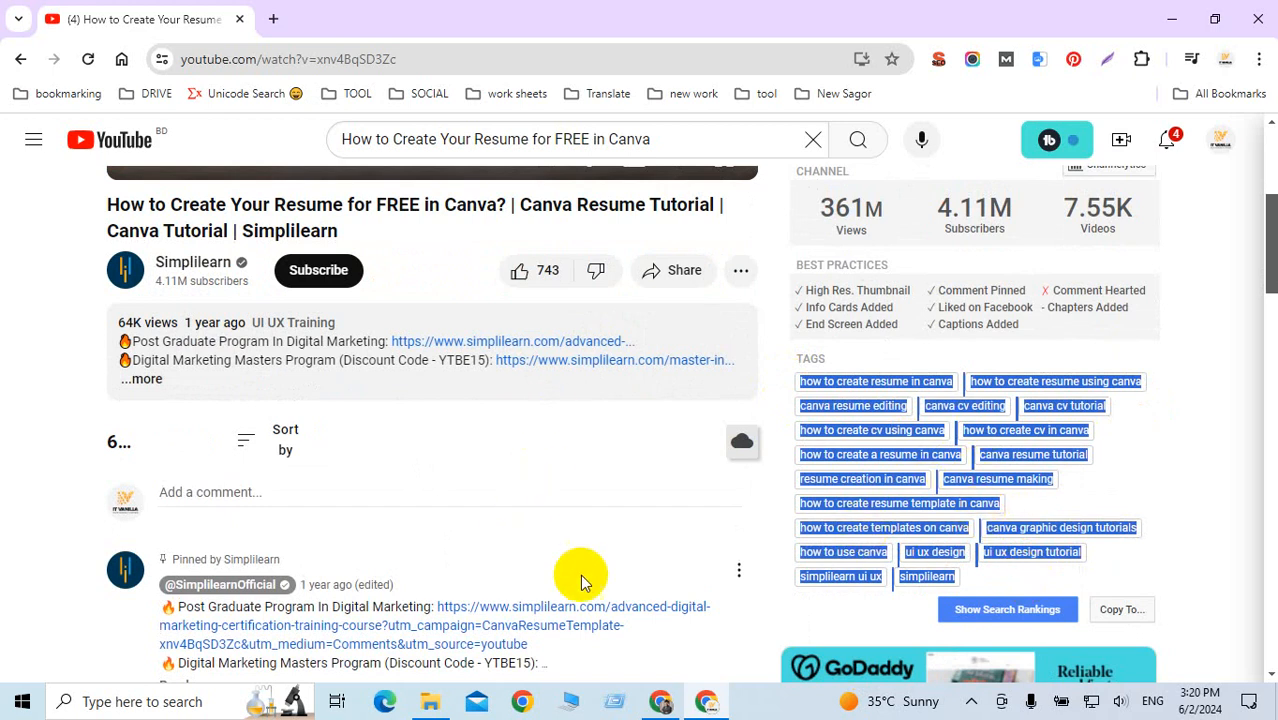
{"action": "left_click", "coordinate": [660, 701]}
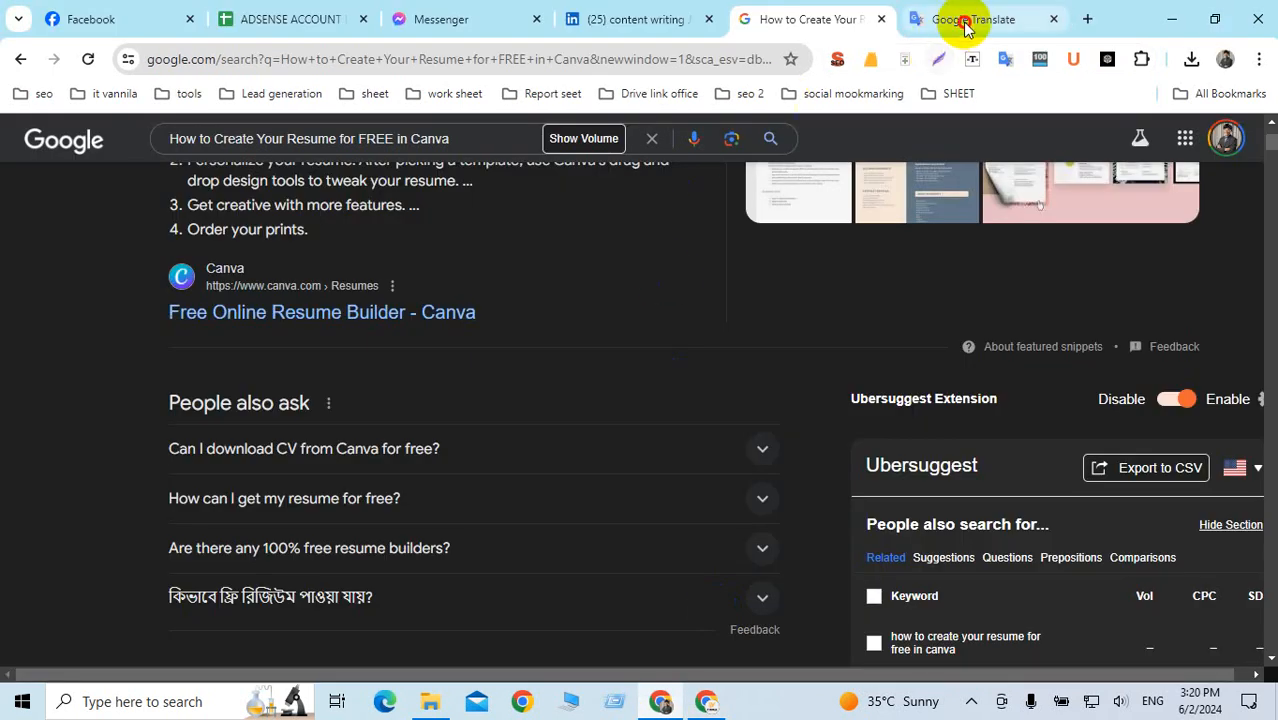
{"action": "left_click", "coordinate": [965, 22]}
{"action": "key", "text": "ctrl+v"}
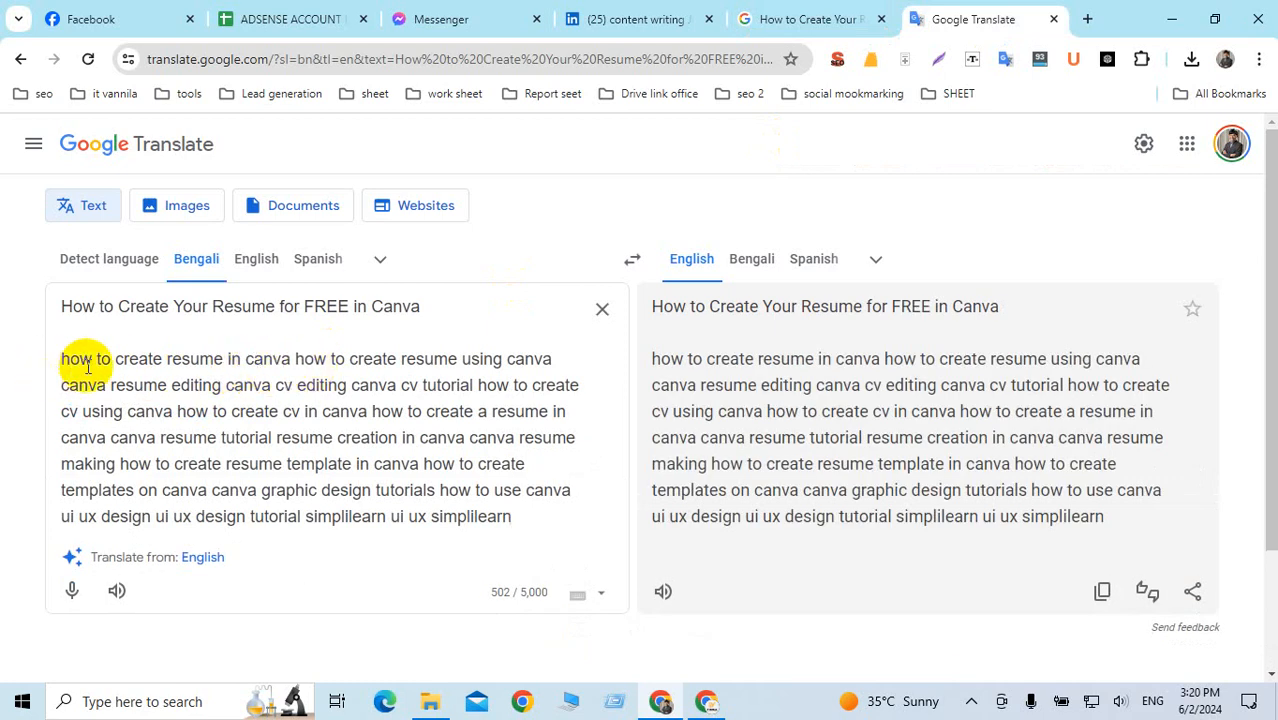
Insert a comma after each tag from "how to create resume in canva" through "canva cv tutorial" in the source text.
{"action": "left_click", "coordinate": [289, 362]}
{"action": "type", "text": ","}
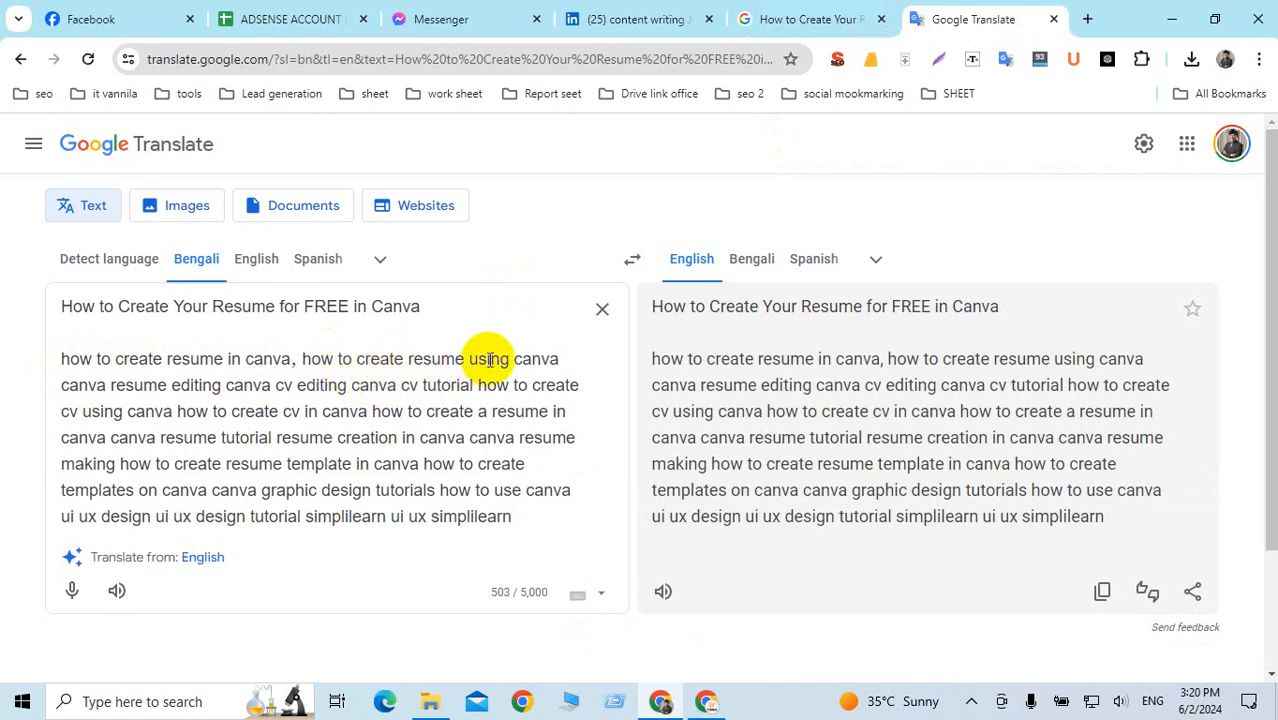
{"action": "left_click", "coordinate": [560, 360]}
{"action": "type", "text": ","}
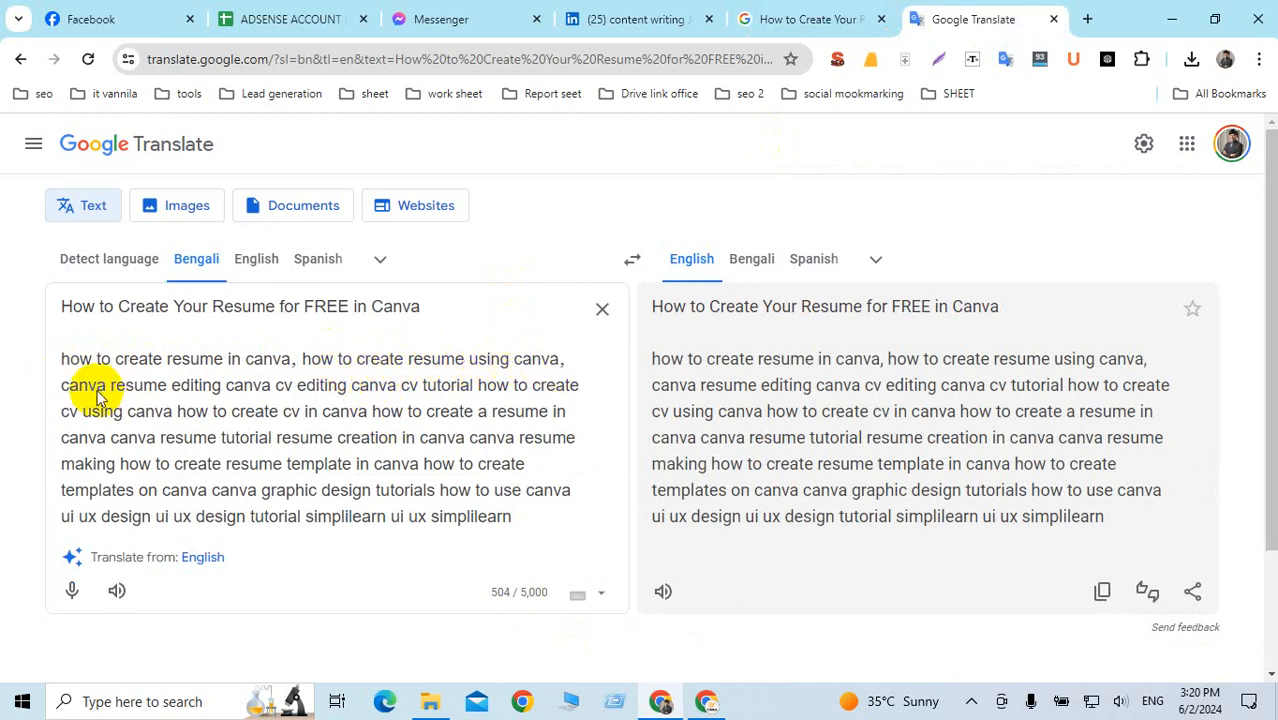
{"action": "left_click", "coordinate": [222, 387]}
{"action": "type", "text": ","}
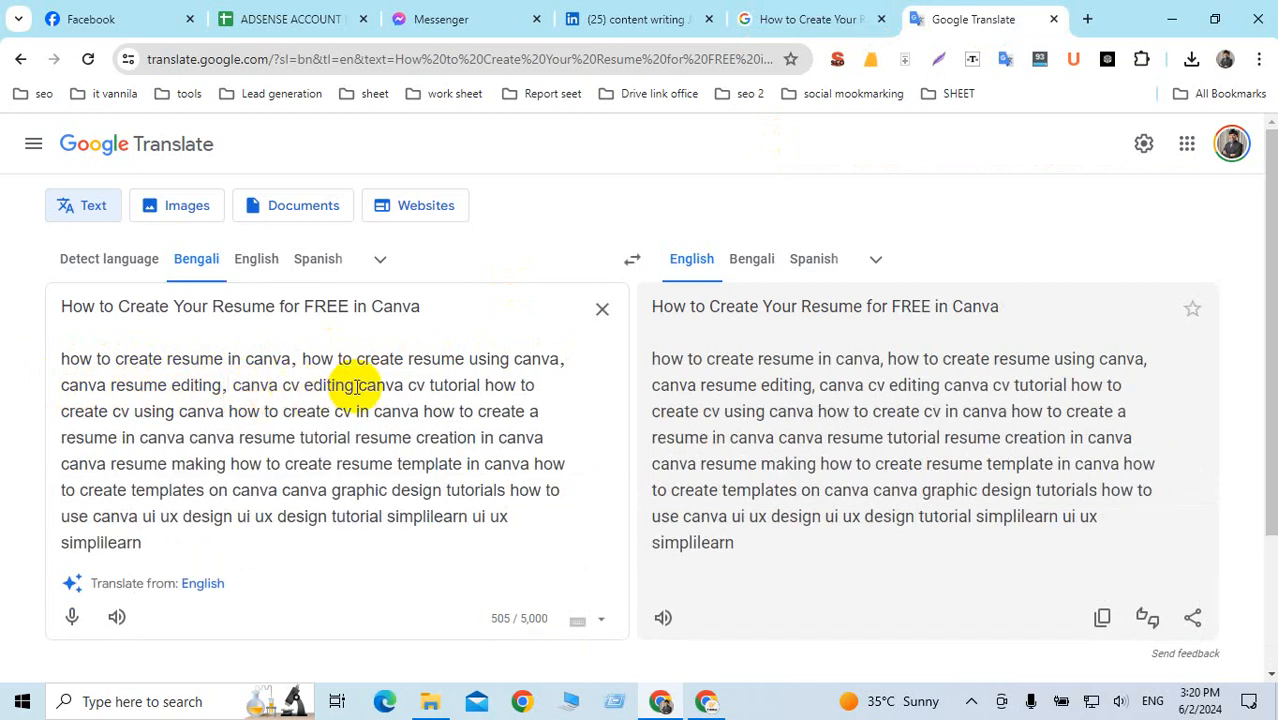
{"action": "left_click", "coordinate": [354, 387]}
{"action": "type", "text": ","}
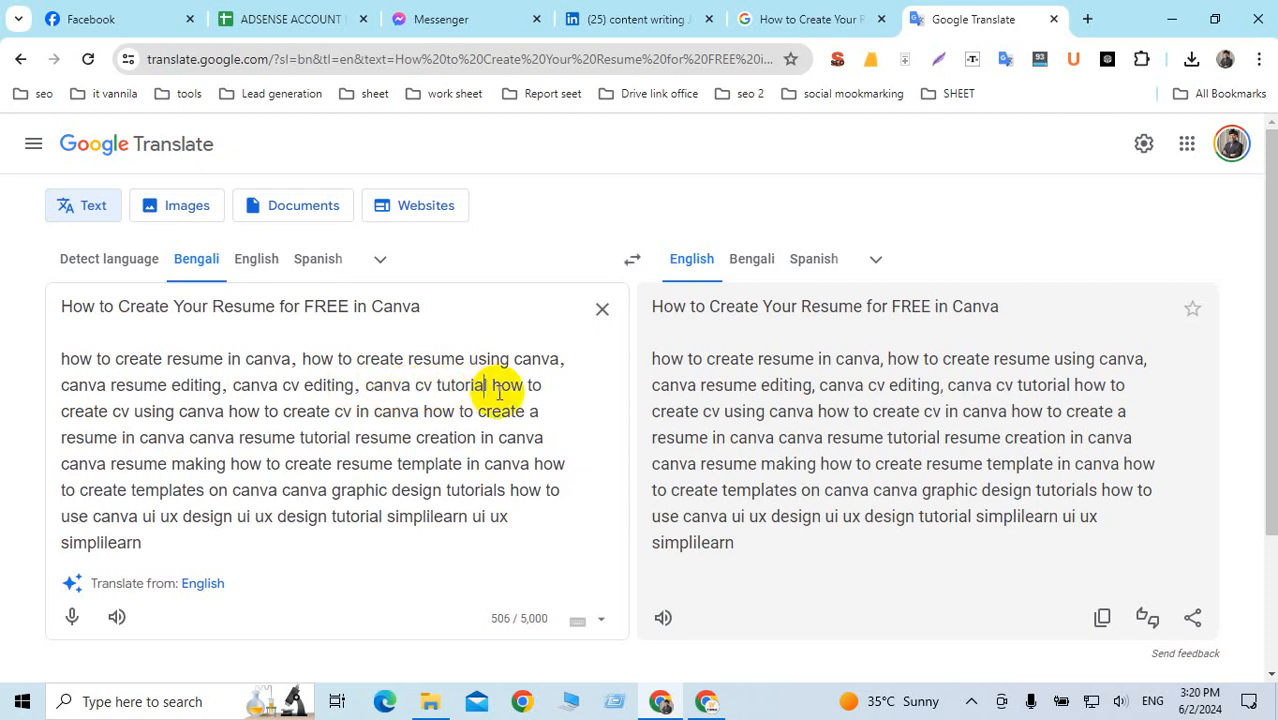
{"action": "type", "text": ","}
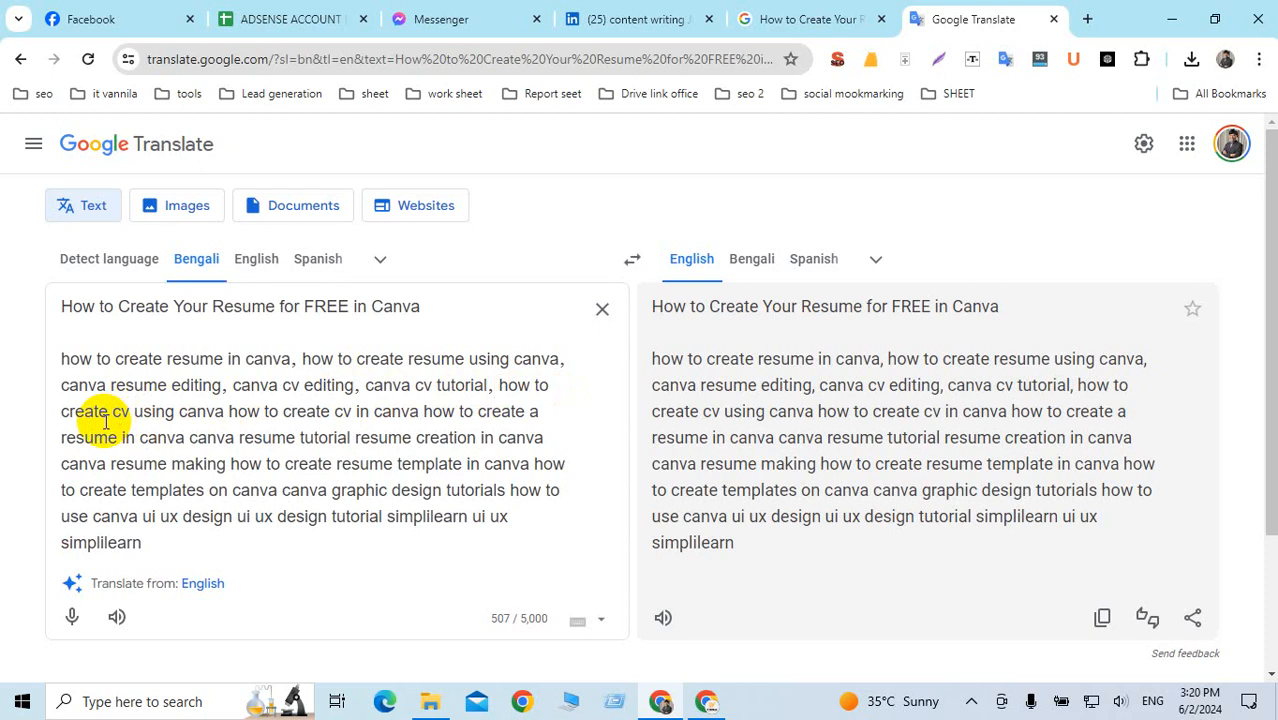
Insert a comma after each tag from "how to create cv using canva" through "resume creation in canva".
{"action": "left_click", "coordinate": [224, 411]}
{"action": "type", "text": ","}
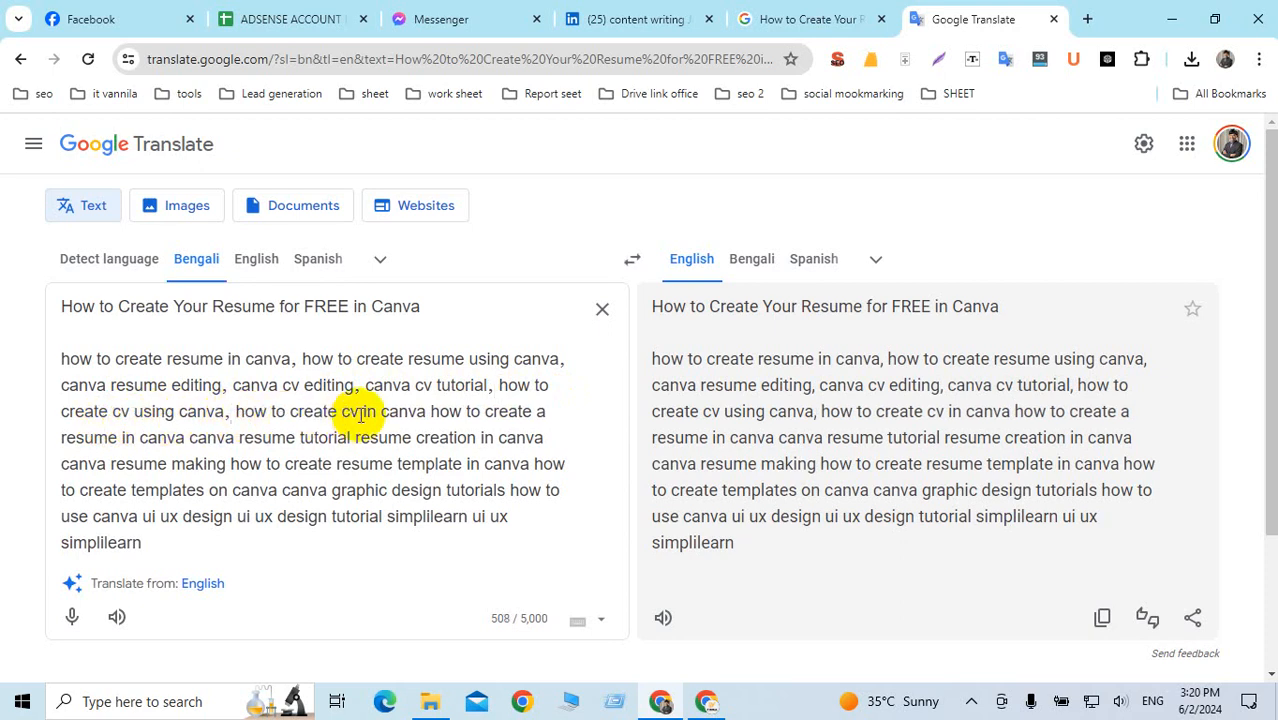
{"action": "left_click", "coordinate": [426, 413]}
{"action": "type", "text": ","}
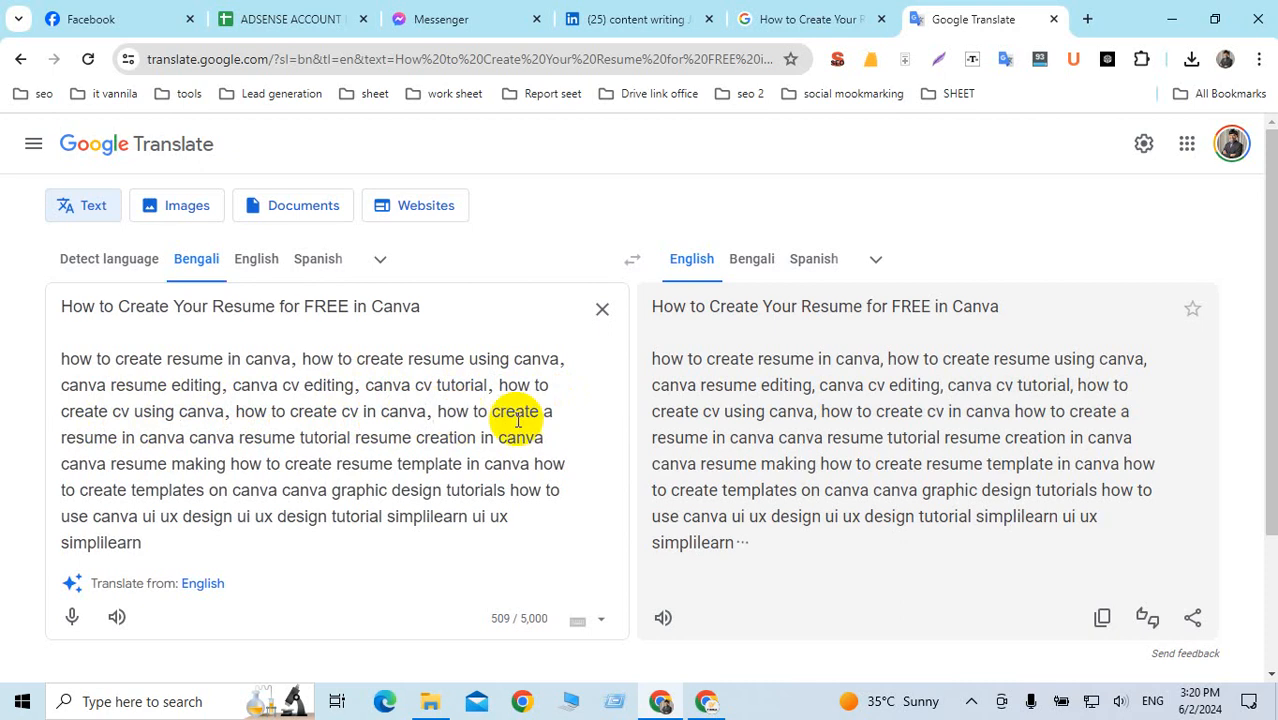
{"action": "left_click", "coordinate": [187, 438]}
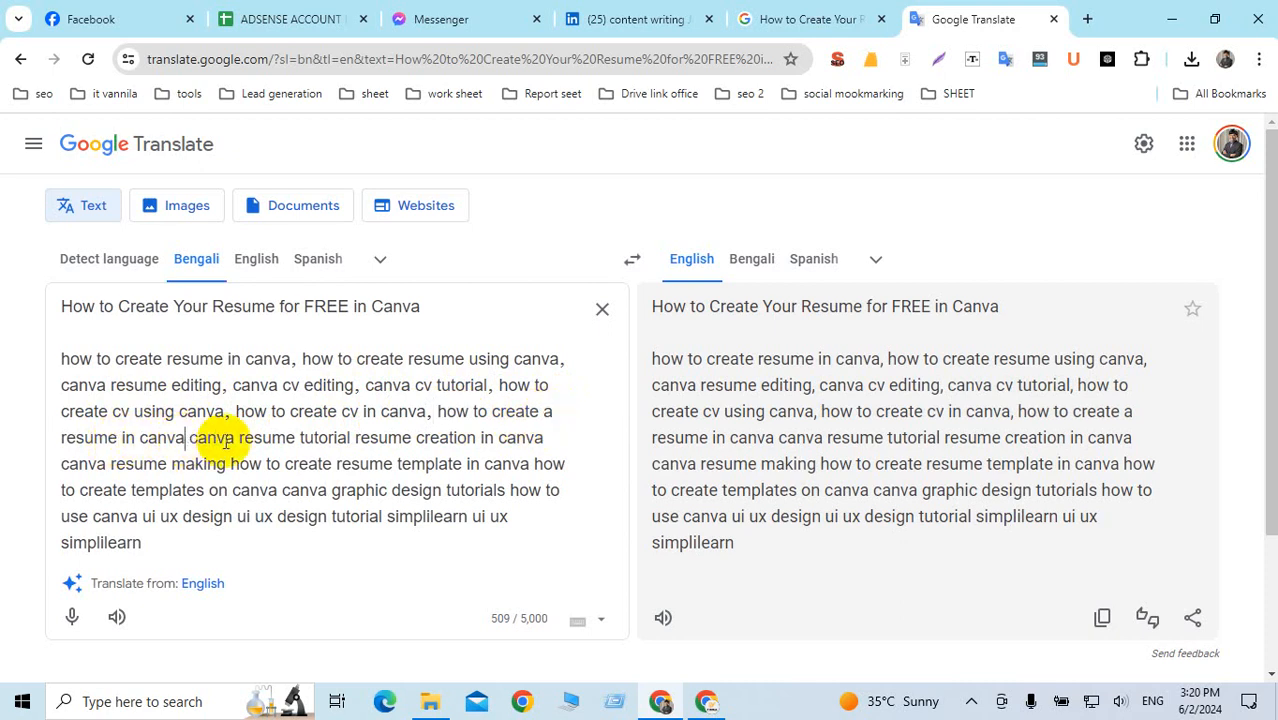
{"action": "type", "text": ","}
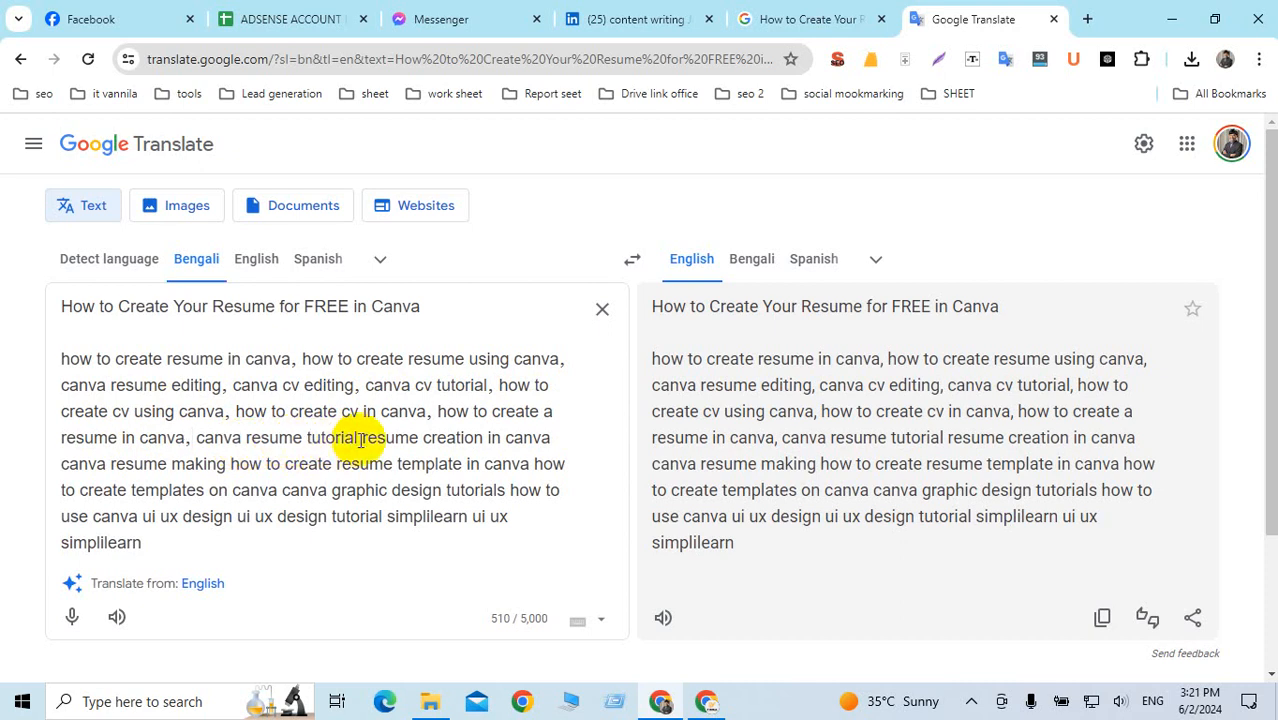
{"action": "type", "text": ","}
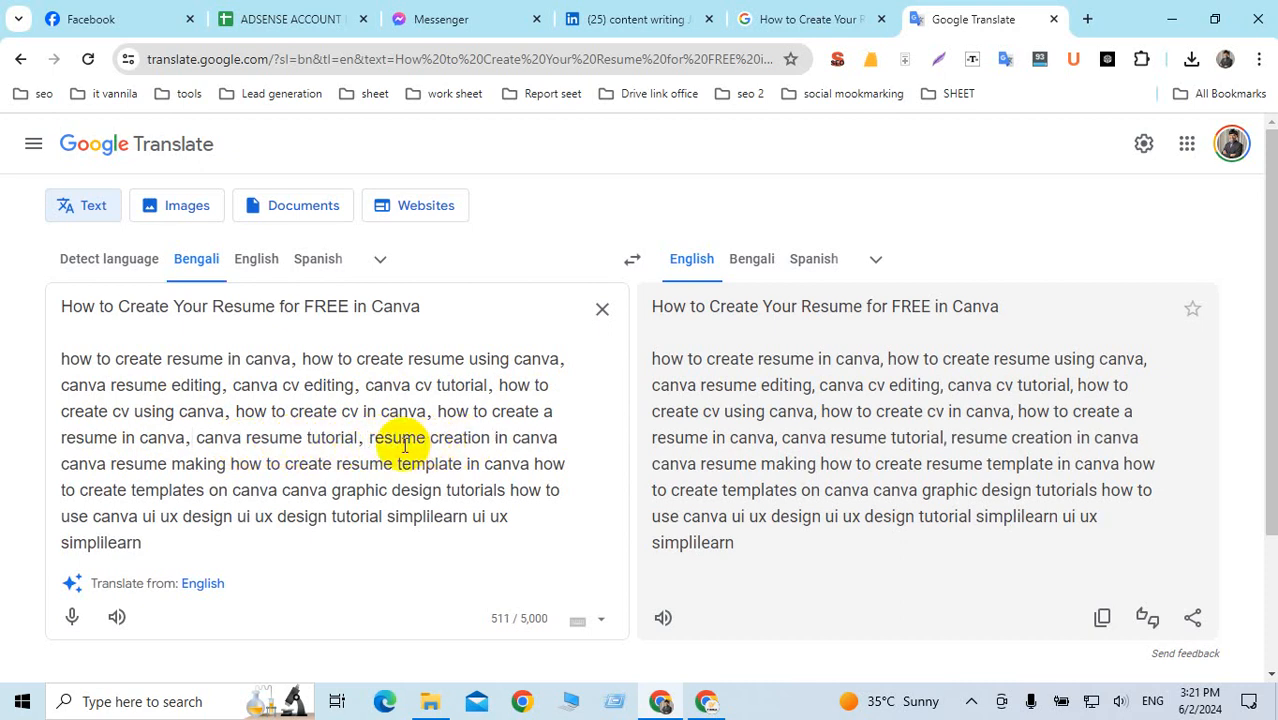
{"action": "left_click", "coordinate": [556, 440]}
{"action": "type", "text": ","}
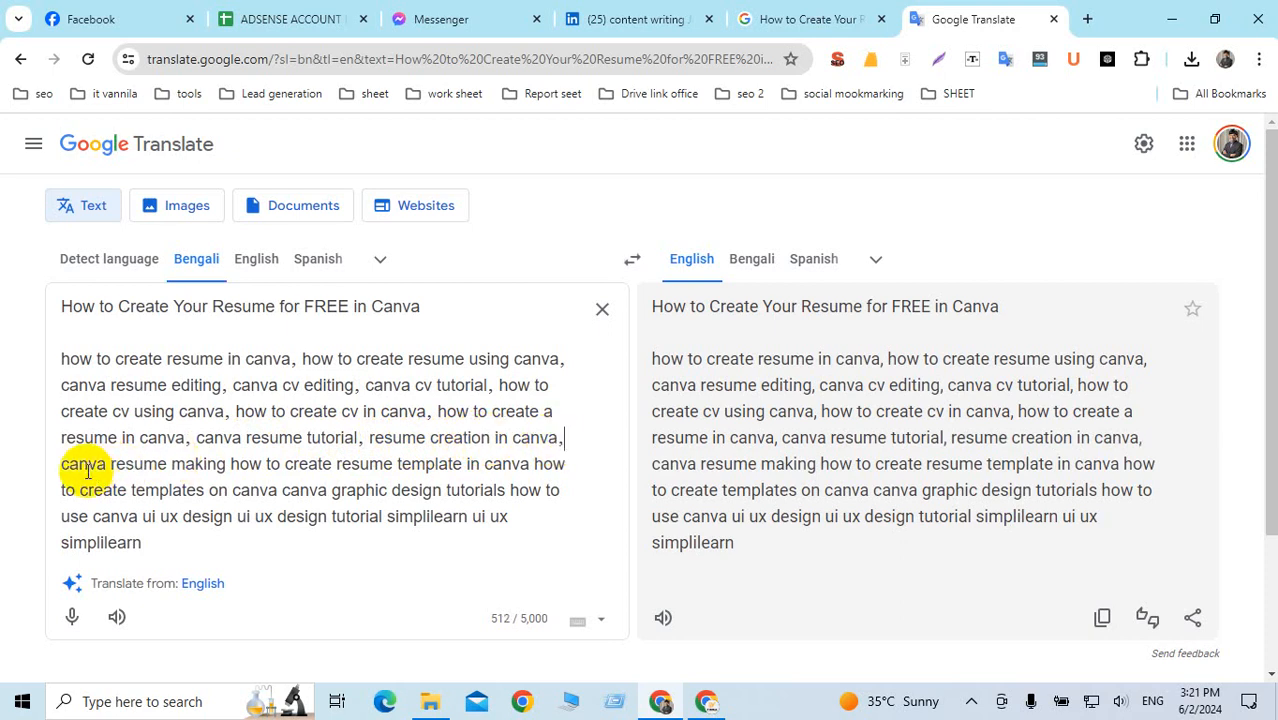
Insert a comma after each tag from "canva resume making" through "canva graphic design tutorials".
{"action": "left_click", "coordinate": [226, 463]}
{"action": "type", "text": ","}
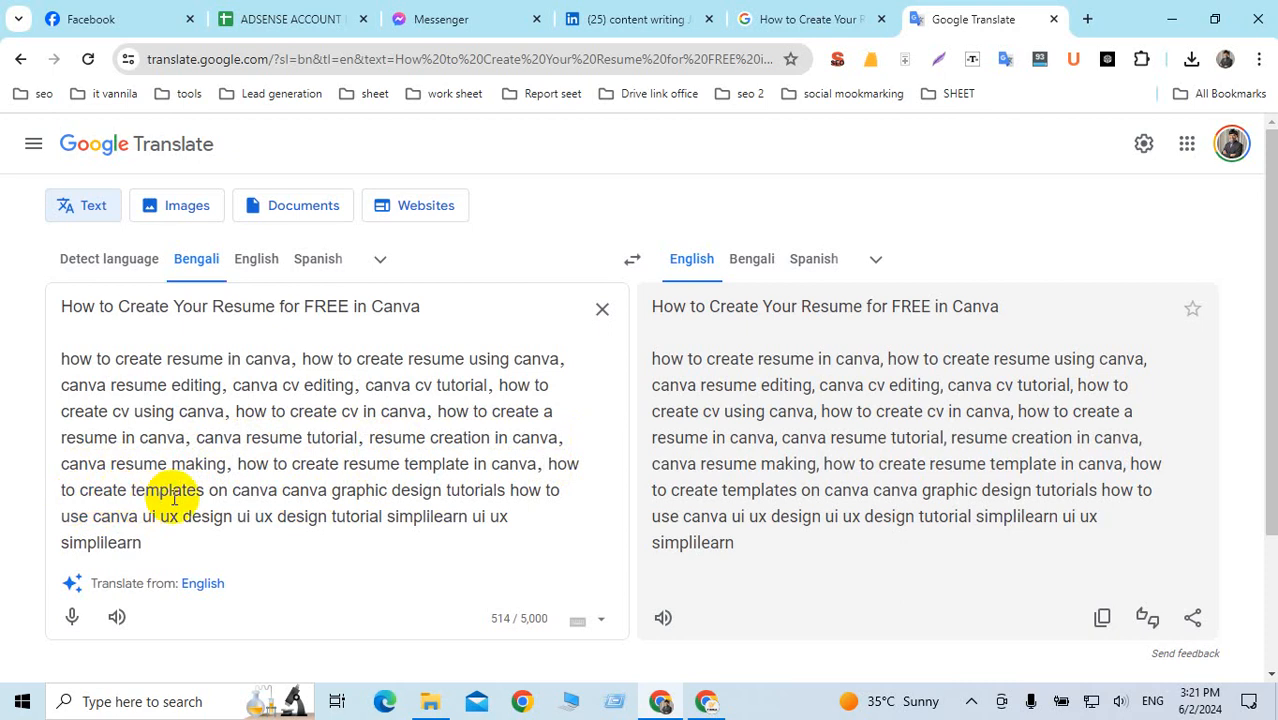
{"action": "left_click", "coordinate": [279, 490]}
{"action": "type", "text": ","}
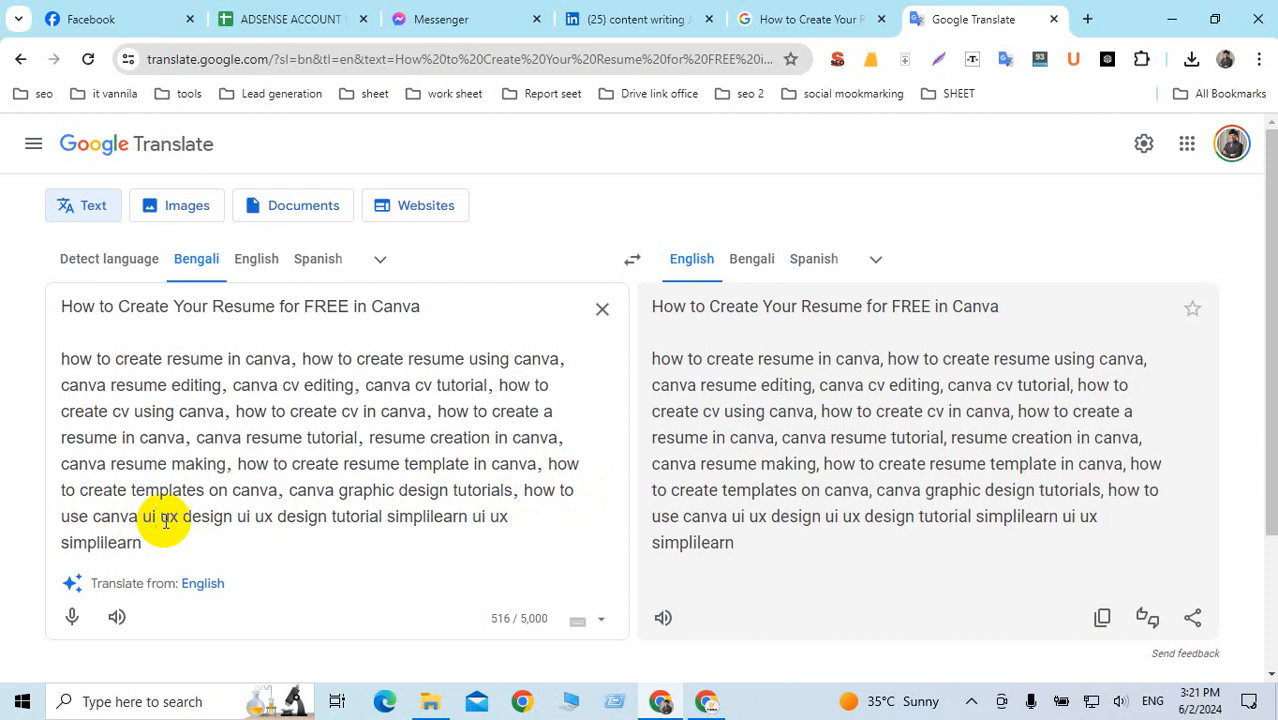
Delete the remaining UX design and Simplilearn tags so the list ends with "how to use canva ui".
{"action": "type", "text": ","}
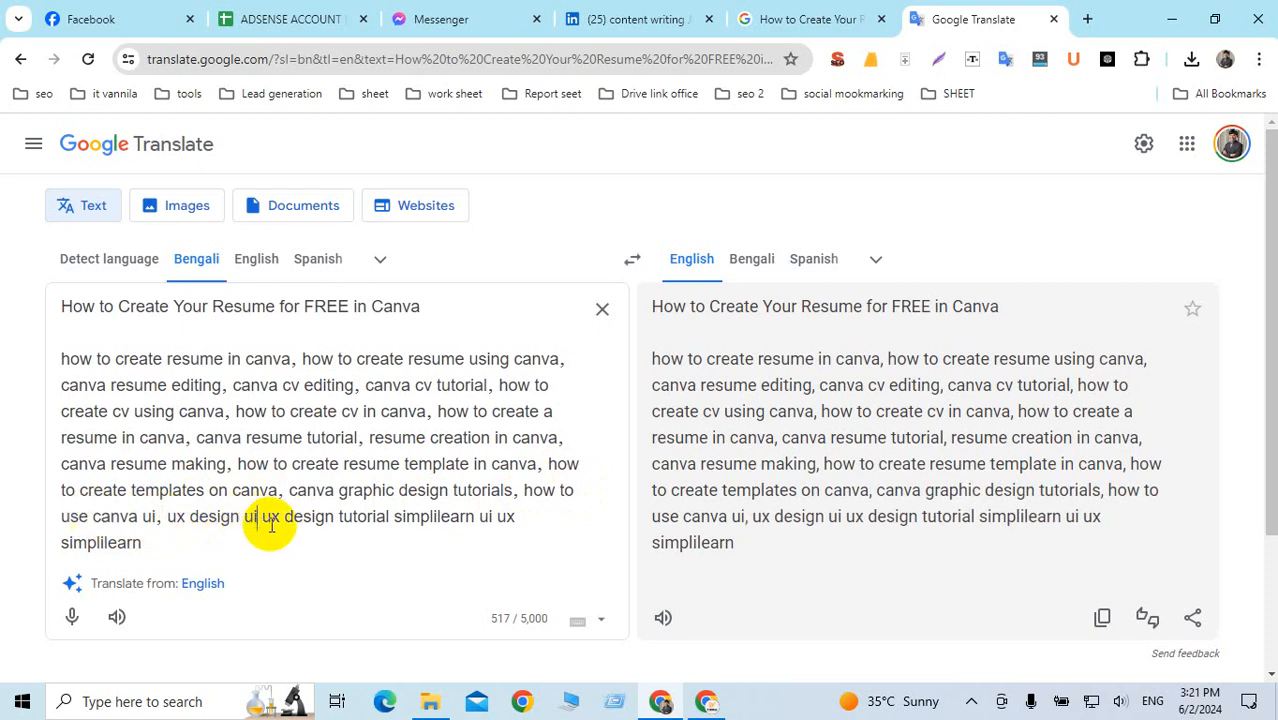
{"action": "type", "text": ","}
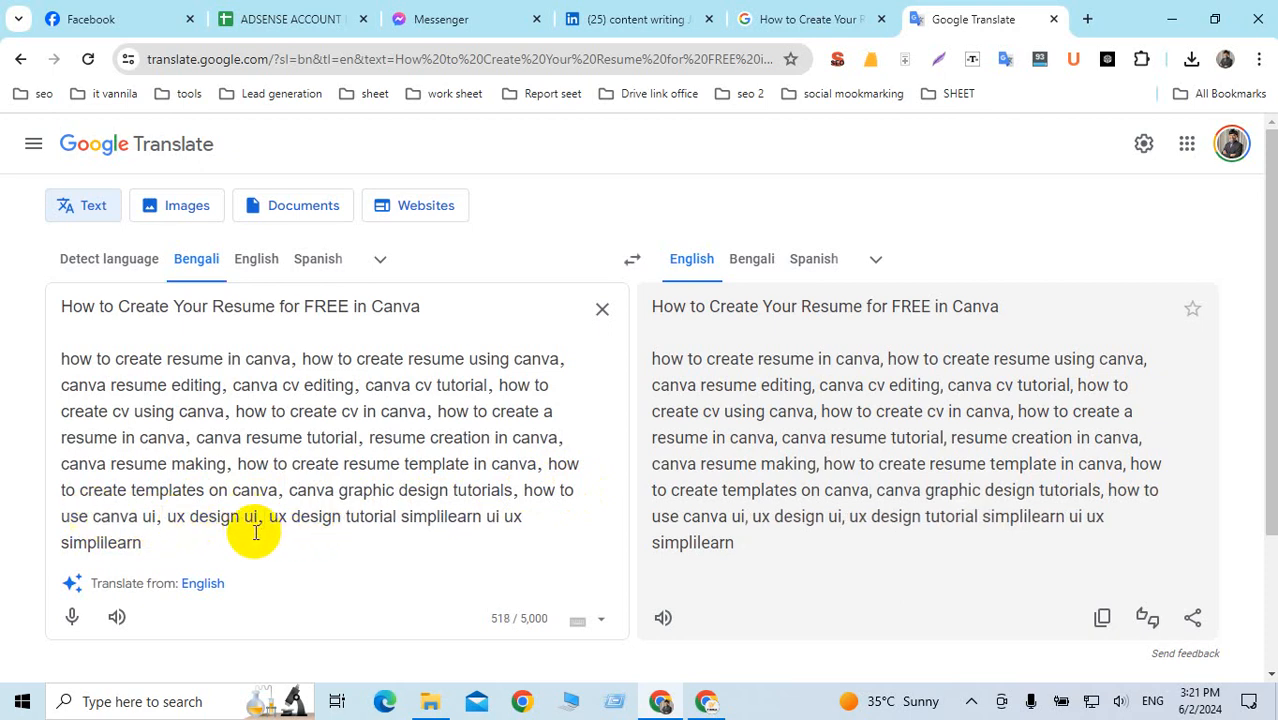
{"action": "key", "text": "BackSpace"}
{"action": "left_click_drag", "start_coordinate": [157, 515], "coordinate": [48, 358]}
{"action": "key", "text": "BackSpace"}
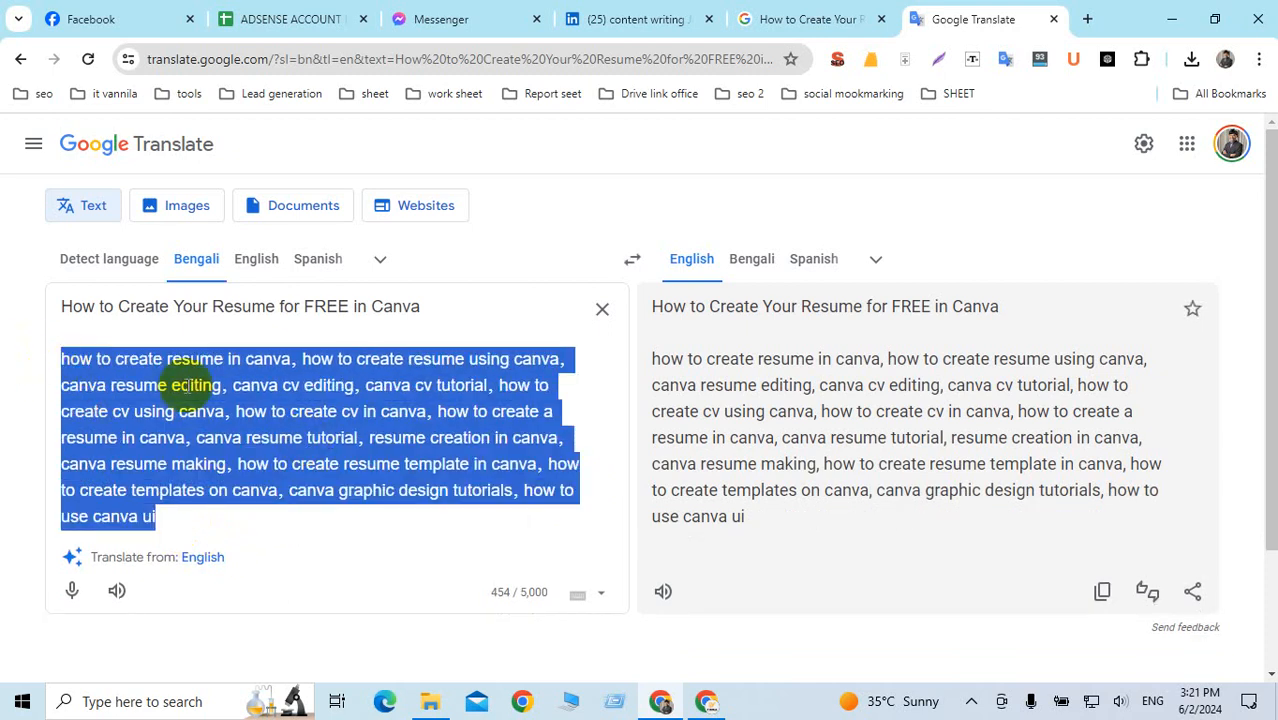
{"action": "left_click", "coordinate": [176, 385]}
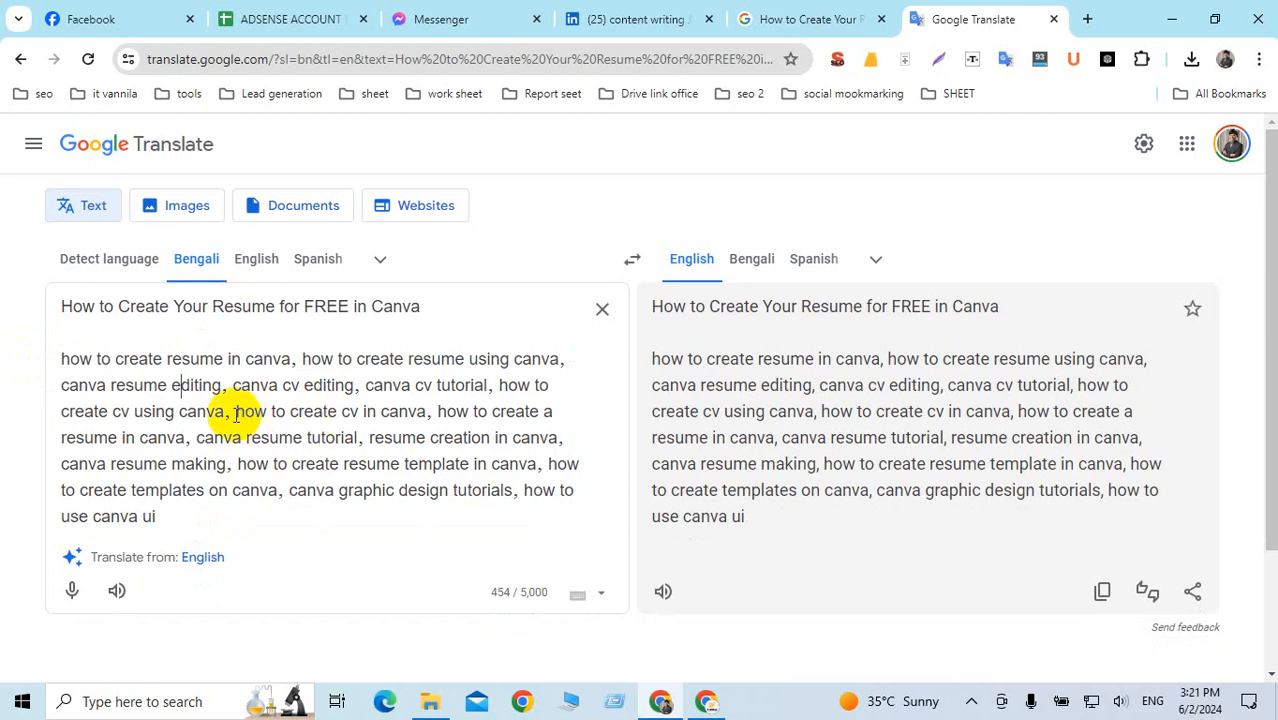
Move the tags "how to create resume in canva" through "how to create cv using canva" to the end of the list, preceded by a comma.
{"action": "left_click_drag", "start_coordinate": [222, 410], "coordinate": [57, 354]}
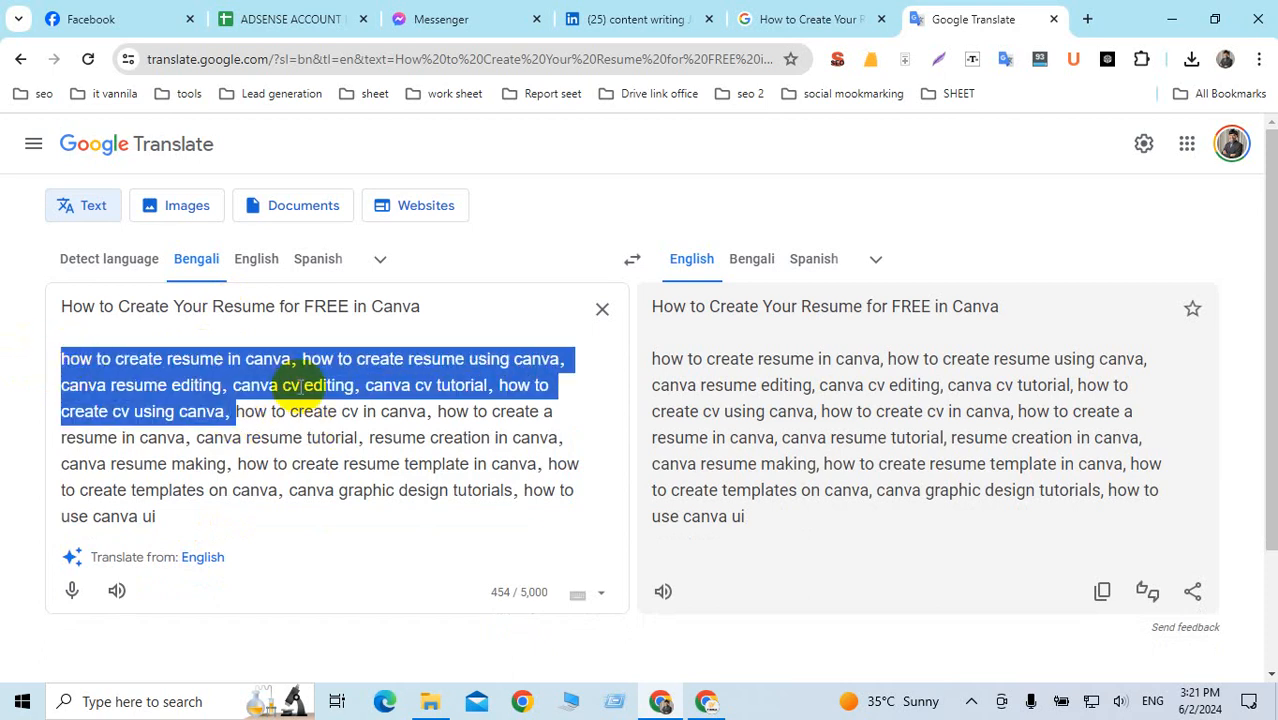
{"action": "key", "text": "BackSpace"}
{"action": "left_click", "coordinate": [527, 442]}
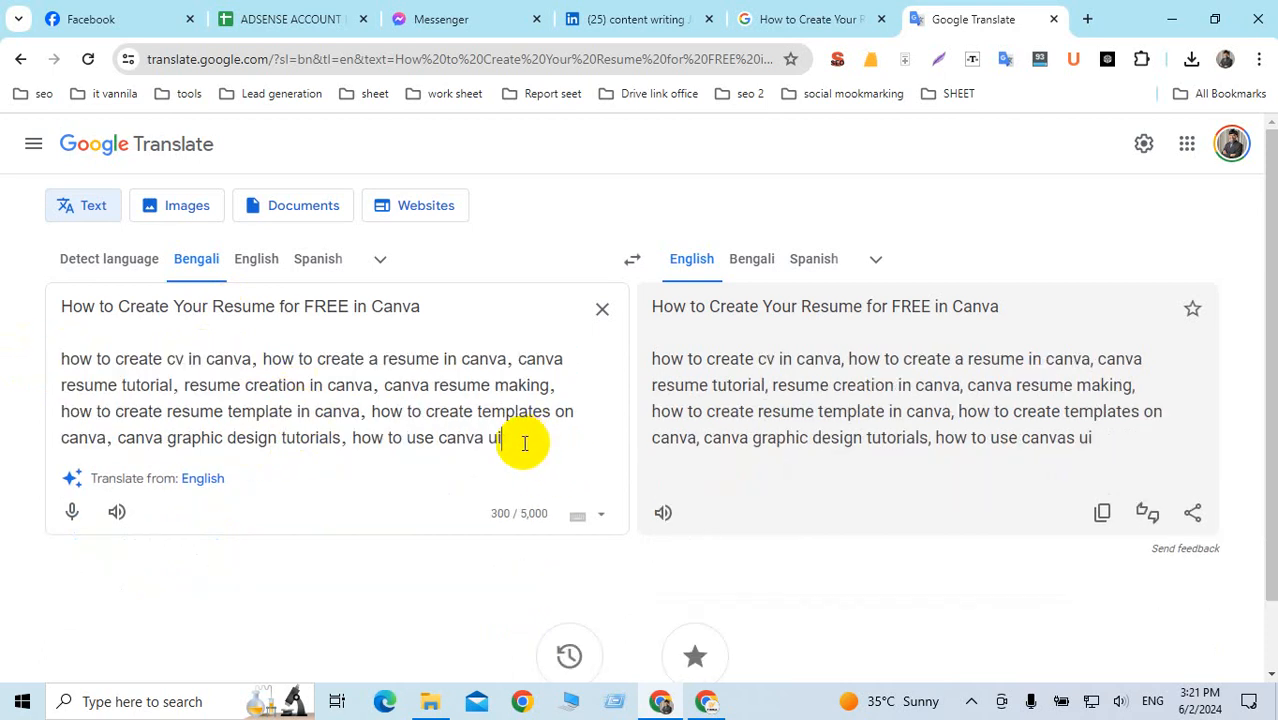
{"action": "type", "text": ",how to create resume in canva, how to create resume using canva, canva resume editing, canva cv editing, canva cv tutorial, how to create cv using canva,"}
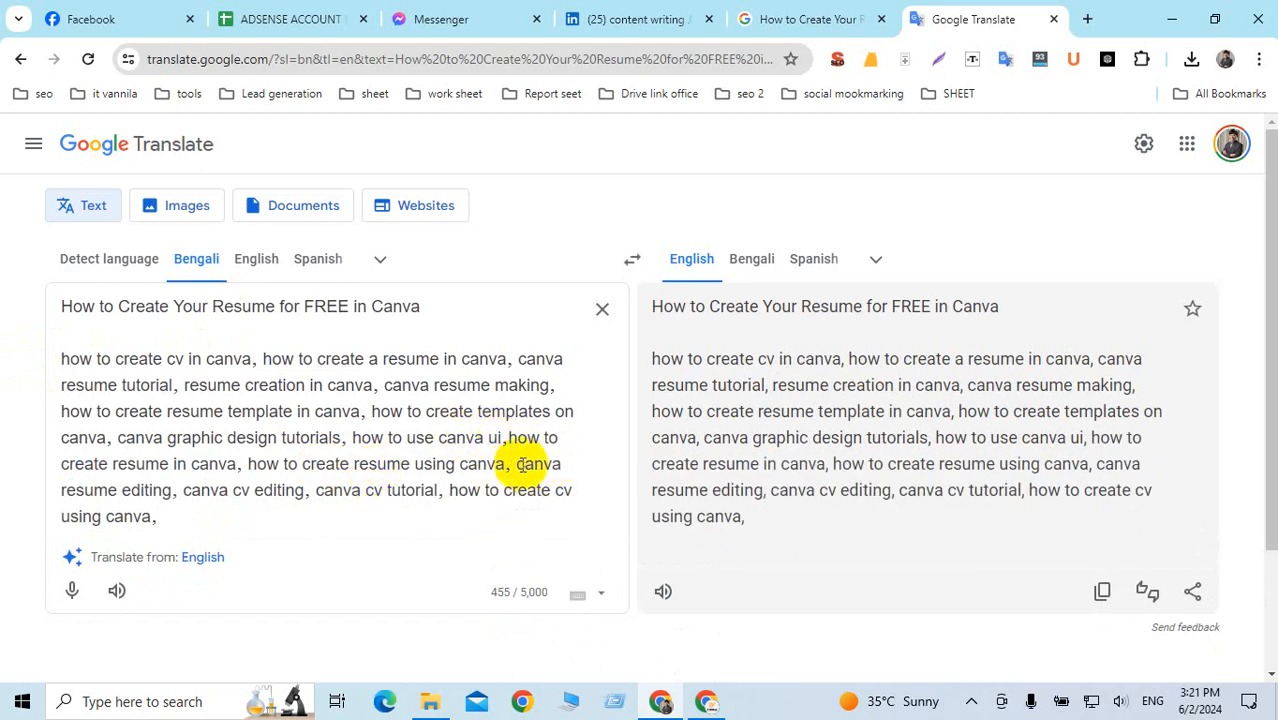
Move the tags "how to create resume template in canva" through "how to create resume using canva" to the list's end and select all tags.
{"action": "left_click_drag", "start_coordinate": [512, 465], "coordinate": [67, 418]}
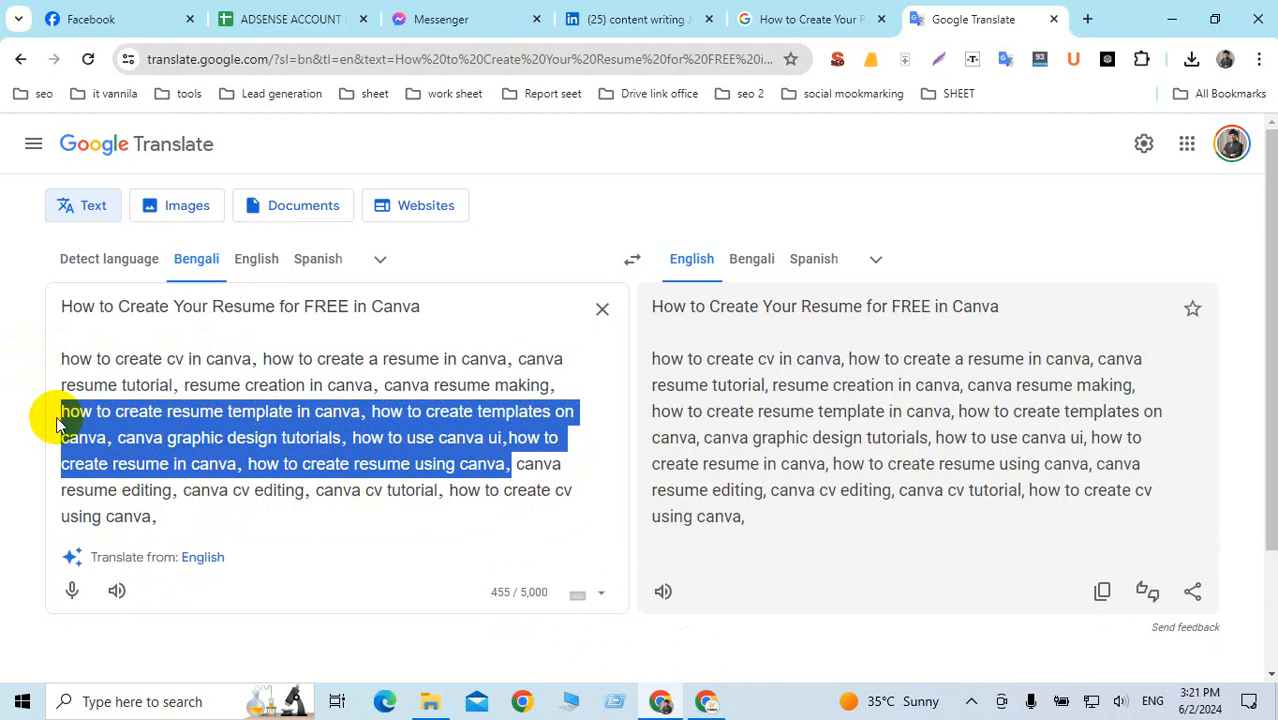
{"action": "key", "text": "BackSpace"}
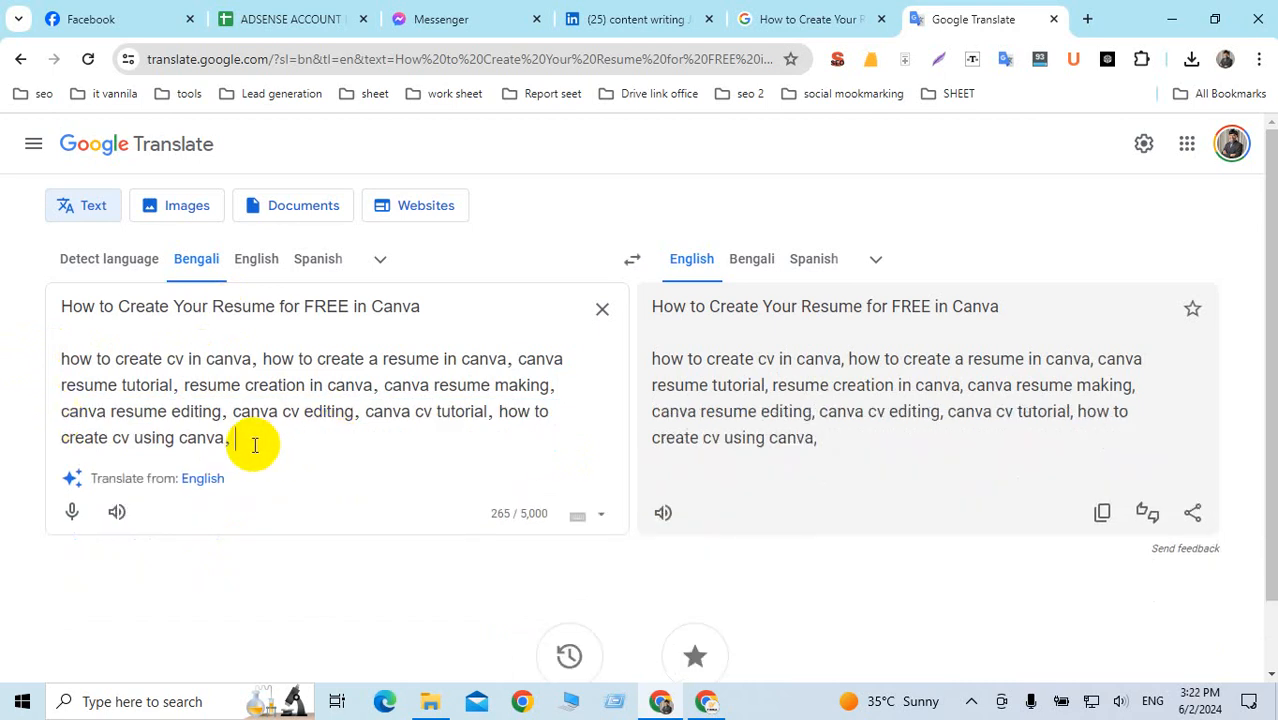
{"action": "key", "text": "ctrl+z"}
{"action": "left_click_drag", "start_coordinate": [171, 519], "coordinate": [72, 375]}
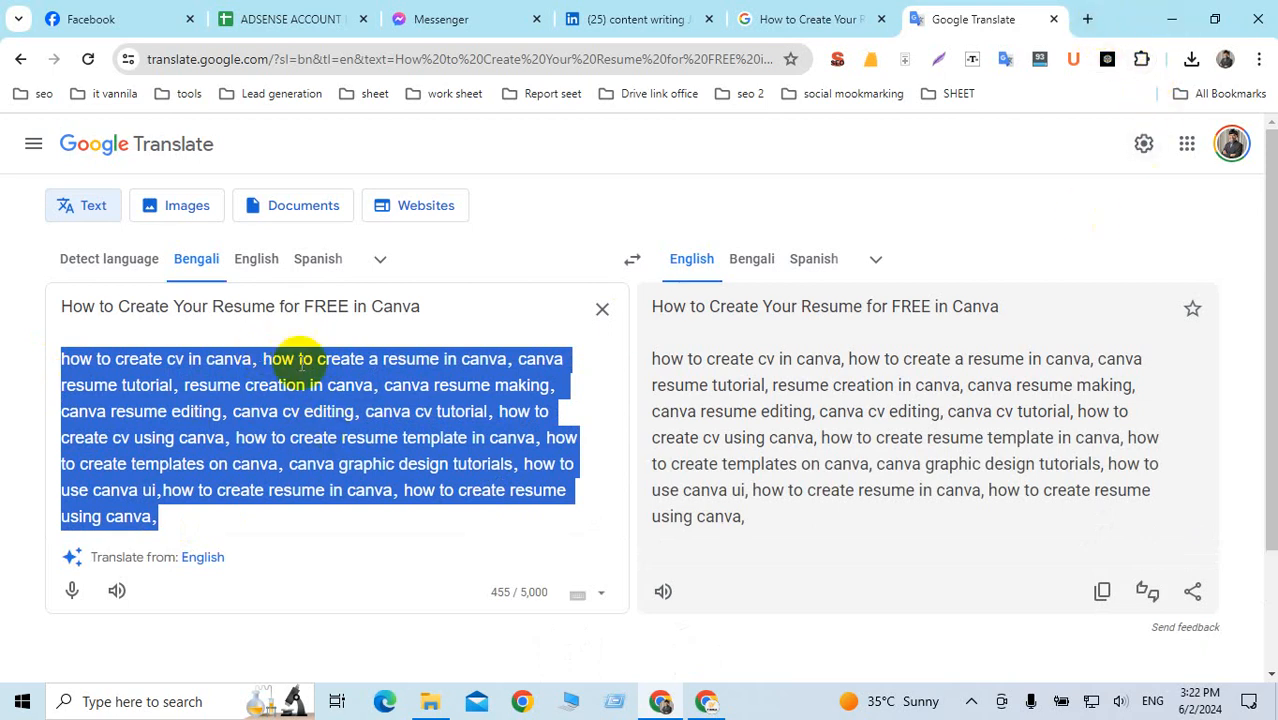
Switch to File Explorer and open the Comments detail for editing in the "How to Create Your Resume for FREE in Canva" video's properties.
{"action": "left_click", "coordinate": [1170, 18]}
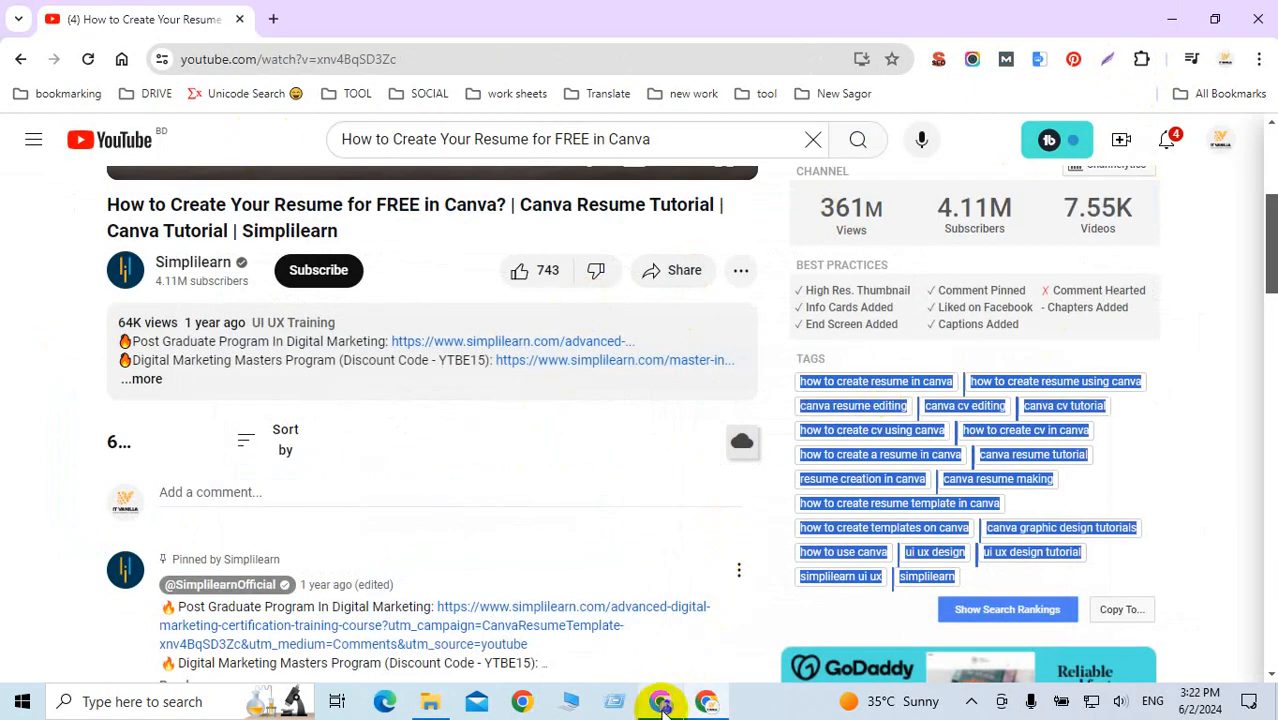
{"action": "left_click", "coordinate": [1168, 18]}
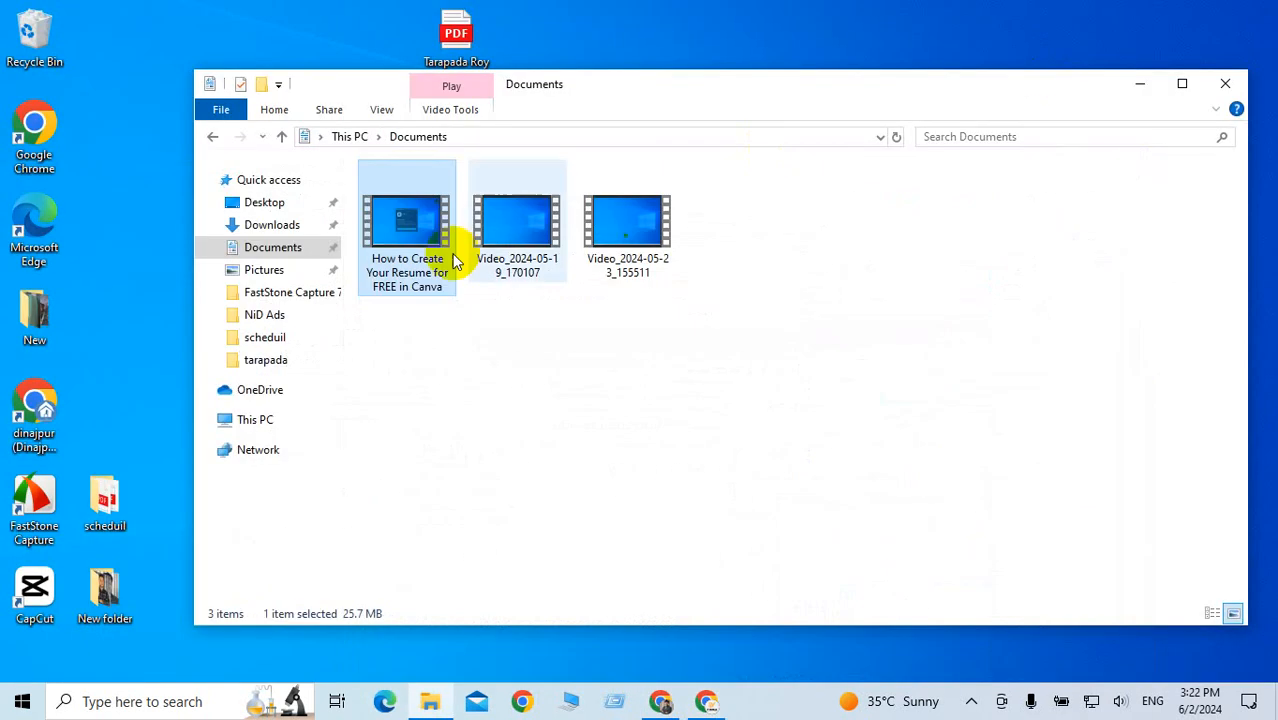
{"action": "right_click", "coordinate": [404, 231]}
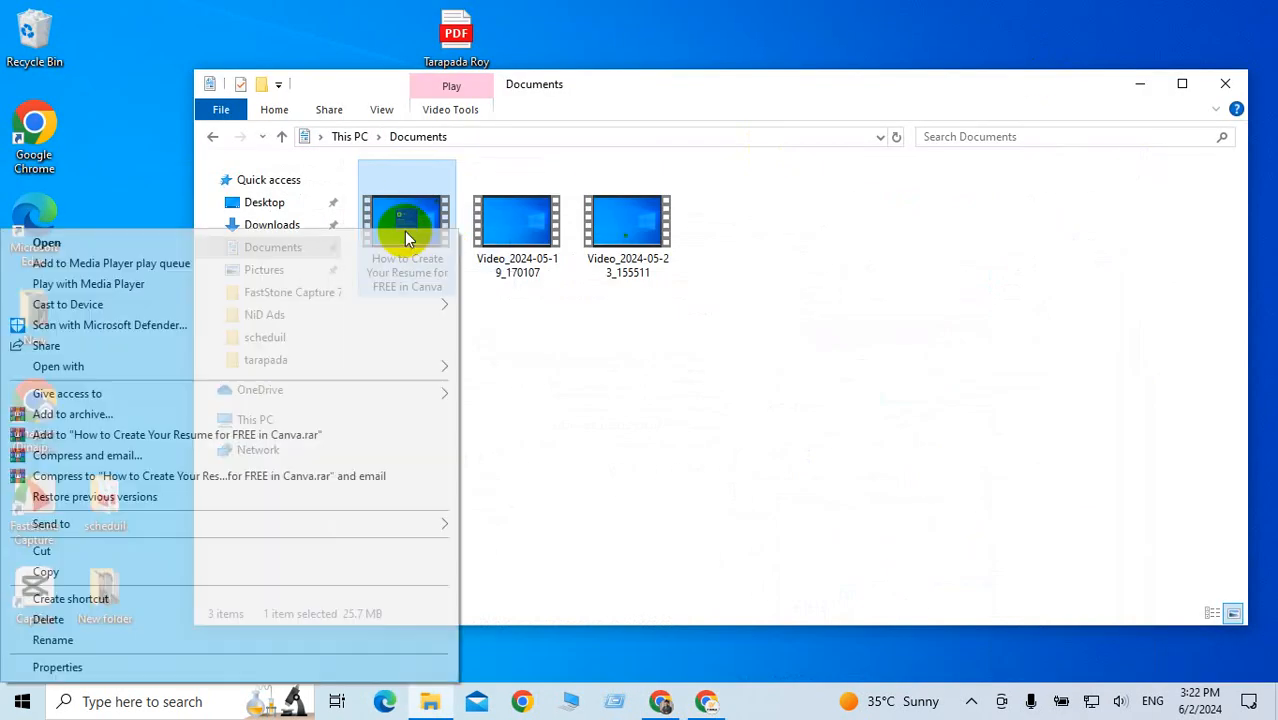
{"action": "key", "text": "Escape"}
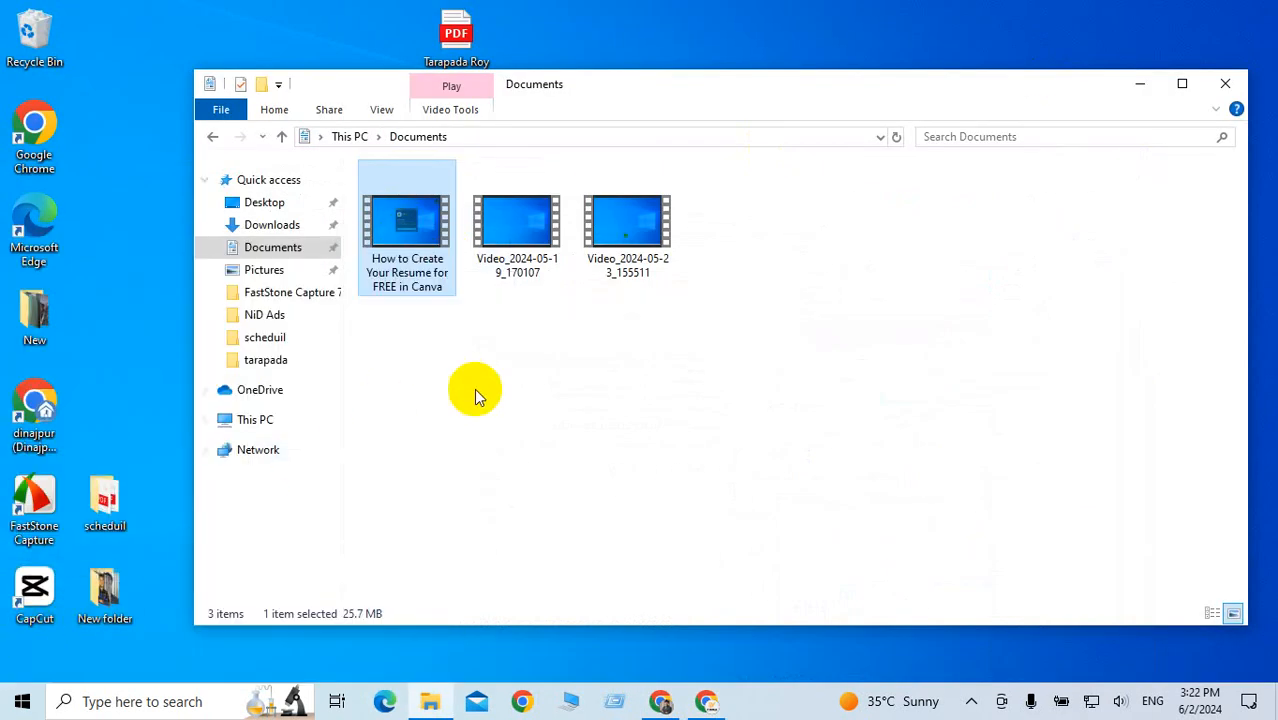
{"action": "right_click", "coordinate": [401, 218]}
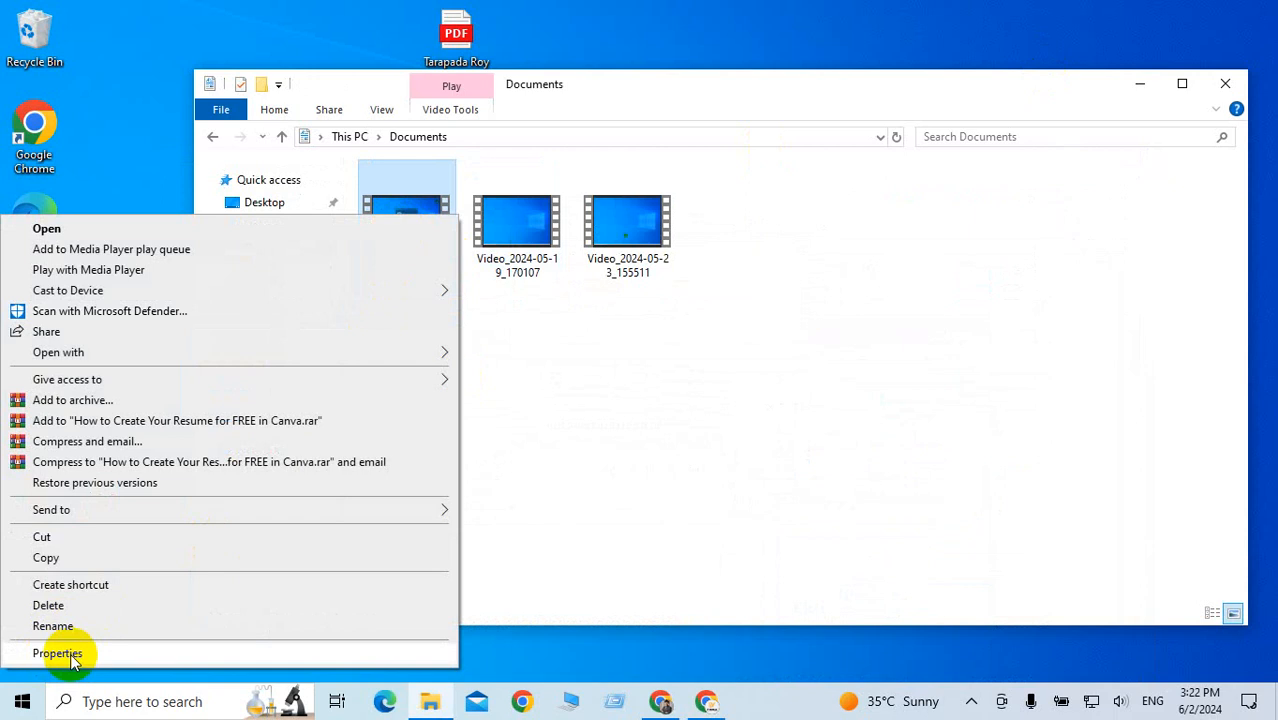
{"action": "left_click", "coordinate": [58, 653]}
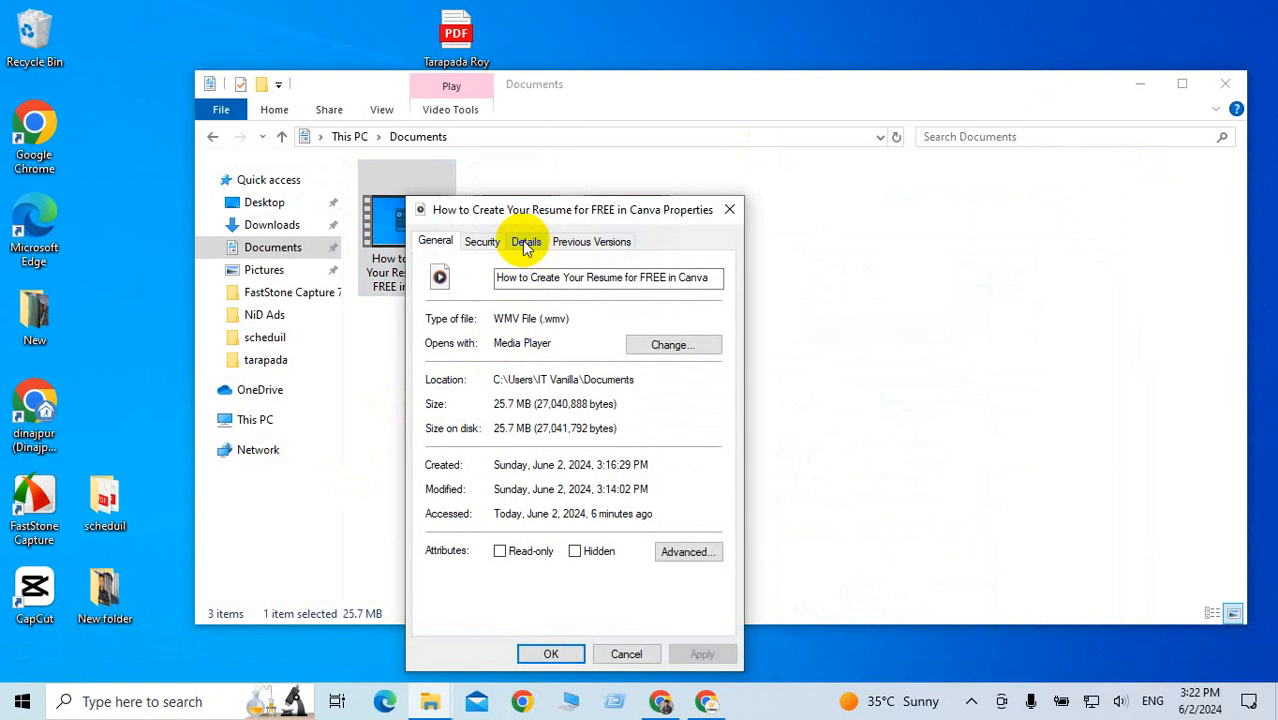
{"action": "left_click", "coordinate": [526, 244]}
{"action": "left_click", "coordinate": [562, 376]}
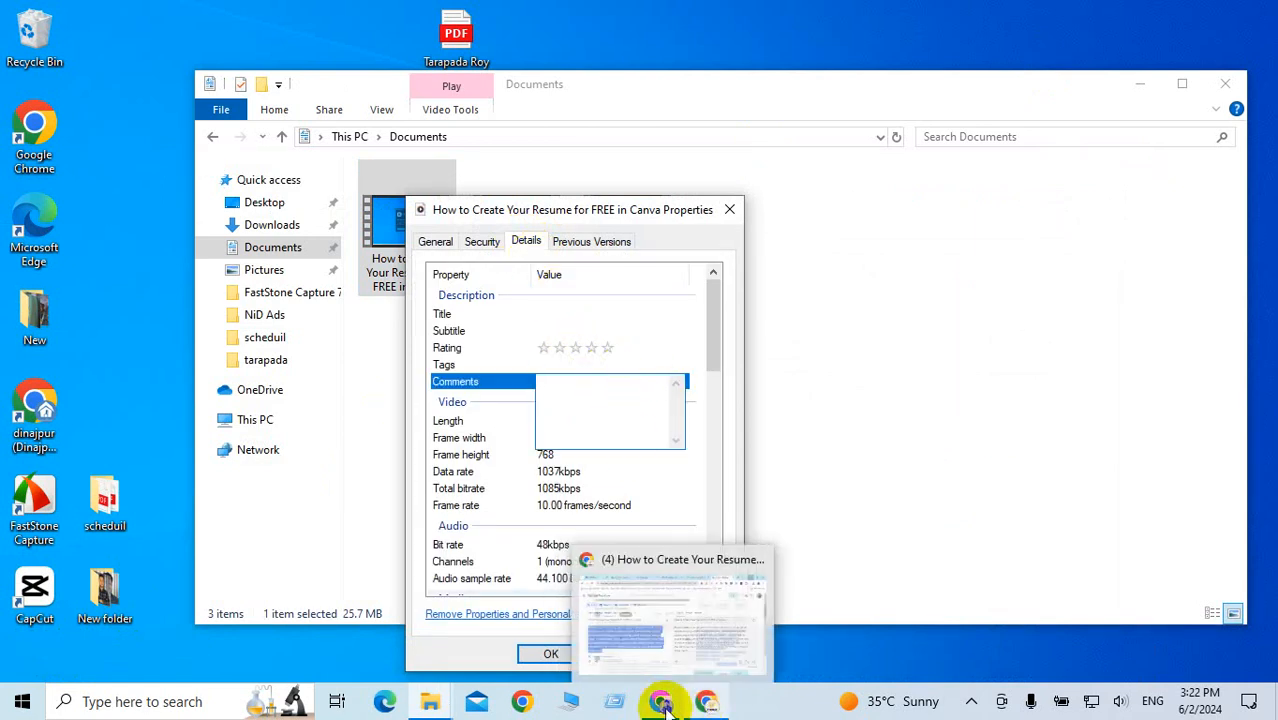
Copy the complete comma-separated tag list from Google Translate and return to the video's file properties.
{"action": "mouse_move", "coordinate": [660, 702]}
{"action": "left_click", "coordinate": [656, 562]}
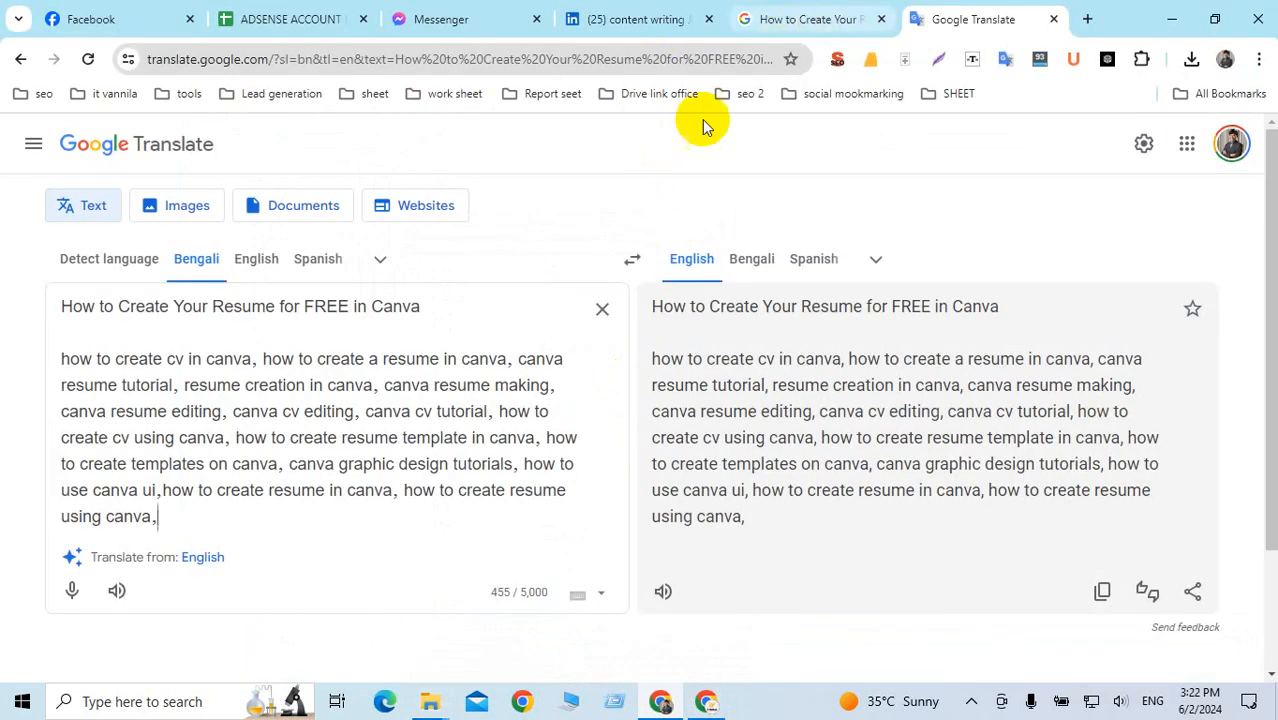
{"action": "left_click_drag", "start_coordinate": [158, 522], "coordinate": [40, 357]}
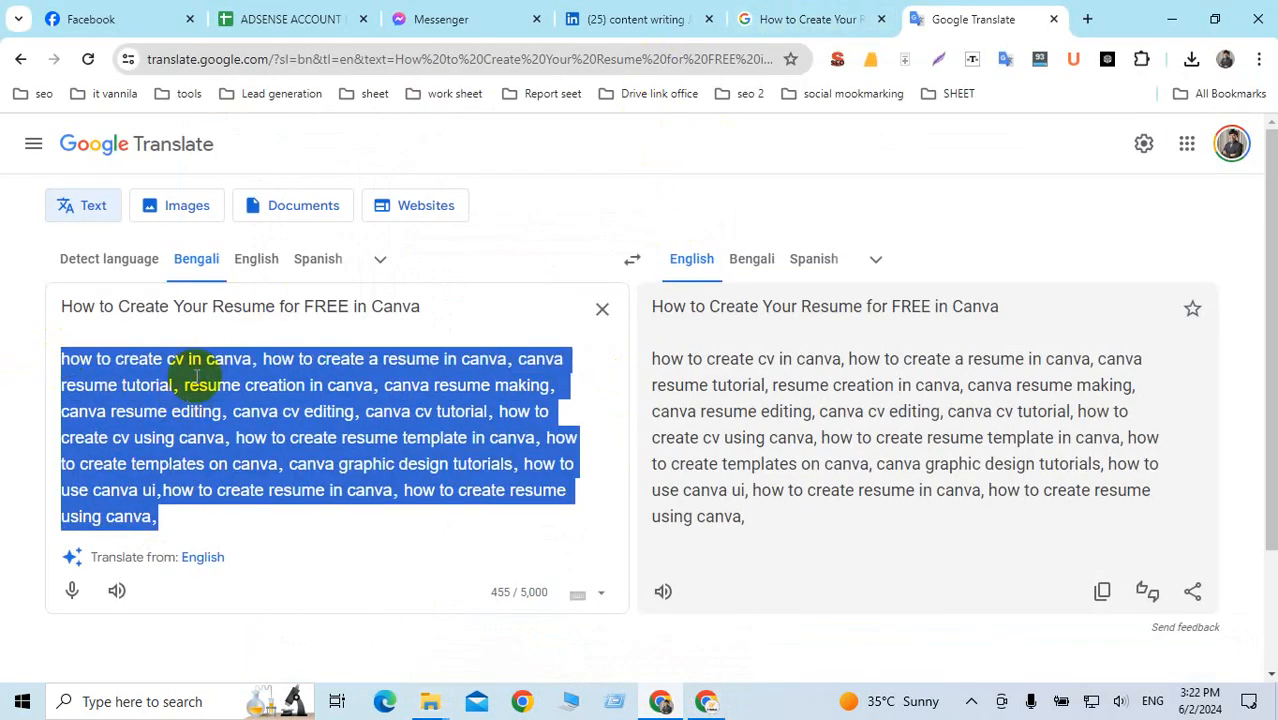
{"action": "right_click", "coordinate": [192, 366]}
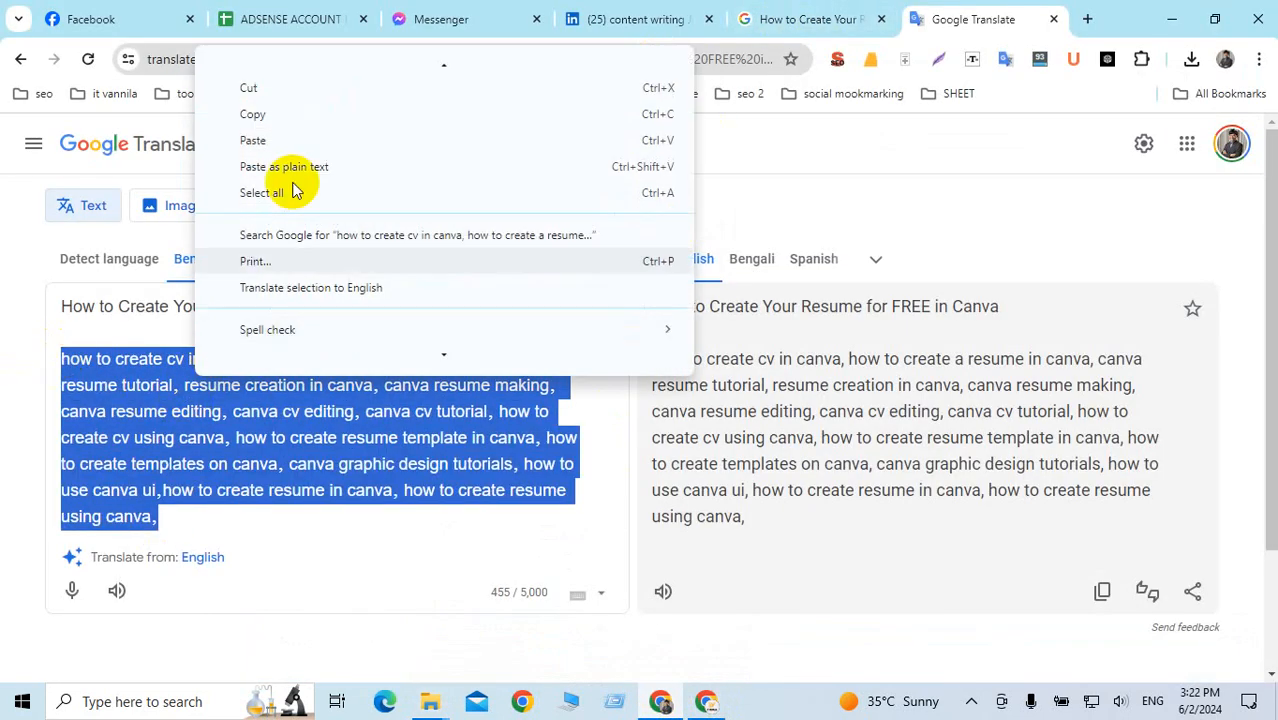
{"action": "left_click", "coordinate": [256, 115]}
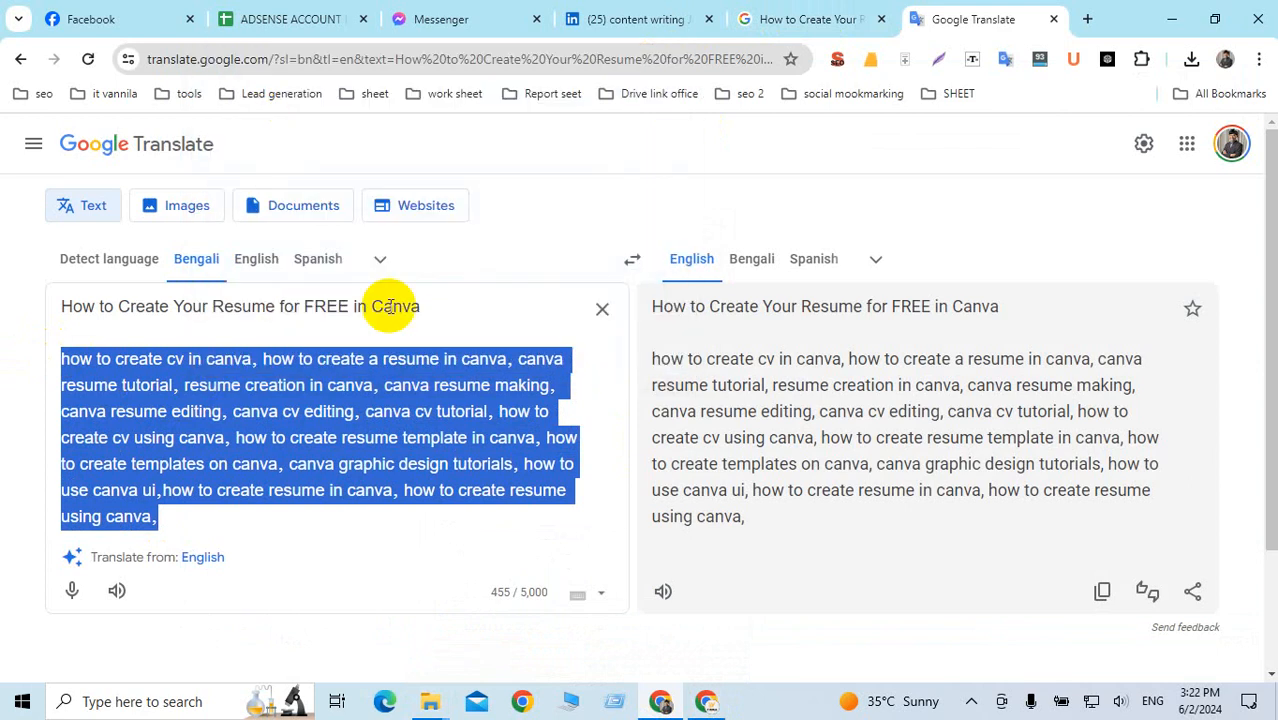
{"action": "left_click", "coordinate": [665, 705]}
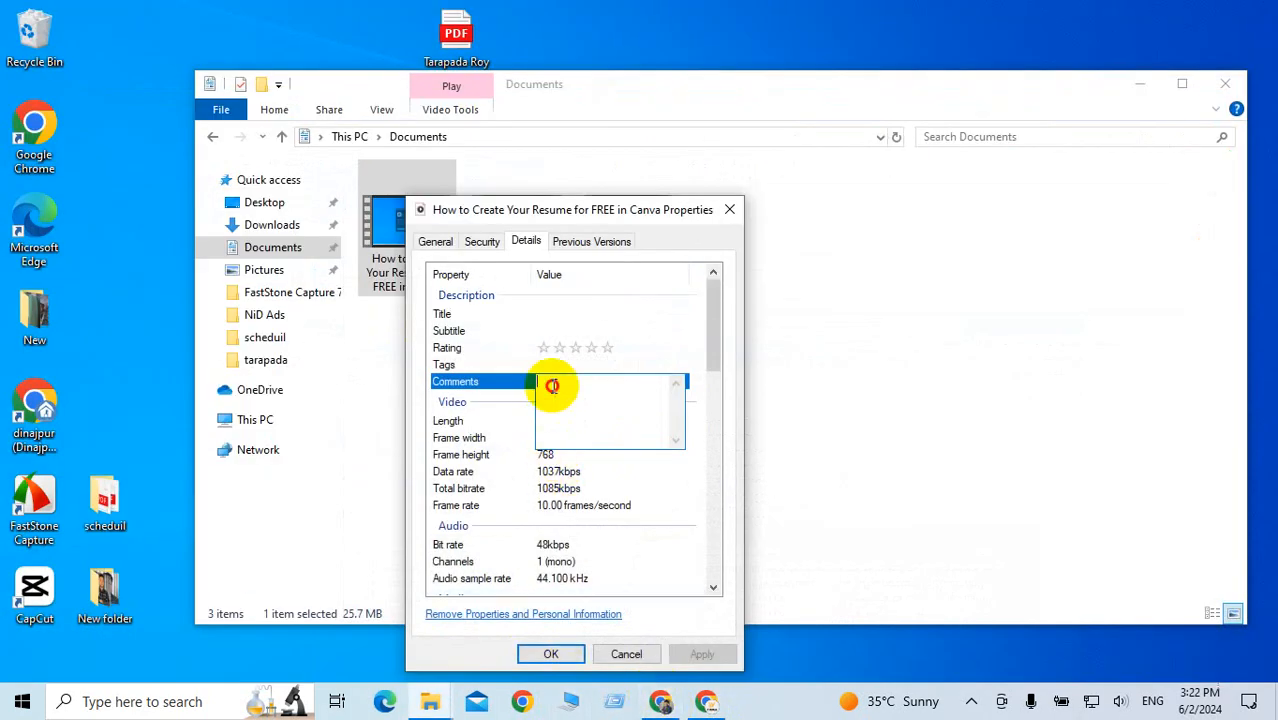
Paste the copied tag list into the video's Comments and Tags properties and set its rating to five stars.
{"action": "key", "text": "ctrl+v"}
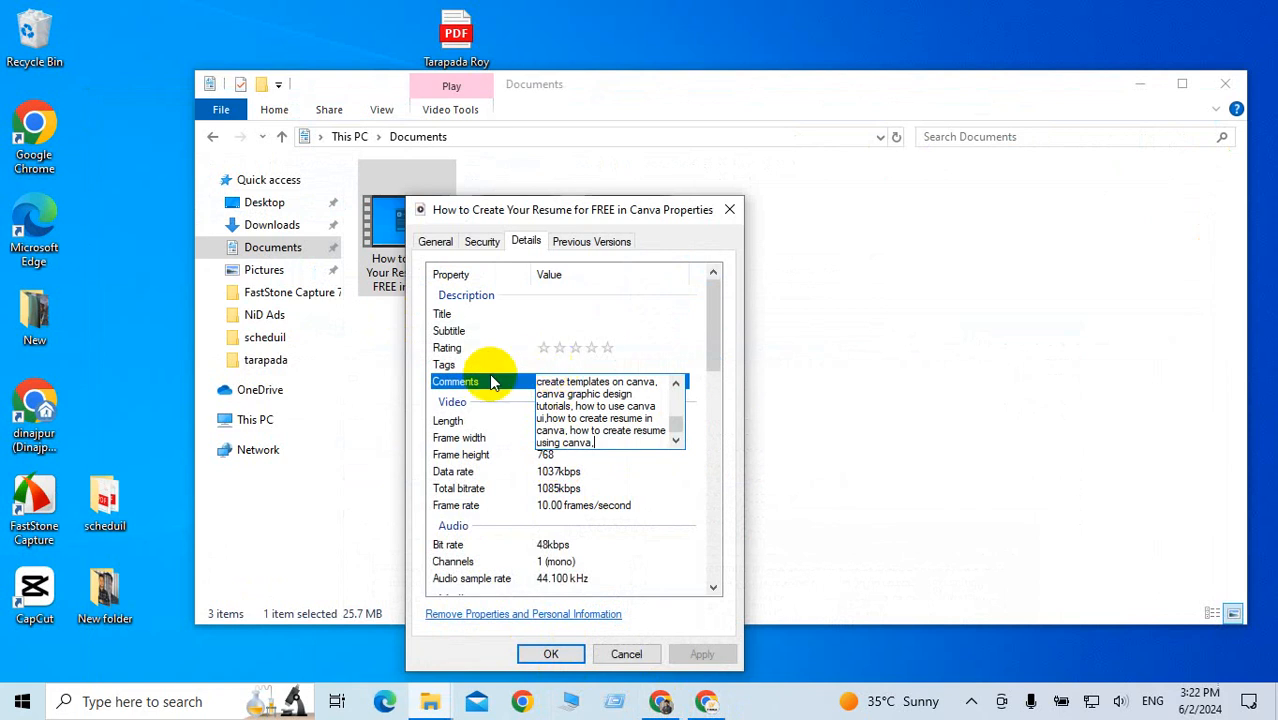
{"action": "left_click", "coordinate": [545, 364]}
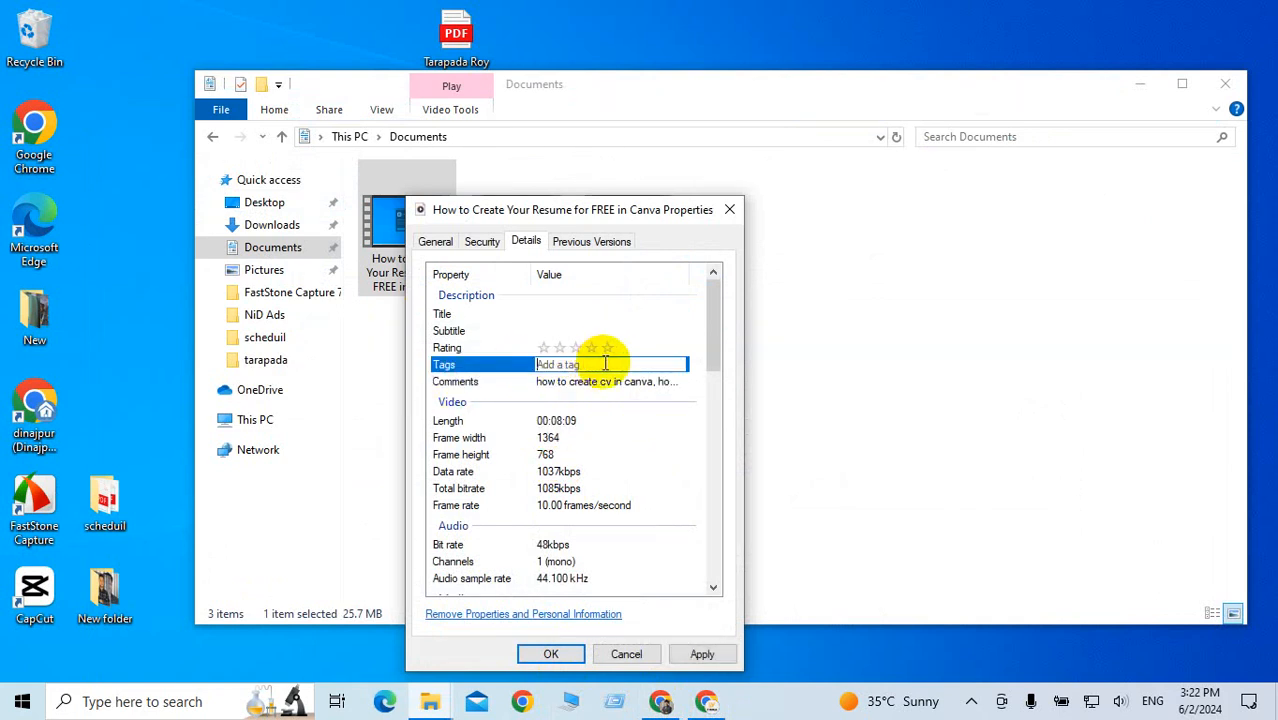
{"action": "key", "text": "ctrl+v"}
{"action": "left_click", "coordinate": [609, 347]}
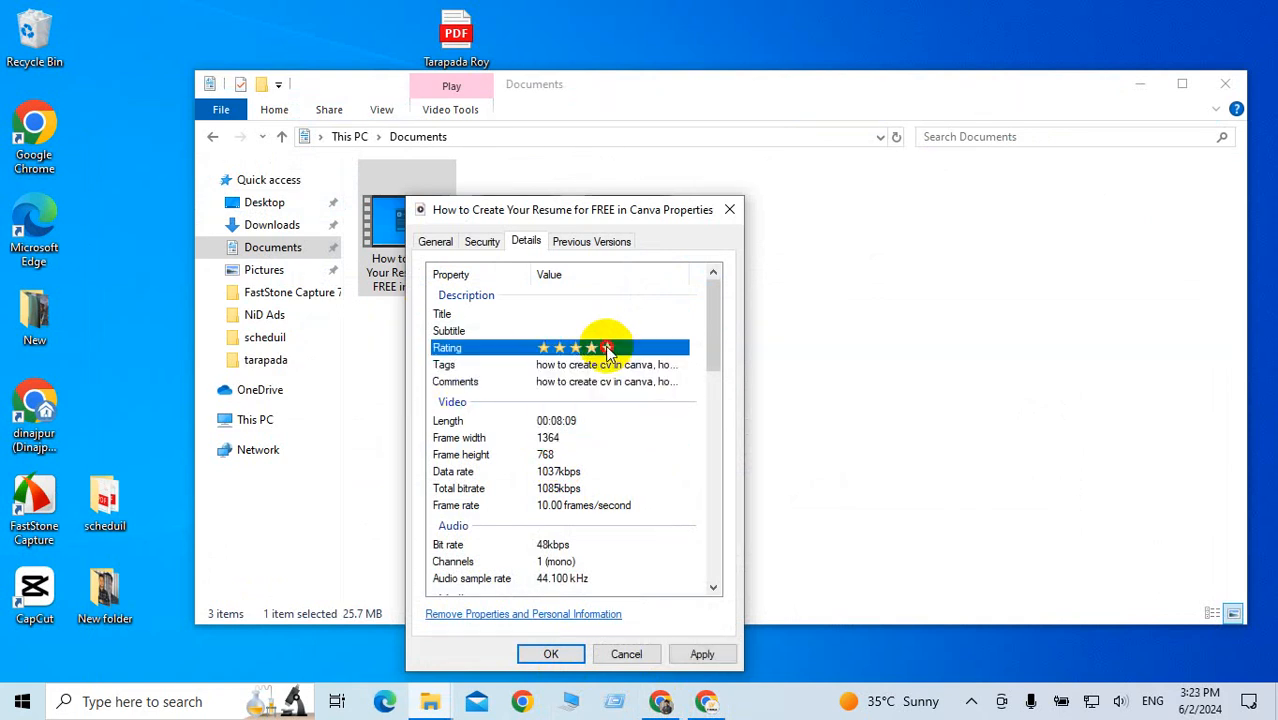
Copy the title "How to Create Your Resume for FREE in Canva" from Google Translate into the video's Subtitle and Title properties.
{"action": "left_click", "coordinate": [543, 315]}
{"action": "left_click", "coordinate": [543, 327]}
{"action": "left_click", "coordinate": [546, 318]}
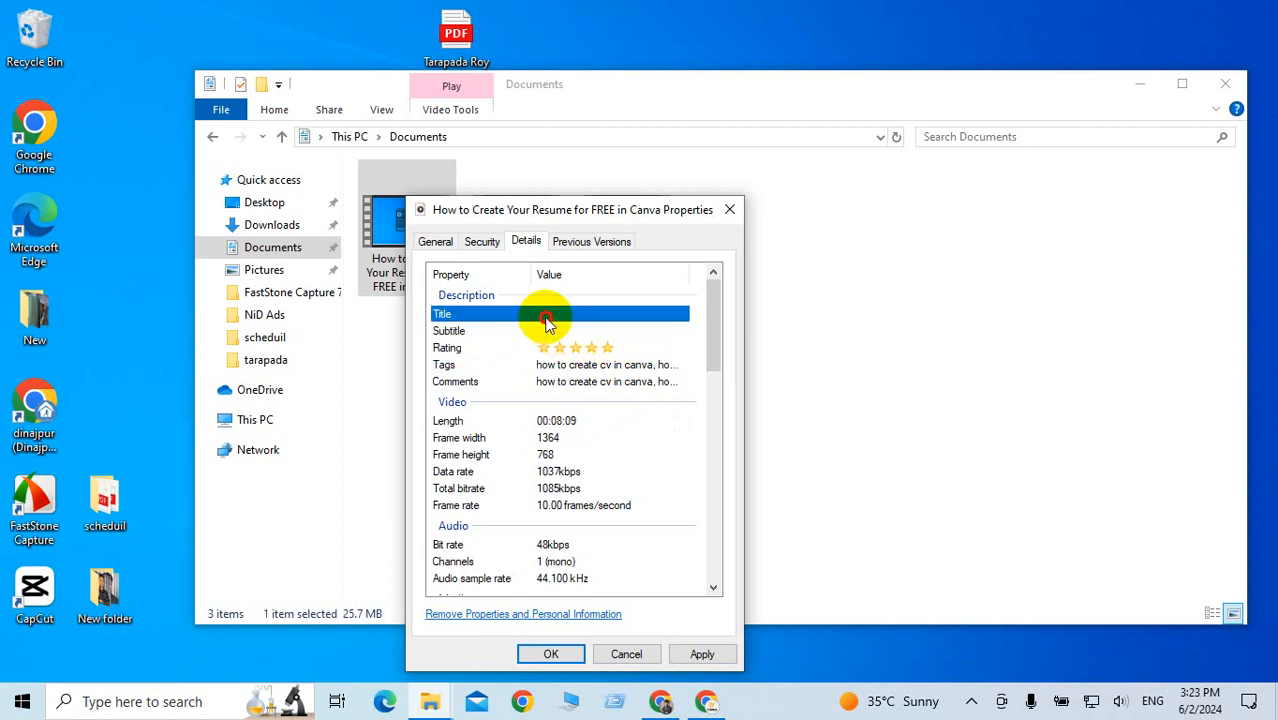
{"action": "left_click", "coordinate": [544, 330]}
{"action": "left_click", "coordinate": [662, 702]}
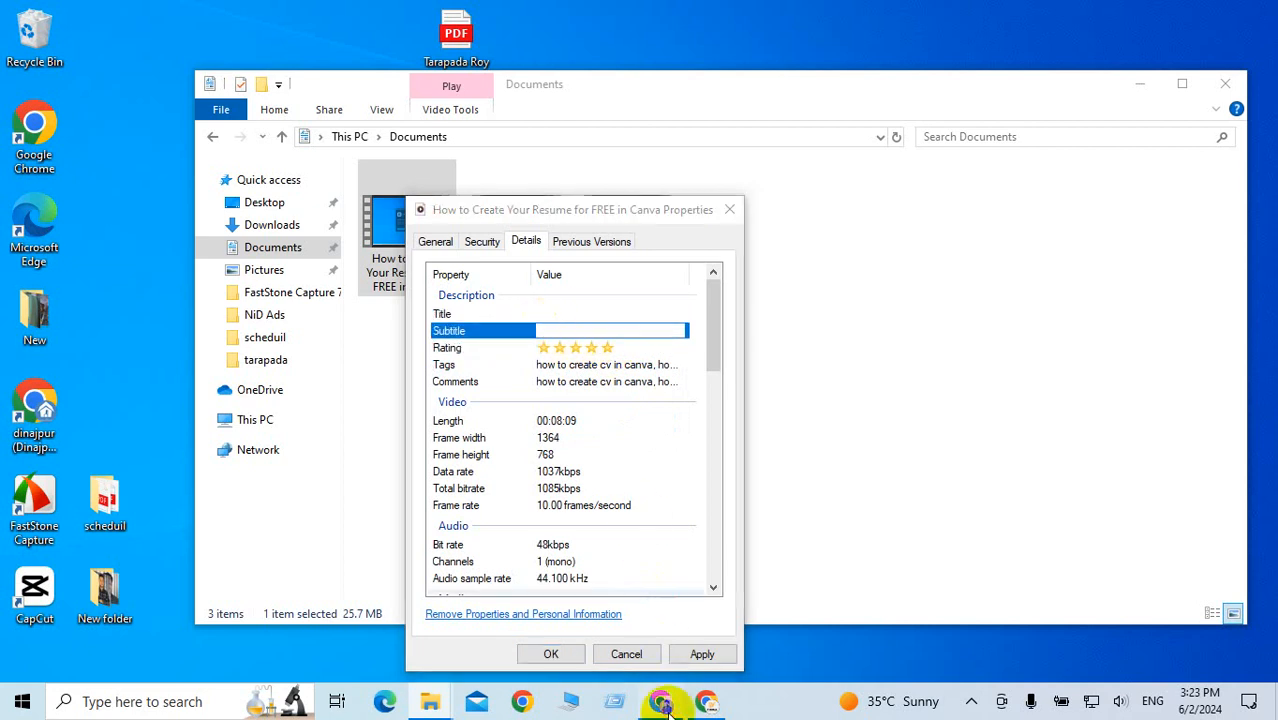
{"action": "triple_click", "coordinate": [75, 306]}
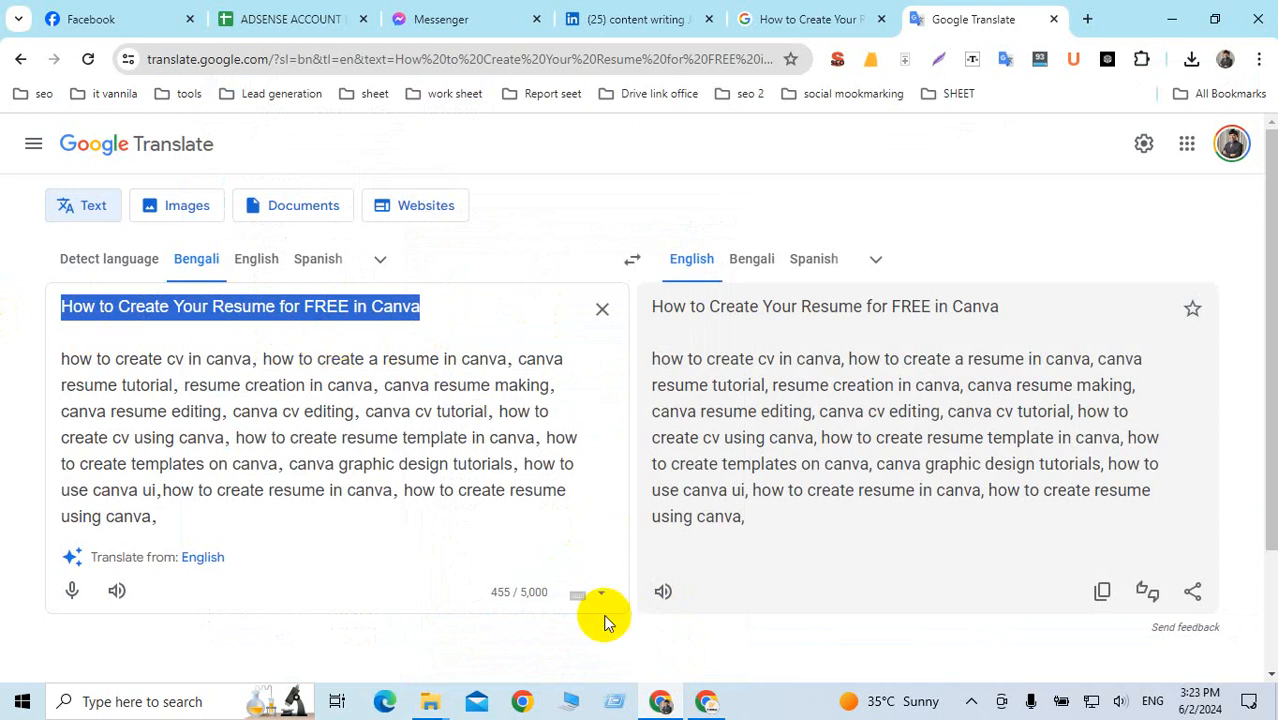
{"action": "left_click", "coordinate": [664, 703]}
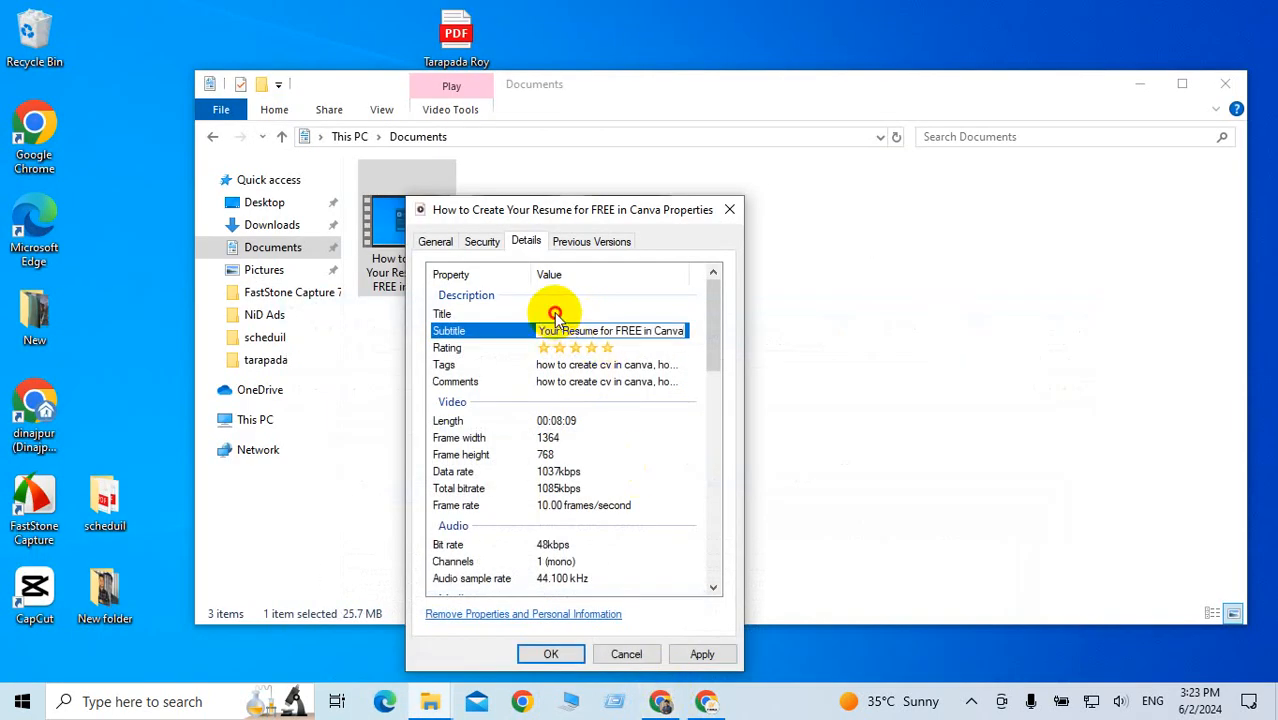
{"action": "left_click", "coordinate": [555, 314]}
{"action": "key", "text": "ctrl+v"}
Enter the creator's full name as the video's Directors, Producers and Writers under Origin.
{"action": "scroll", "coordinate": [607, 480], "scroll_direction": "down", "scroll_amount": 3}
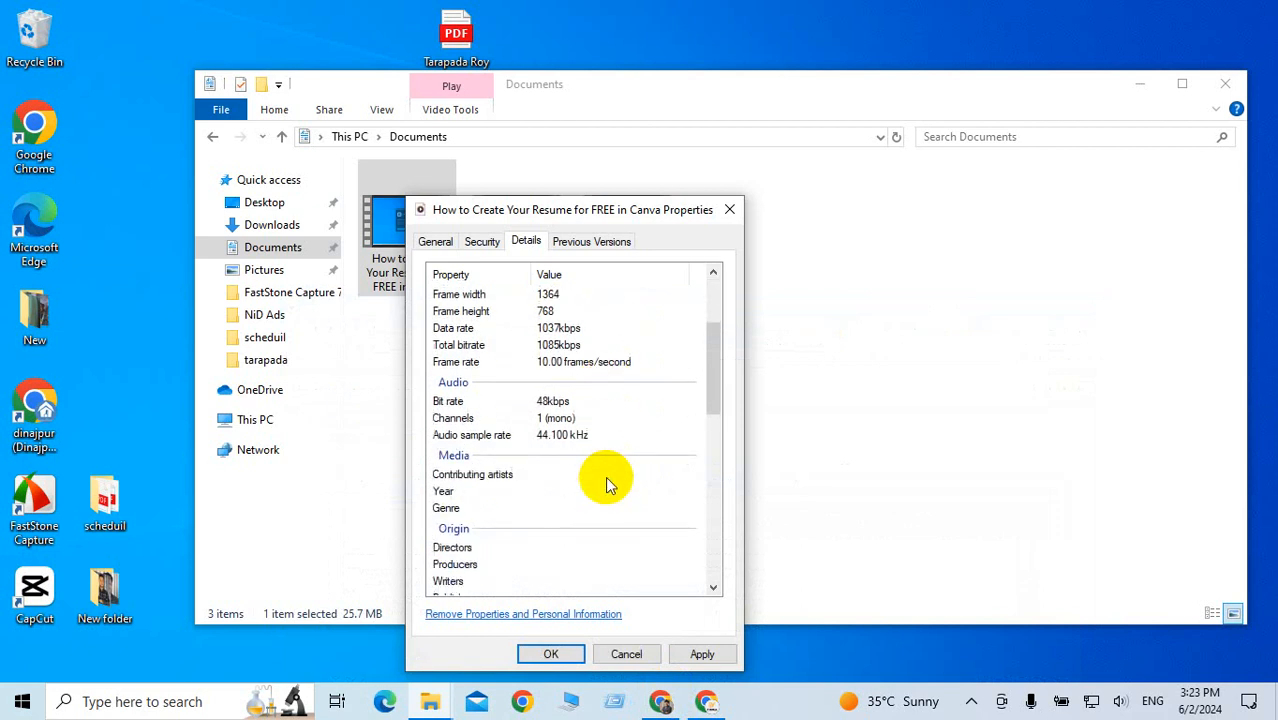
{"action": "scroll", "coordinate": [605, 478], "scroll_direction": "down", "scroll_amount": 2}
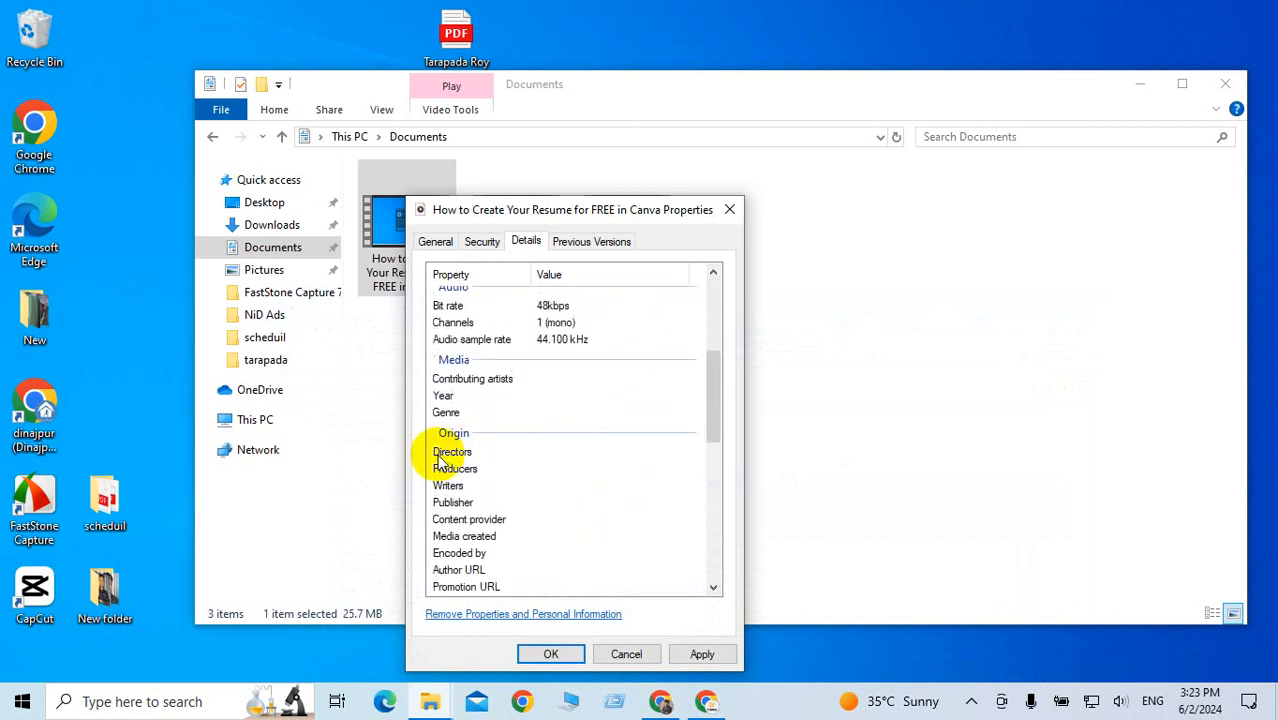
{"action": "left_click", "coordinate": [565, 452]}
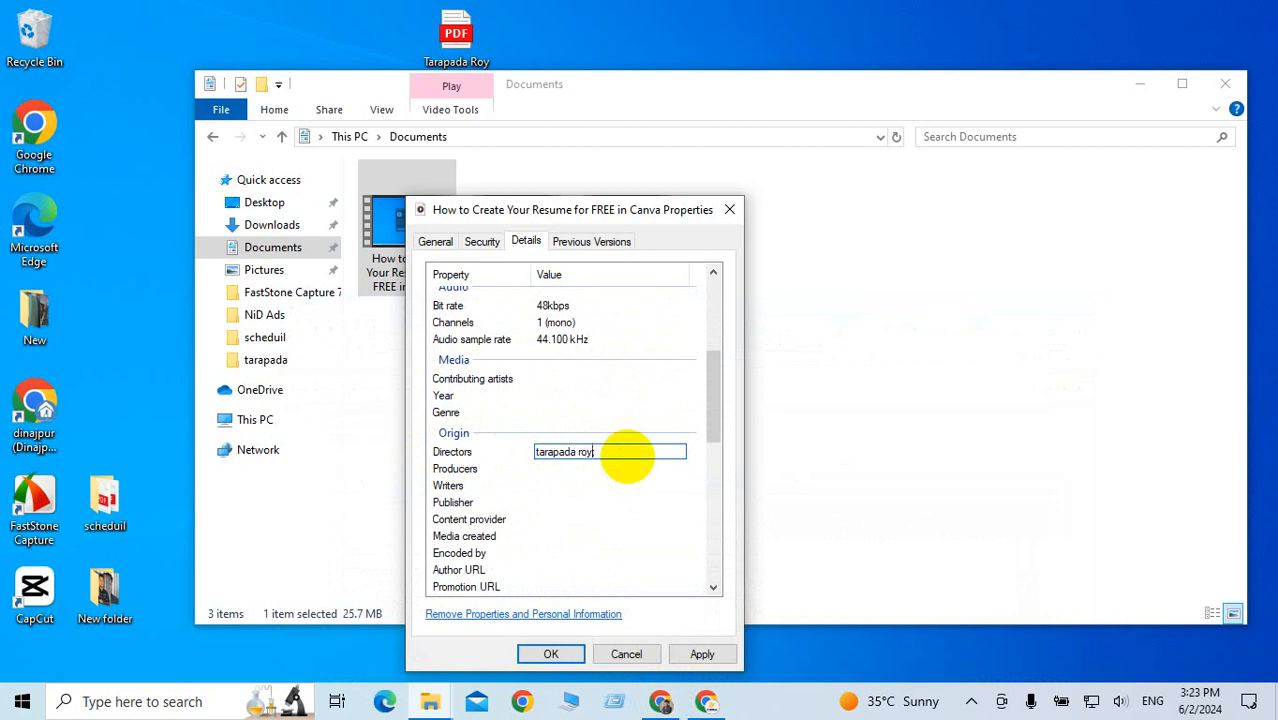
{"action": "left_click", "coordinate": [555, 469]}
{"action": "left_click", "coordinate": [546, 486]}
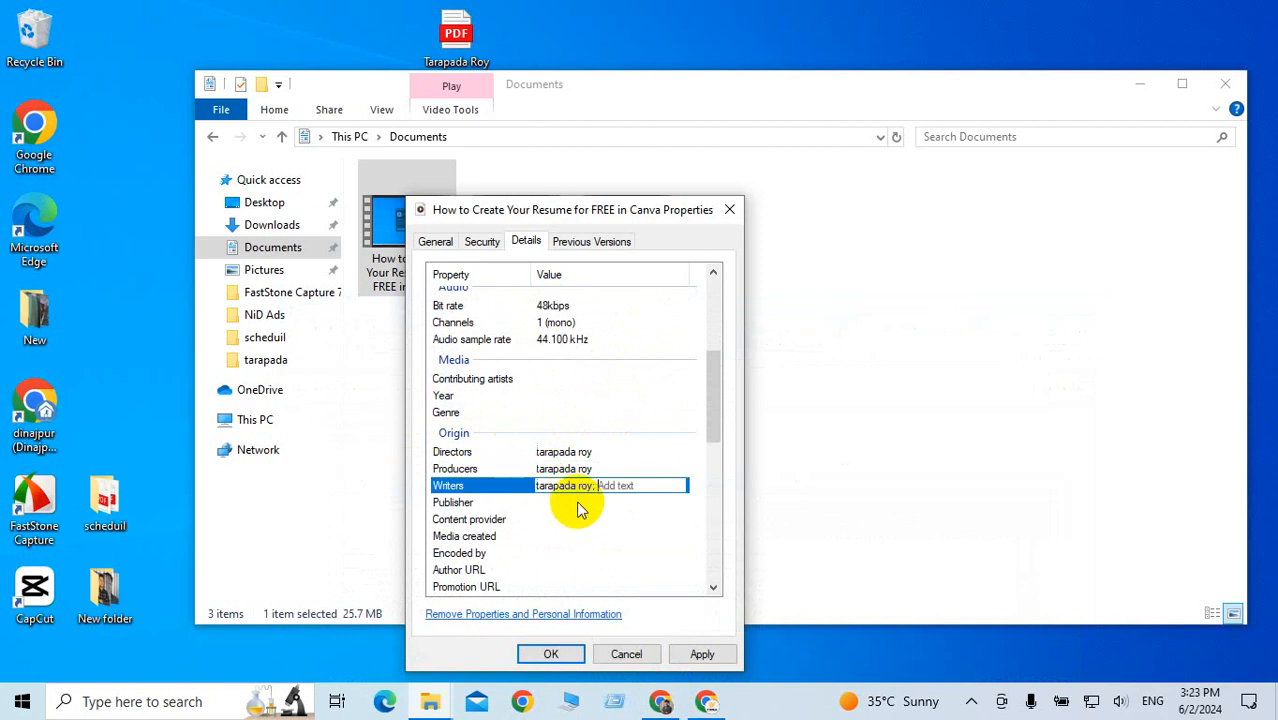
Enter the creator's full name in the Publisher, Content provider and Encoded by properties.
{"action": "left_click", "coordinate": [546, 505]}
{"action": "key", "text": "ctrl+v"}
{"action": "left_click", "coordinate": [557, 520]}
{"action": "key", "text": "ctrl+v"}
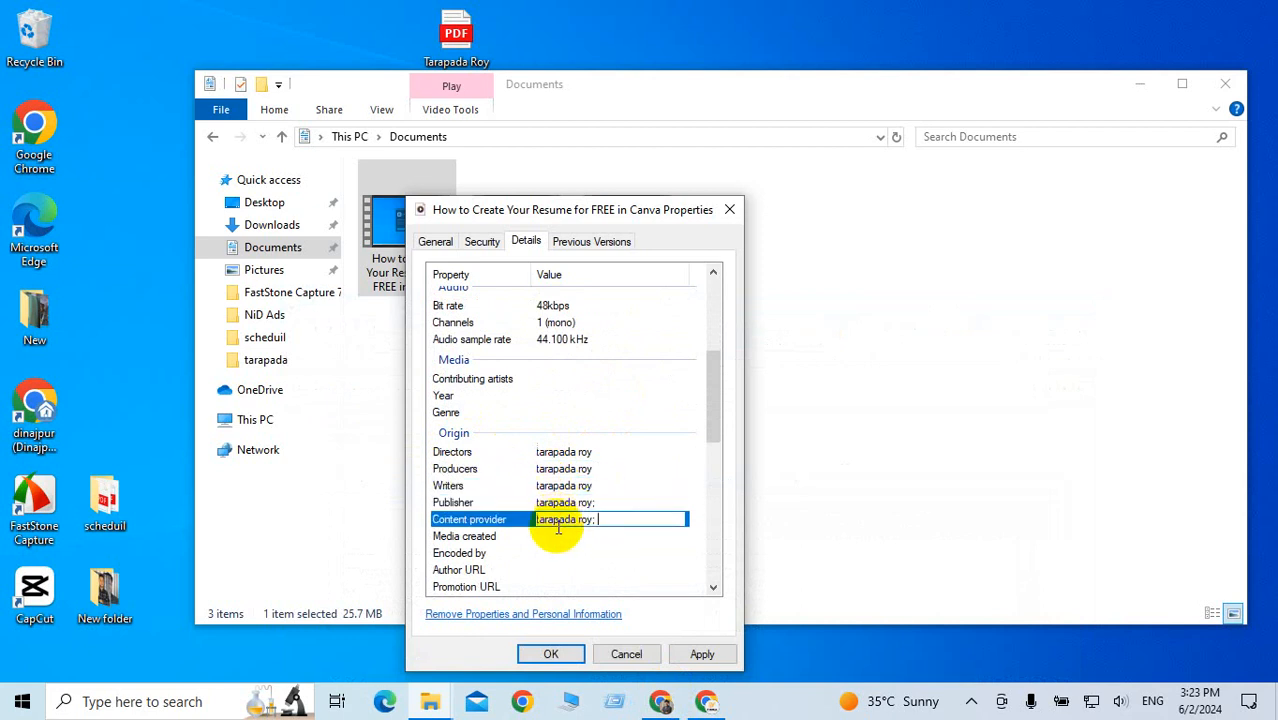
{"action": "left_click", "coordinate": [612, 553]}
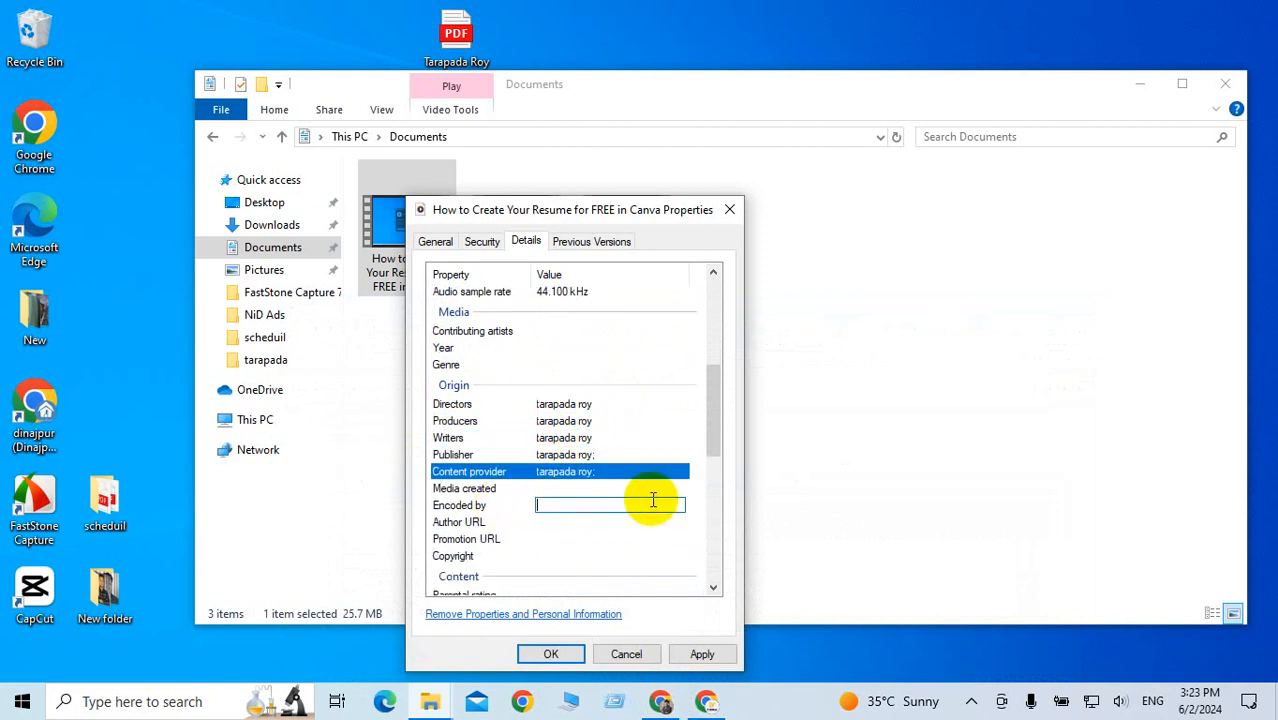
Enter the creator's full name as Composers and Conductors, apply the property changes and close the video's properties.
{"action": "scroll", "coordinate": [653, 501], "scroll_direction": "down", "scroll_amount": 4}
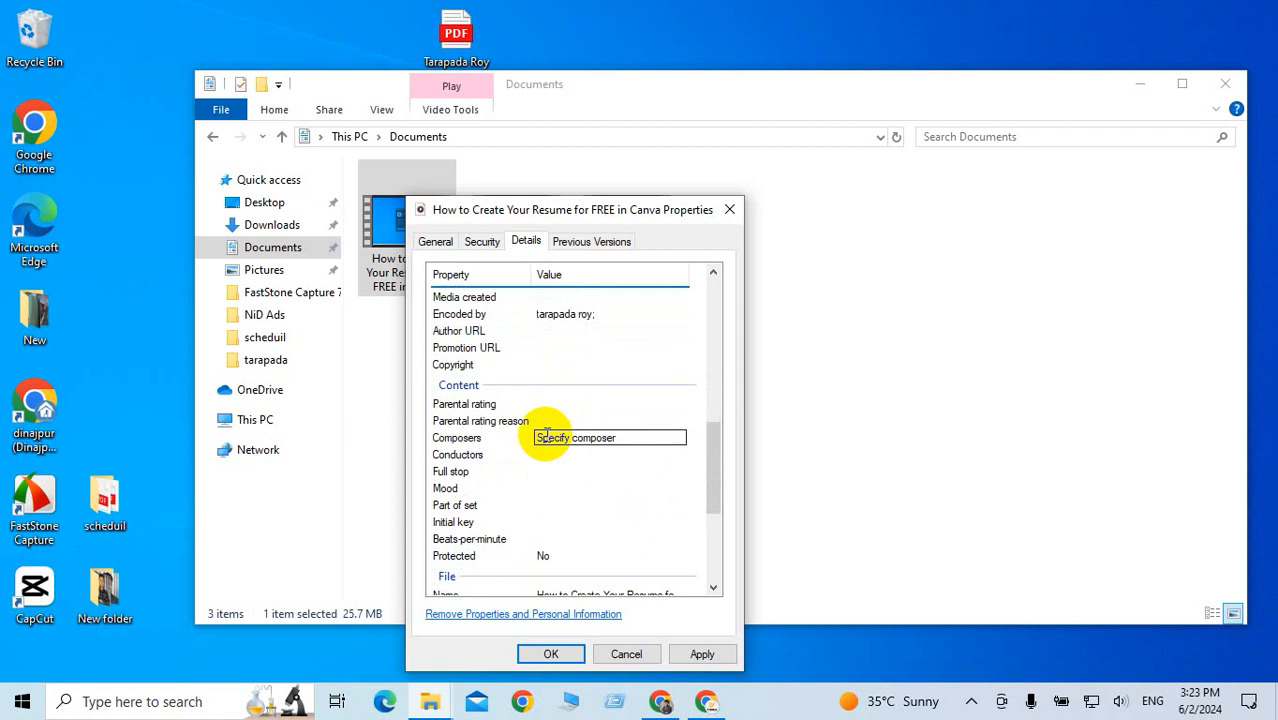
{"action": "left_click", "coordinate": [574, 437]}
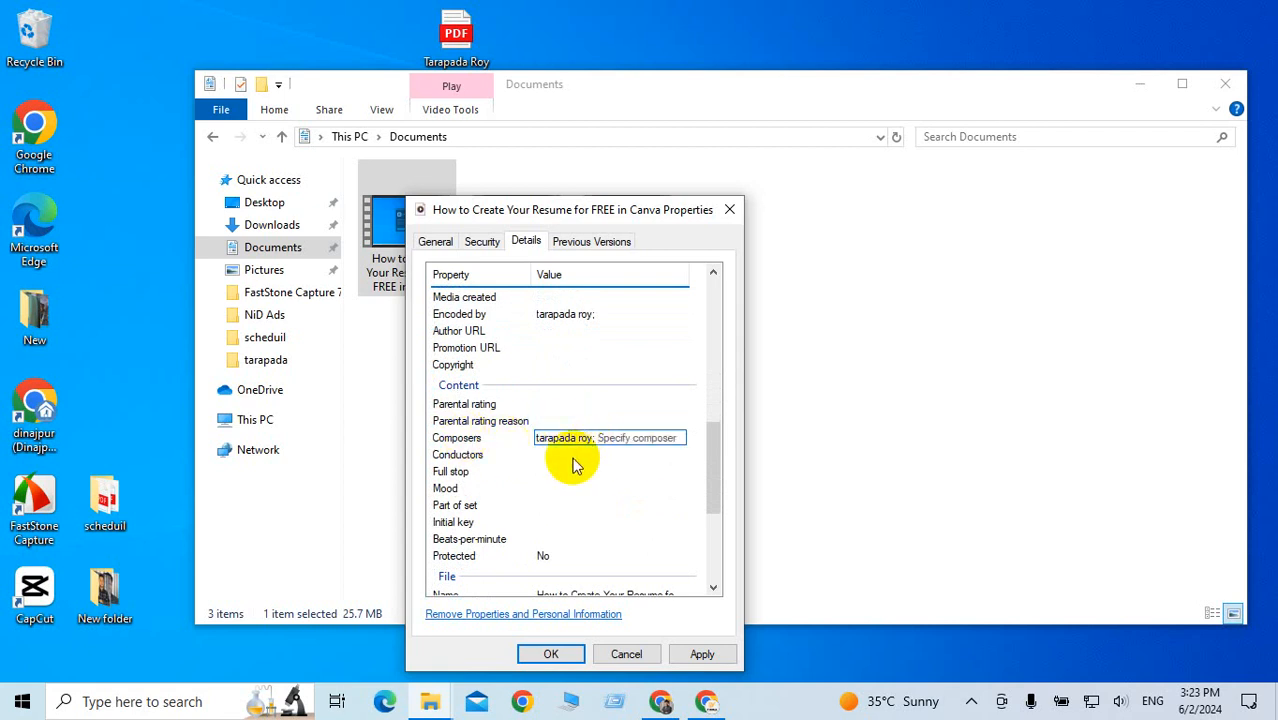
{"action": "left_click", "coordinate": [574, 456]}
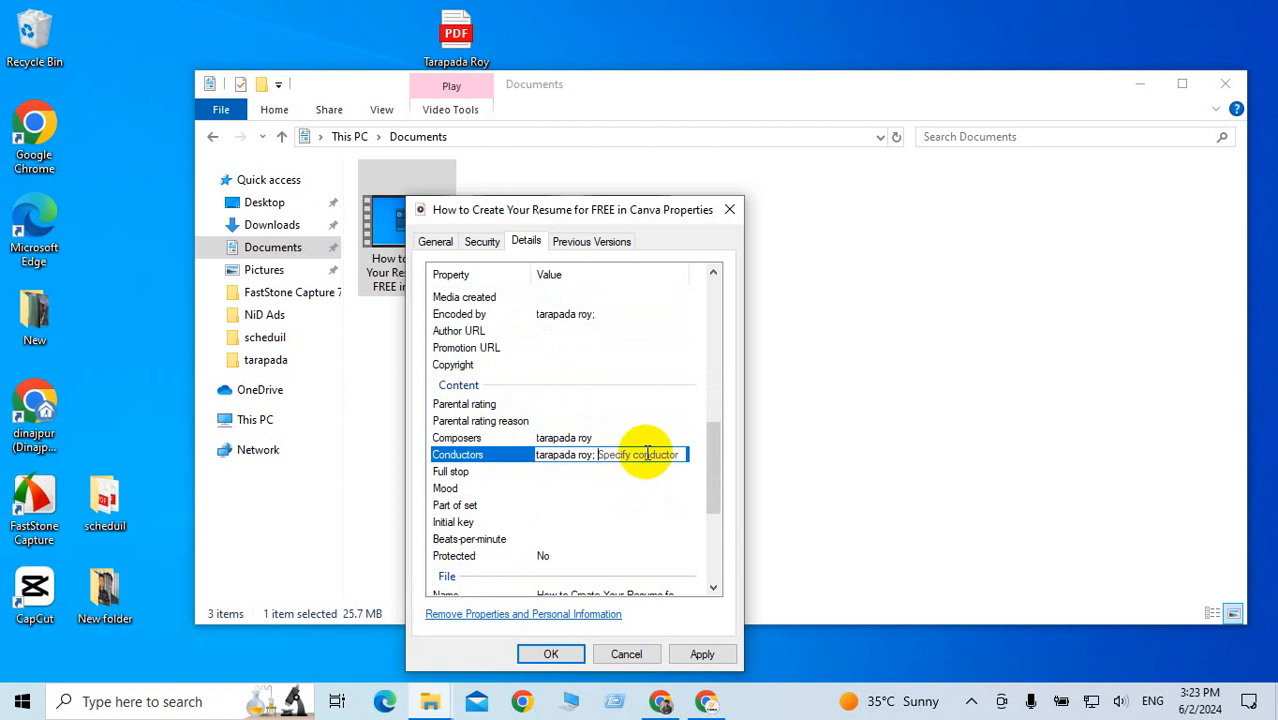
{"action": "scroll", "coordinate": [611, 437], "scroll_direction": "down", "scroll_amount": 2}
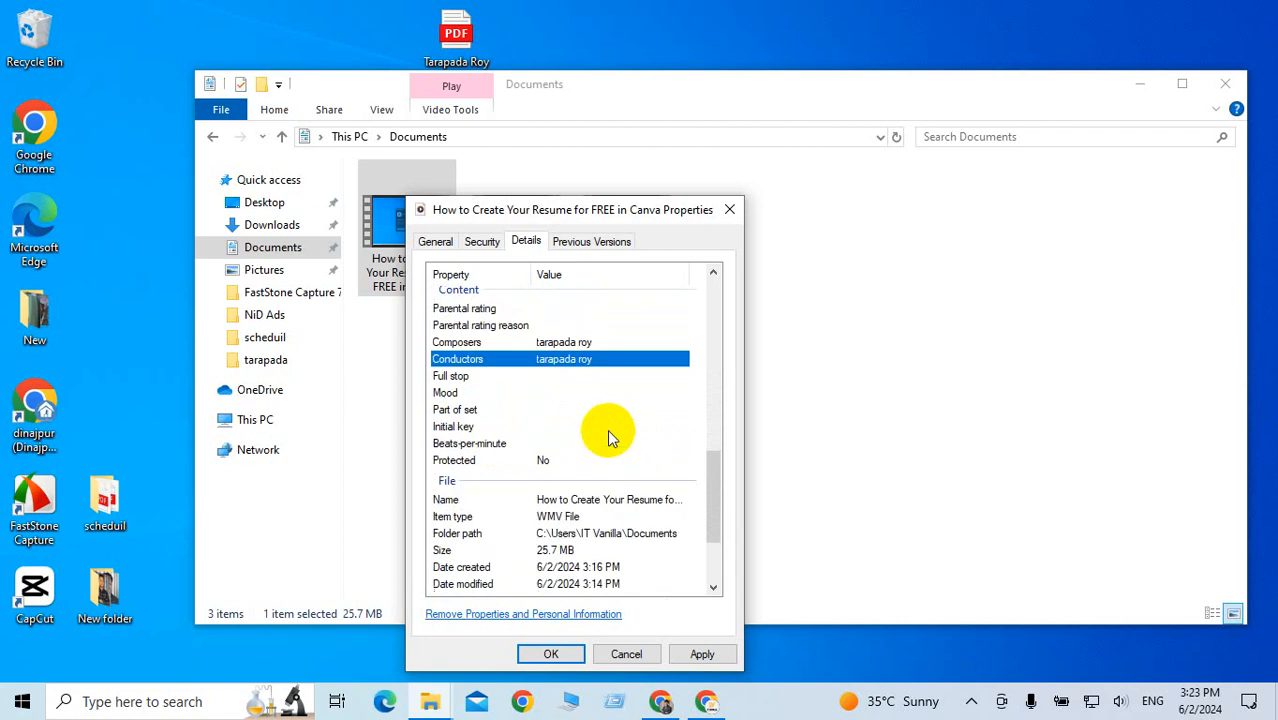
{"action": "left_click", "coordinate": [702, 655]}
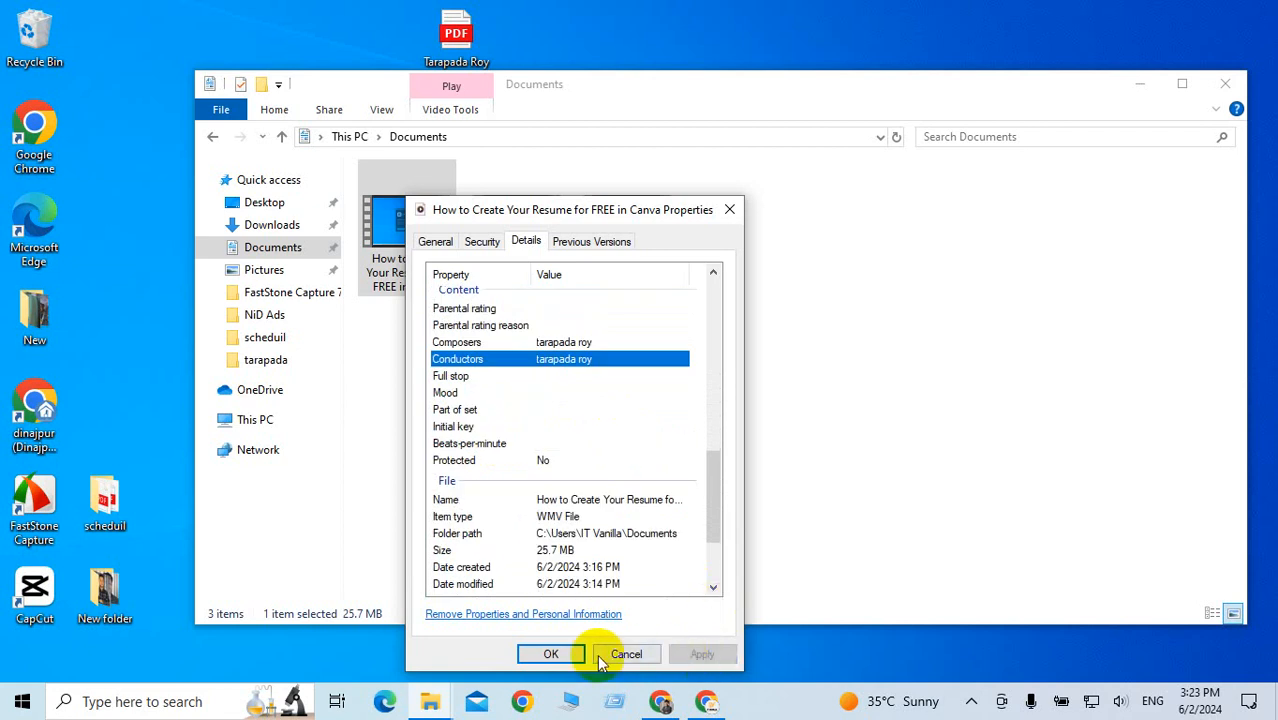
{"action": "left_click", "coordinate": [551, 655]}
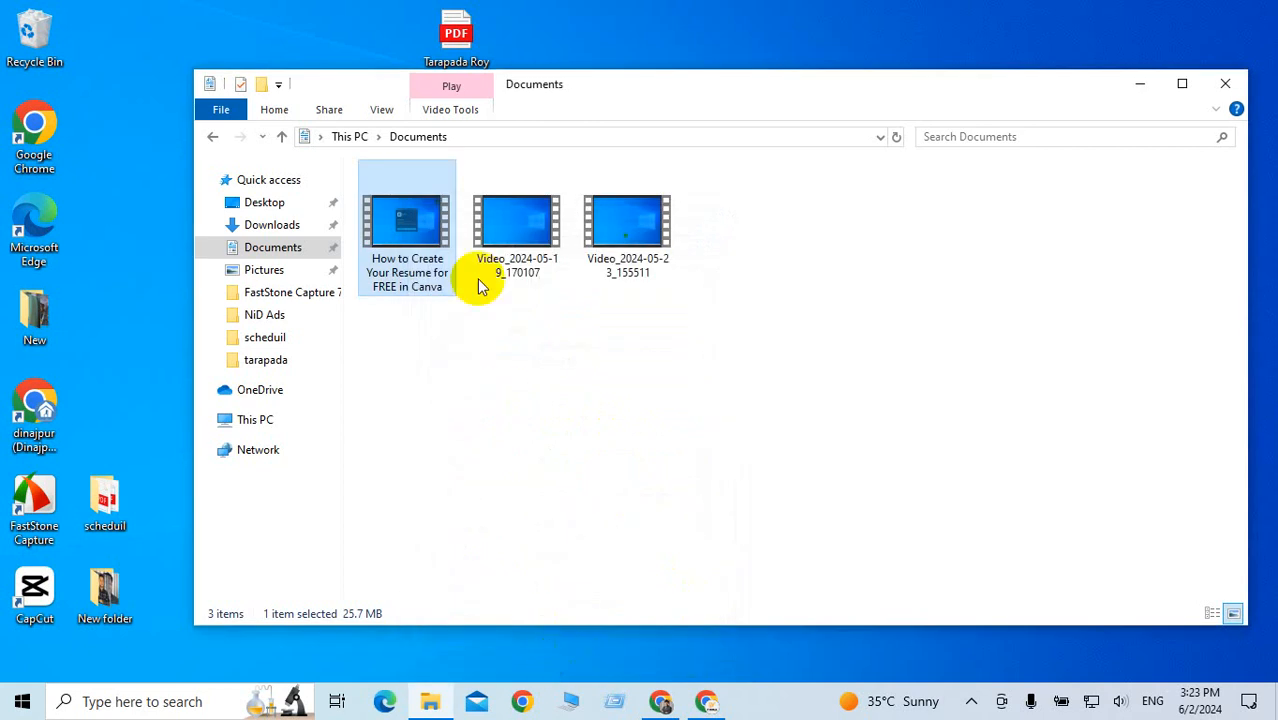
Switch to YouTube in Chrome, start a video upload, dismissing the TubeBuddy upgrade offer, and open the file chooser.
{"action": "left_click", "coordinate": [692, 703]}
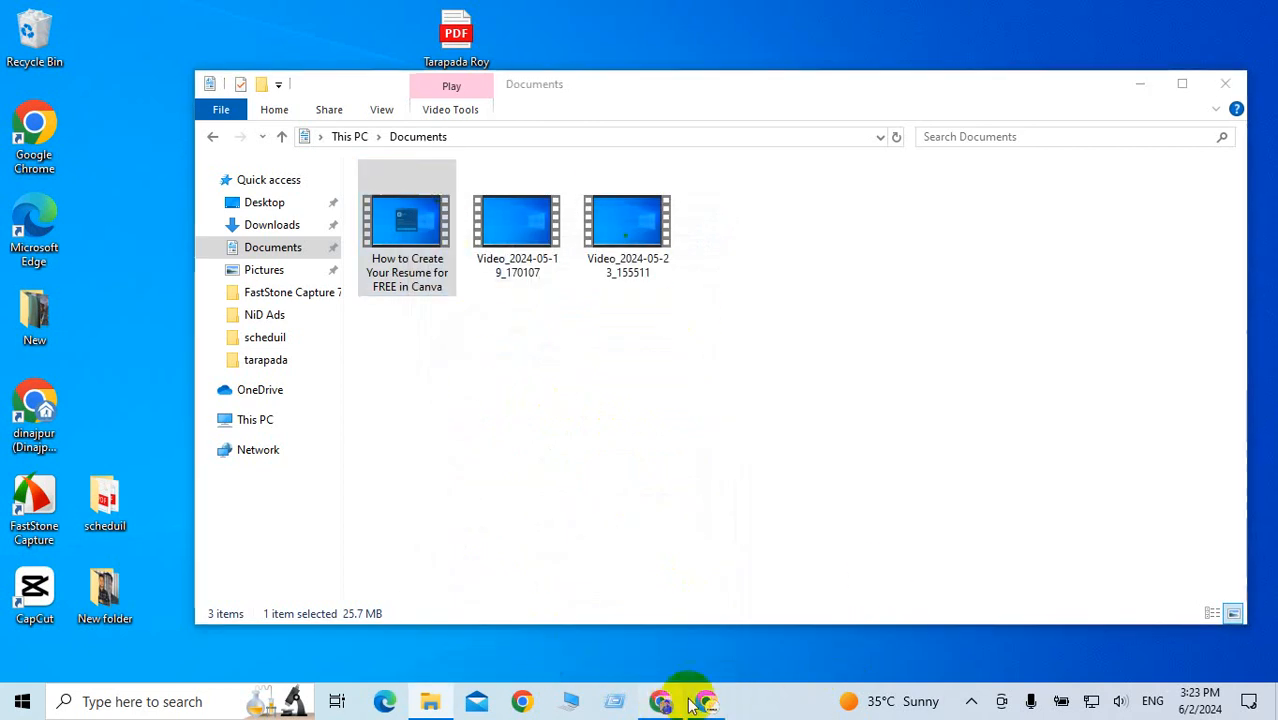
{"action": "left_click", "coordinate": [707, 700]}
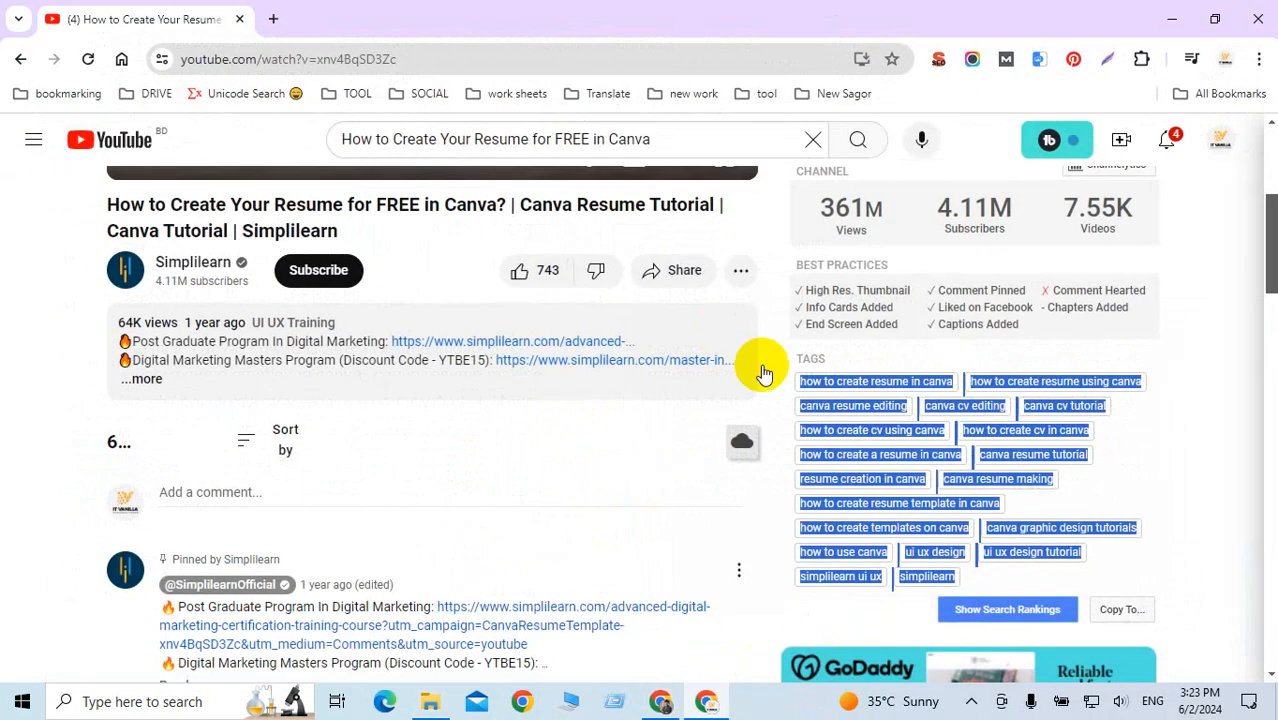
{"action": "scroll", "coordinate": [325, 290], "scroll_direction": "up", "scroll_amount": 4}
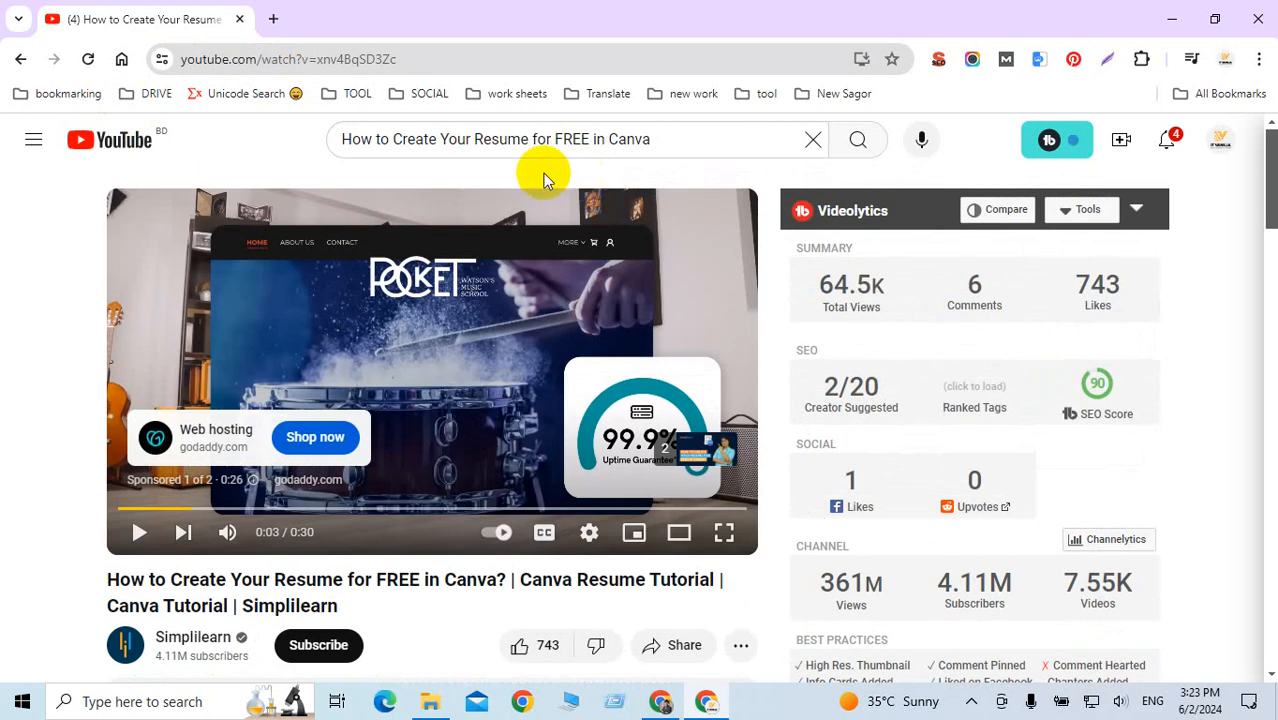
{"action": "left_click", "coordinate": [1121, 143]}
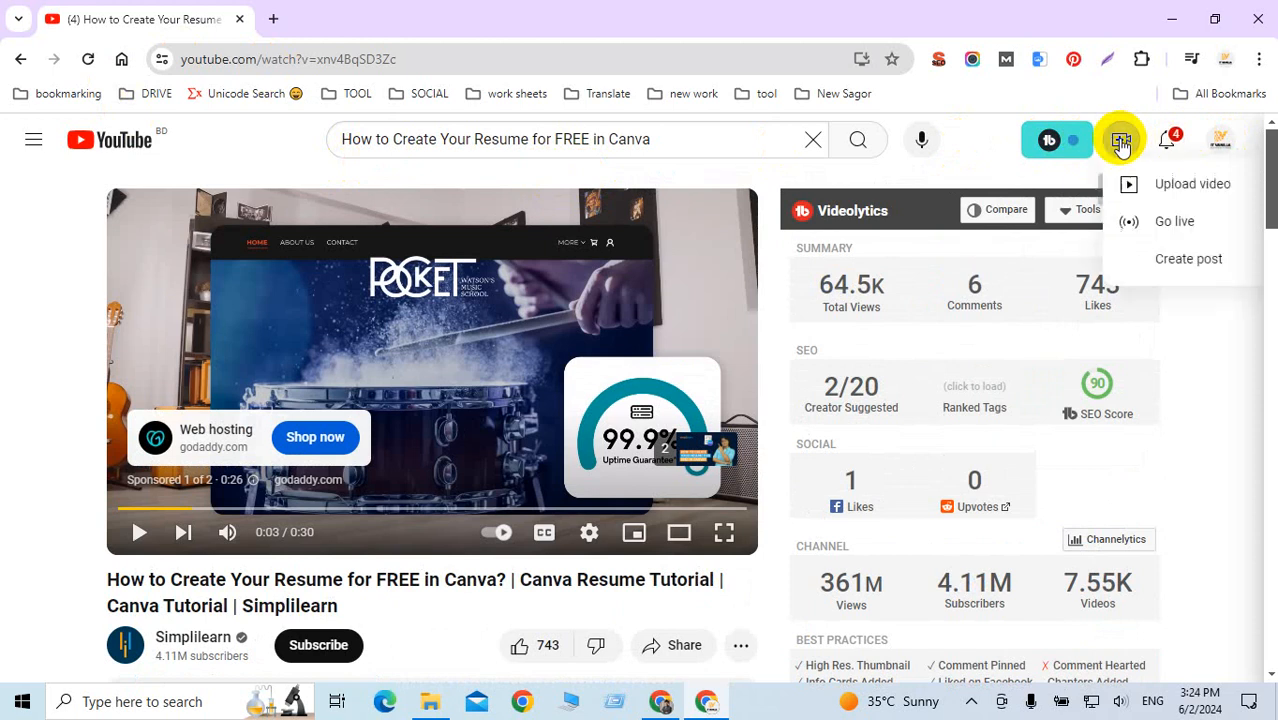
{"action": "left_click", "coordinate": [1210, 188]}
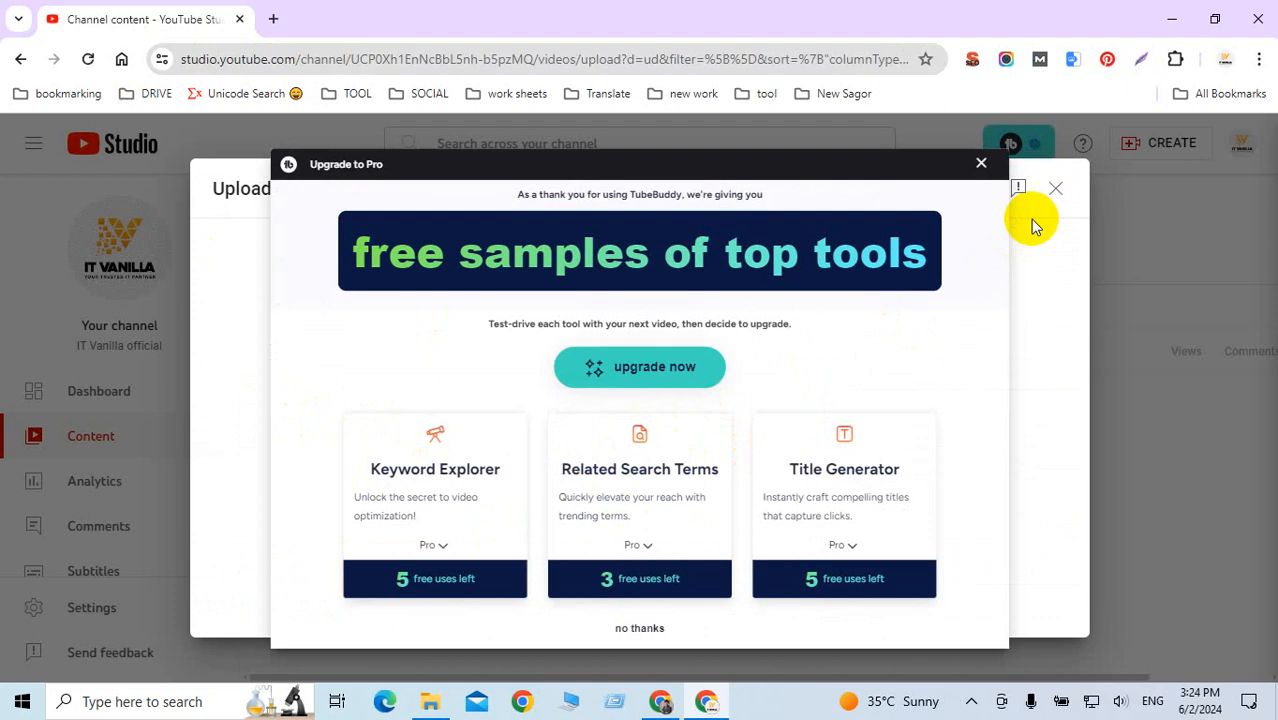
{"action": "left_click", "coordinate": [984, 167]}
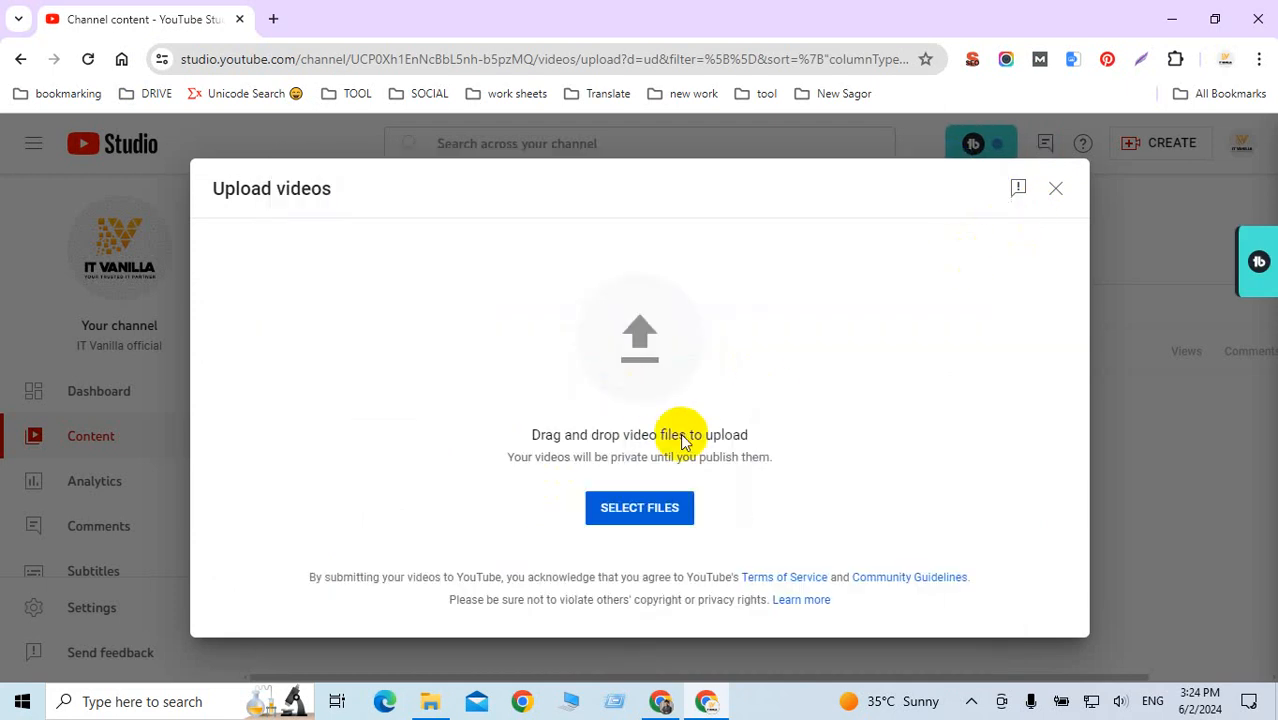
{"action": "left_click", "coordinate": [639, 508]}
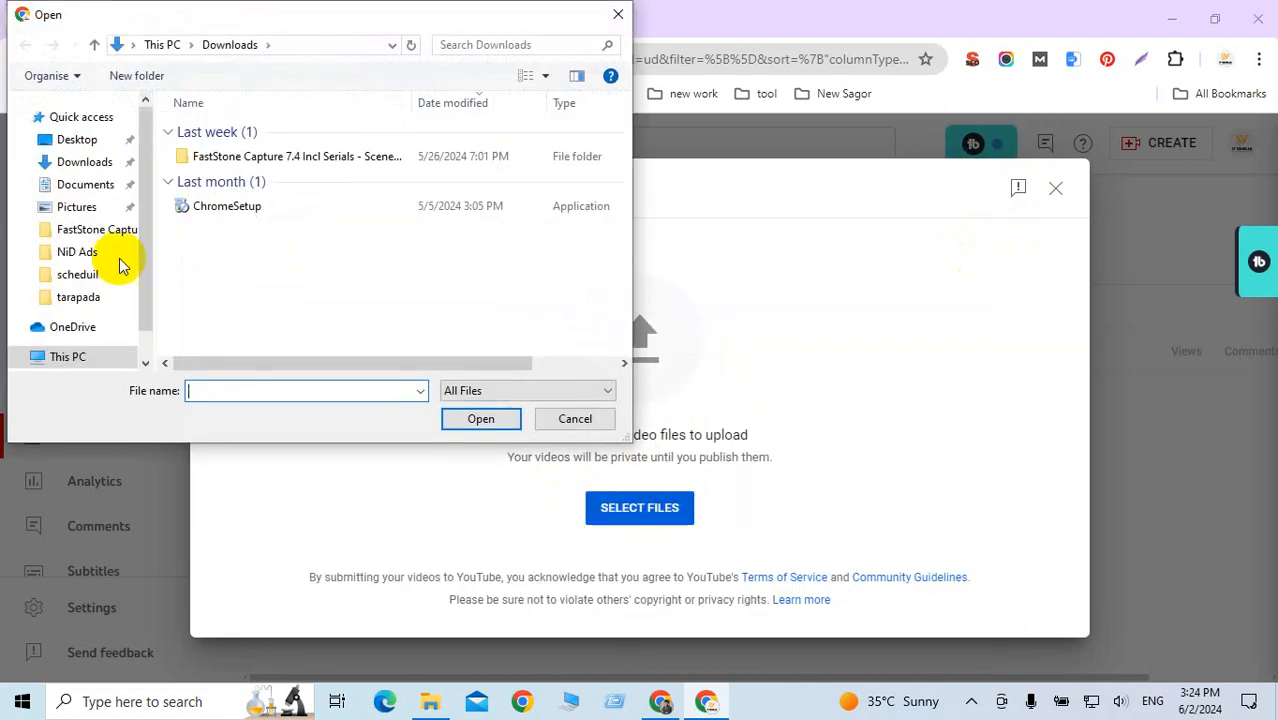
{"action": "left_click", "coordinate": [73, 166]}
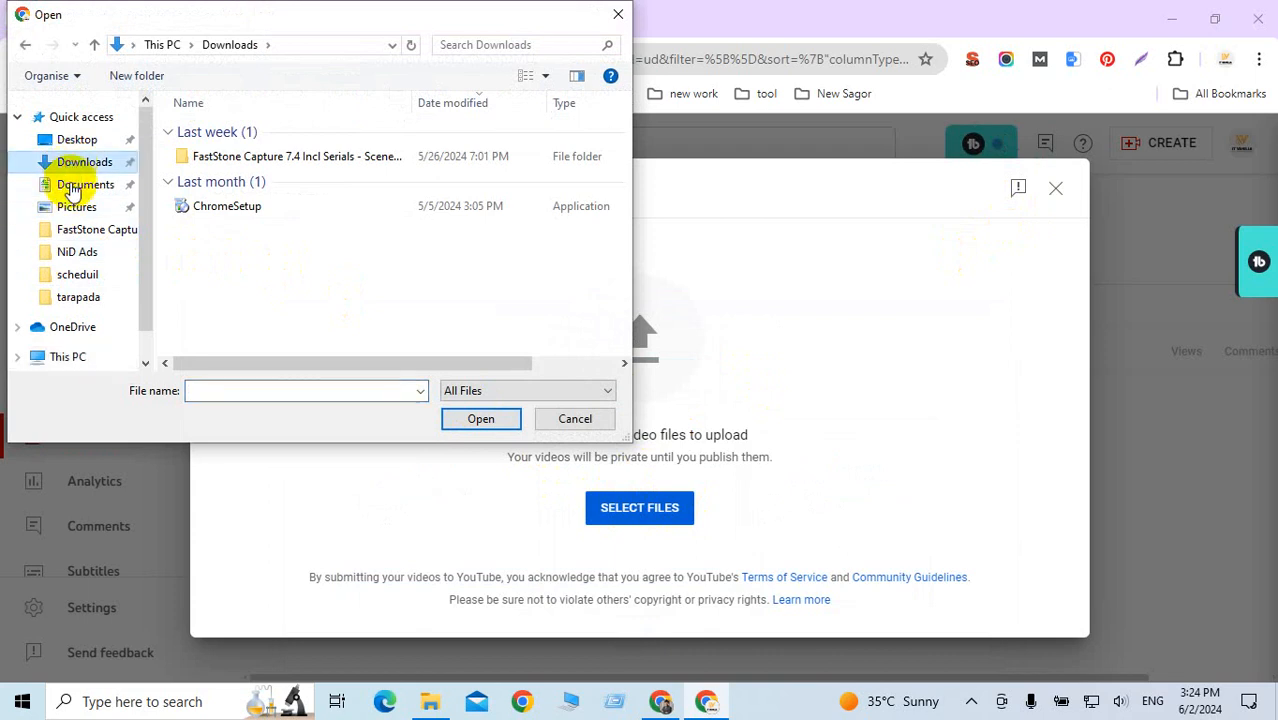
{"action": "left_click", "coordinate": [56, 298]}
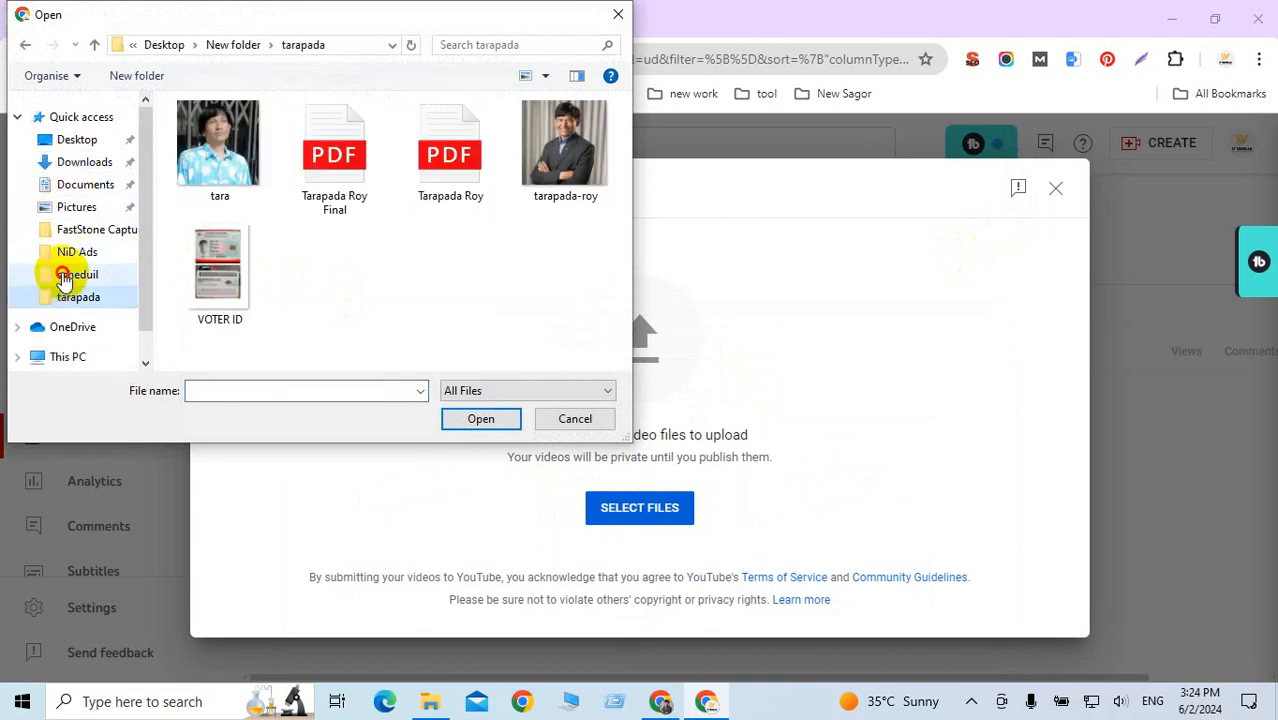
{"action": "left_click", "coordinate": [63, 276]}
{"action": "left_click", "coordinate": [68, 255]}
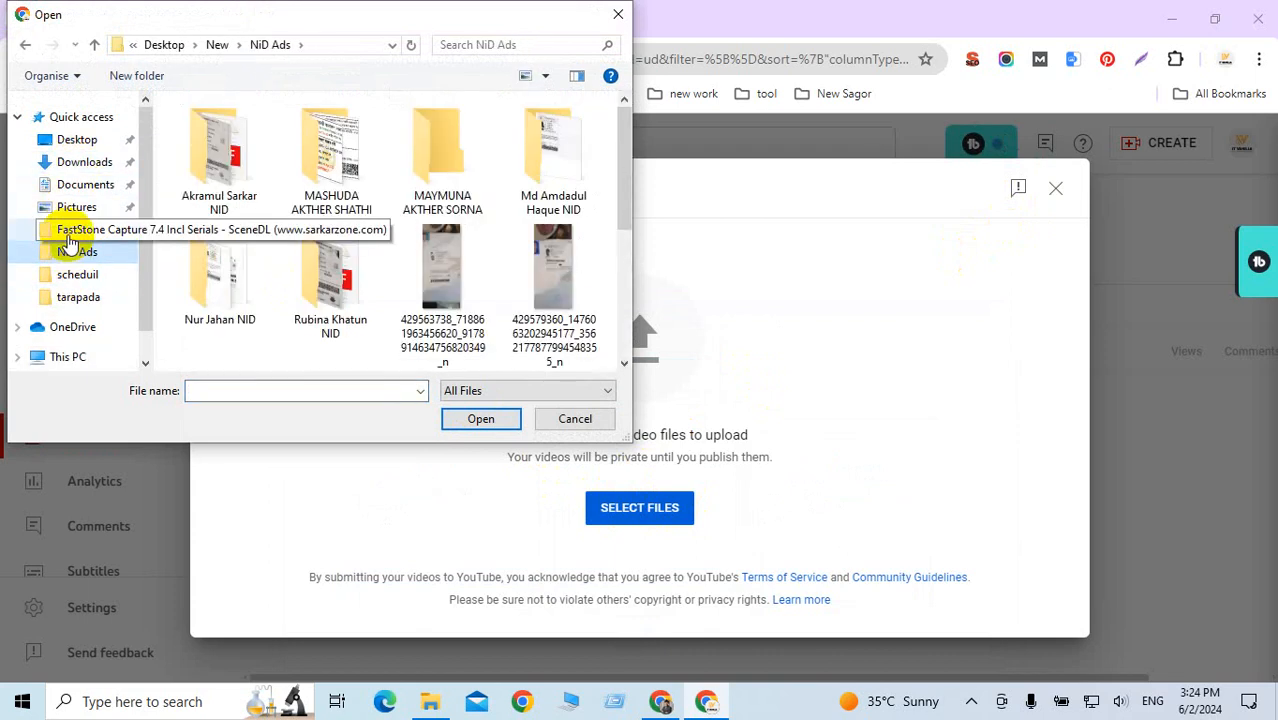
{"action": "left_click", "coordinate": [65, 229]}
{"action": "left_click", "coordinate": [72, 166]}
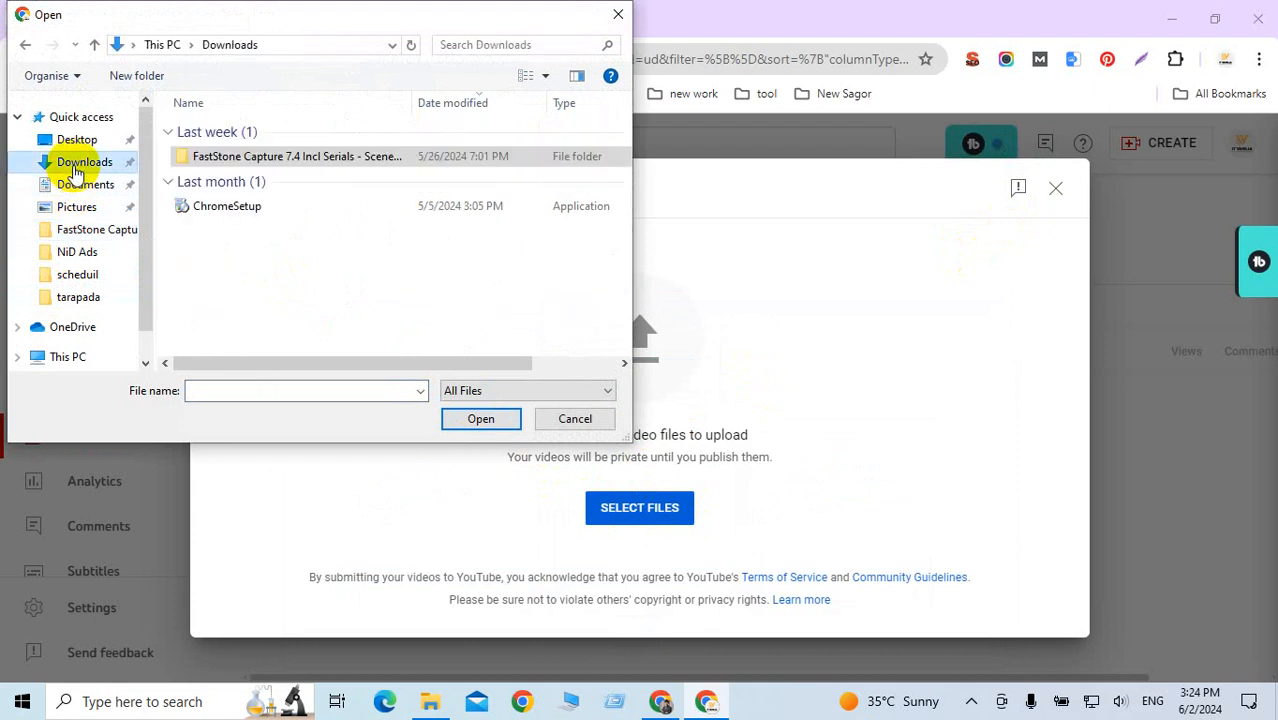
{"action": "scroll", "coordinate": [71, 255], "scroll_direction": "down", "scroll_amount": 1}
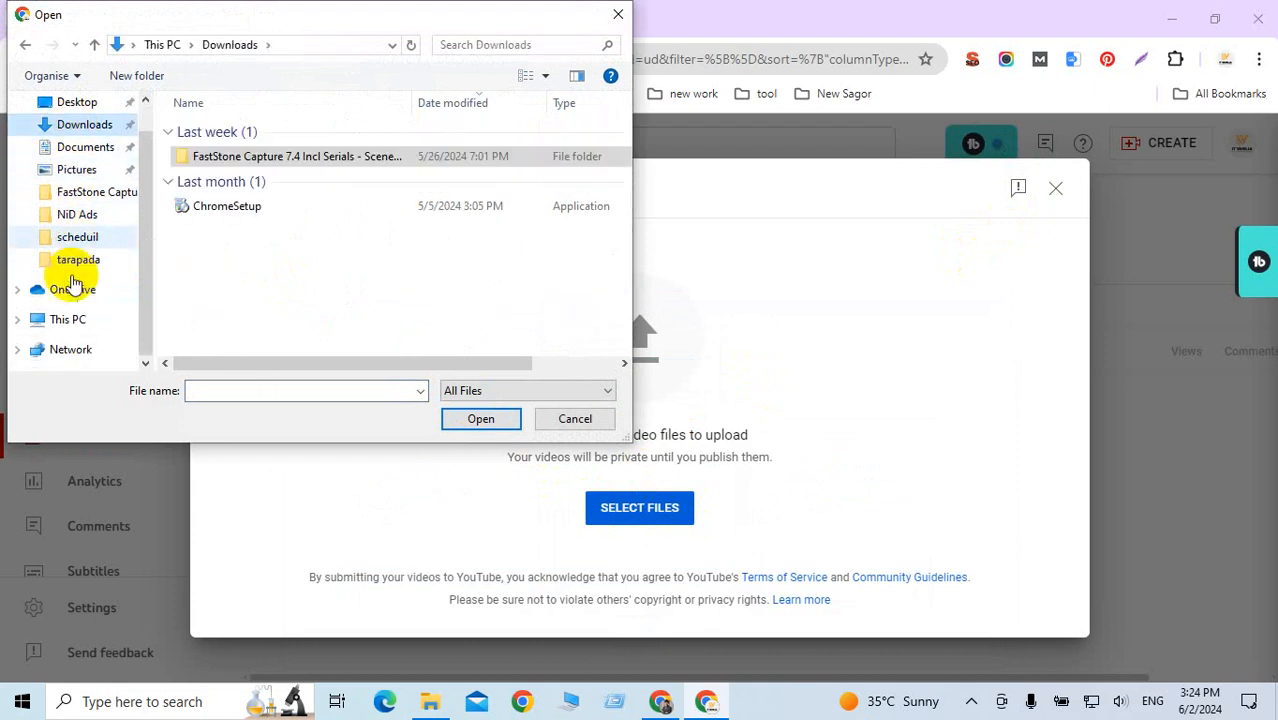
{"action": "left_click", "coordinate": [73, 260]}
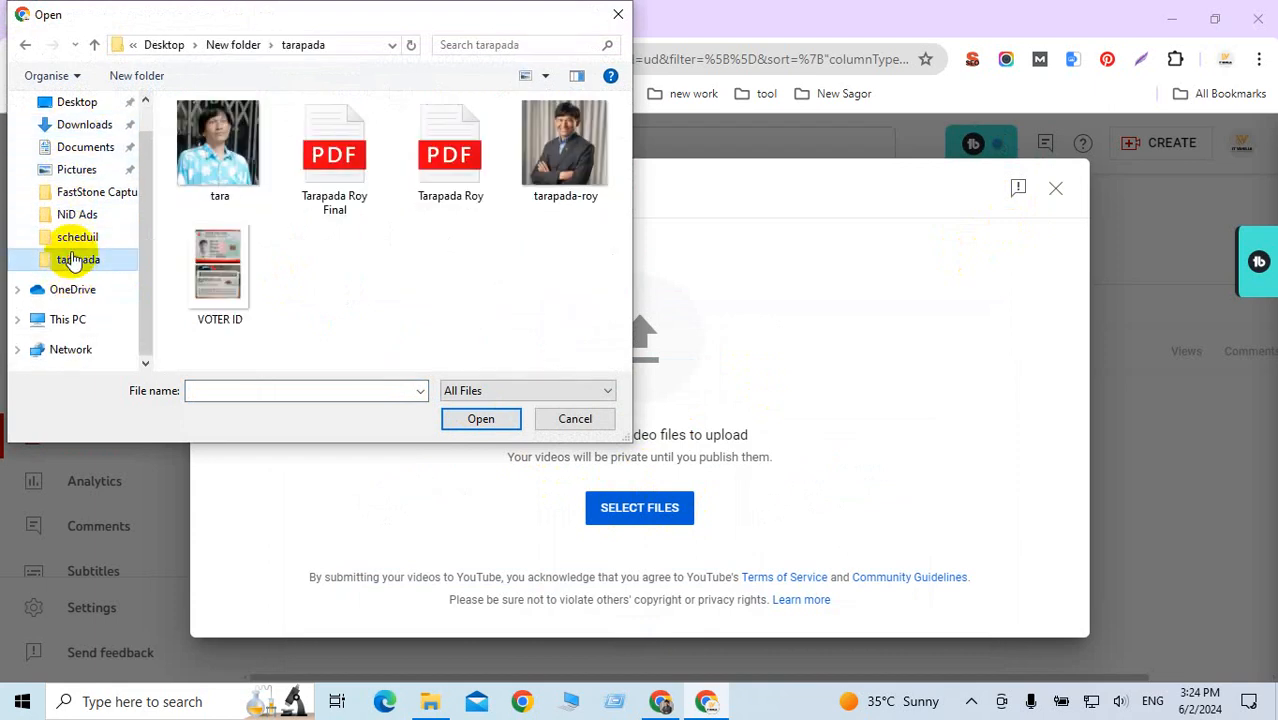
{"action": "scroll", "coordinate": [75, 260], "scroll_direction": "up", "scroll_amount": 1}
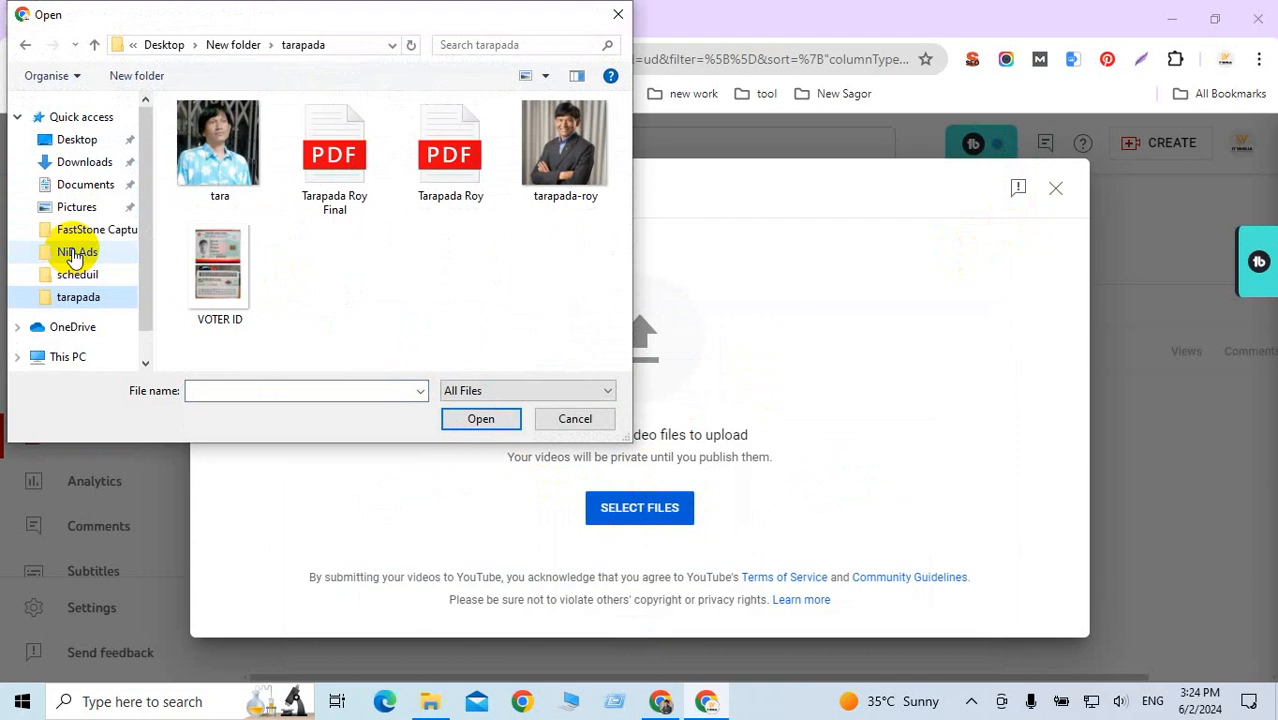
{"action": "left_click", "coordinate": [64, 117]}
{"action": "left_click", "coordinate": [68, 142]}
{"action": "scroll", "coordinate": [71, 290], "scroll_direction": "down", "scroll_amount": 1}
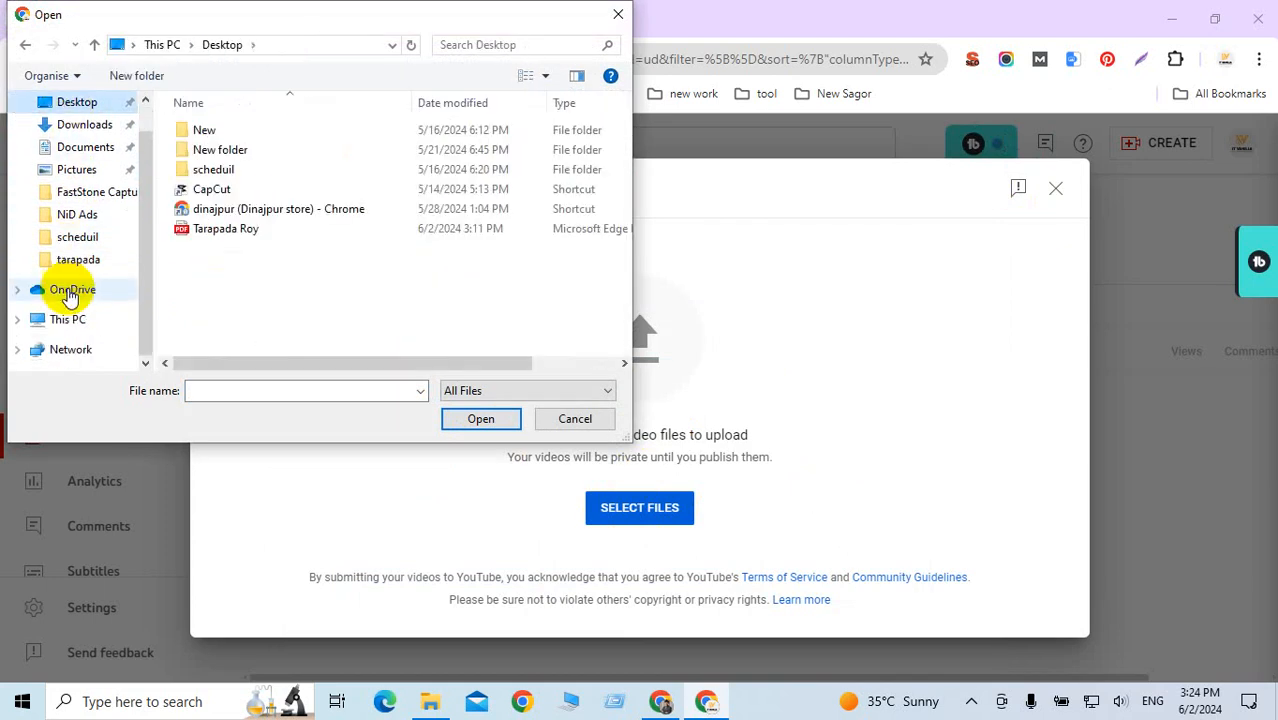
{"action": "scroll", "coordinate": [71, 303], "scroll_direction": "up", "scroll_amount": 1}
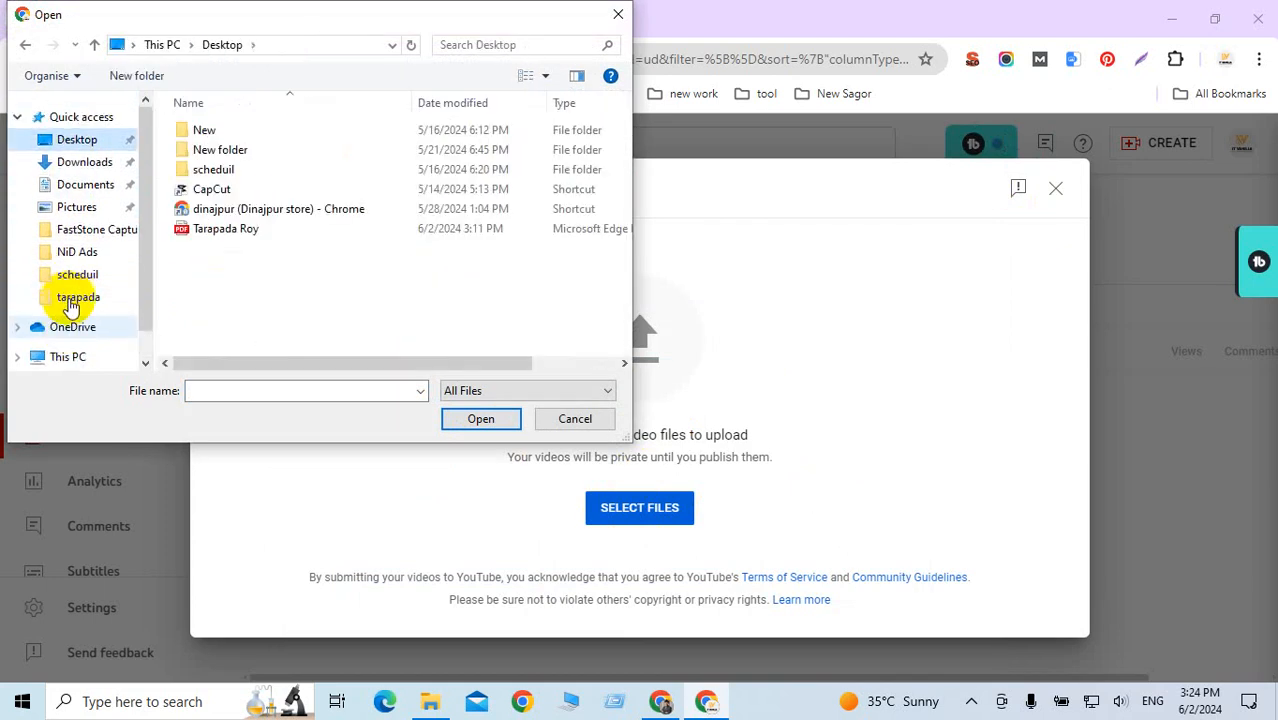
{"action": "left_click", "coordinate": [67, 357]}
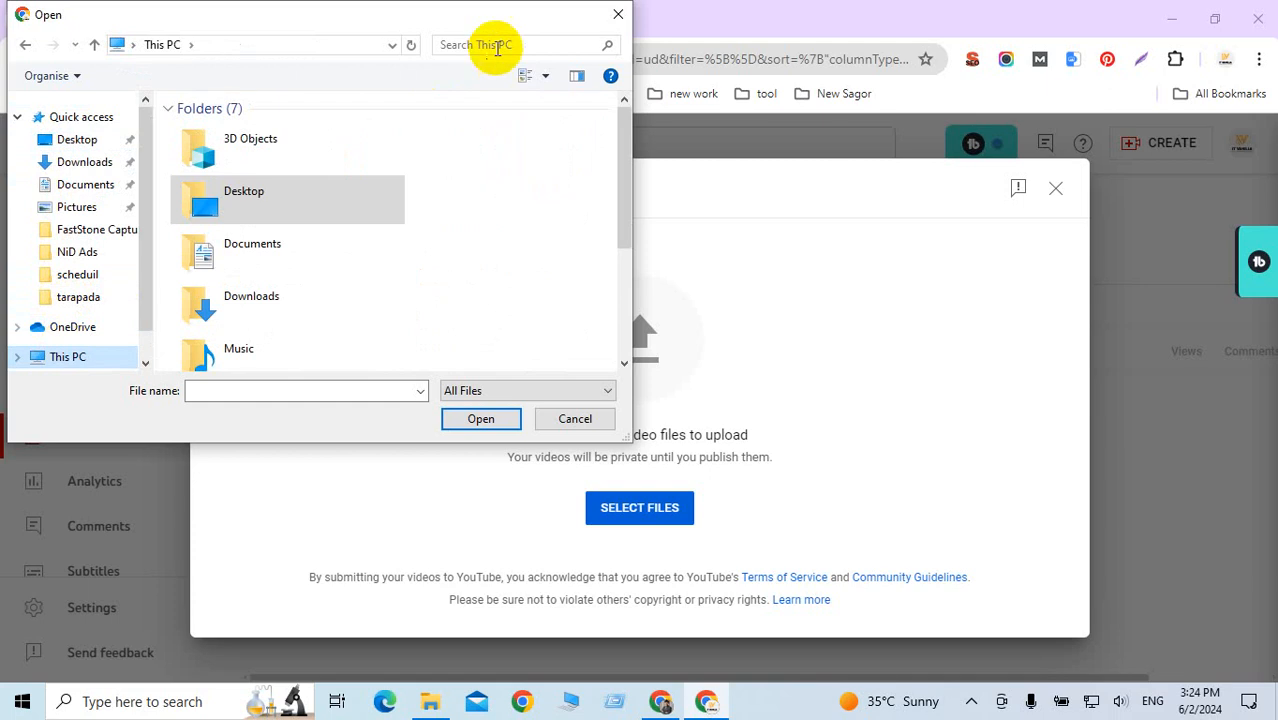
{"action": "left_click", "coordinate": [617, 15]}
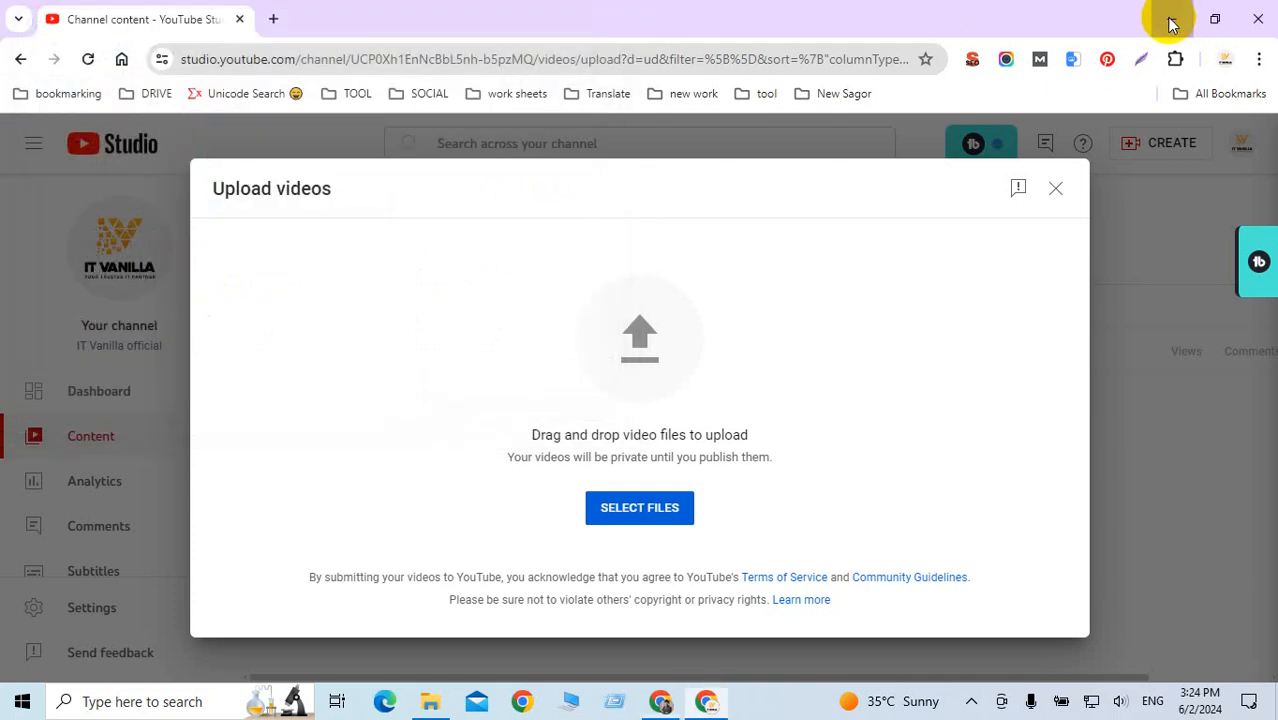
Check in File Explorer which folder holds the Canva resume video, and return to the YouTube upload window.
{"action": "left_click", "coordinate": [1172, 21]}
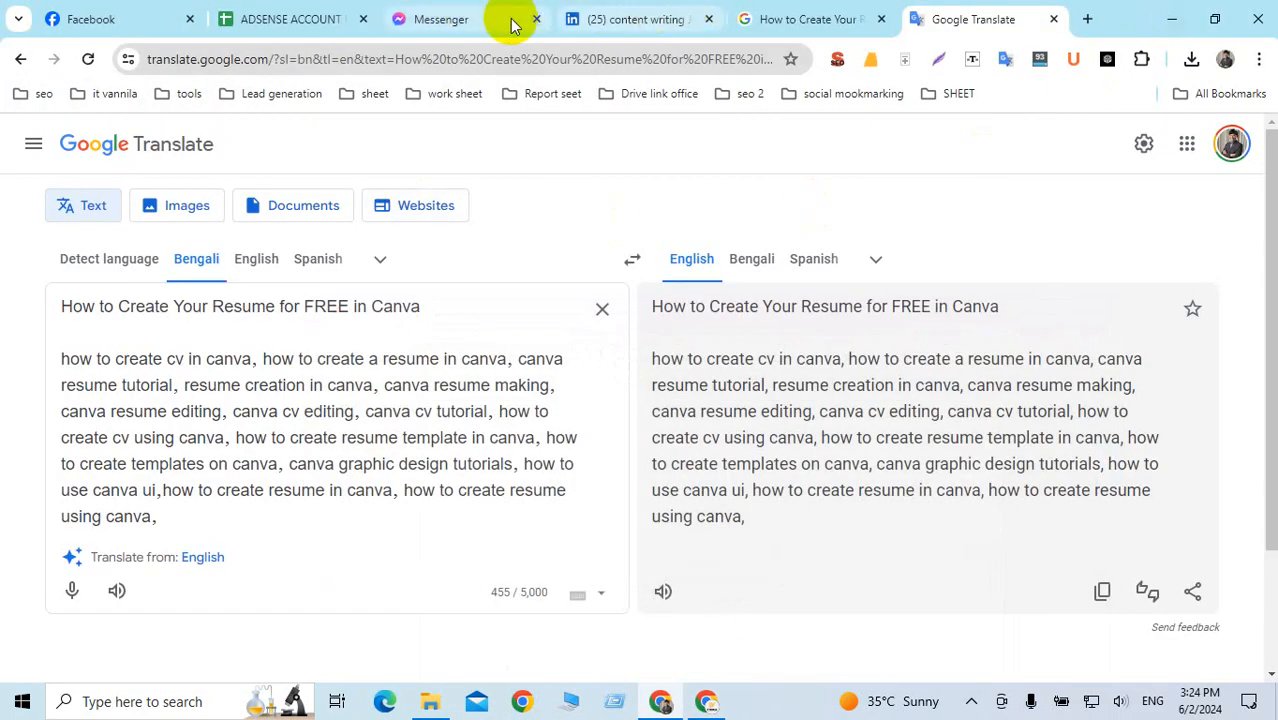
{"action": "left_click", "coordinate": [1170, 19]}
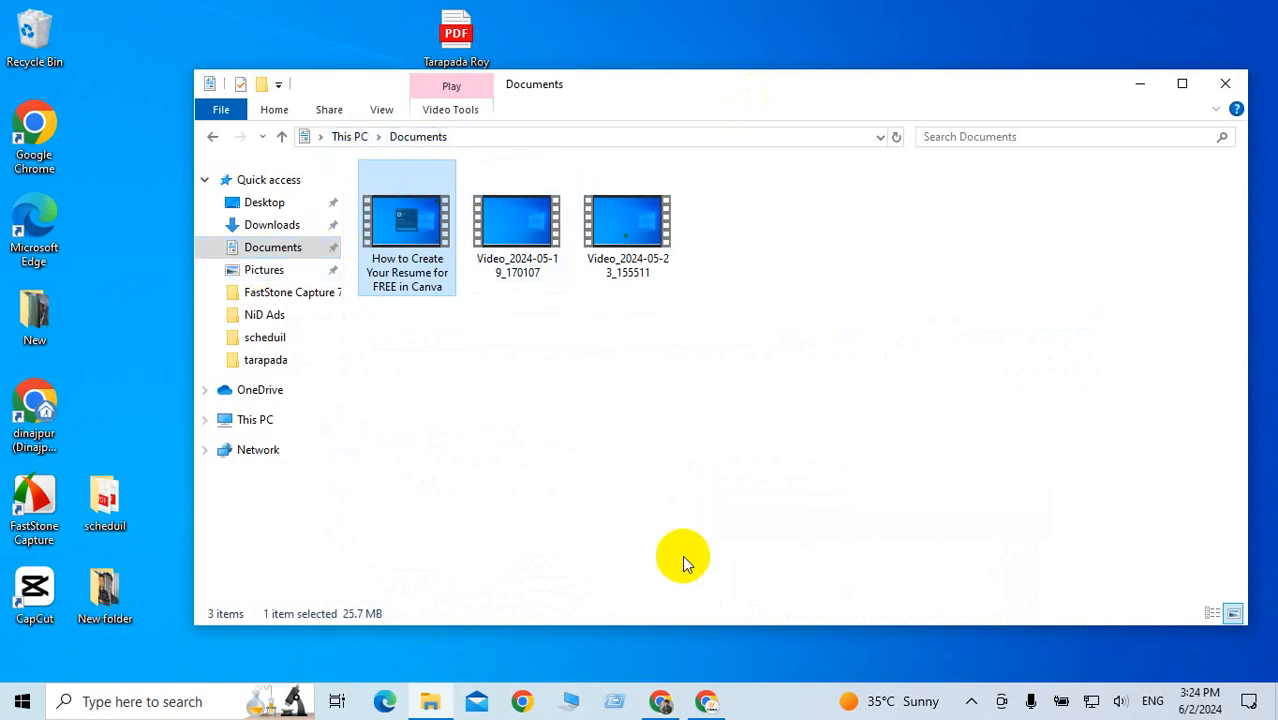
{"action": "left_click", "coordinate": [666, 701]}
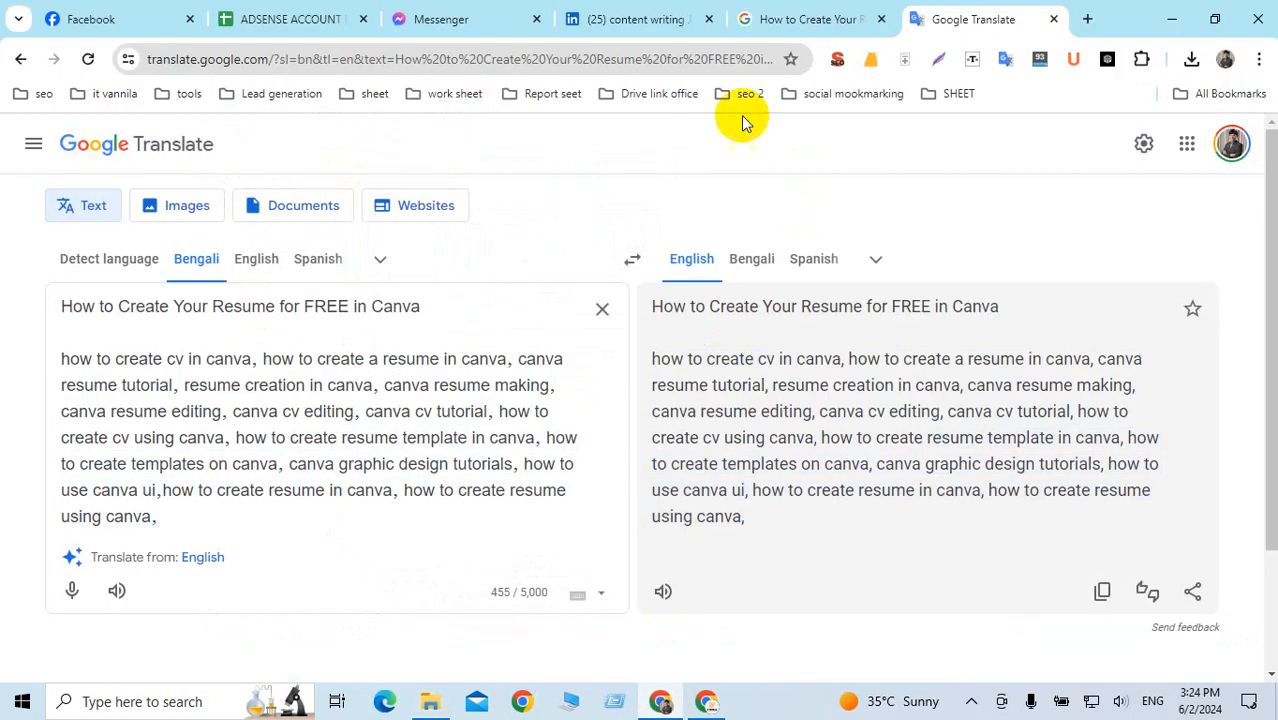
{"action": "left_click", "coordinate": [706, 701]}
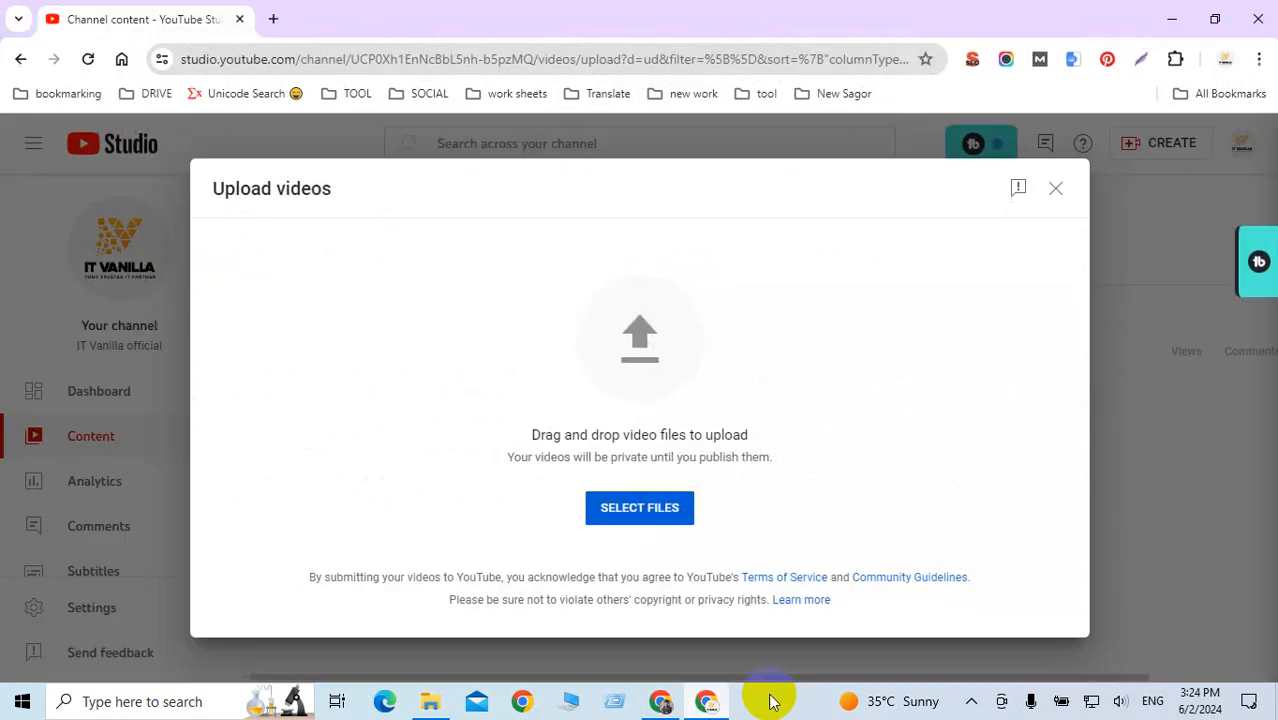
Upload the video "How to Create Your Resume for FREE in Canva" from the Documents folder.
{"action": "left_click", "coordinate": [652, 512]}
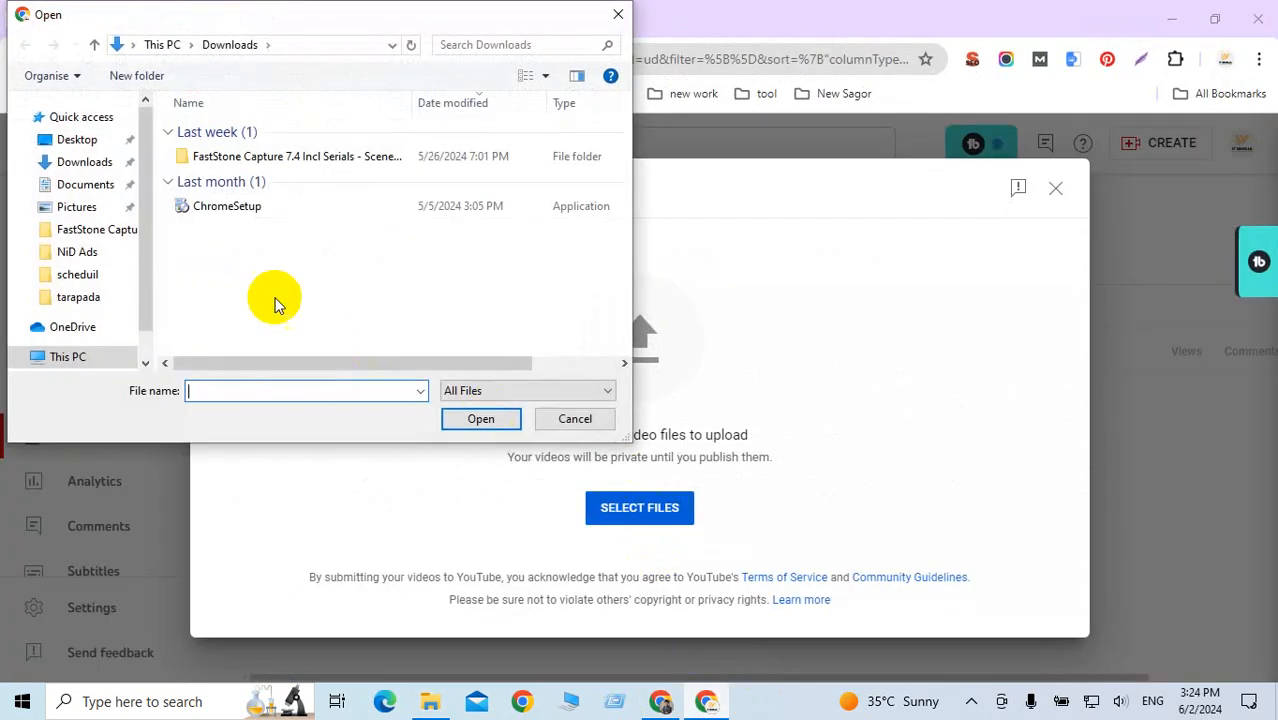
{"action": "left_click", "coordinate": [86, 184]}
{"action": "left_click", "coordinate": [220, 165]}
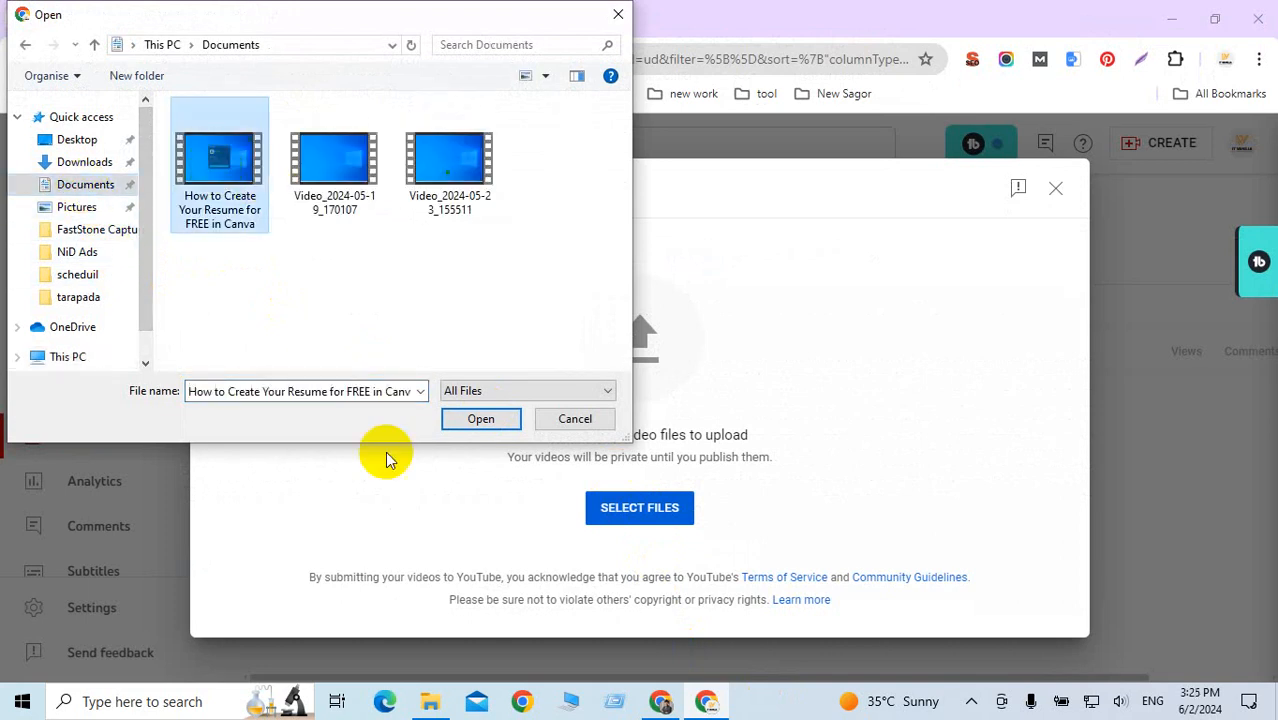
{"action": "left_click", "coordinate": [483, 420]}
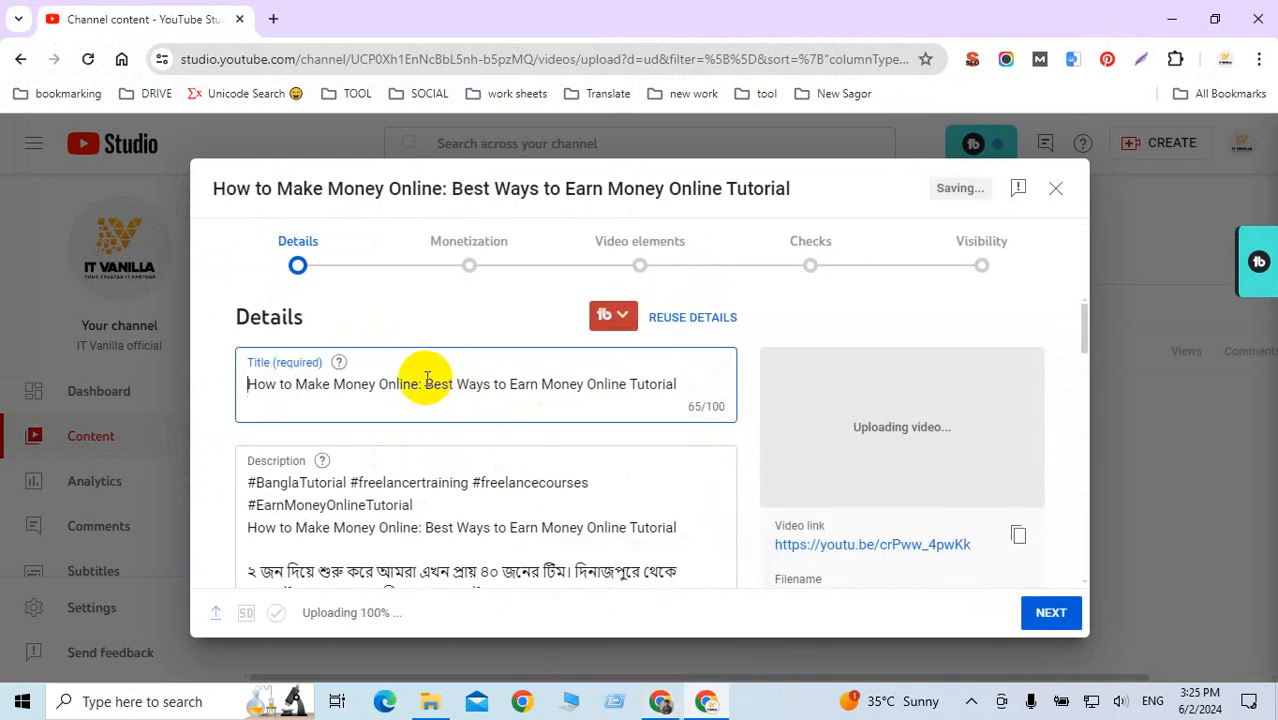
Replace the video's title with "How to Create Your Resume for FREE in Canva", copied from the Google Translate source text.
{"action": "triple_click", "coordinate": [426, 380]}
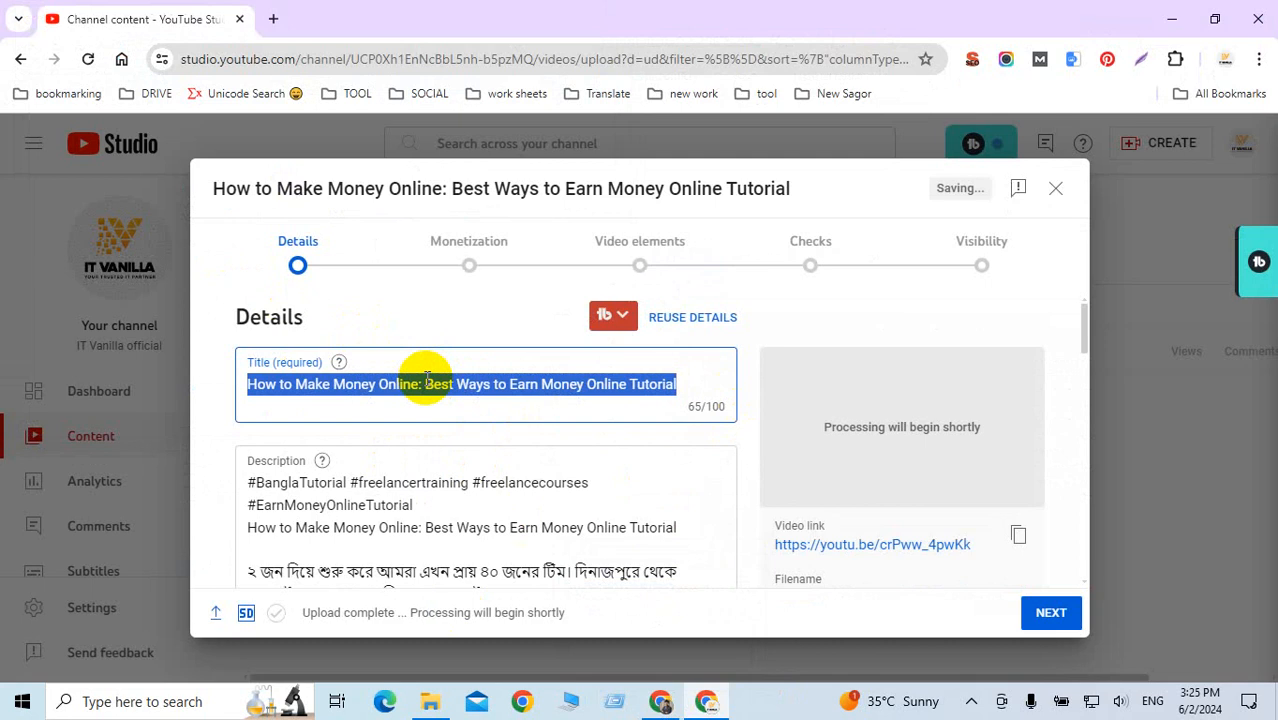
{"action": "left_click", "coordinate": [665, 703]}
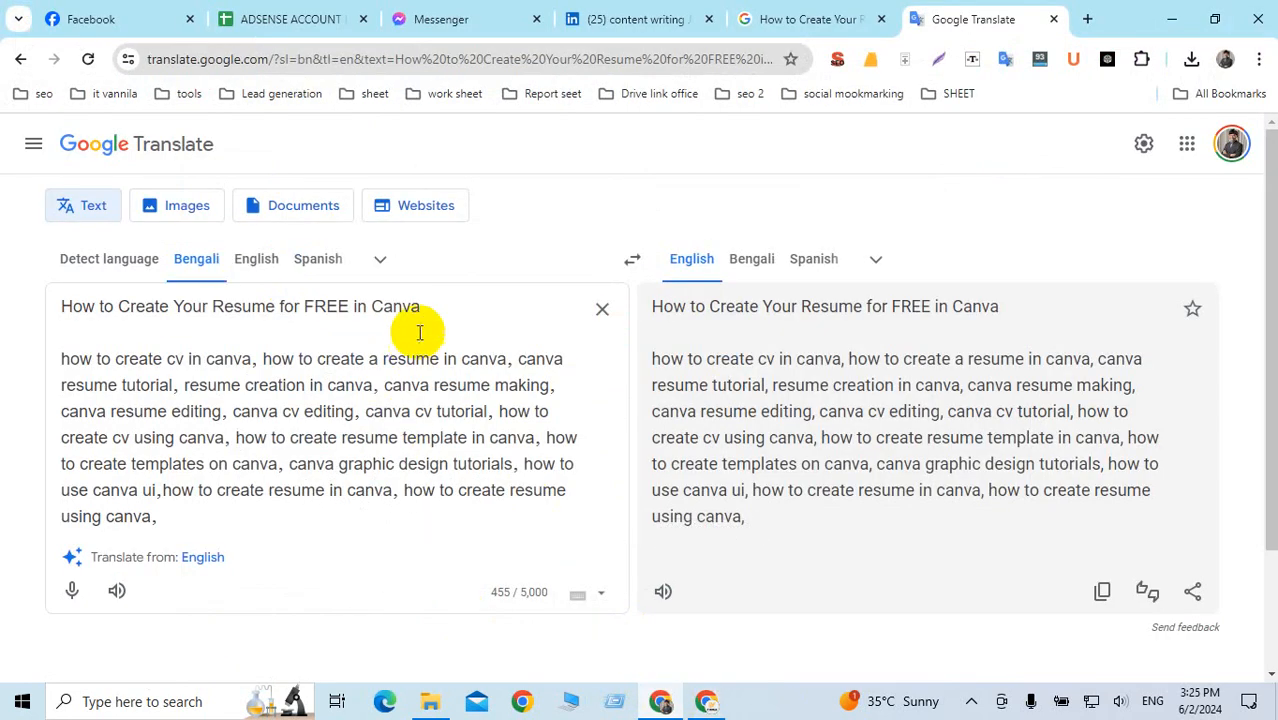
{"action": "left_click_drag", "start_coordinate": [427, 306], "coordinate": [14, 305]}
{"action": "key", "text": "ctrl+c"}
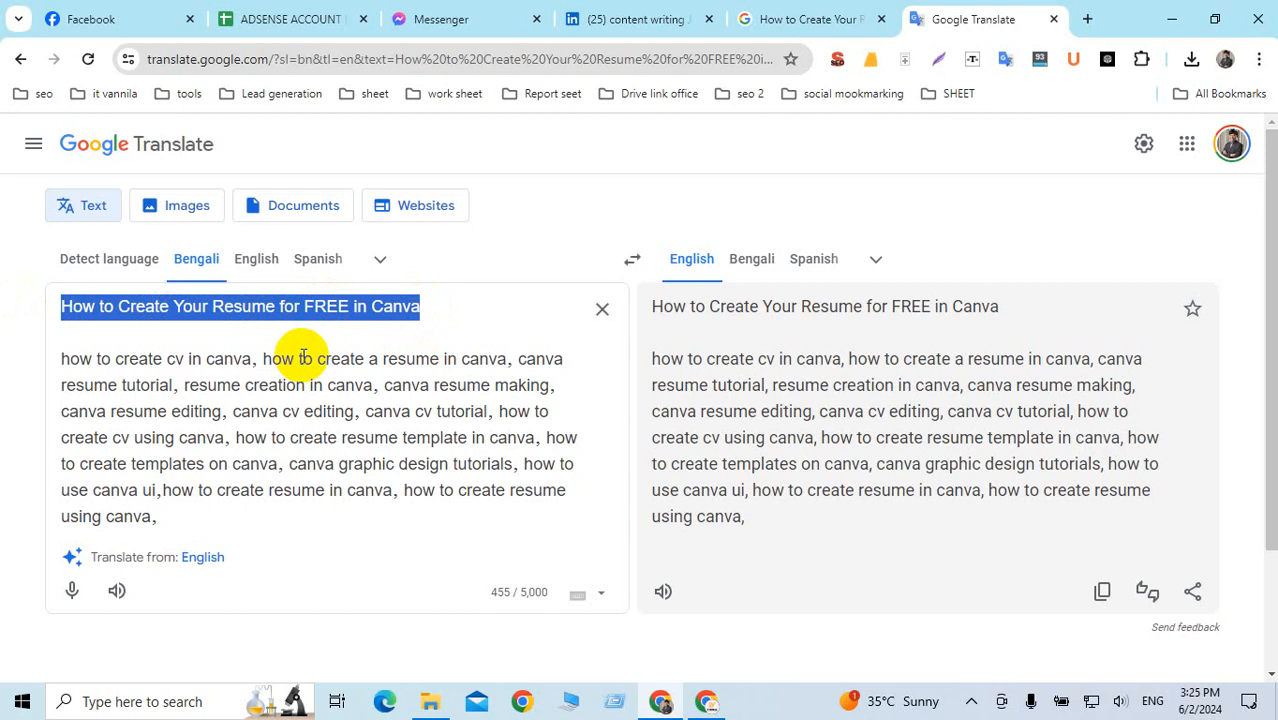
{"action": "left_click", "coordinate": [659, 700]}
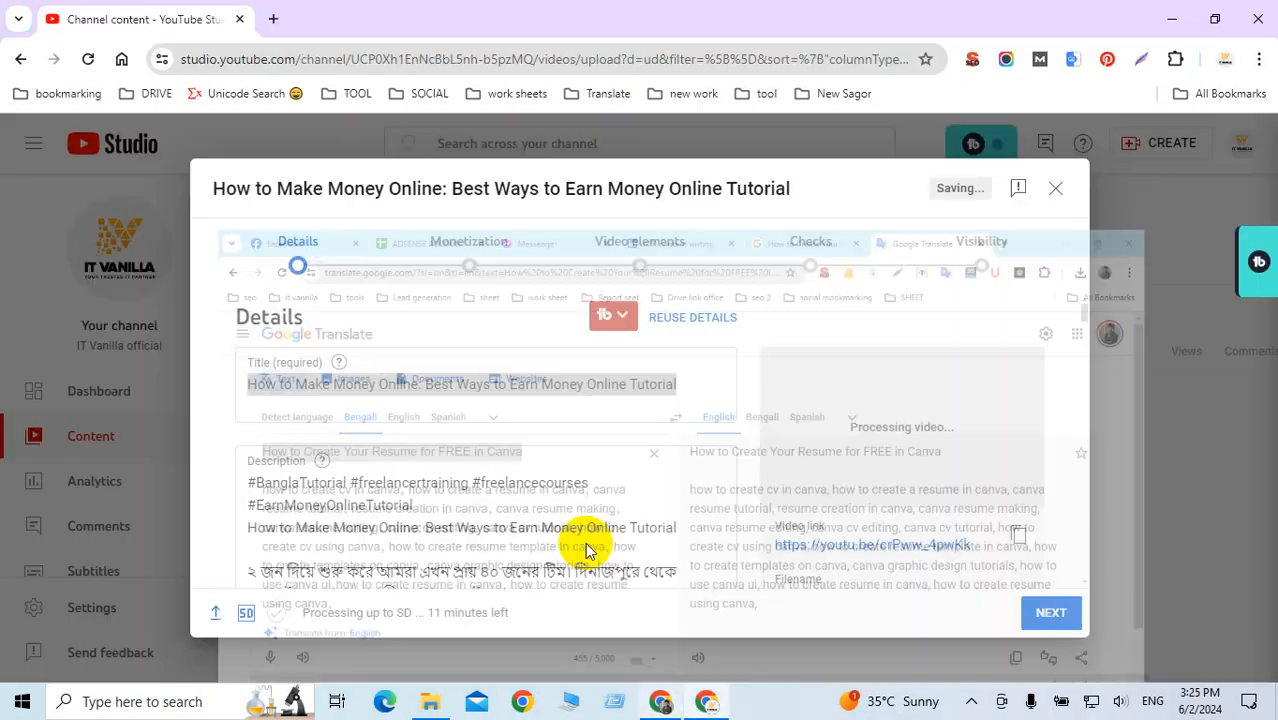
{"action": "key", "text": "ctrl+v"}
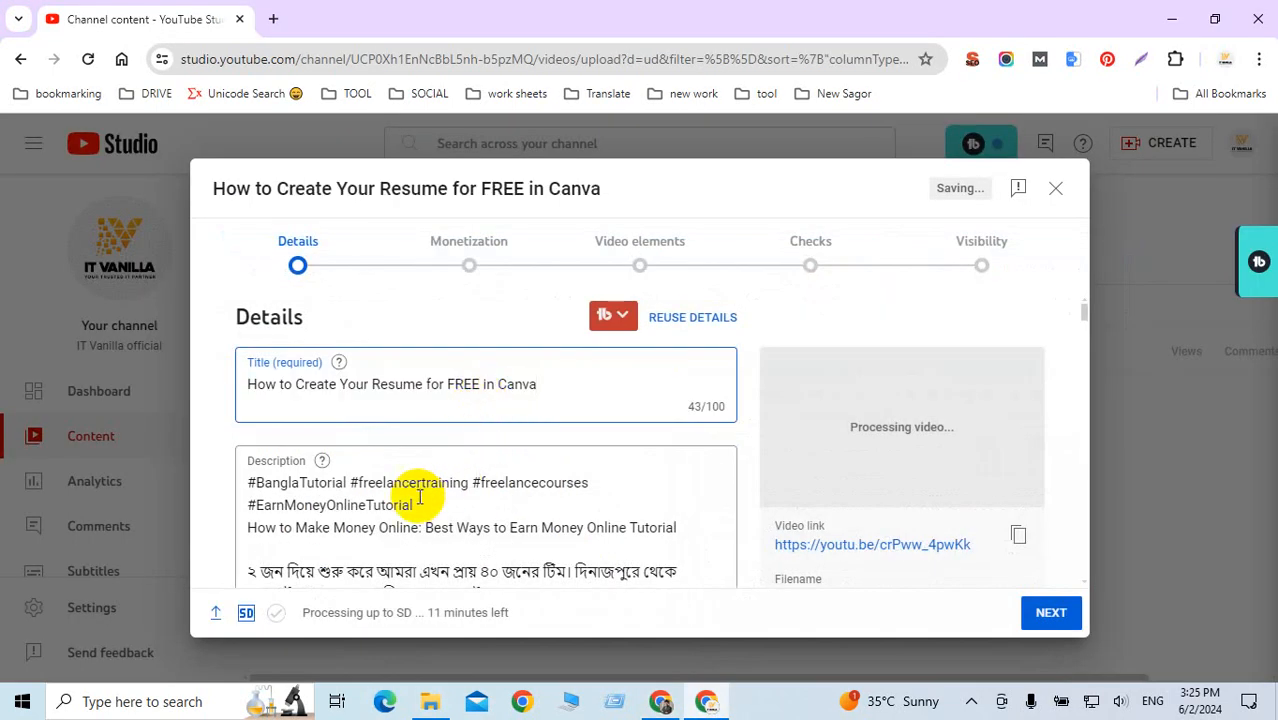
Replace the old title line in the description with "How to Create Your Resume for FREE in Canva", followed by a blank line.
{"action": "triple_click", "coordinate": [447, 529]}
{"action": "key", "text": "ctrl+v"}
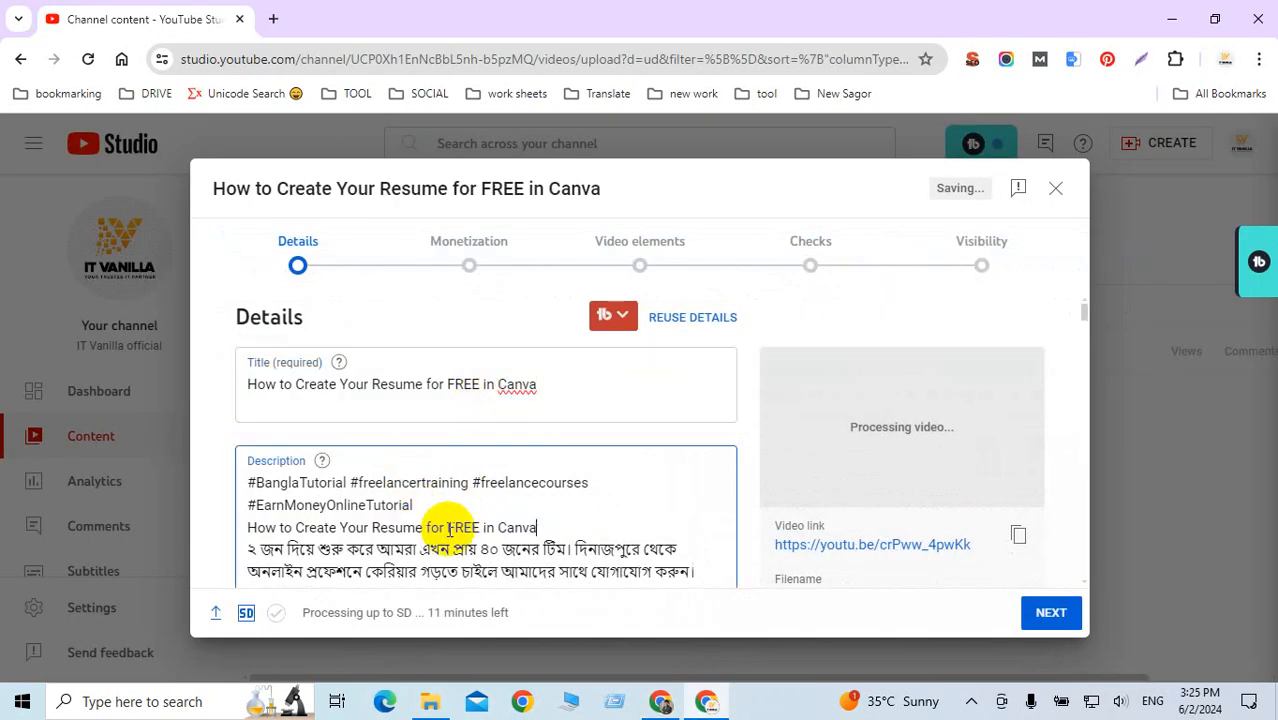
{"action": "key", "text": "Return"}
{"action": "key", "text": "Return"}
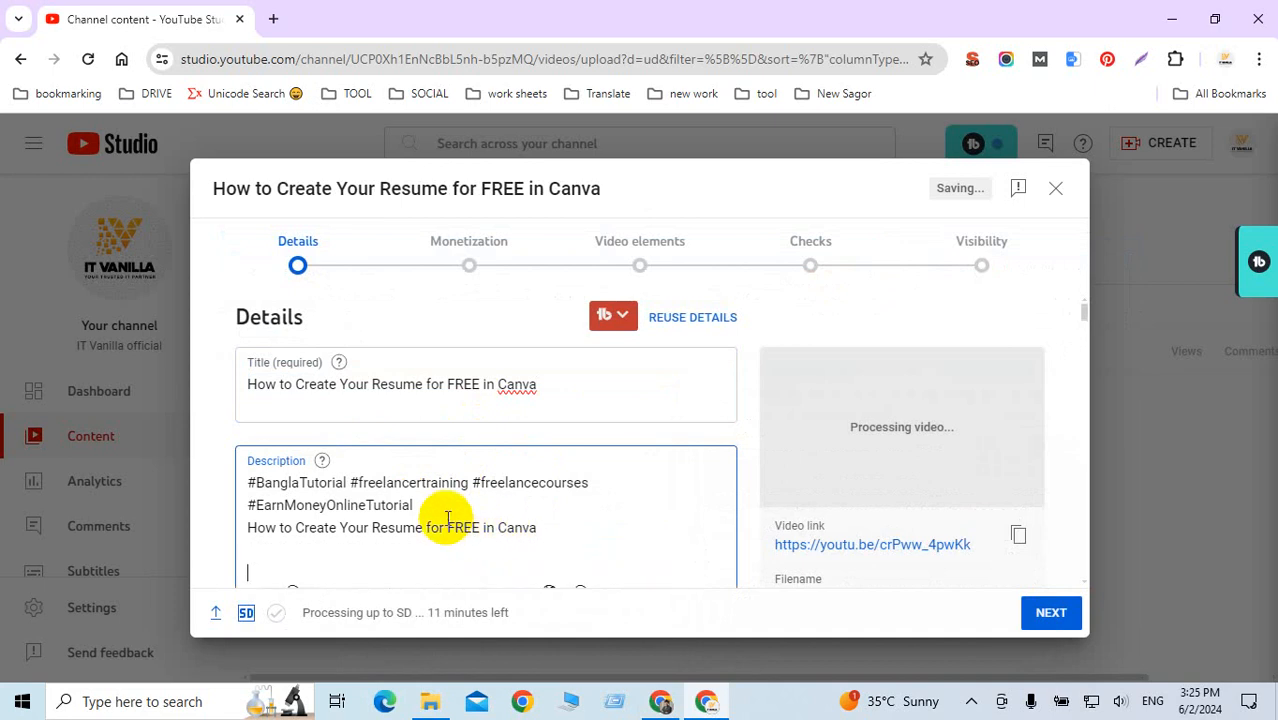
Copy "Resume for FREE in Canva" from the title and paste it over "freelancecourses" in the description's third hashtag.
{"action": "left_click_drag", "start_coordinate": [418, 505], "coordinate": [243, 479]}
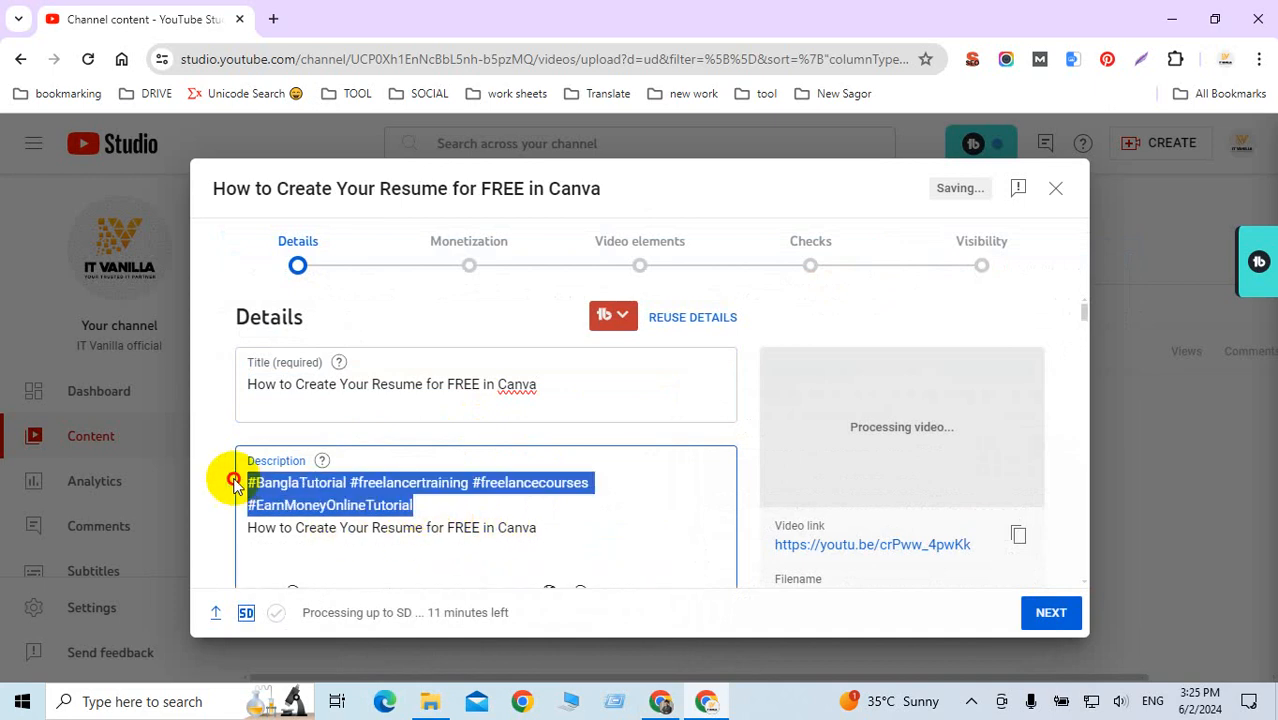
{"action": "left_click", "coordinate": [362, 483]}
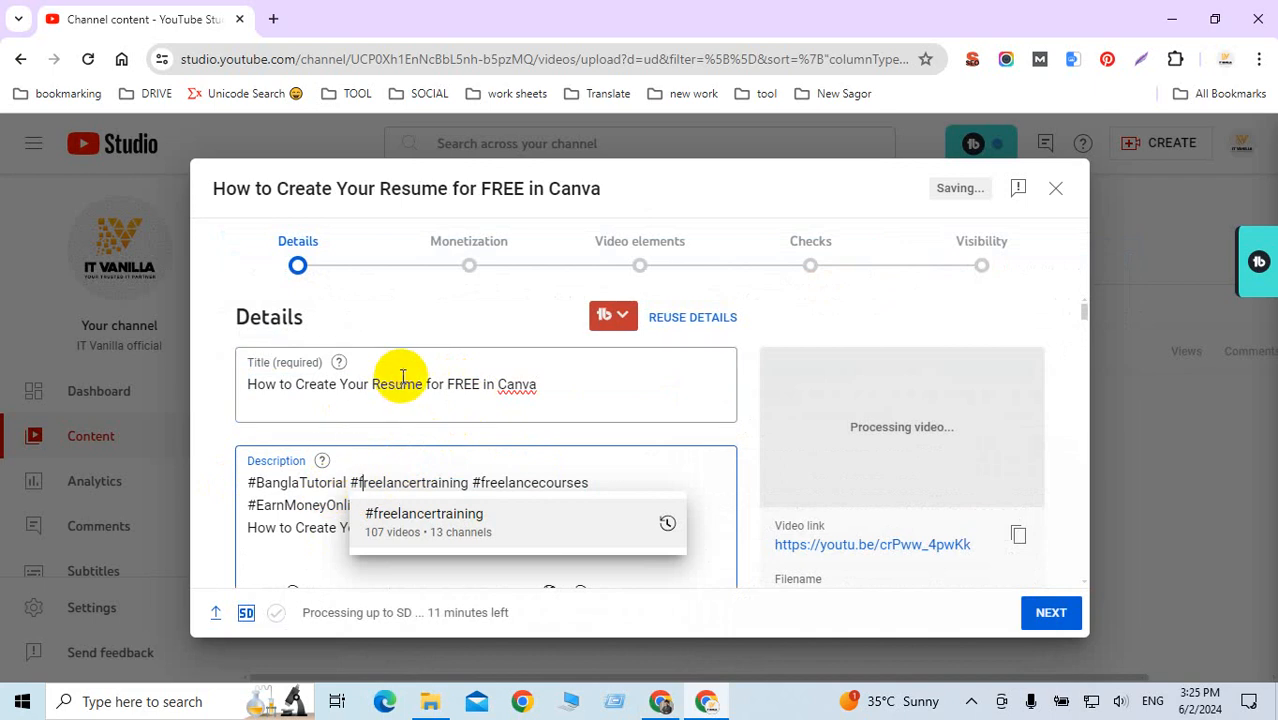
{"action": "left_click", "coordinate": [404, 386]}
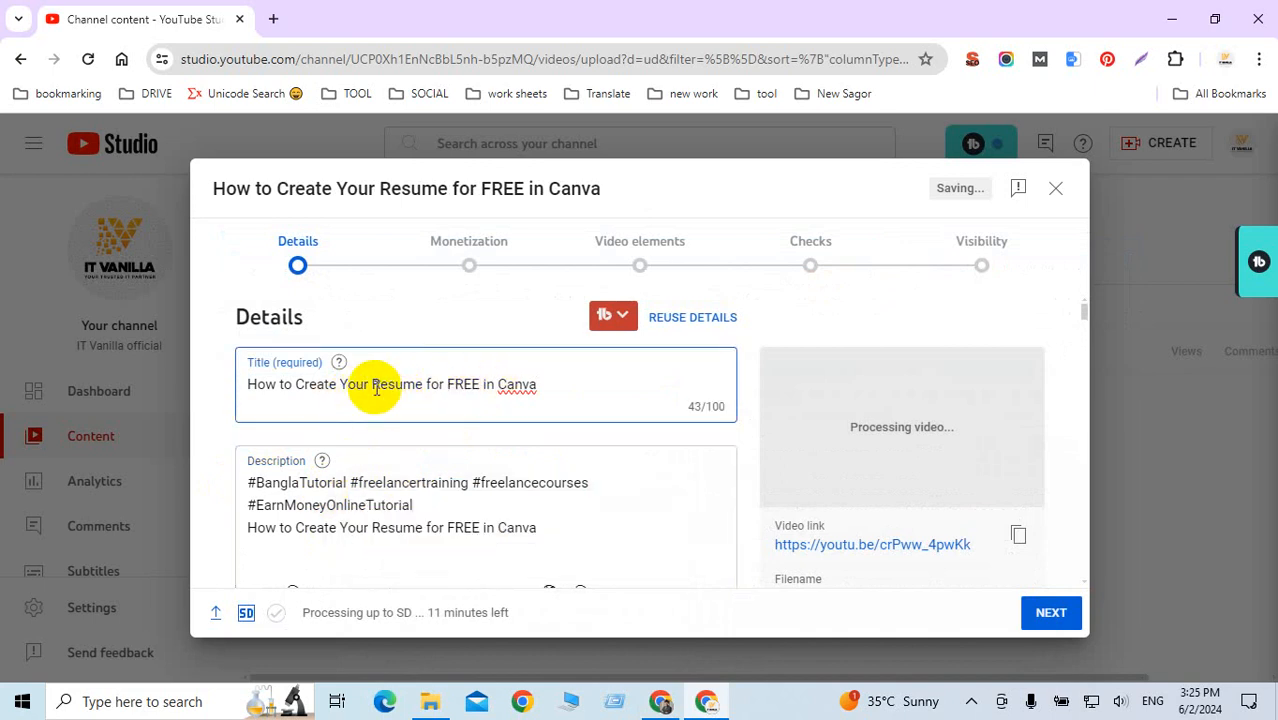
{"action": "left_click_drag", "start_coordinate": [372, 385], "coordinate": [540, 383]}
{"action": "key", "text": "ctrl+c"}
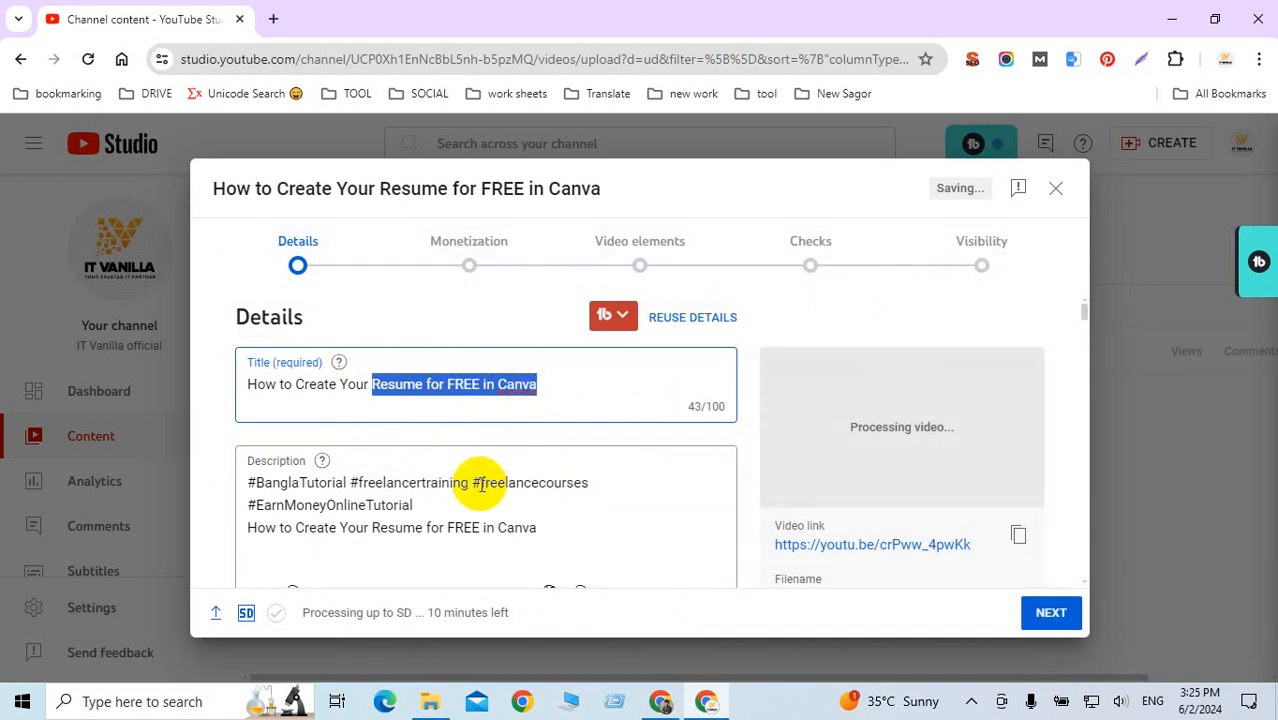
{"action": "left_click_drag", "start_coordinate": [480, 484], "coordinate": [588, 484]}
{"action": "key", "text": "ctrl+v"}
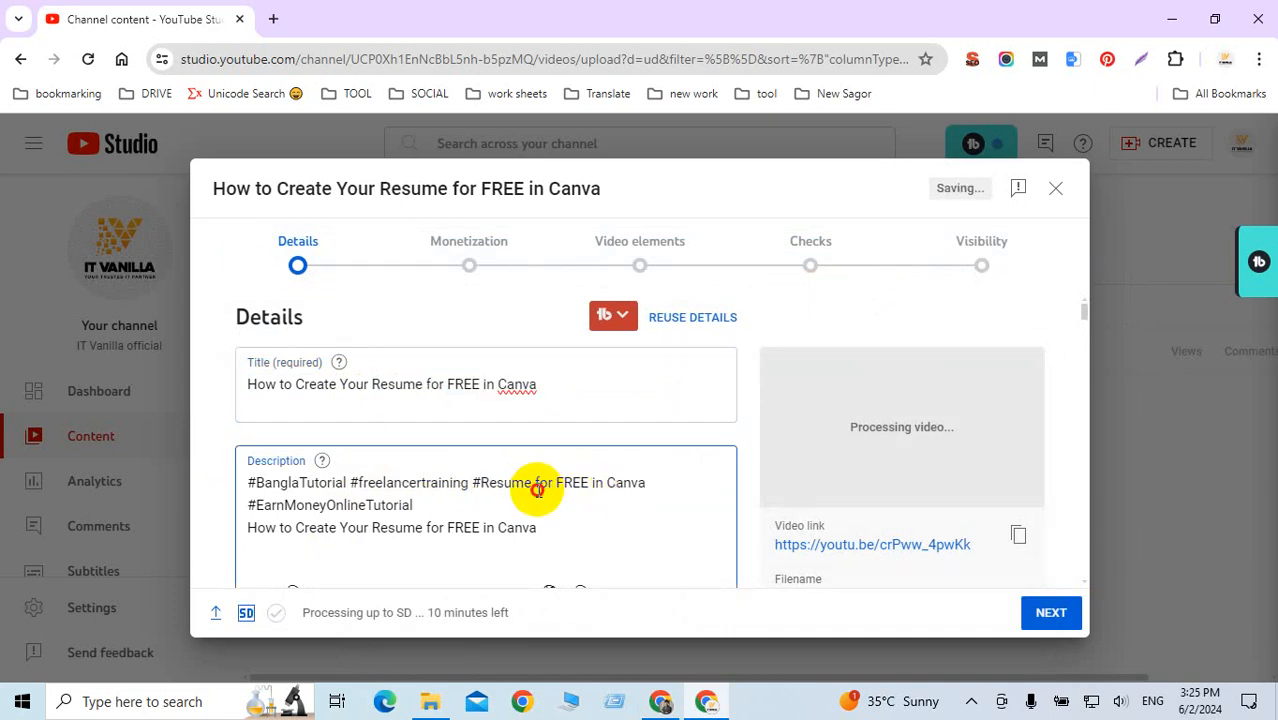
Remove the spaces from the pasted hashtag so it reads #ResumeforFREEinCanva.
{"action": "left_click", "coordinate": [537, 484]}
{"action": "key", "text": "BackSpace"}
{"action": "left_click", "coordinate": [555, 486]}
{"action": "key", "text": "BackSpace"}
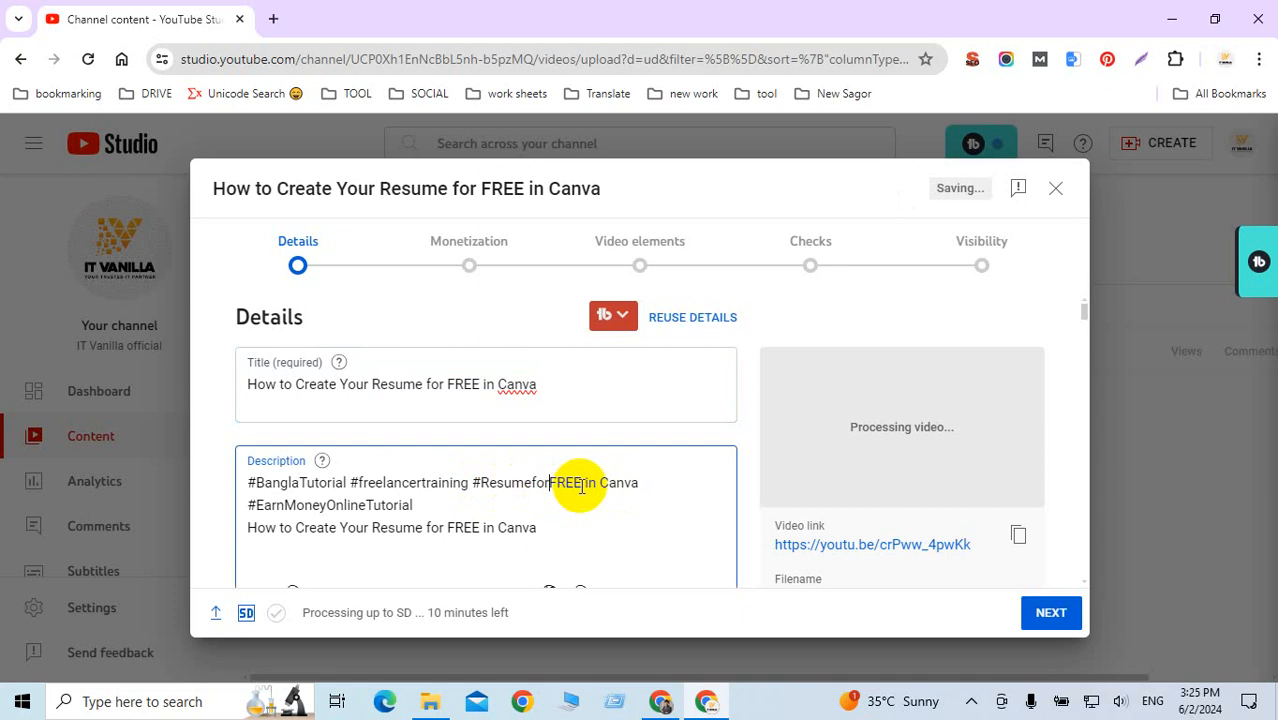
{"action": "left_click", "coordinate": [583, 485]}
{"action": "key", "text": "BackSpace"}
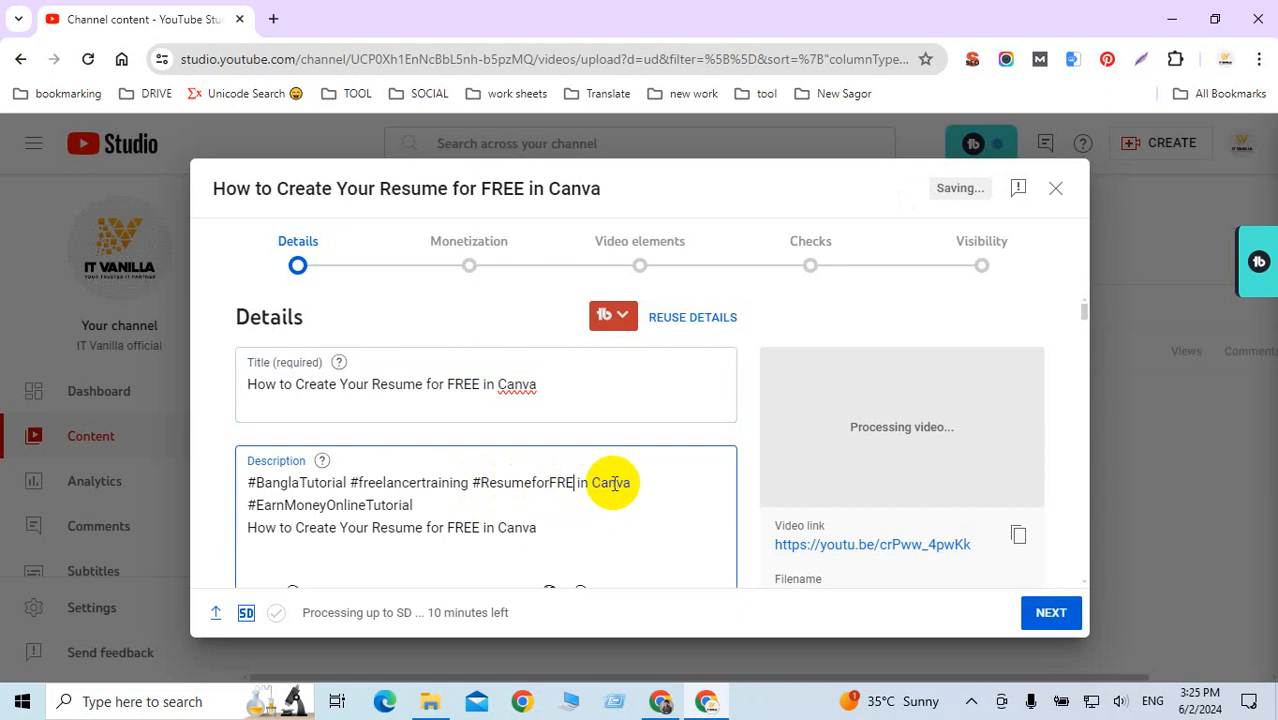
{"action": "type", "text": "E"}
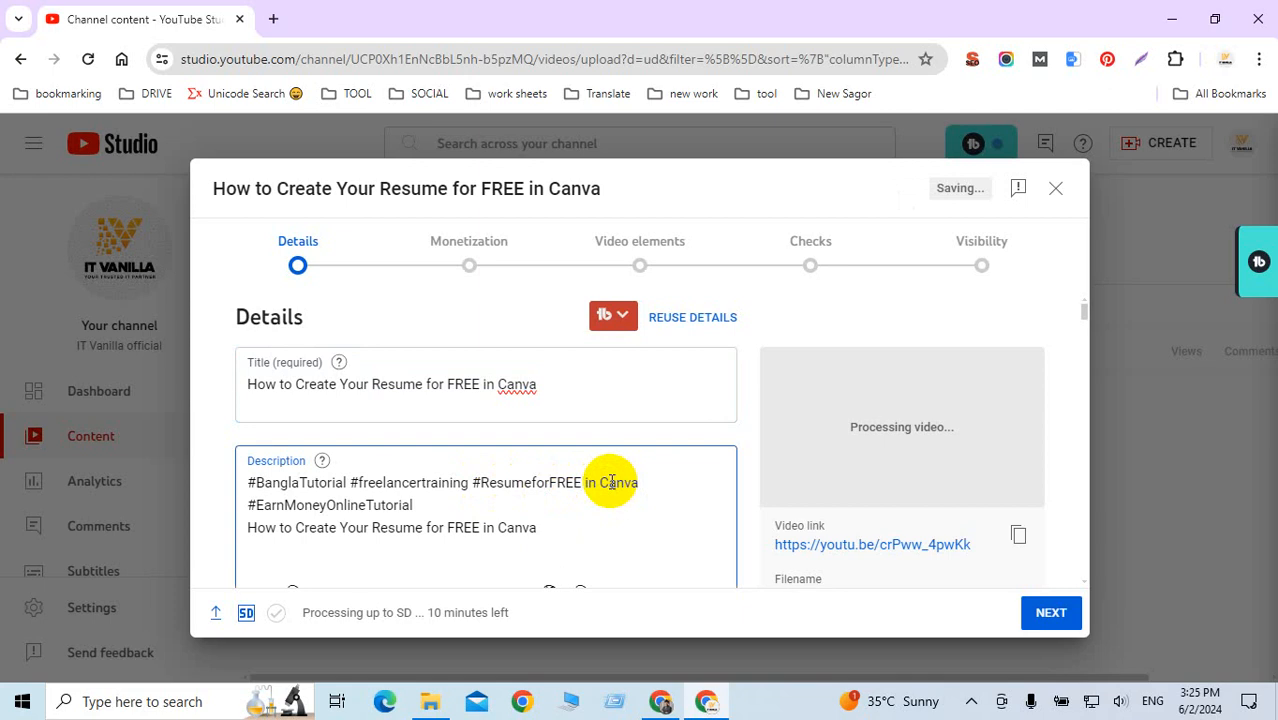
{"action": "key", "text": "Delete"}
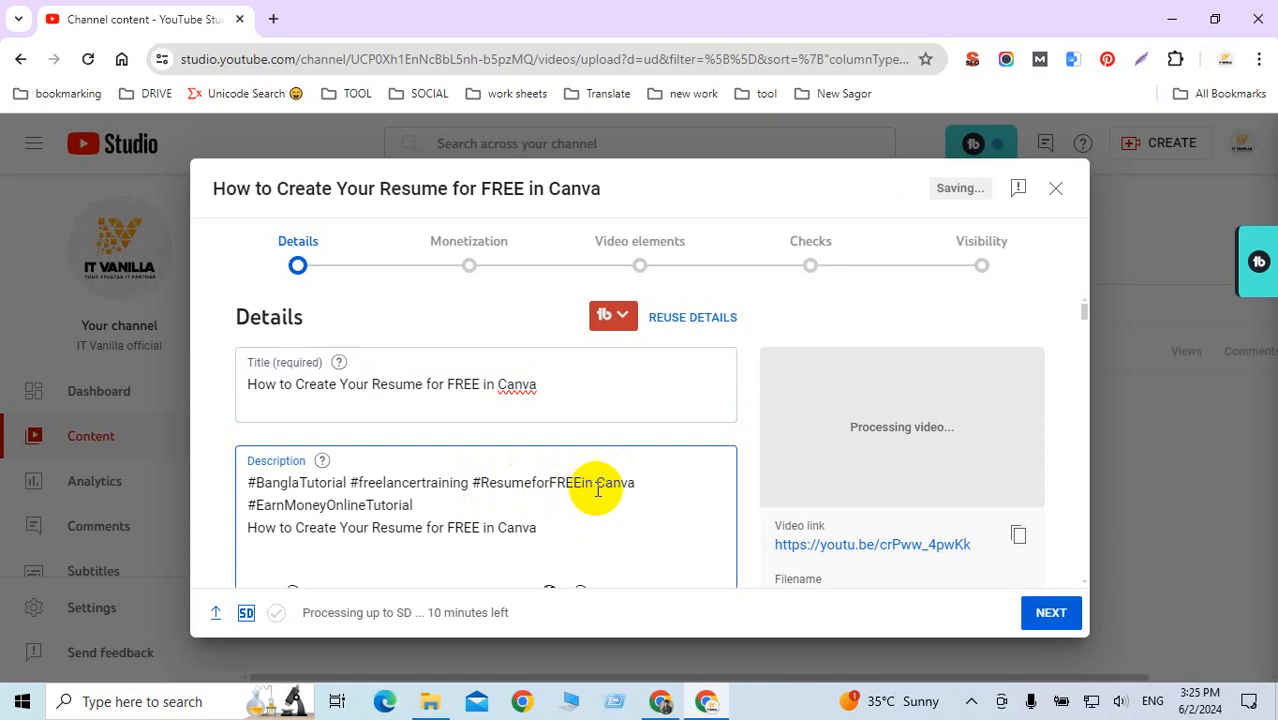
{"action": "left_click", "coordinate": [597, 484]}
{"action": "key", "text": "BackSpace"}
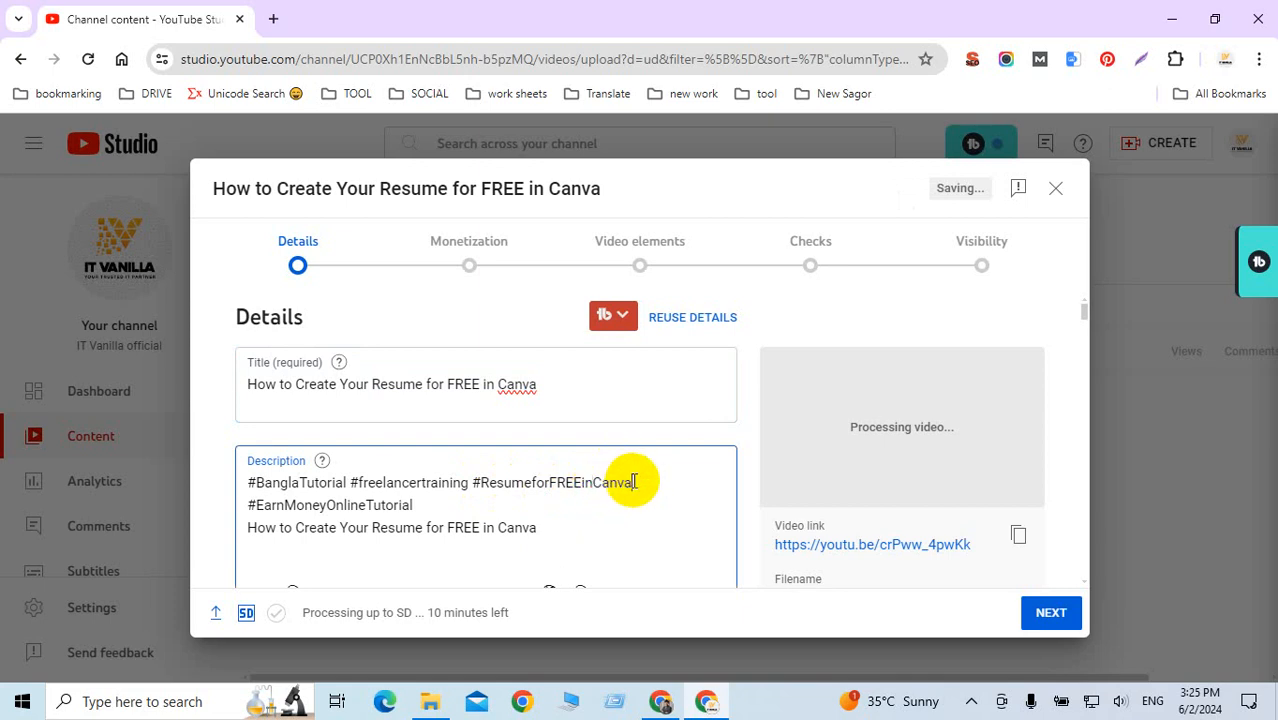
Review the rest of the video's description through its closing hashtags, followed by the thumbnail and playlist sections.
{"action": "key", "text": "ctrl+v"}
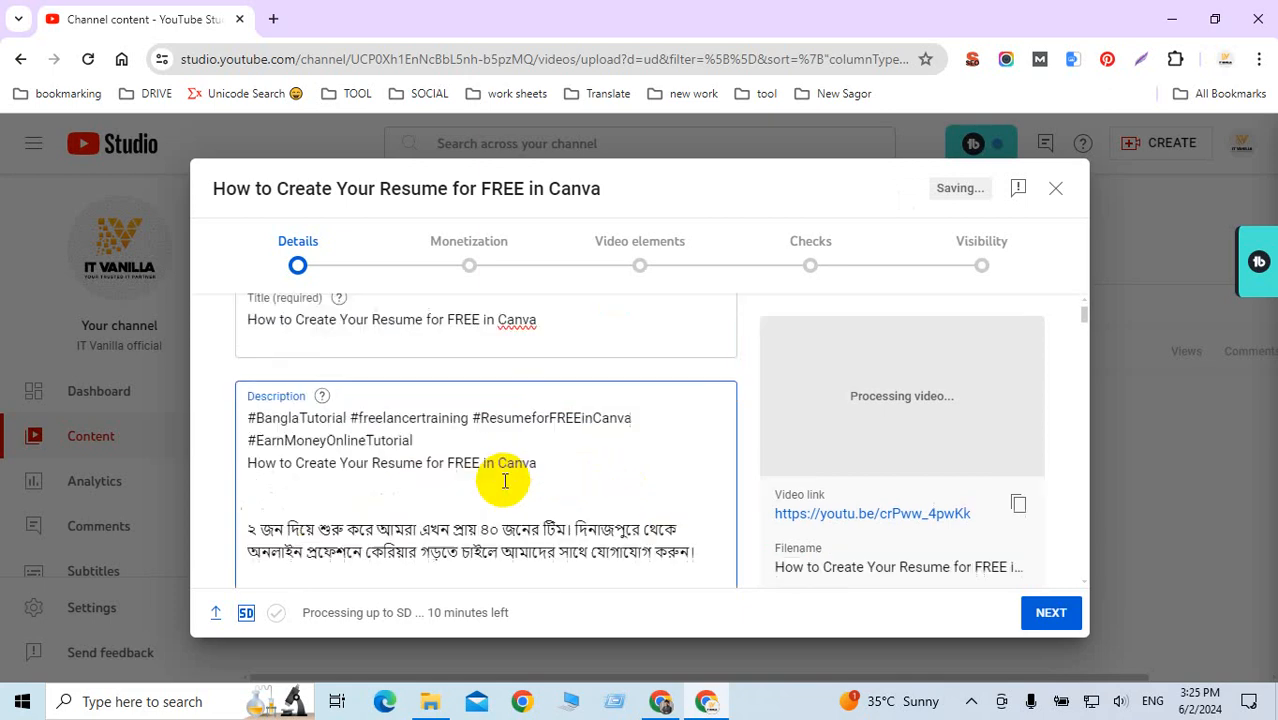
{"action": "scroll", "coordinate": [385, 449], "scroll_direction": "down", "scroll_amount": 2}
{"action": "scroll", "coordinate": [318, 433], "scroll_direction": "up", "scroll_amount": 2}
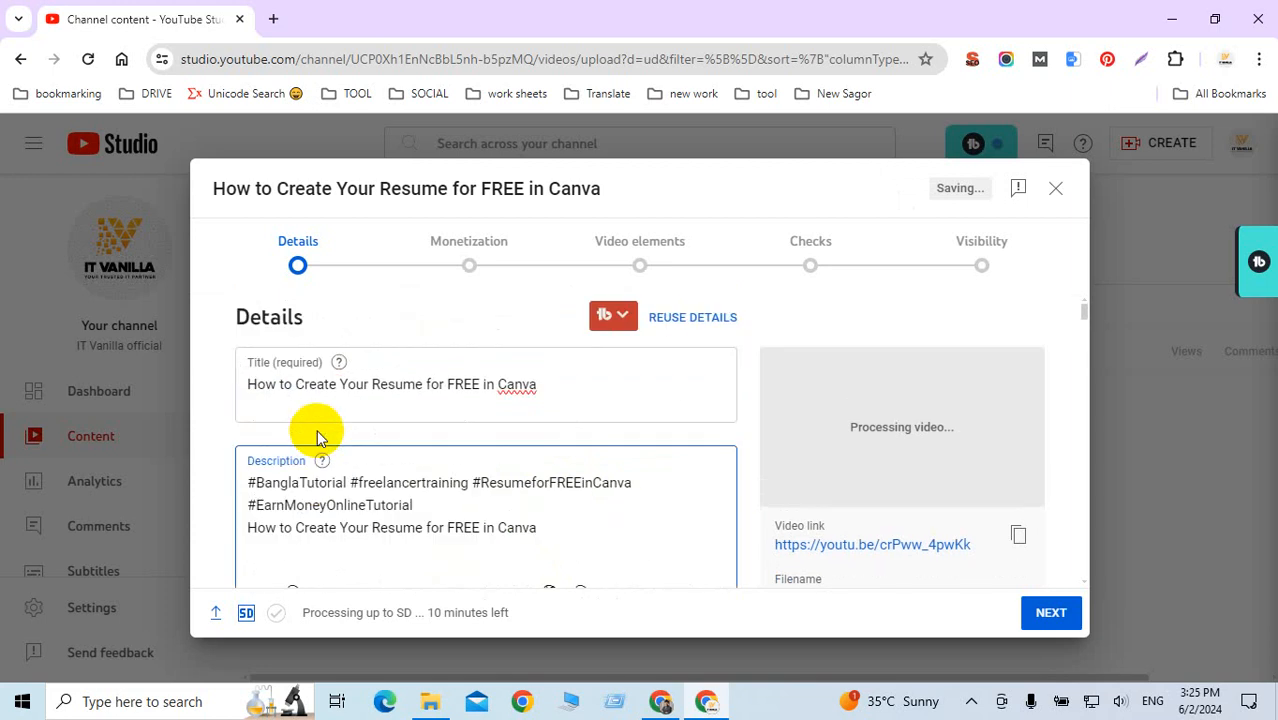
{"action": "scroll", "coordinate": [465, 422], "scroll_direction": "down", "scroll_amount": 4}
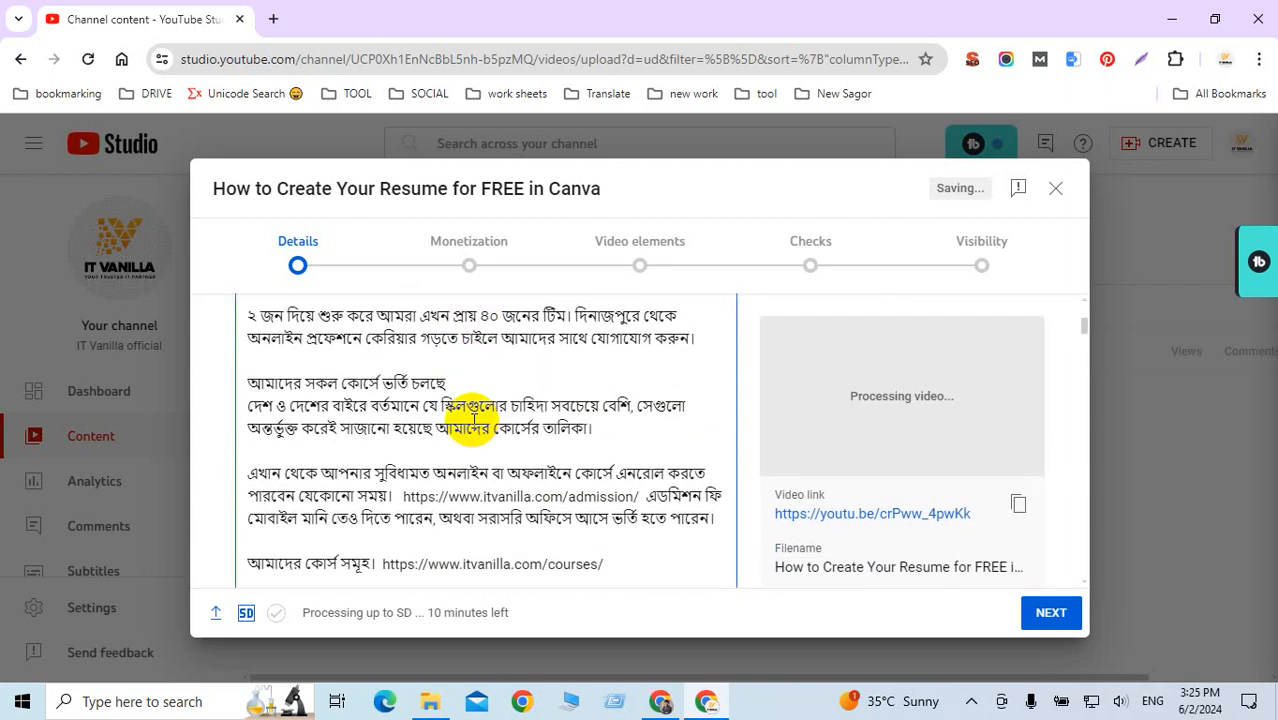
{"action": "scroll", "coordinate": [473, 420], "scroll_direction": "down", "scroll_amount": 6}
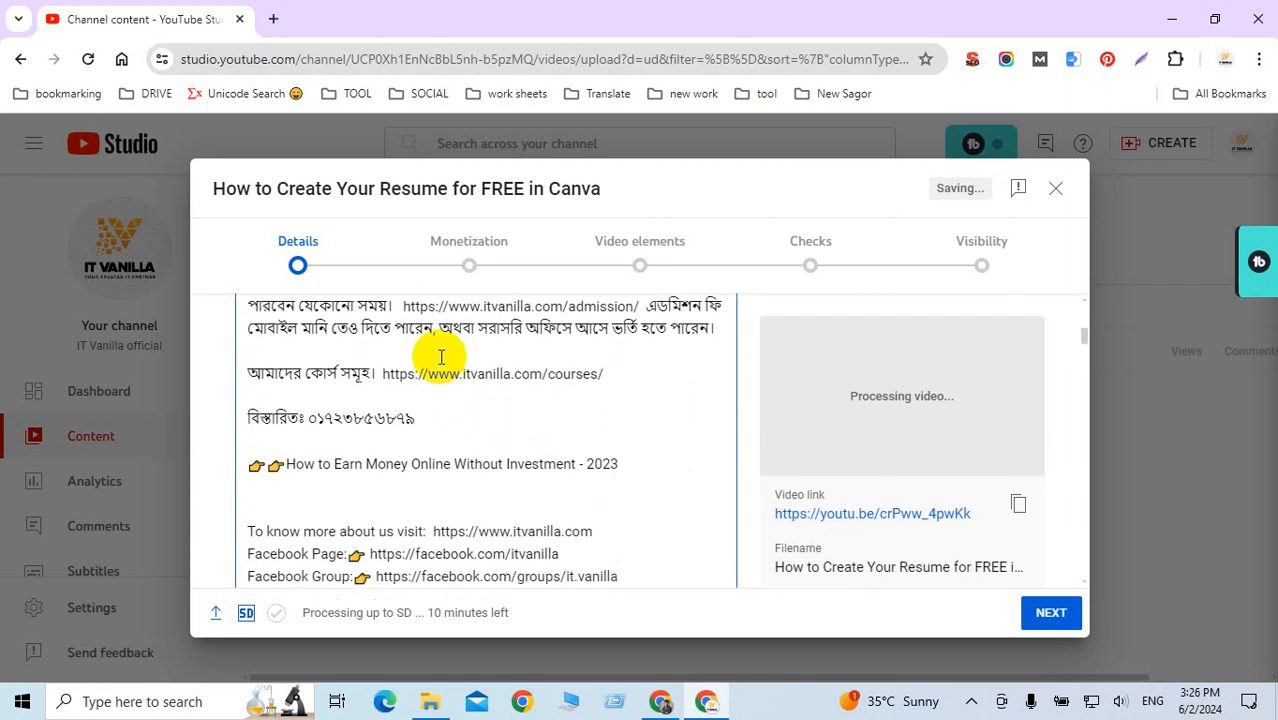
{"action": "scroll", "coordinate": [448, 382], "scroll_direction": "down", "scroll_amount": 3}
{"action": "scroll", "coordinate": [428, 400], "scroll_direction": "up", "scroll_amount": 2}
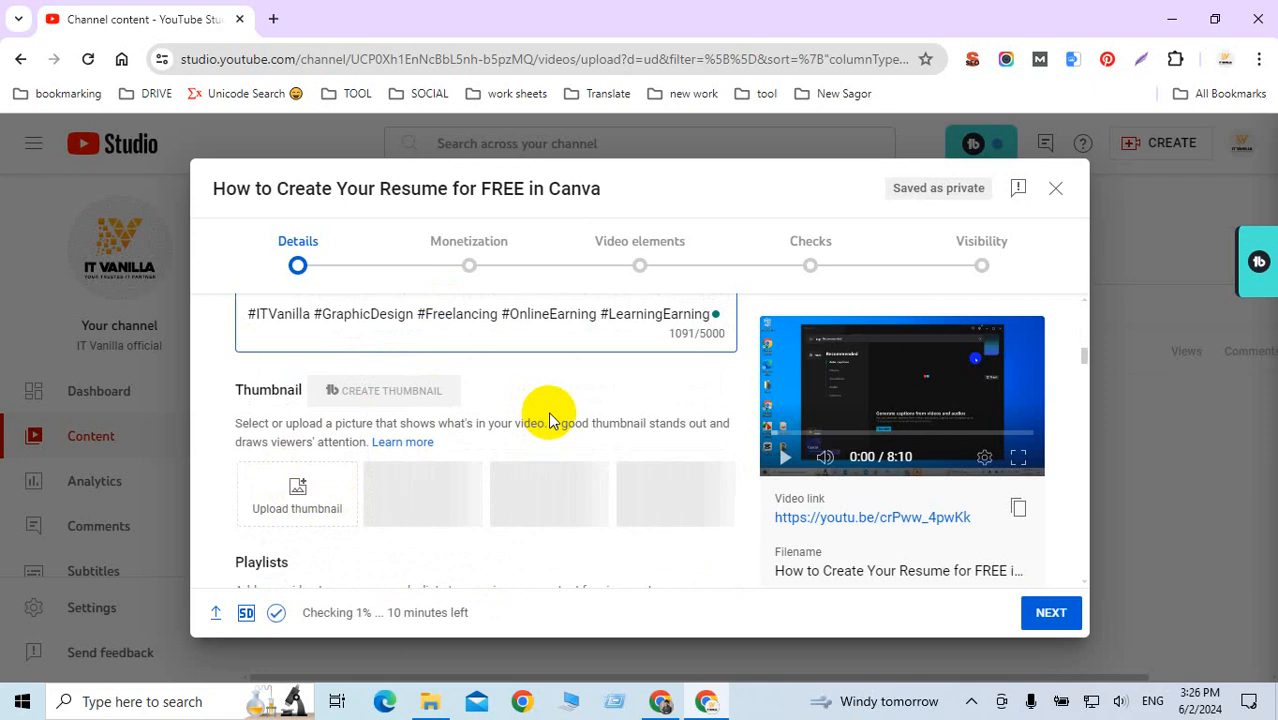
{"action": "scroll", "coordinate": [548, 411], "scroll_direction": "down", "scroll_amount": 1}
{"action": "scroll", "coordinate": [548, 411], "scroll_direction": "down", "scroll_amount": 1}
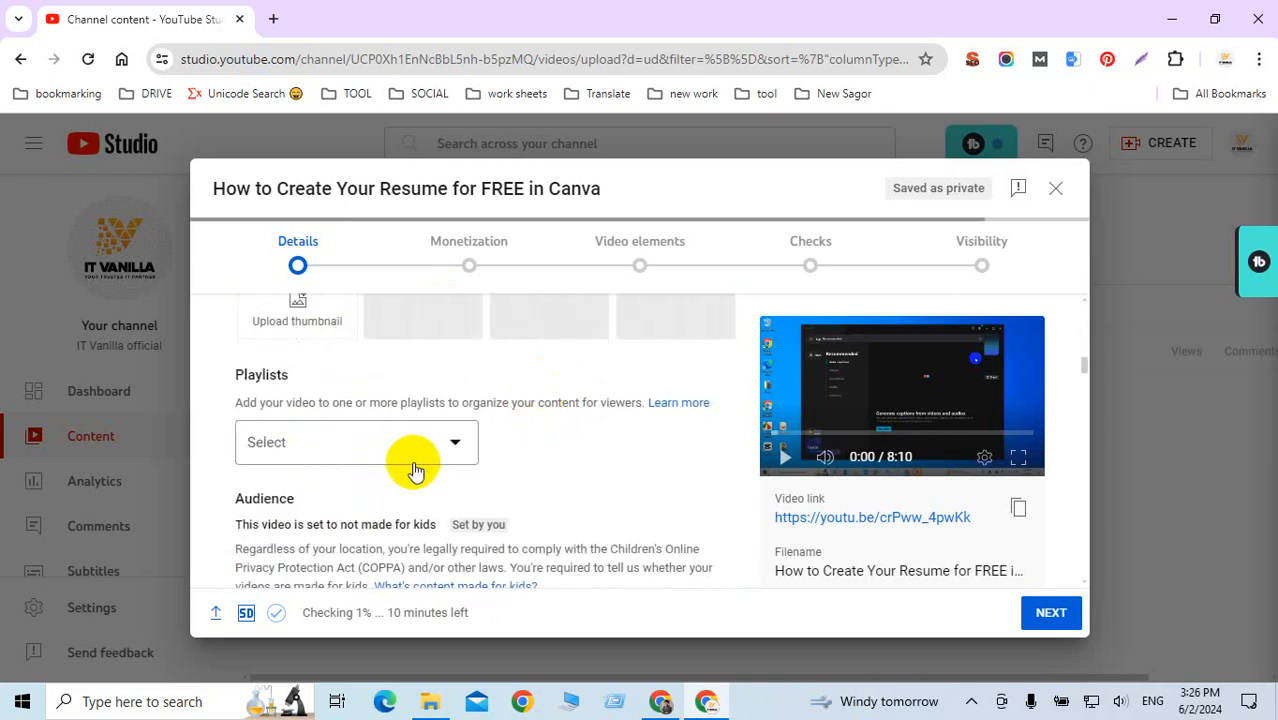
Look through the channel's existing playlists for a suitable one and start a new playlist titled "Canva".
{"action": "left_click", "coordinate": [458, 442]}
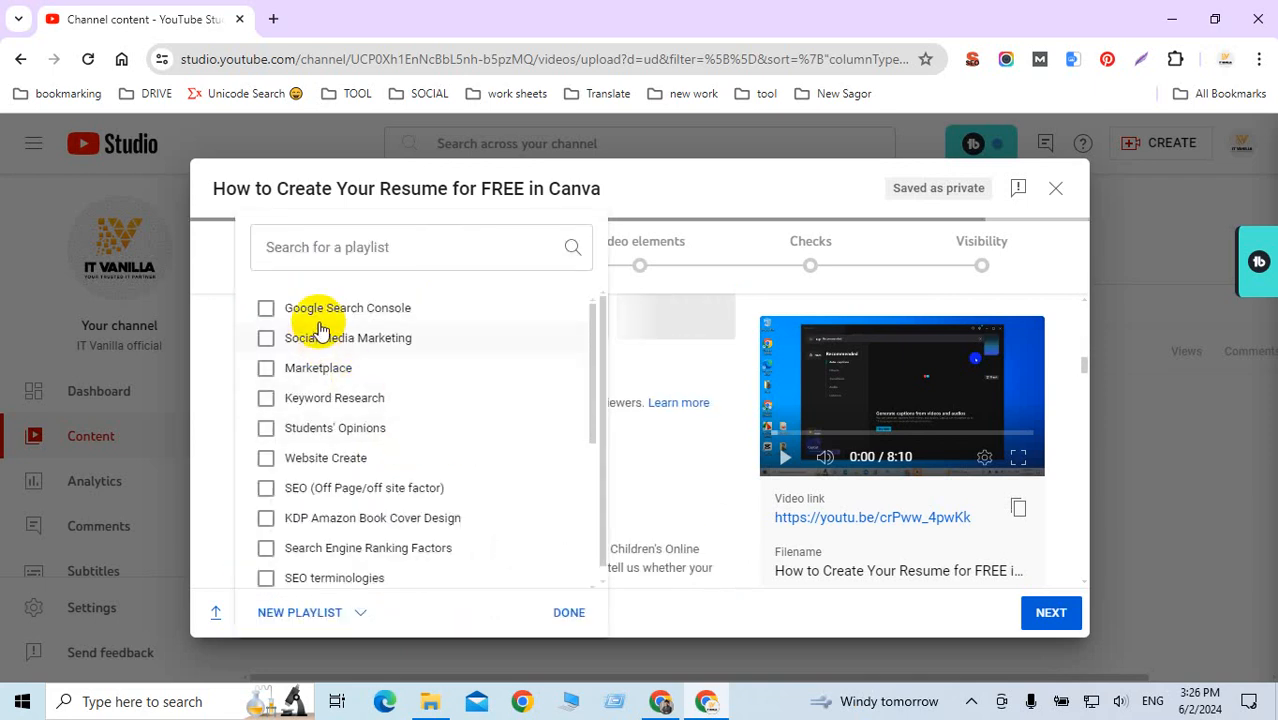
{"action": "scroll", "coordinate": [387, 398], "scroll_direction": "down", "scroll_amount": 3}
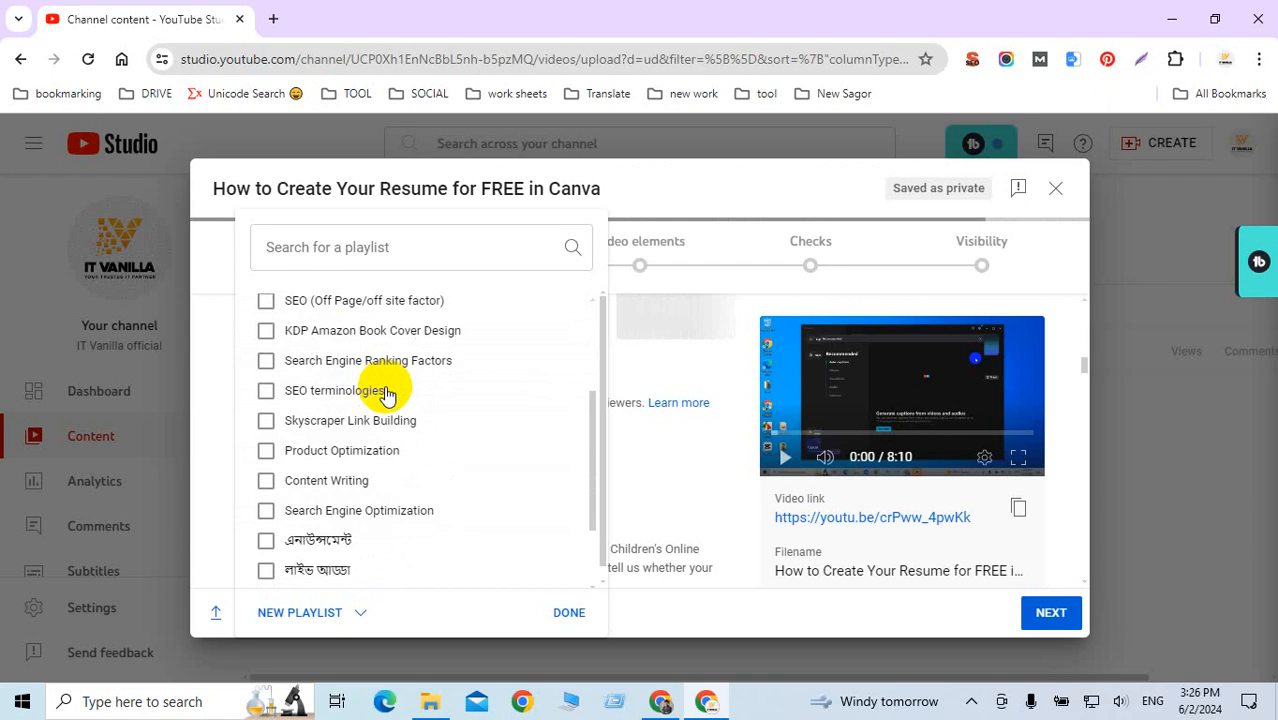
{"action": "scroll", "coordinate": [350, 380], "scroll_direction": "down", "scroll_amount": 1}
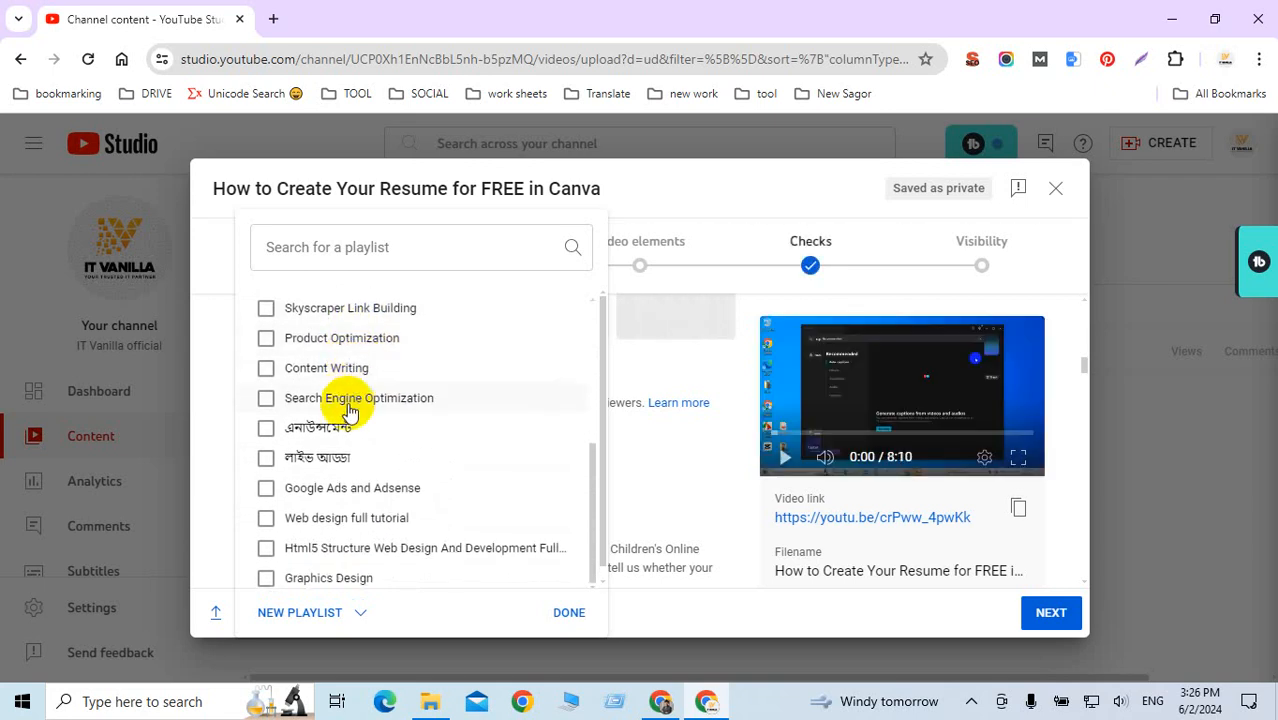
{"action": "scroll", "coordinate": [334, 528], "scroll_direction": "up", "scroll_amount": 3}
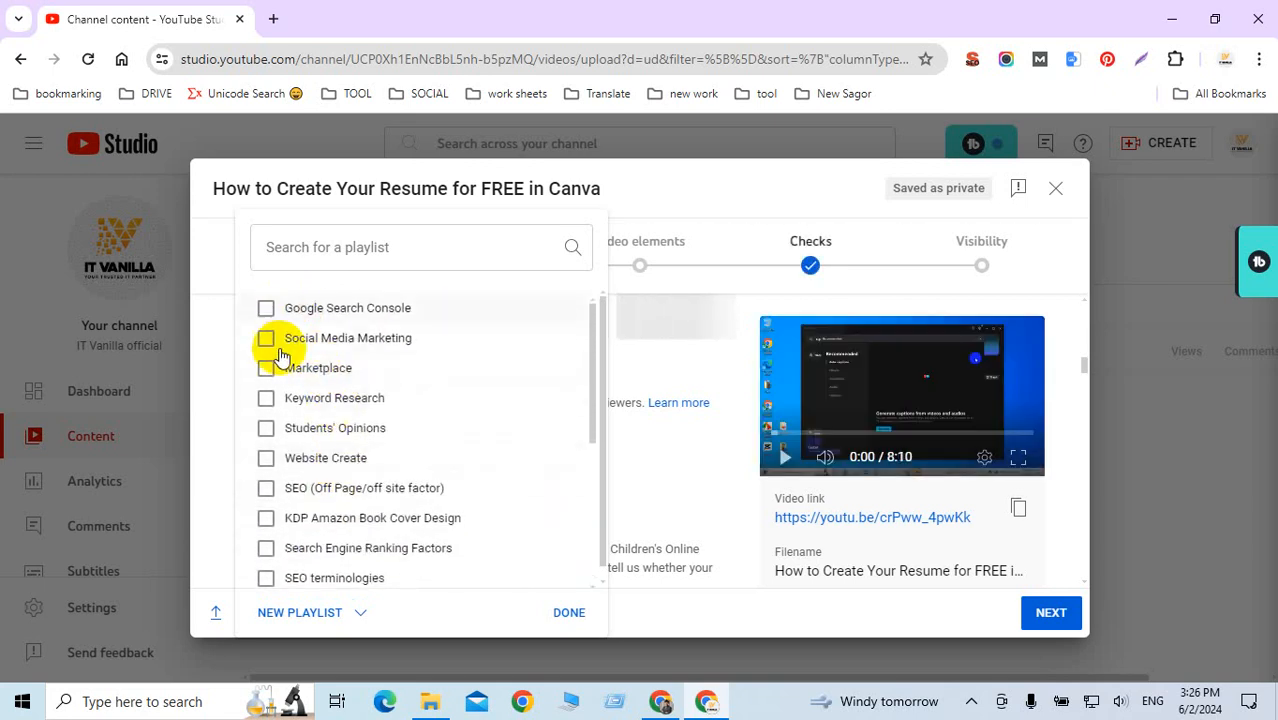
{"action": "scroll", "coordinate": [272, 390], "scroll_direction": "down", "scroll_amount": 1}
{"action": "scroll", "coordinate": [278, 418], "scroll_direction": "down", "scroll_amount": 2}
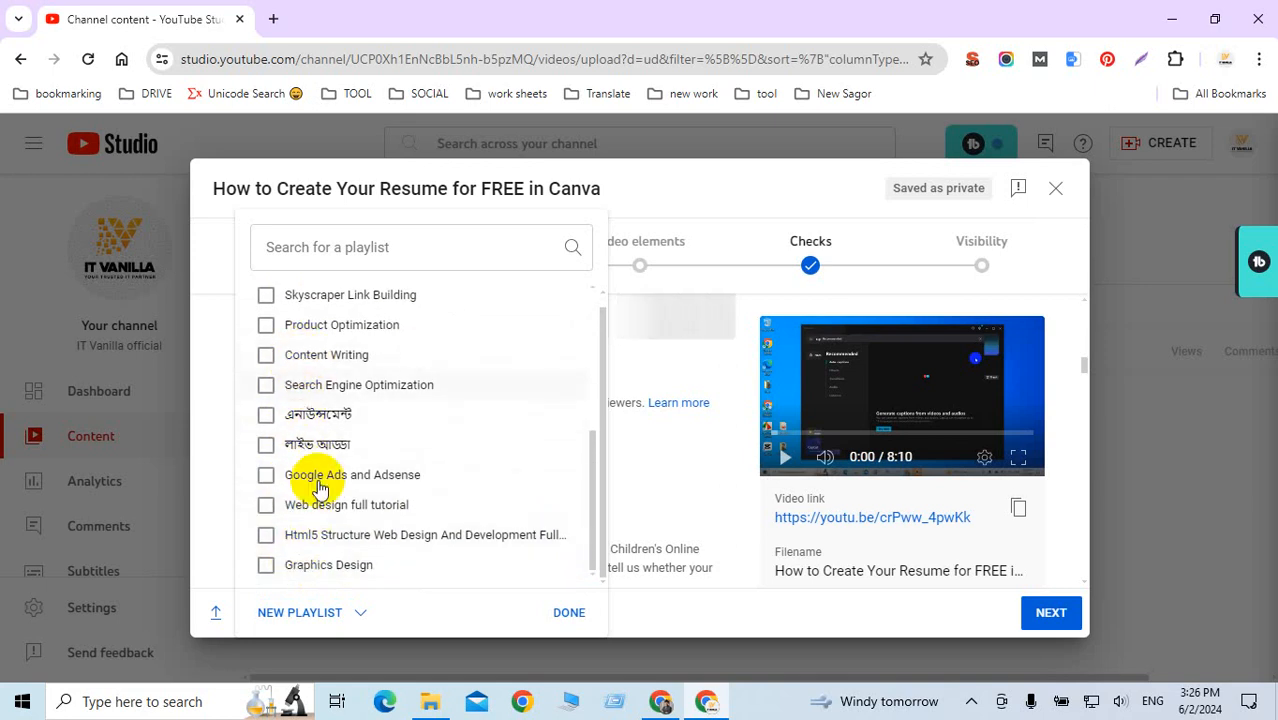
{"action": "left_click", "coordinate": [315, 613]}
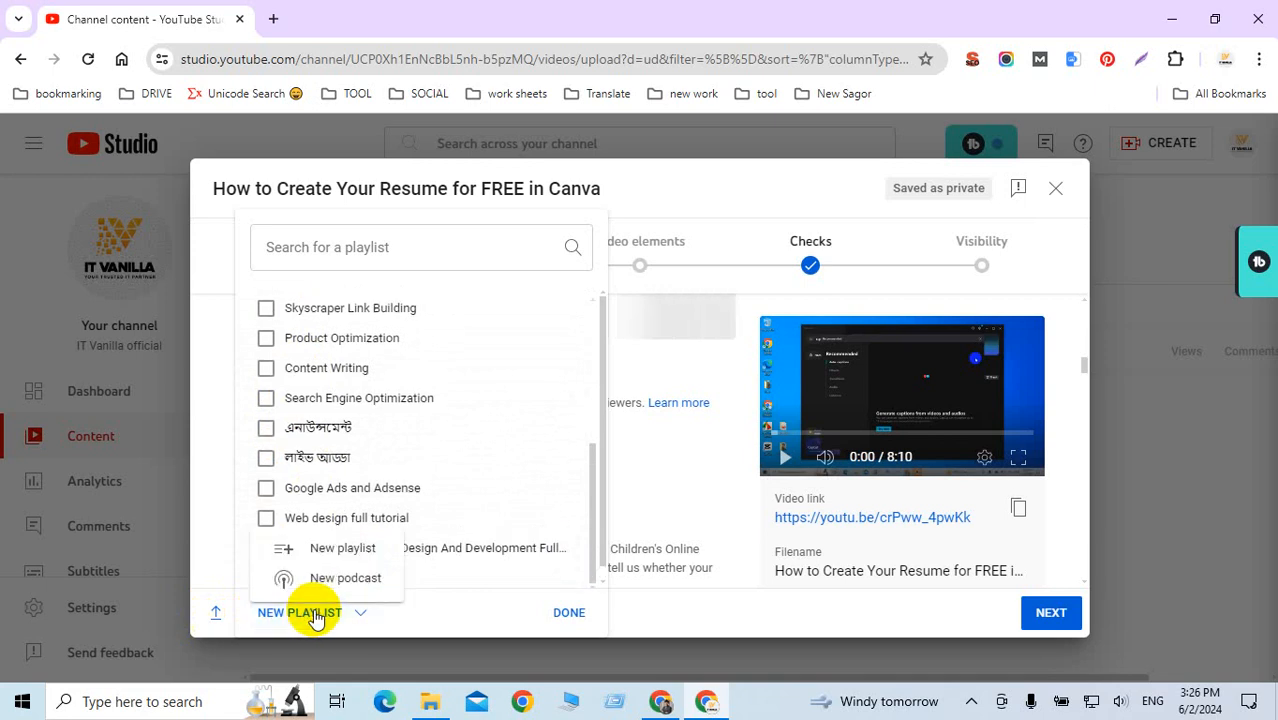
{"action": "left_click", "coordinate": [352, 549]}
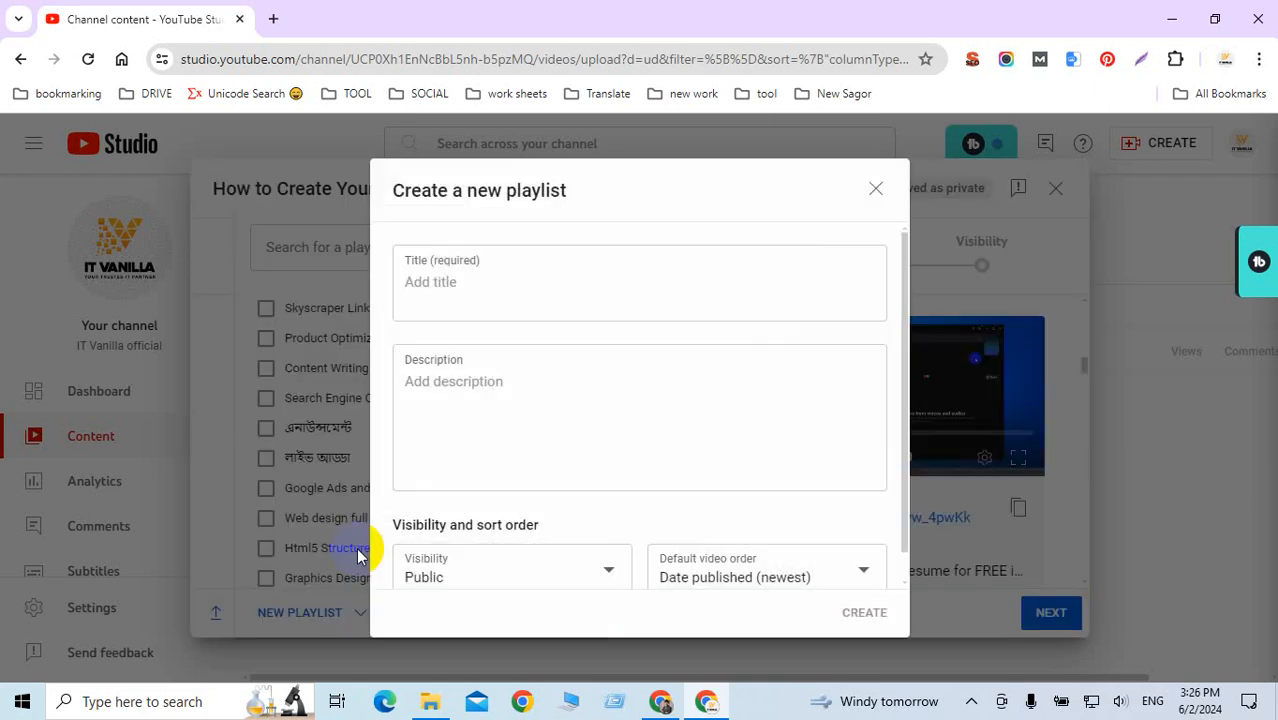
{"action": "left_click", "coordinate": [420, 288]}
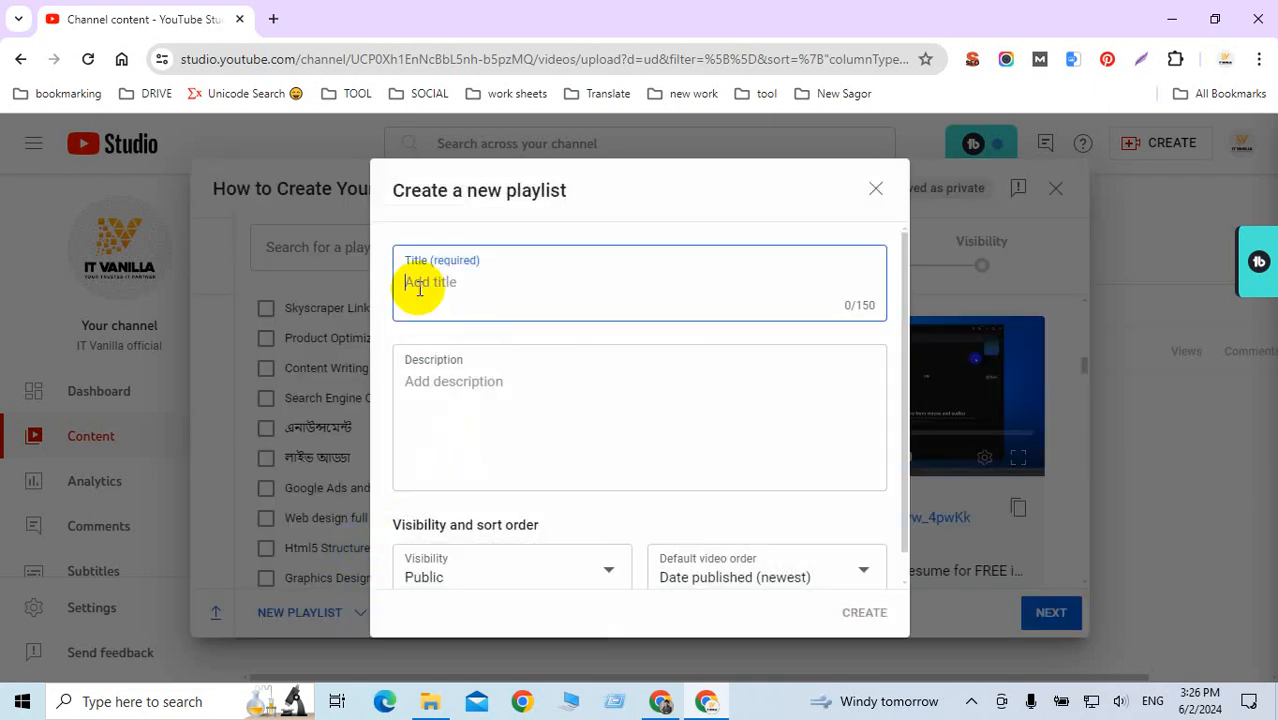
{"action": "type", "text": "Canva"}
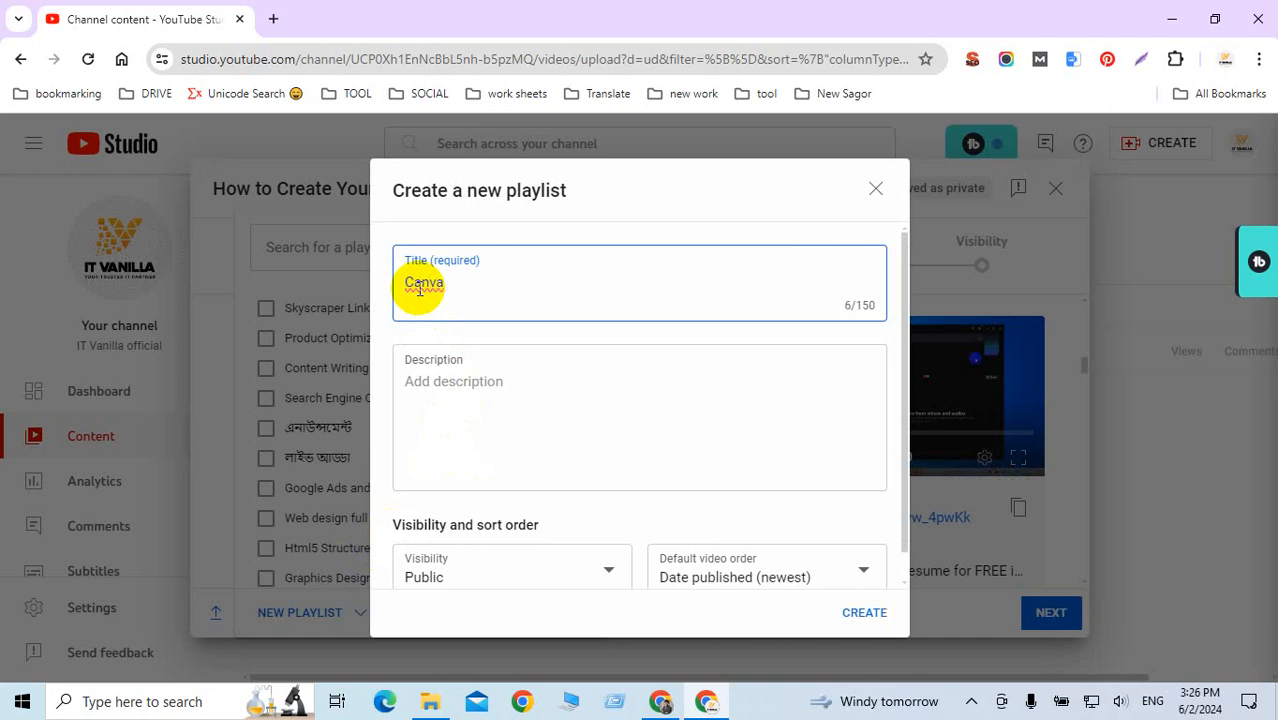
{"action": "key", "text": "BackSpace"}
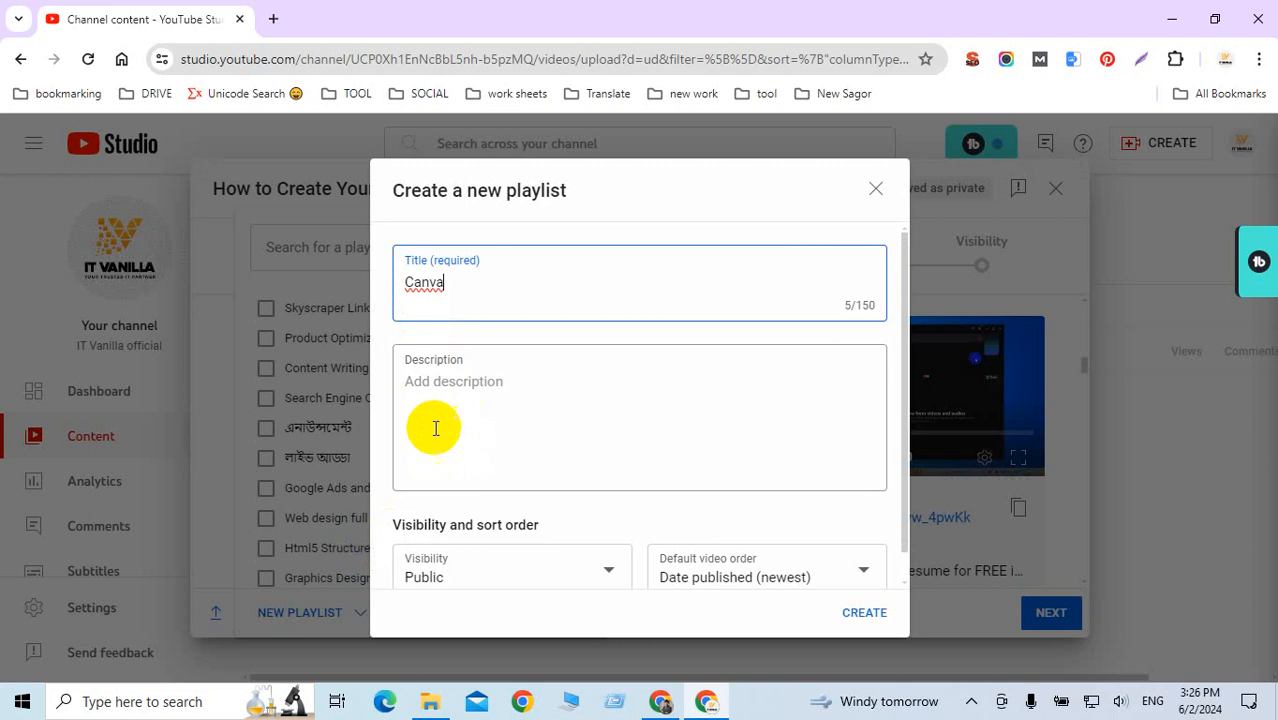
Copy the playlist title "Canva" into the playlist's description and create the playlist.
{"action": "left_click_drag", "start_coordinate": [465, 313], "coordinate": [372, 283]}
{"action": "key", "text": "ctrl+c"}
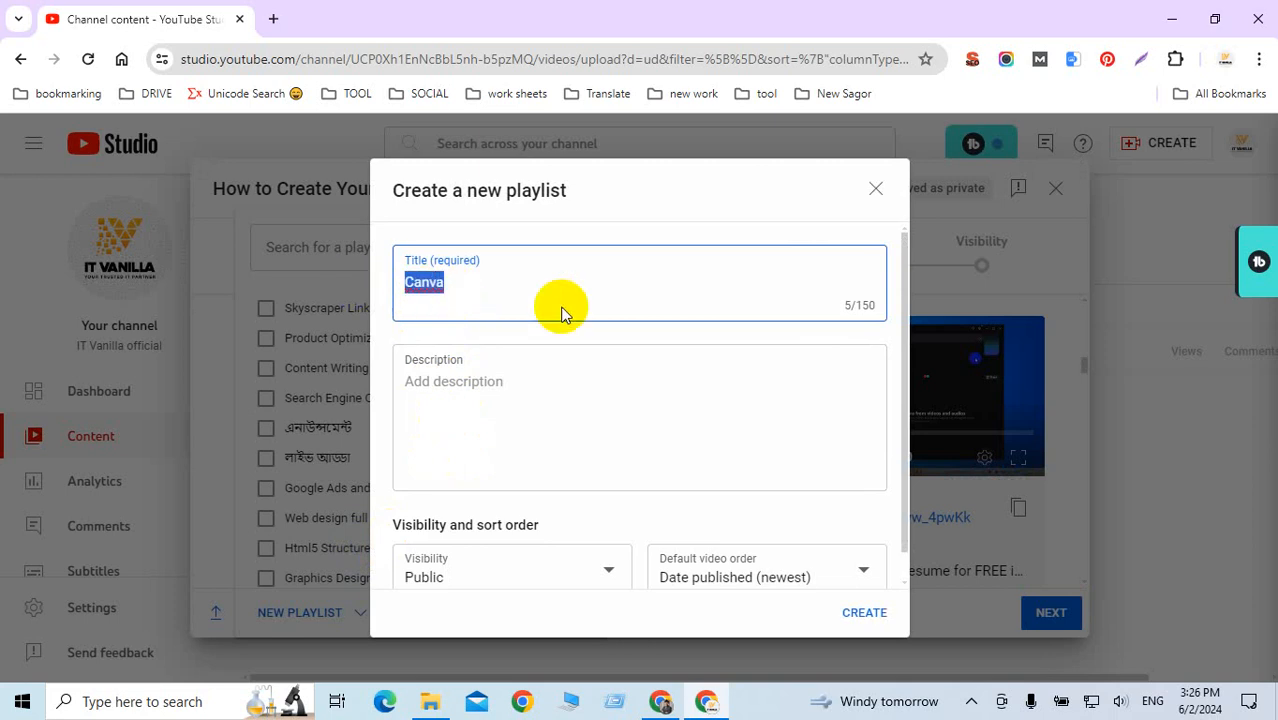
{"action": "left_click", "coordinate": [424, 387]}
{"action": "key", "text": "ctrl+v"}
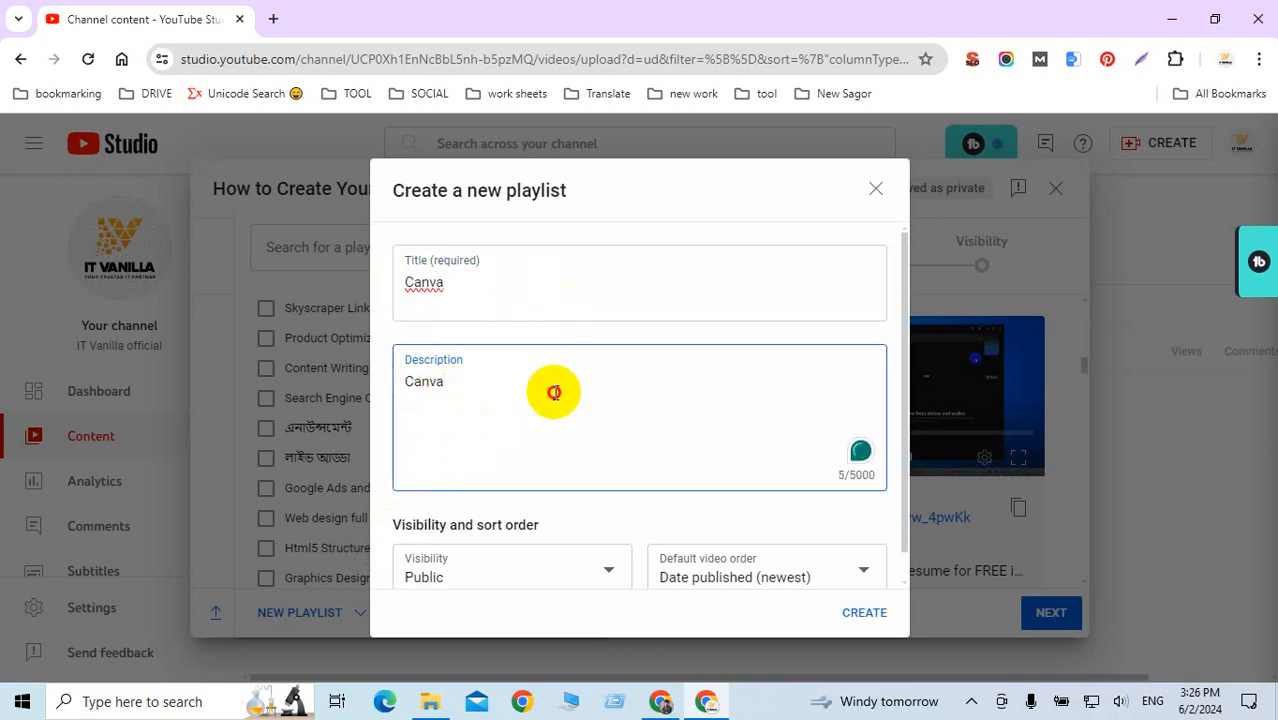
{"action": "scroll", "coordinate": [672, 519], "scroll_direction": "down", "scroll_amount": 1}
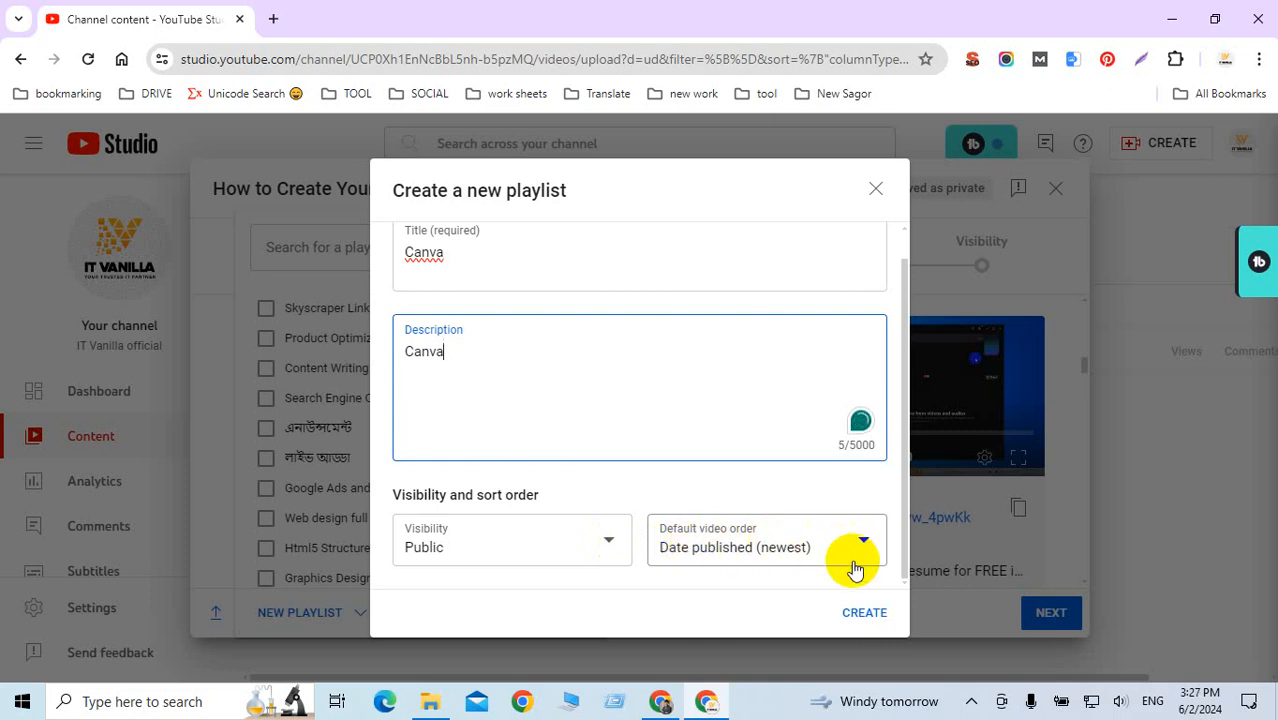
{"action": "left_click", "coordinate": [863, 611]}
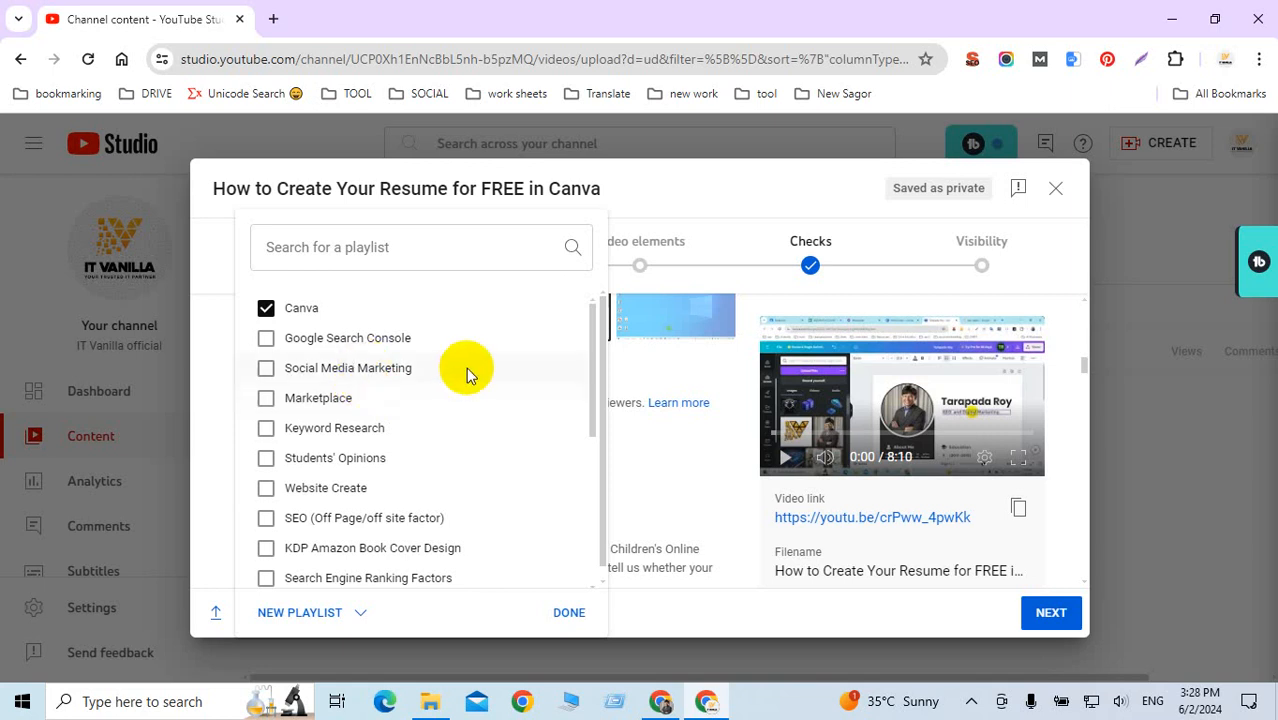
Check the rest of the playlist choices and confirm "Canva" as the video's playlist.
{"action": "scroll", "coordinate": [466, 367], "scroll_direction": "down", "scroll_amount": 1}
{"action": "scroll", "coordinate": [466, 374], "scroll_direction": "up", "scroll_amount": 1}
{"action": "scroll", "coordinate": [468, 370], "scroll_direction": "down", "scroll_amount": 10}
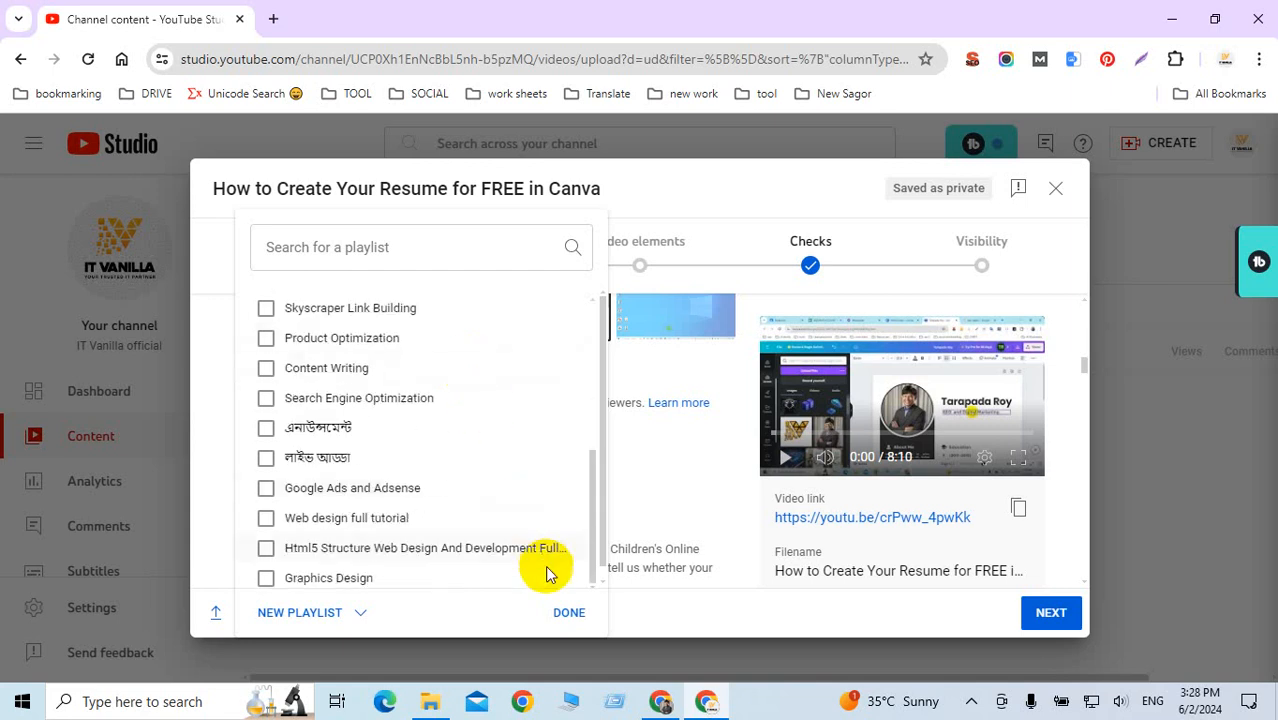
{"action": "left_click", "coordinate": [568, 612]}
Clear the existing tags, such as "Graphic Design" and "Freelancing", from the video's tags field.
{"action": "scroll", "coordinate": [485, 470], "scroll_direction": "down", "scroll_amount": 10}
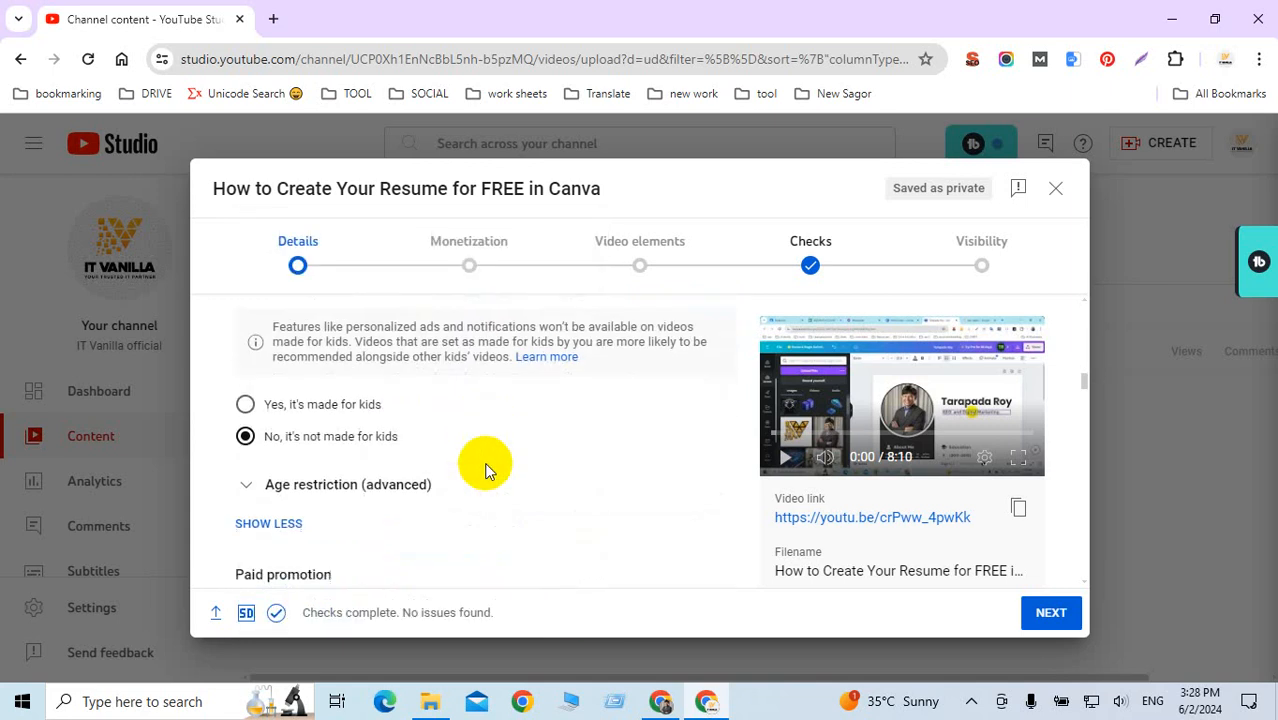
{"action": "scroll", "coordinate": [485, 470], "scroll_direction": "down", "scroll_amount": 10}
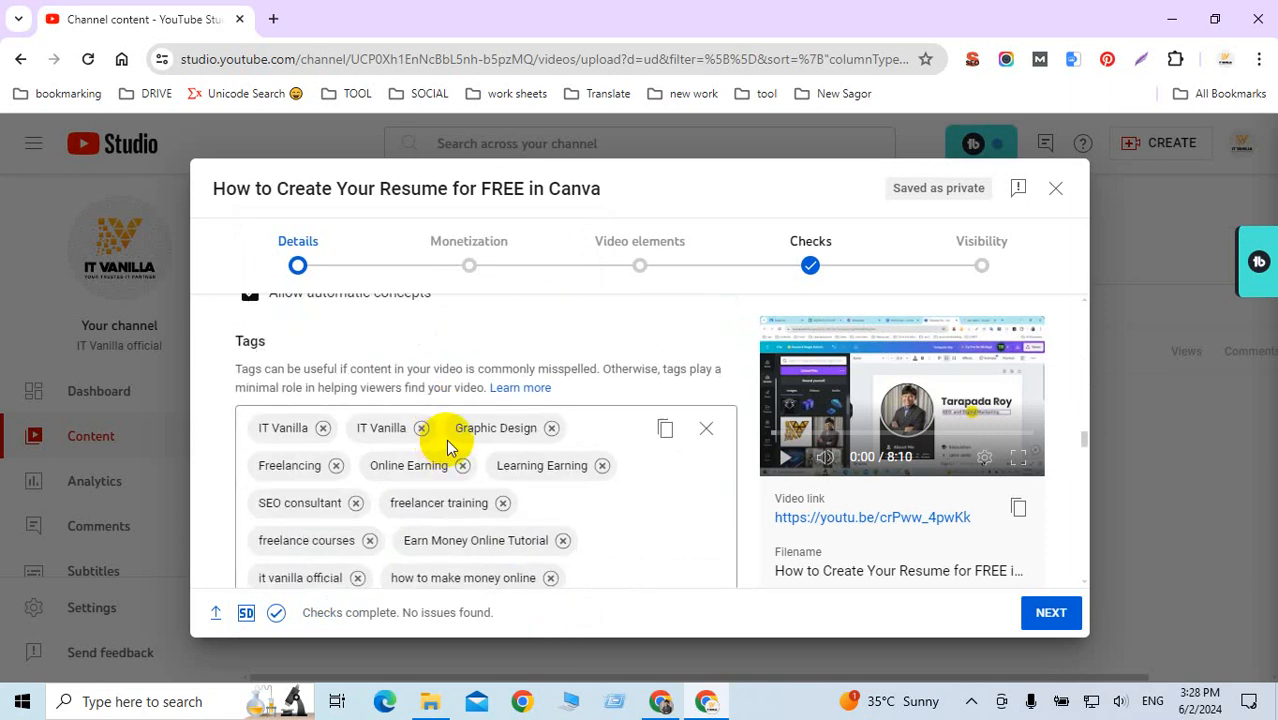
{"action": "scroll", "coordinate": [443, 450], "scroll_direction": "down", "scroll_amount": 5}
{"action": "scroll", "coordinate": [457, 432], "scroll_direction": "up", "scroll_amount": 5}
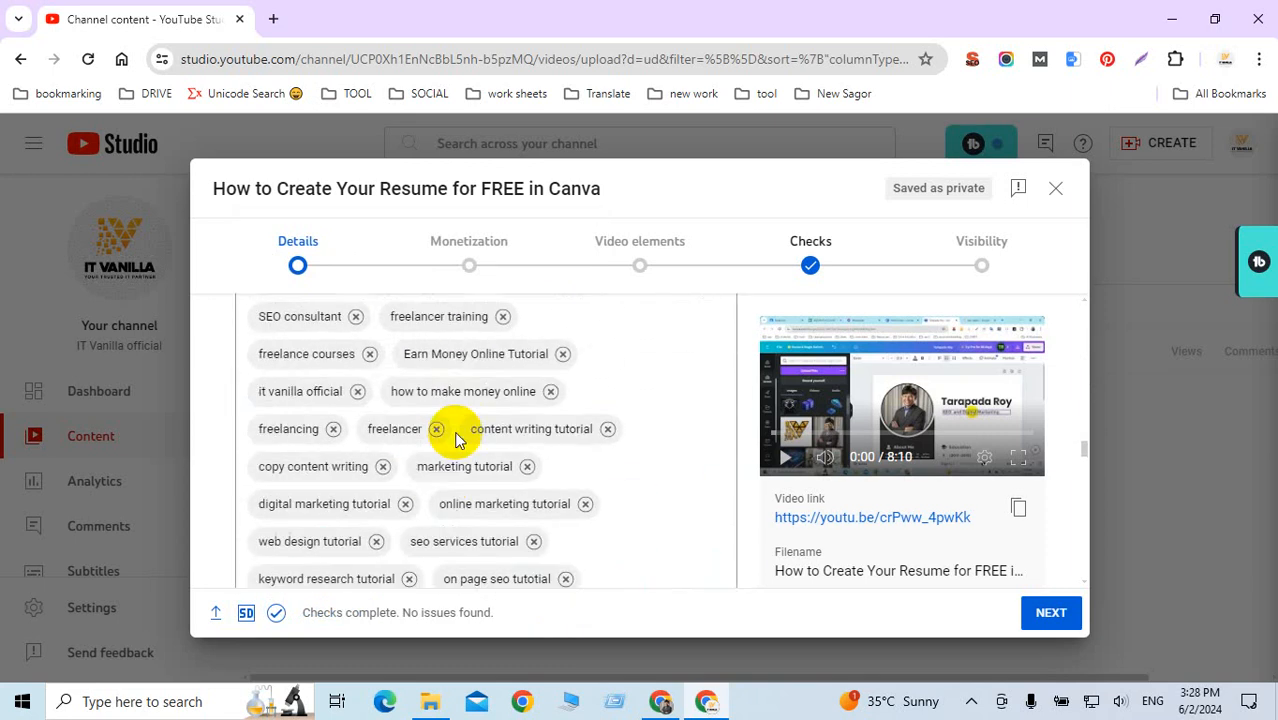
{"action": "scroll", "coordinate": [457, 440], "scroll_direction": "down", "scroll_amount": 4}
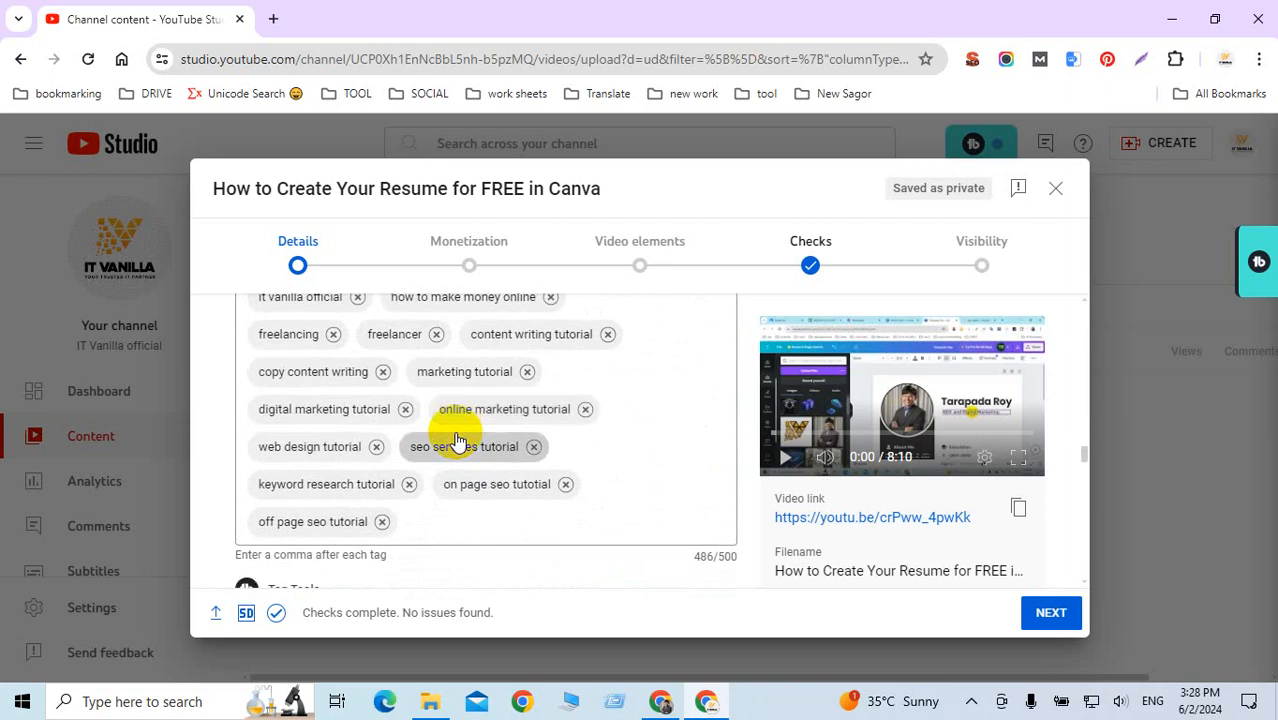
{"action": "left_click", "coordinate": [414, 510]}
{"action": "scroll", "coordinate": [600, 550], "scroll_direction": "up", "scroll_amount": 3}
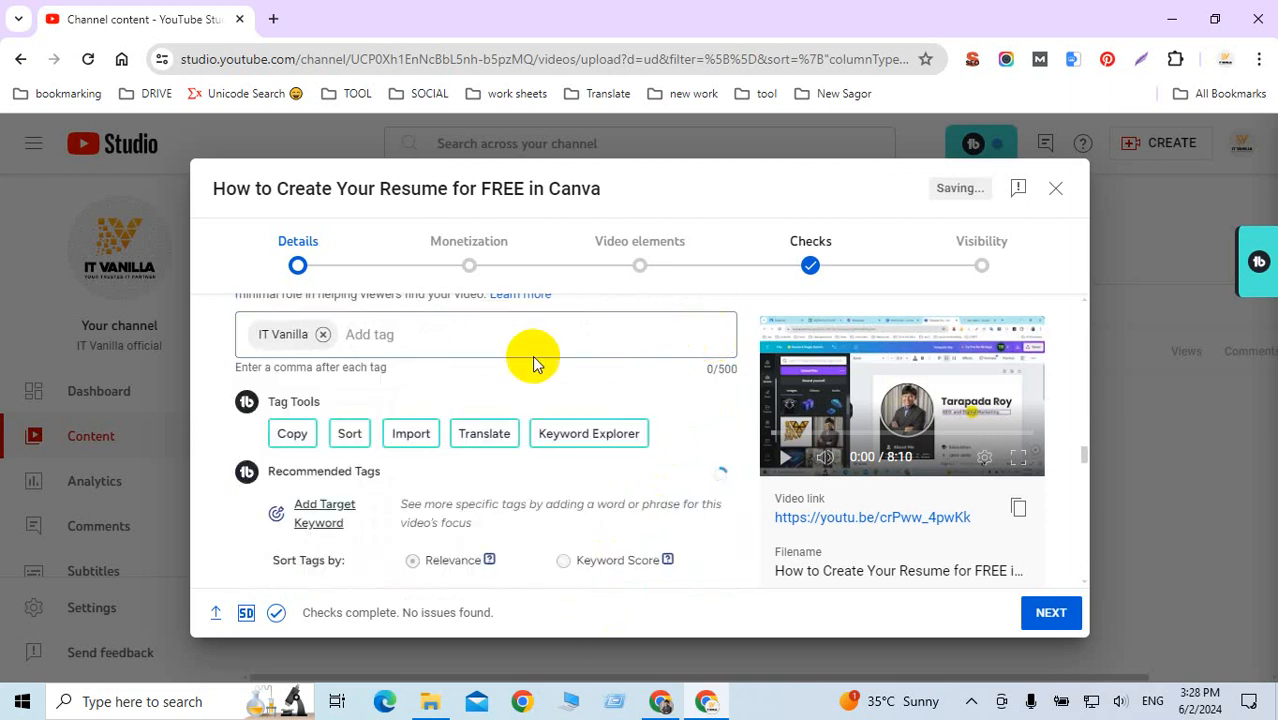
Copy the keyword list beginning "how to create cv in canva" from the Google Translate source text and add it as video tags.
{"action": "left_click", "coordinate": [385, 334]}
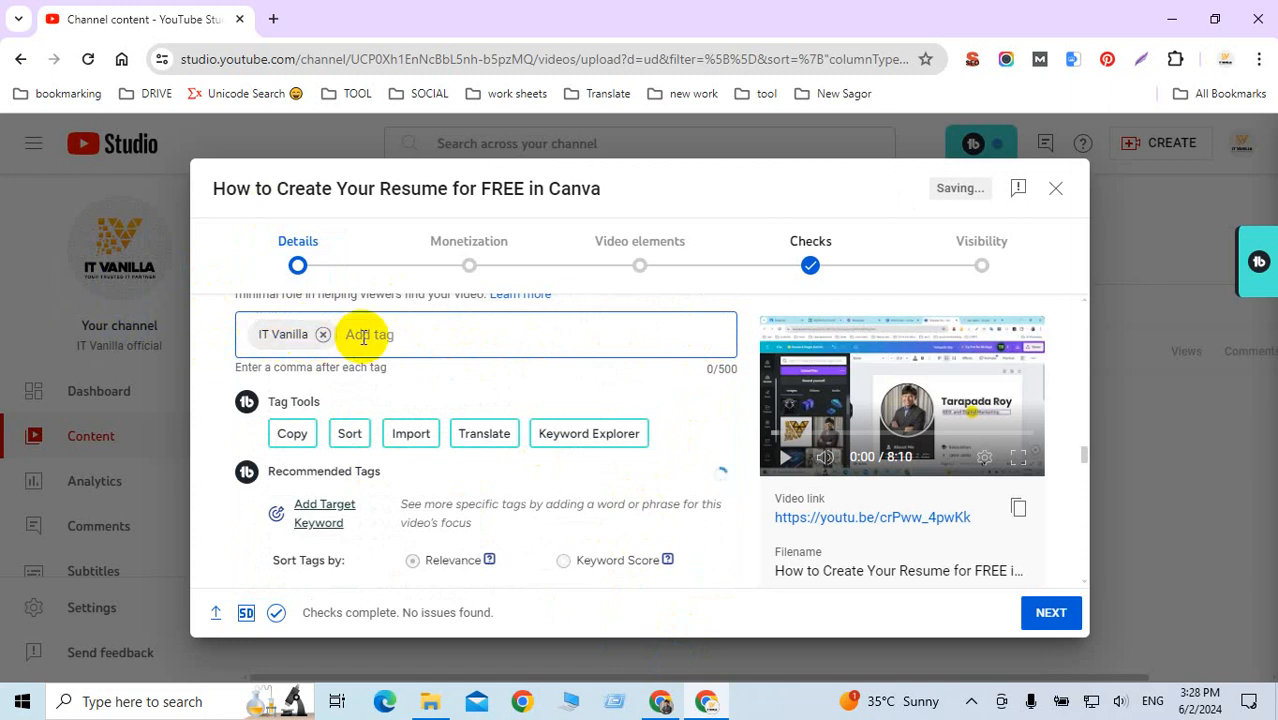
{"action": "left_click", "coordinate": [661, 702]}
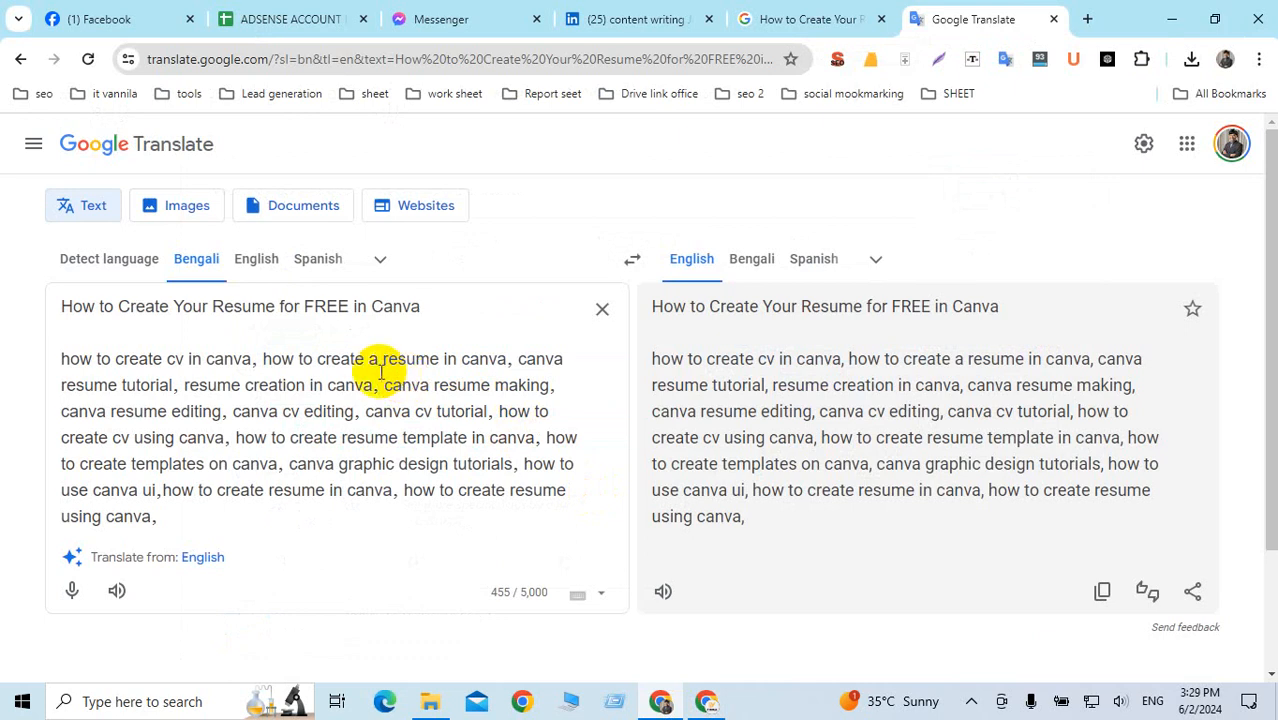
{"action": "left_click_drag", "start_coordinate": [160, 516], "coordinate": [55, 357]}
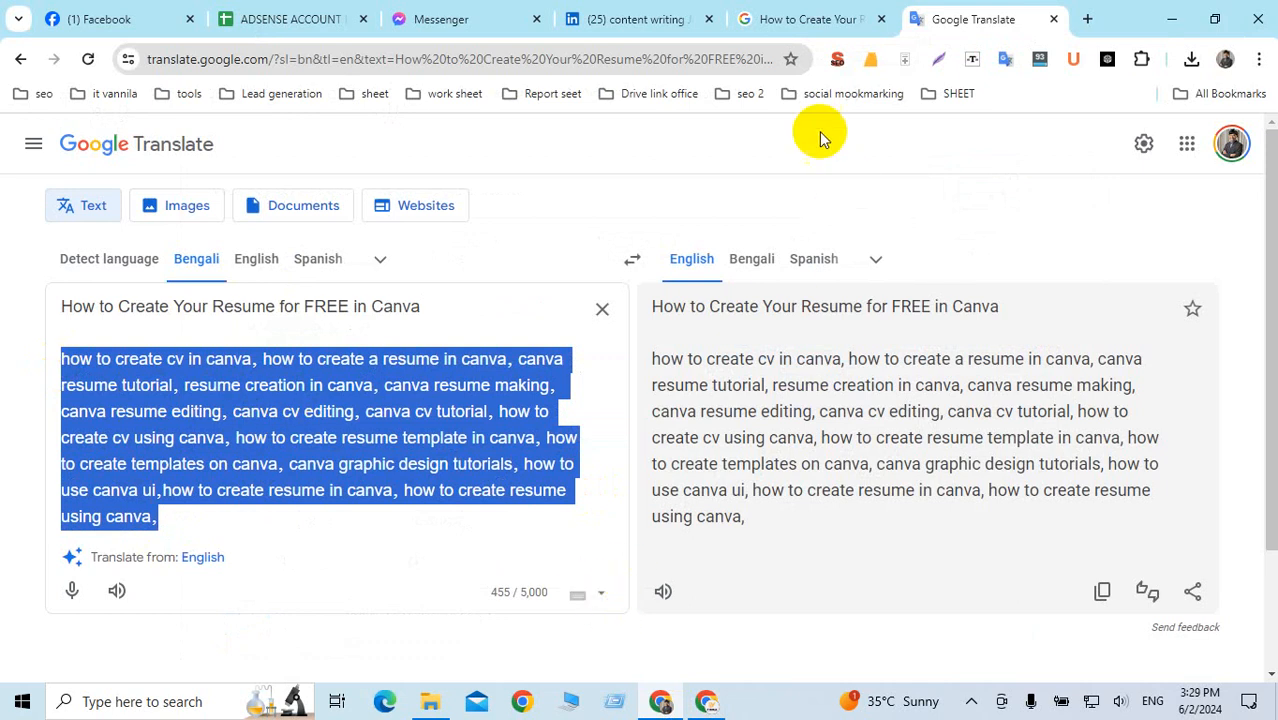
{"action": "left_click", "coordinate": [706, 699]}
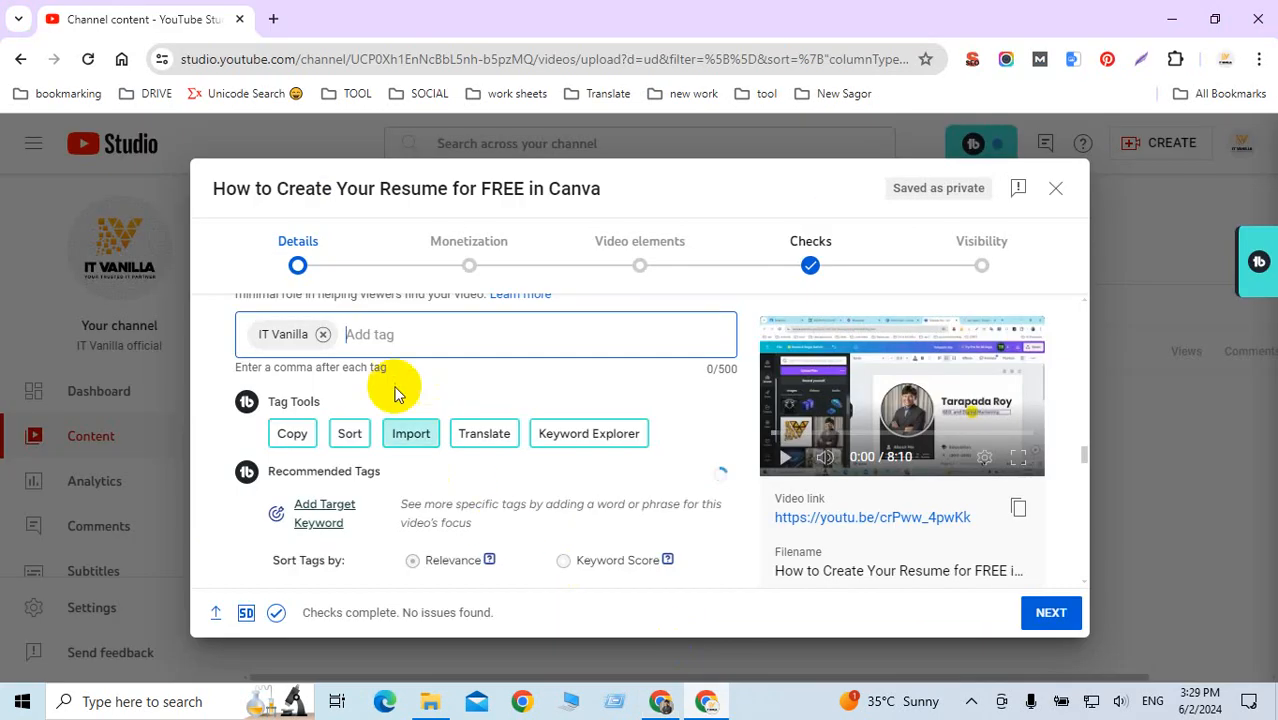
{"action": "key", "text": "ctrl+v"}
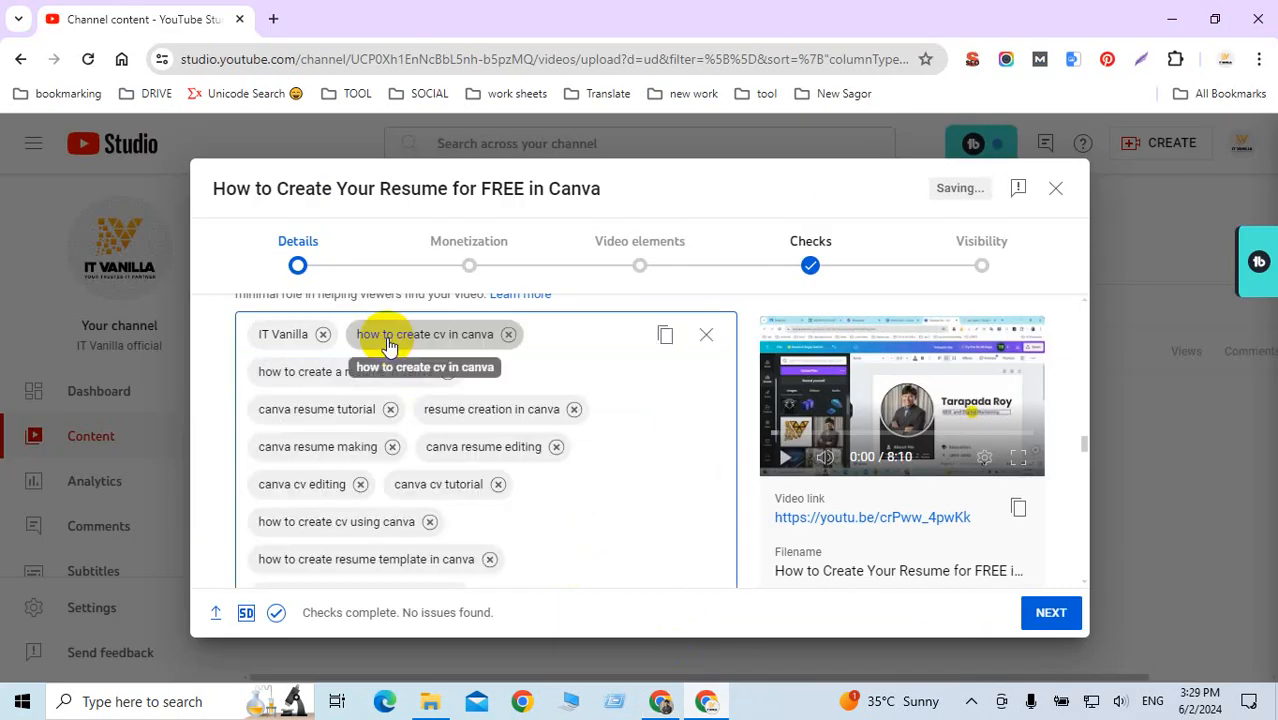
{"action": "scroll", "coordinate": [624, 542], "scroll_direction": "down", "scroll_amount": 2}
{"action": "scroll", "coordinate": [625, 545], "scroll_direction": "up", "scroll_amount": 5}
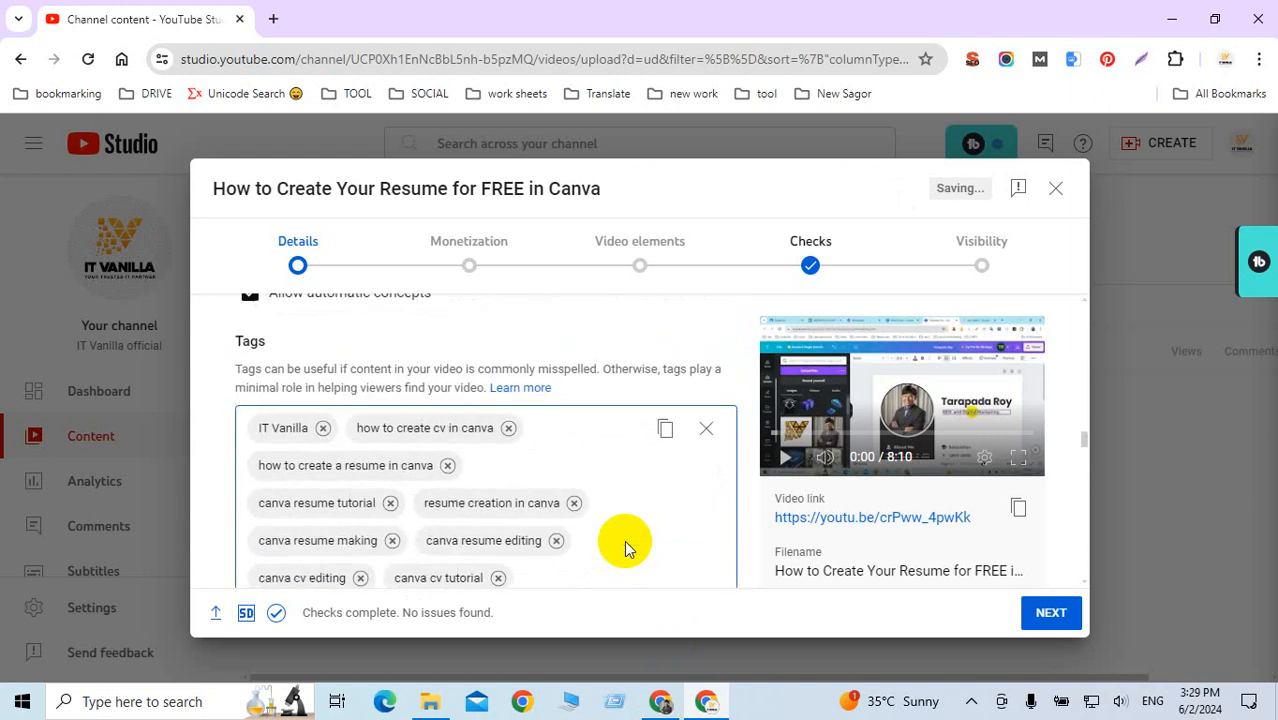
Clear the keyword tags and add the copied video title "How to Create Your Resume for FREE in Canva" as a tag.
{"action": "scroll", "coordinate": [624, 540], "scroll_direction": "down", "scroll_amount": 5}
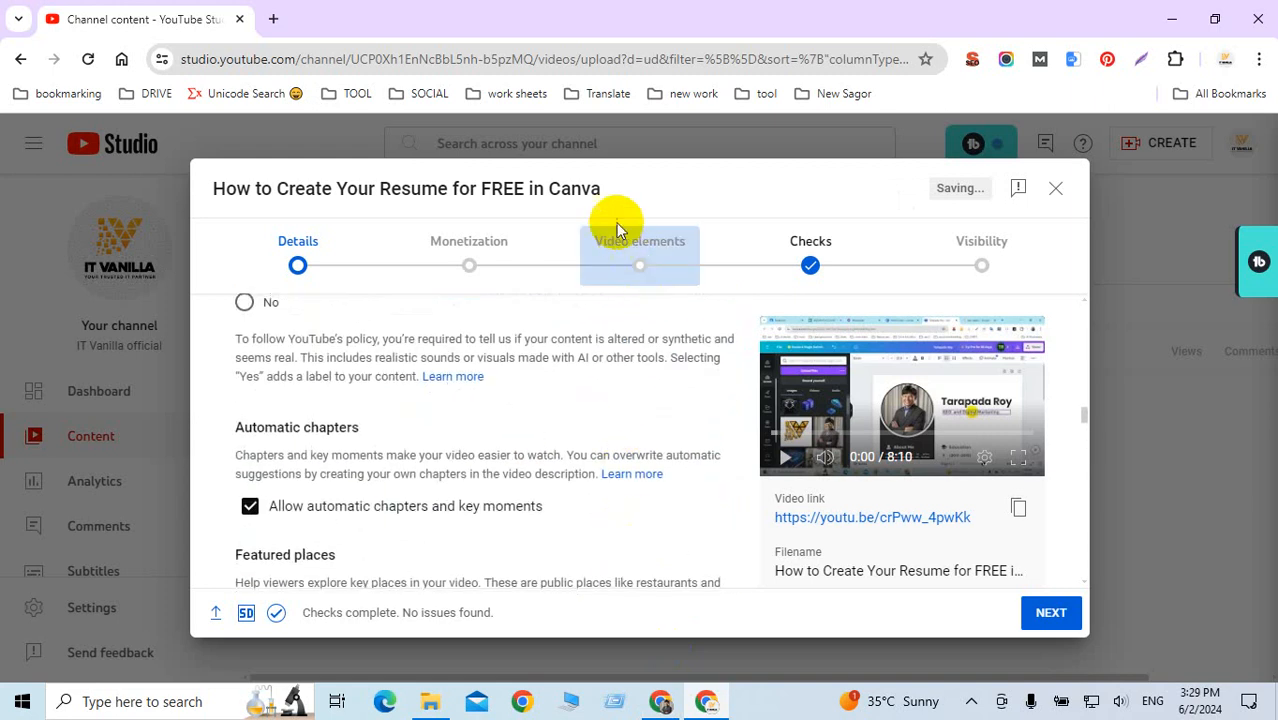
{"action": "left_click_drag", "start_coordinate": [605, 188], "coordinate": [214, 198]}
{"action": "key", "text": "ctrl+c"}
{"action": "scroll", "coordinate": [573, 552], "scroll_direction": "down", "scroll_amount": 3}
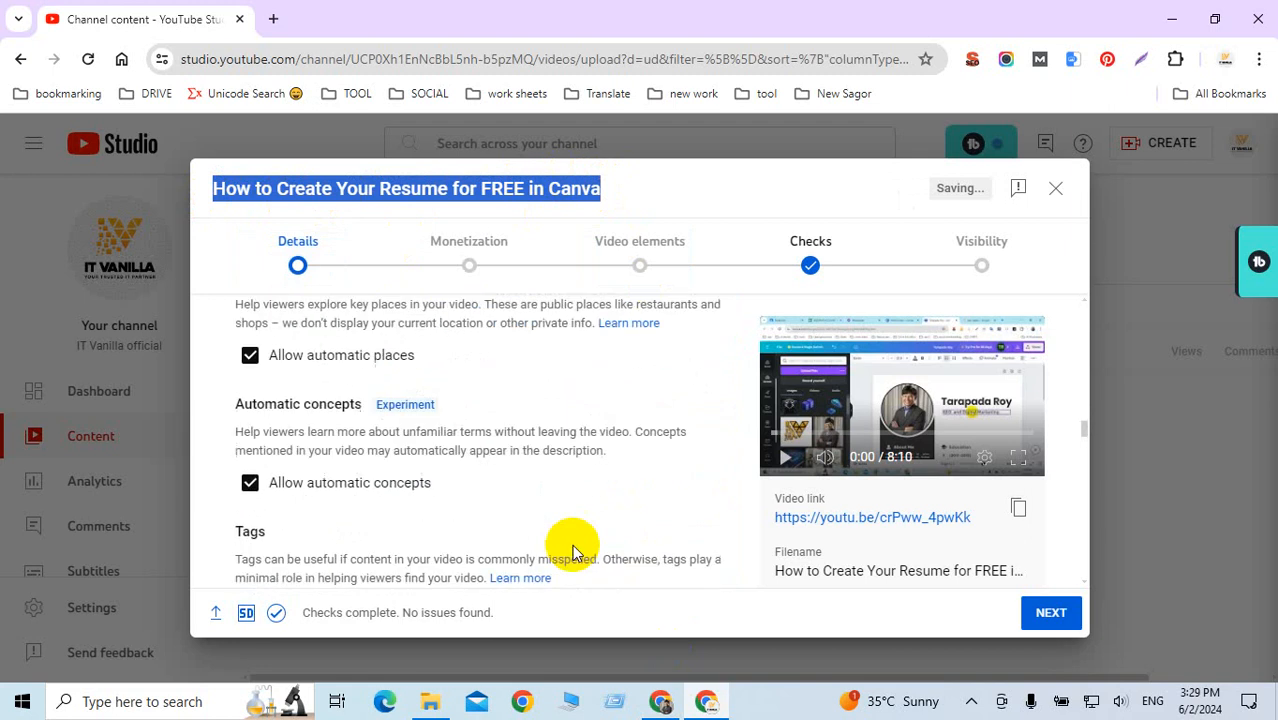
{"action": "scroll", "coordinate": [573, 552], "scroll_direction": "down", "scroll_amount": 2}
{"action": "left_click", "coordinate": [704, 428]}
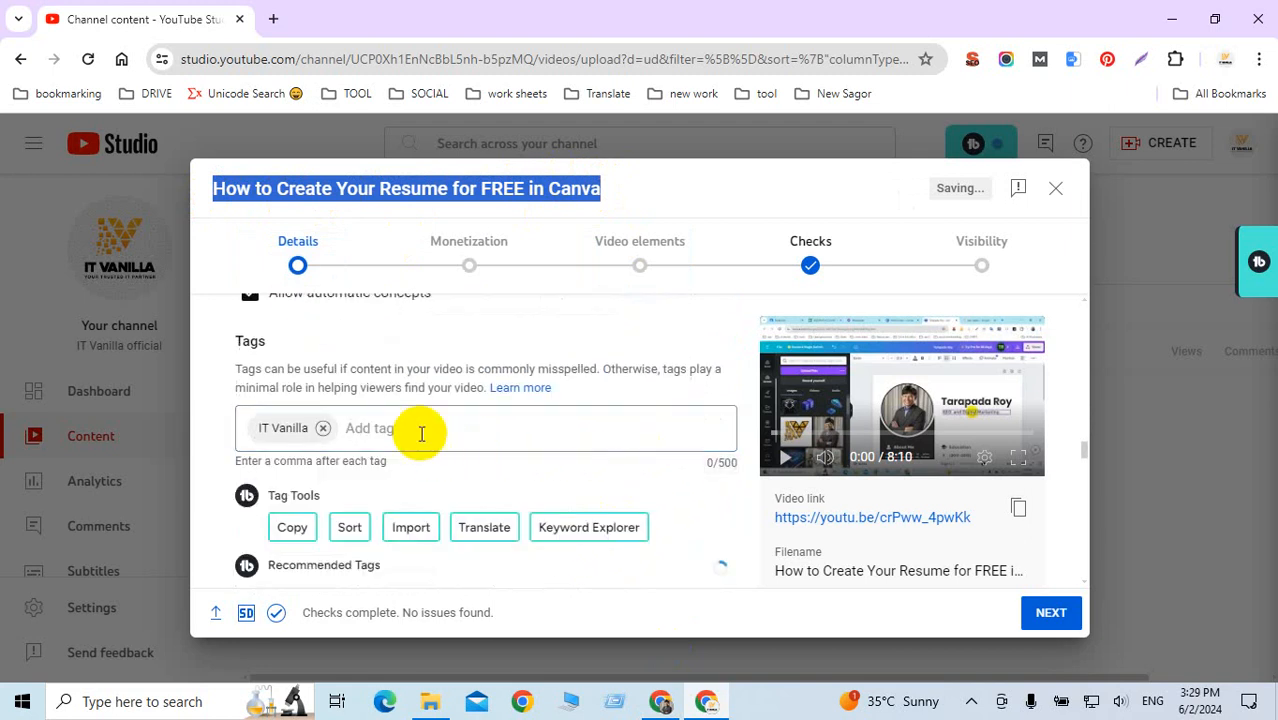
{"action": "left_click", "coordinate": [397, 428]}
{"action": "key", "text": "ctrl+v"}
{"action": "key", "text": "Return"}
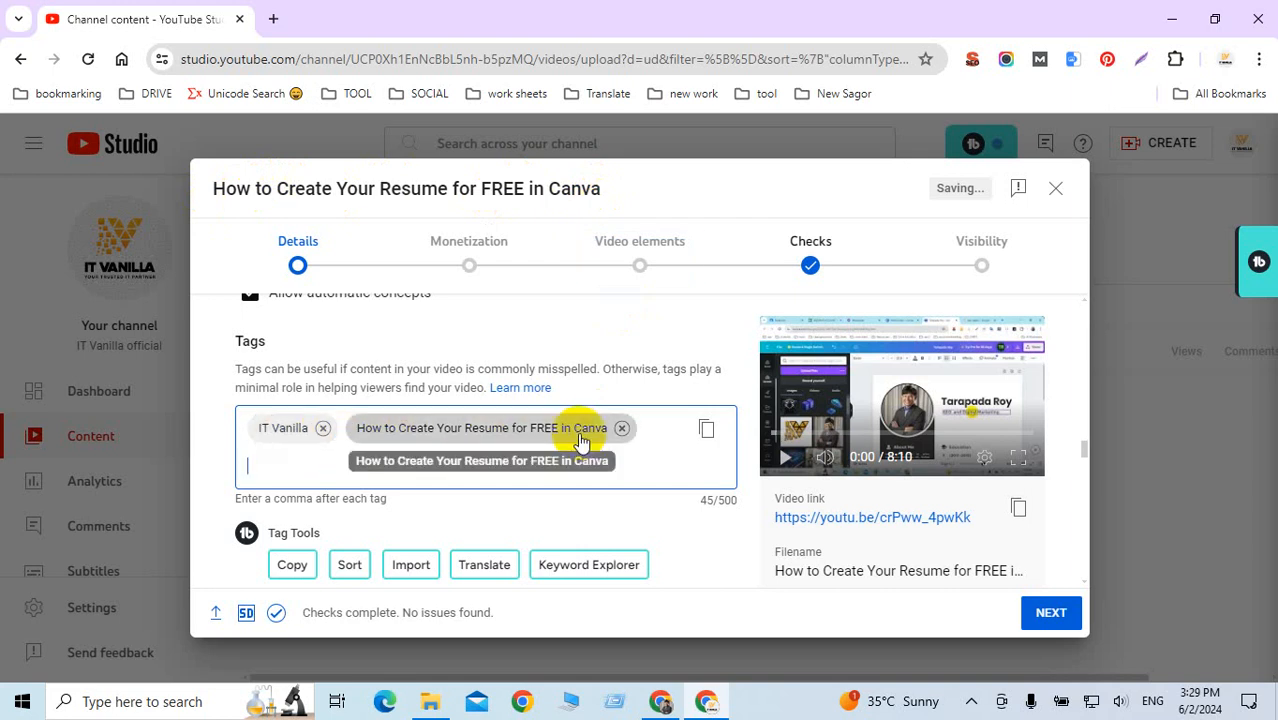
Copy the keyword list beginning "how to create cv in canva" from Google Translate again and add it after the title tag in YouTube Studio.
{"action": "left_click", "coordinate": [662, 703]}
{"action": "left_click_drag", "start_coordinate": [176, 512], "coordinate": [68, 362]}
{"action": "key", "text": "ctrl+c"}
{"action": "right_click", "coordinate": [98, 380]}
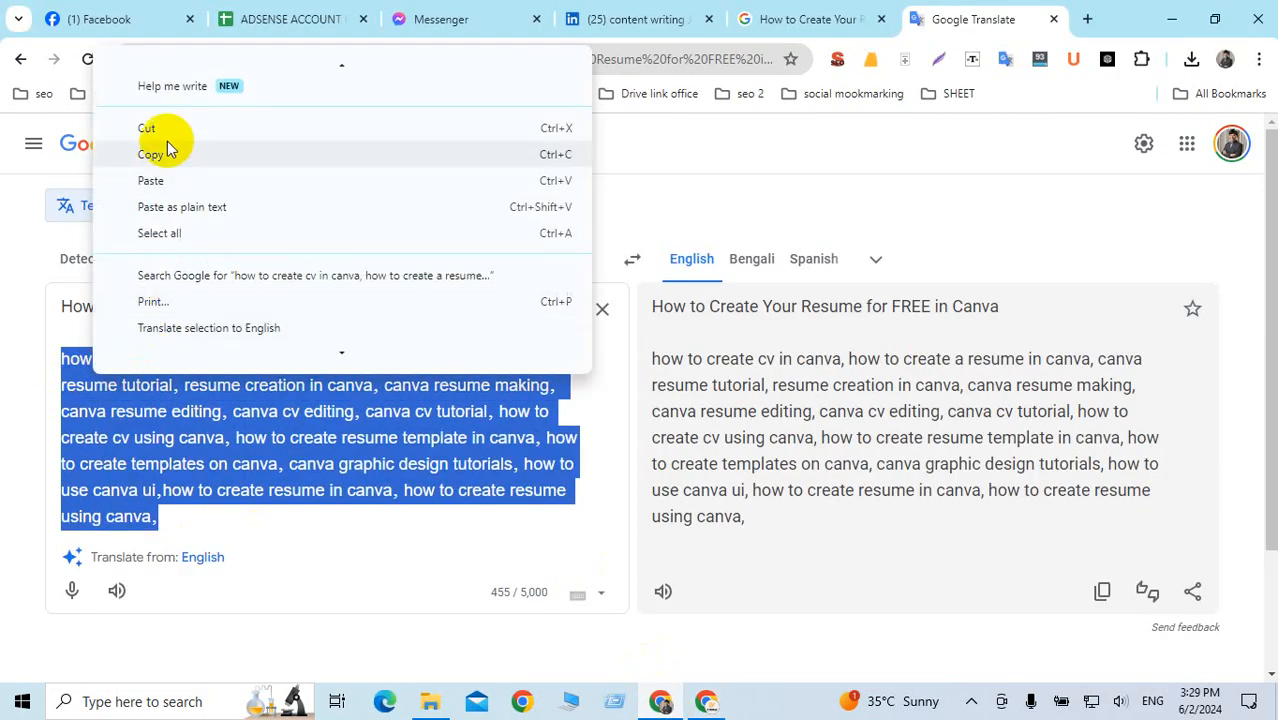
{"action": "left_click", "coordinate": [150, 153]}
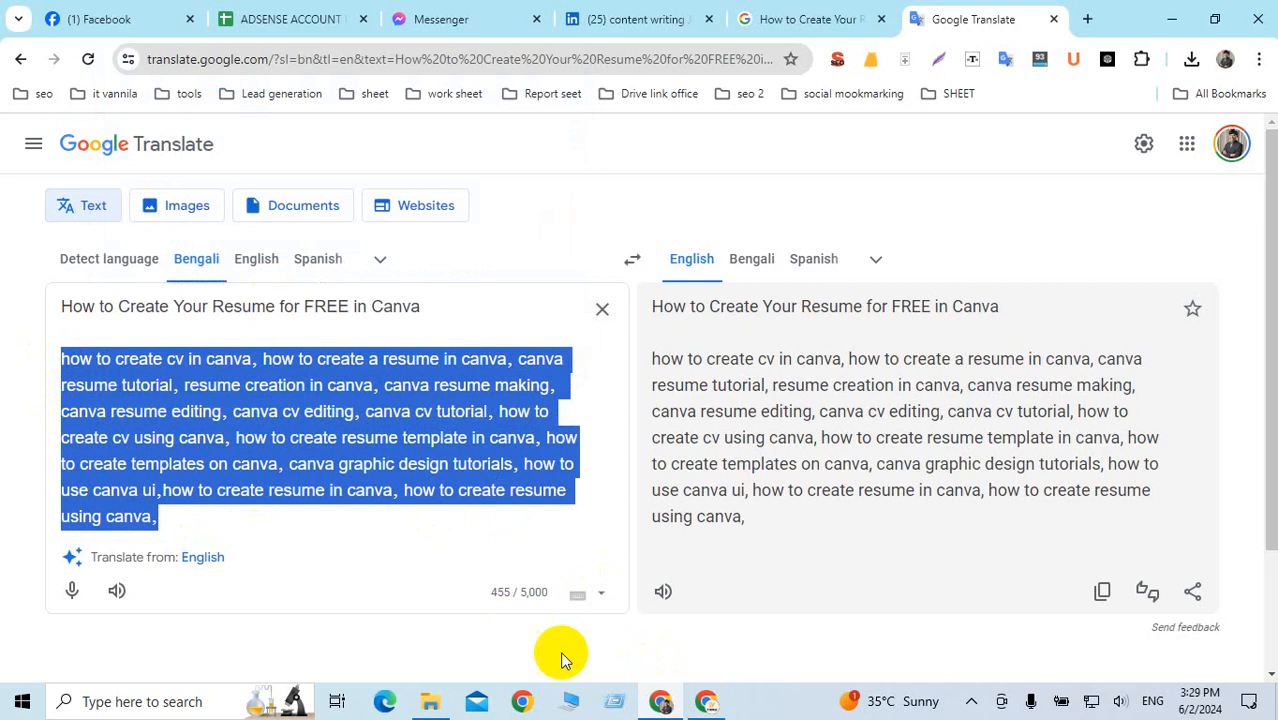
{"action": "left_click", "coordinate": [708, 701]}
{"action": "left_click", "coordinate": [342, 455]}
{"action": "key", "text": "ctrl+v"}
{"action": "scroll", "coordinate": [522, 502], "scroll_direction": "down", "scroll_amount": 5}
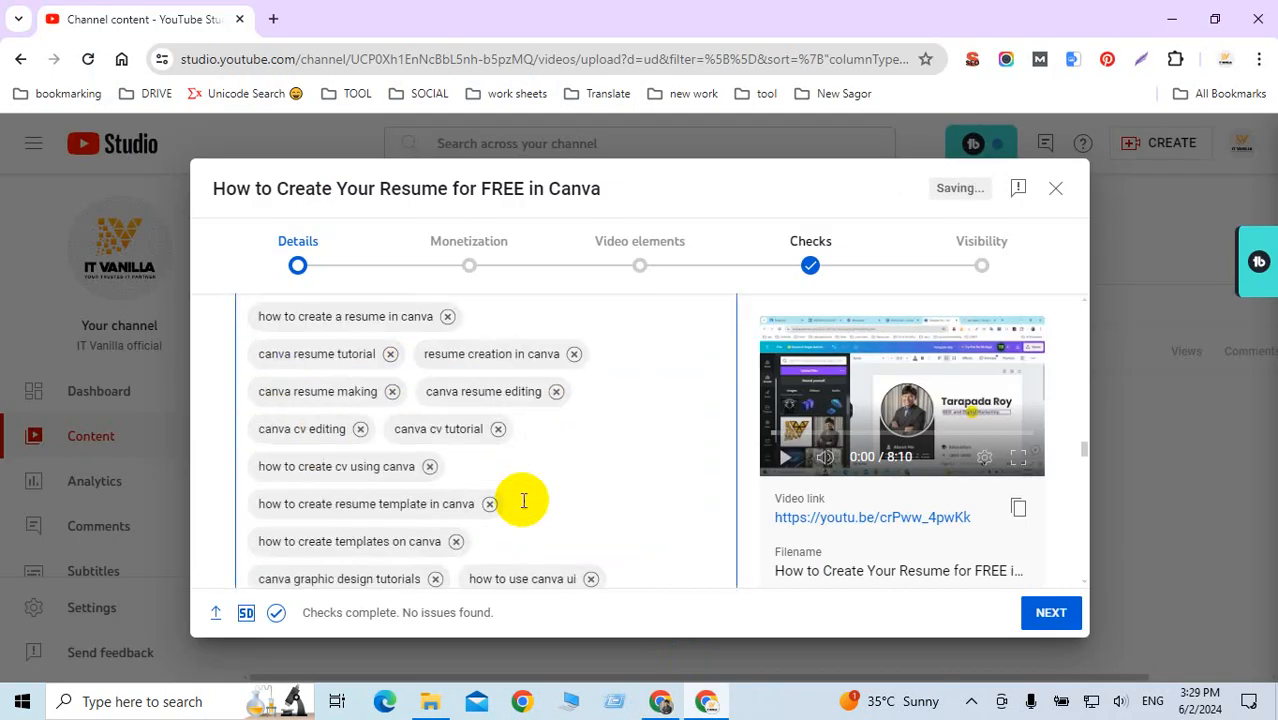
{"action": "scroll", "coordinate": [522, 502], "scroll_direction": "up", "scroll_amount": 5}
{"action": "scroll", "coordinate": [525, 505], "scroll_direction": "down", "scroll_amount": 5}
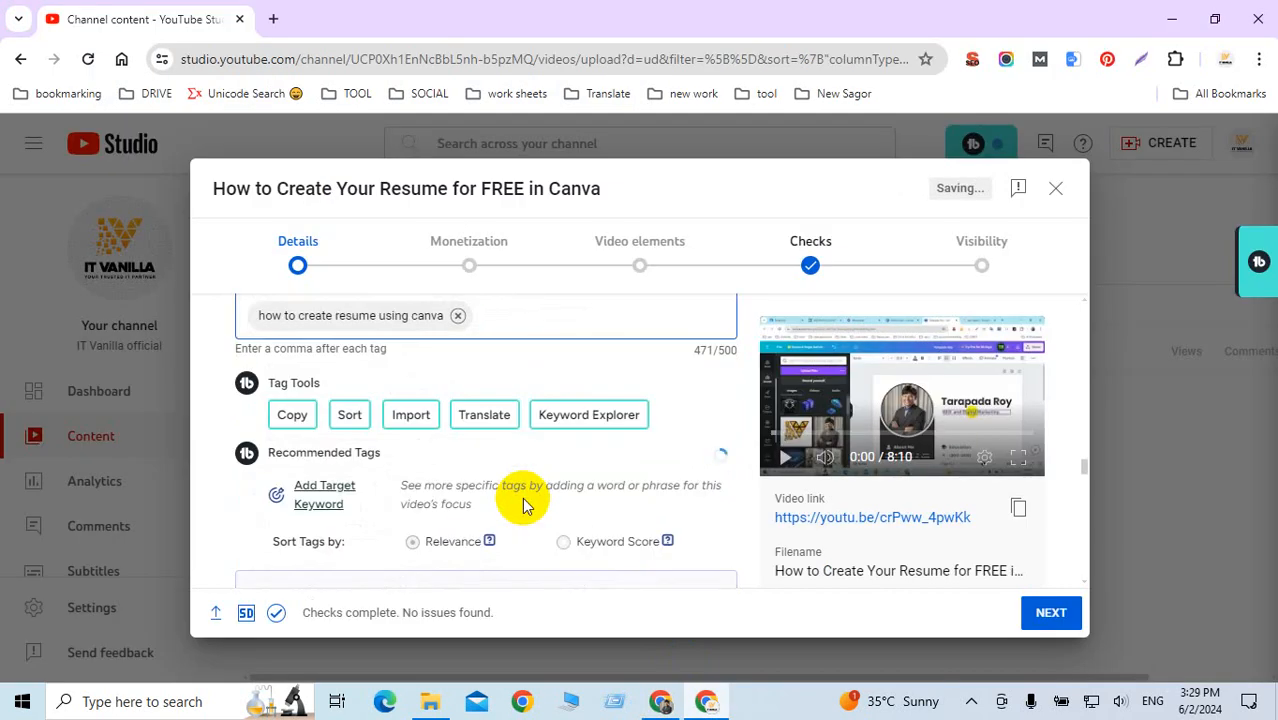
{"action": "scroll", "coordinate": [522, 505], "scroll_direction": "down", "scroll_amount": 3}
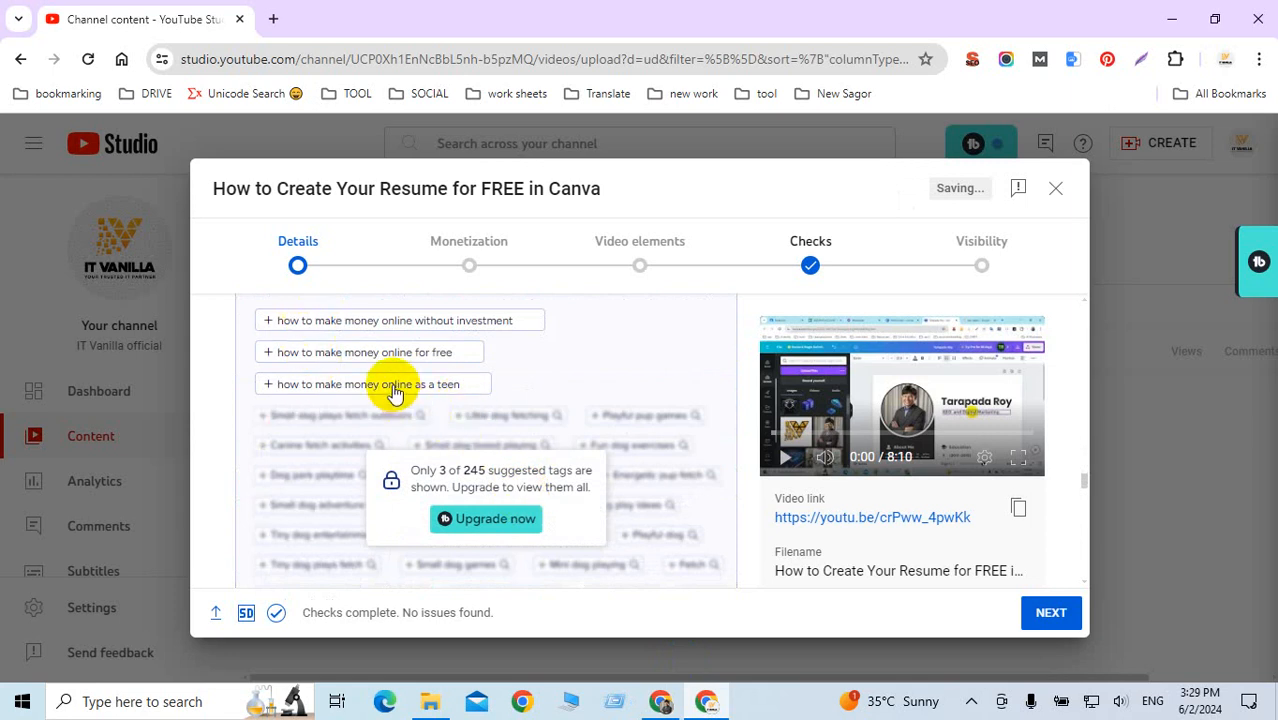
{"action": "scroll", "coordinate": [380, 370], "scroll_direction": "up", "scroll_amount": 1}
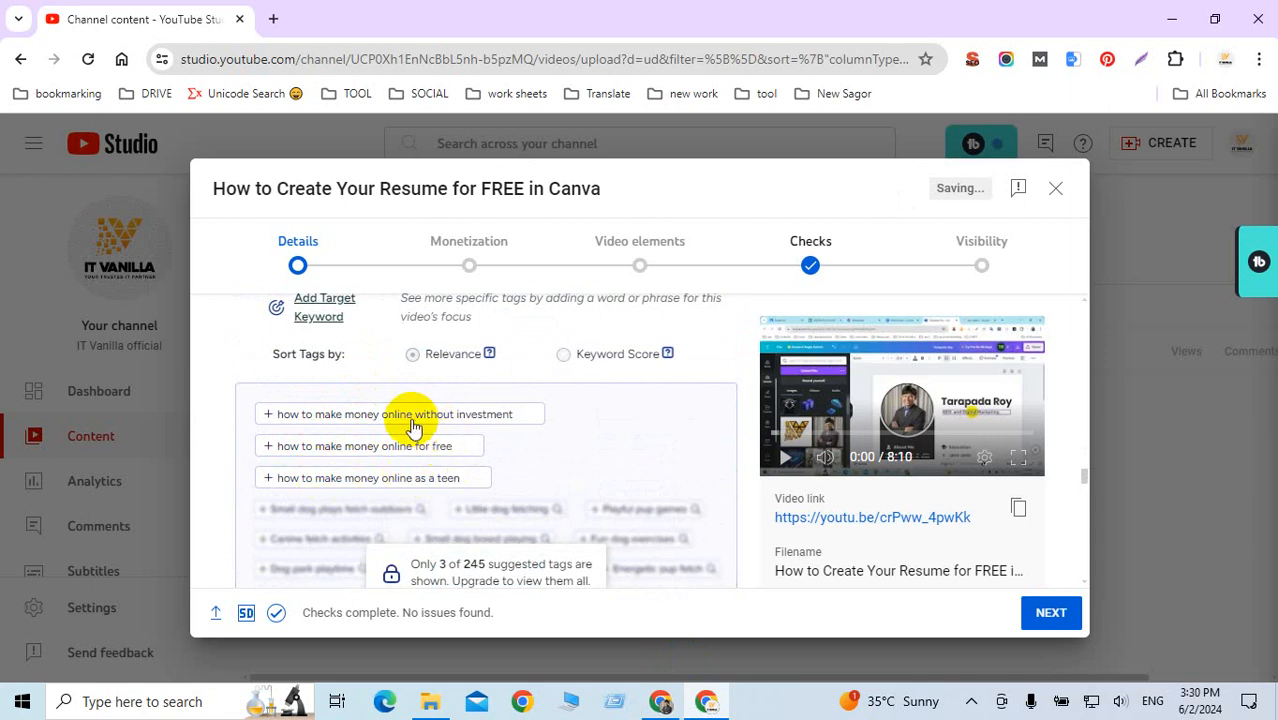
Set the video language to Bangla in the language and captions certification section.
{"action": "scroll", "coordinate": [639, 434], "scroll_direction": "down", "scroll_amount": 5}
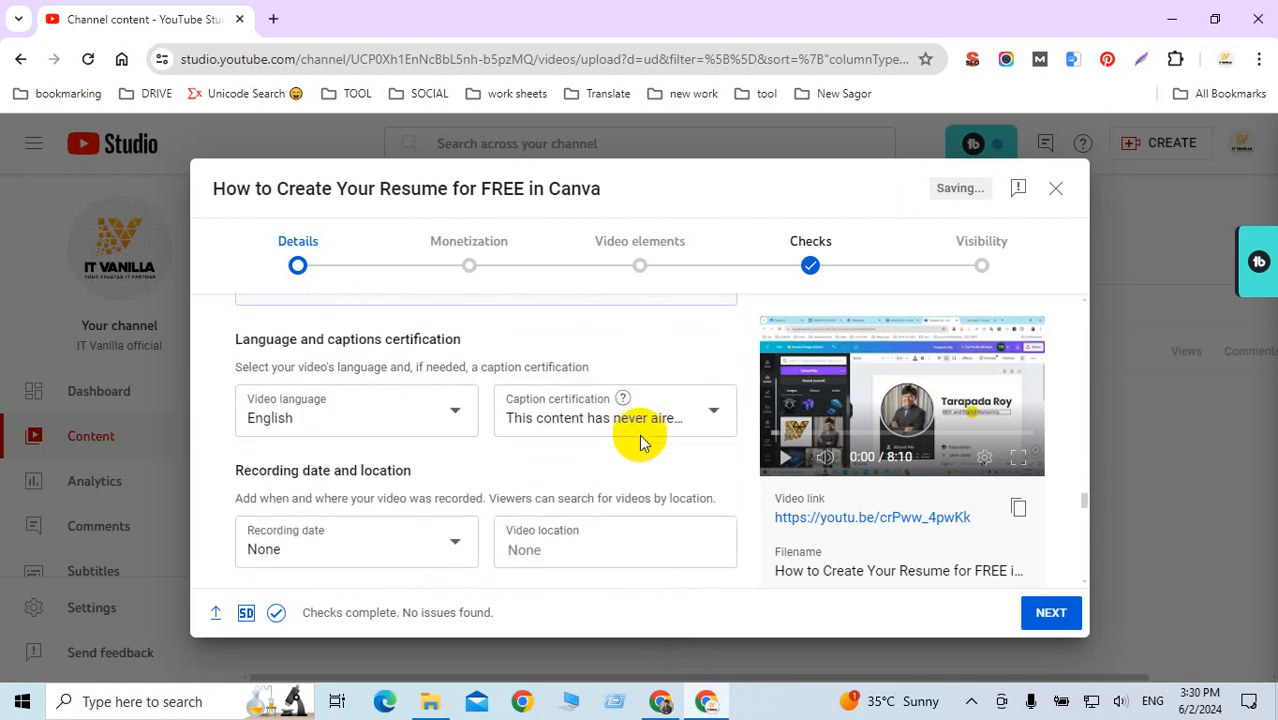
{"action": "scroll", "coordinate": [639, 434], "scroll_direction": "down", "scroll_amount": 2}
{"action": "scroll", "coordinate": [571, 437], "scroll_direction": "up", "scroll_amount": 1}
{"action": "scroll", "coordinate": [474, 408], "scroll_direction": "up", "scroll_amount": 1}
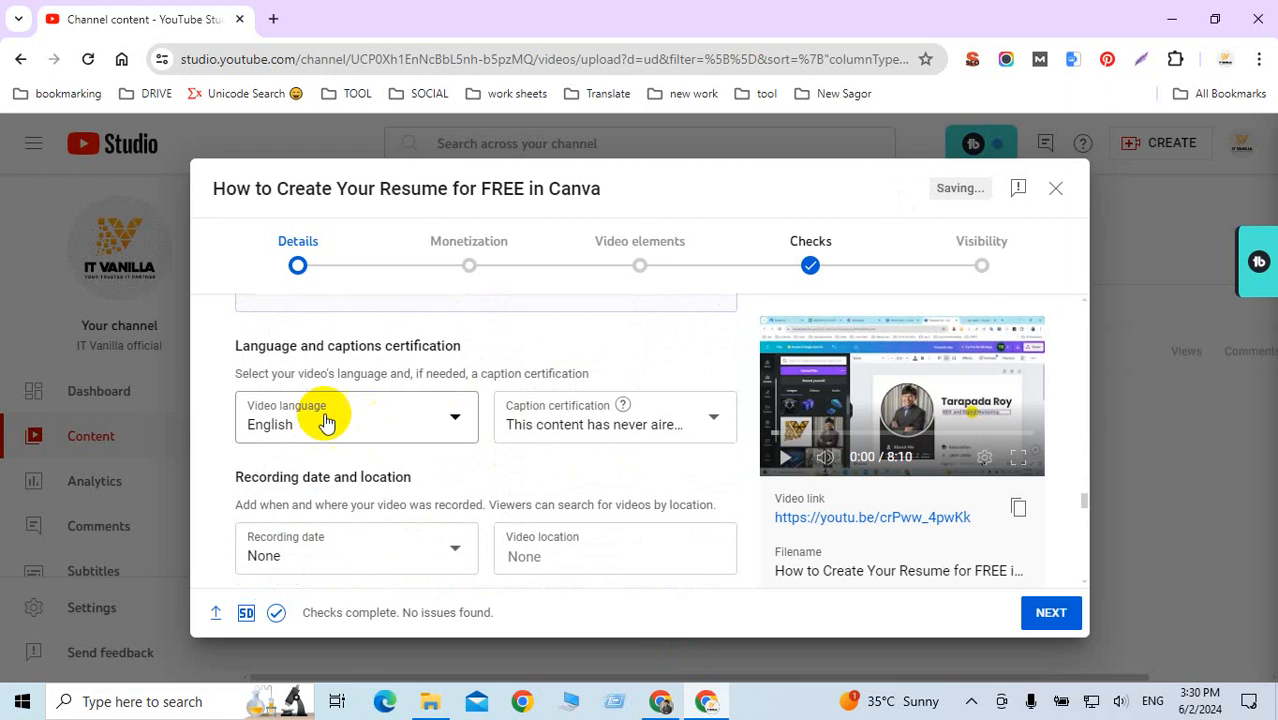
{"action": "left_click", "coordinate": [453, 420]}
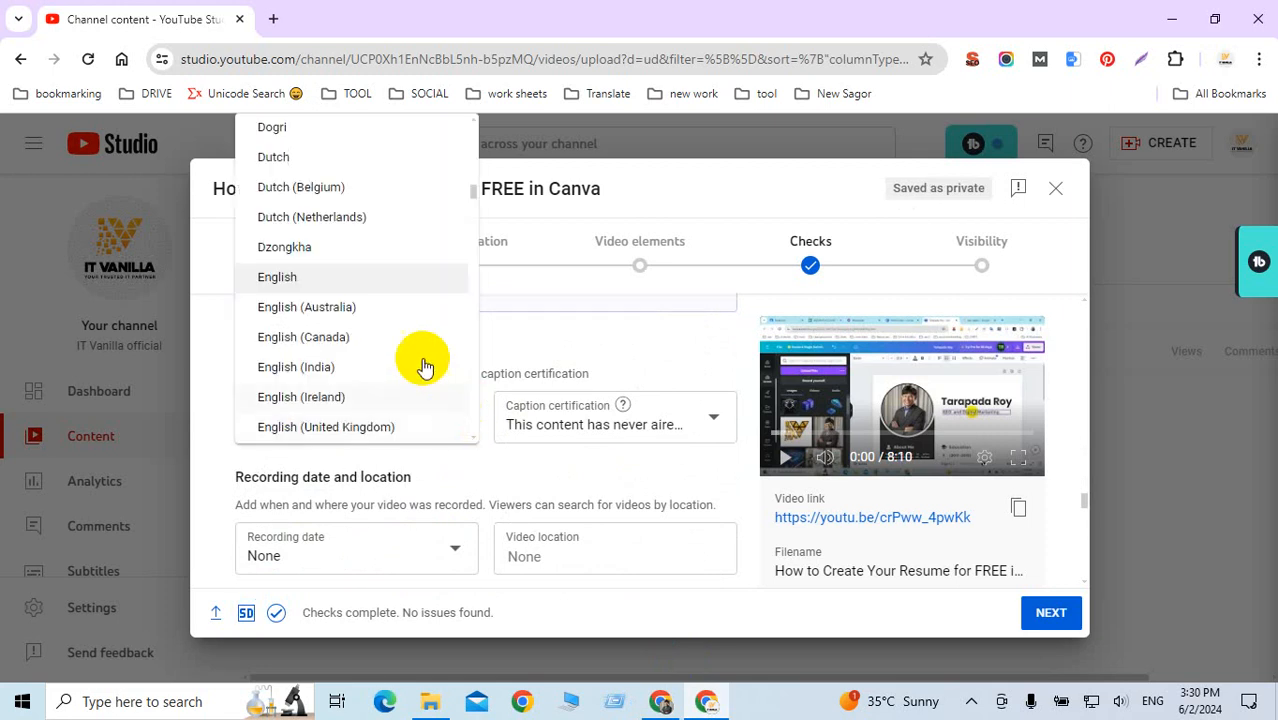
{"action": "scroll", "coordinate": [382, 322], "scroll_direction": "up", "scroll_amount": 3}
{"action": "scroll", "coordinate": [382, 322], "scroll_direction": "up", "scroll_amount": 5}
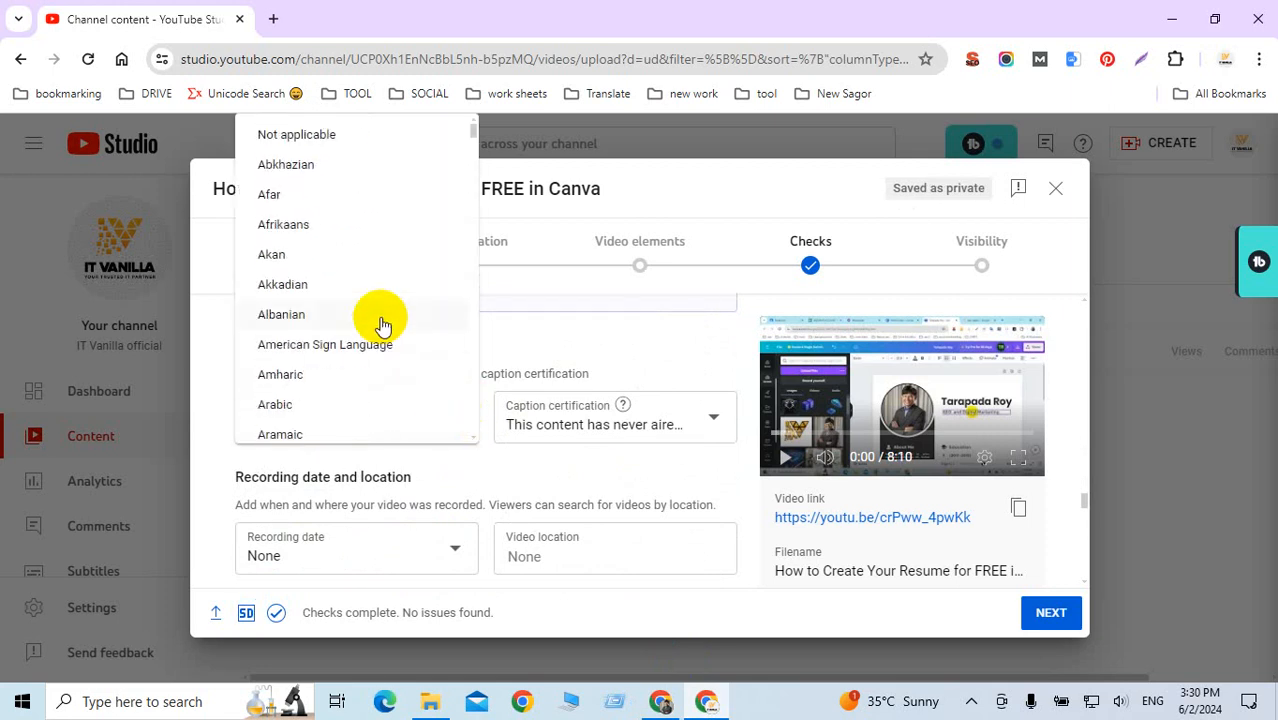
{"action": "scroll", "coordinate": [382, 322], "scroll_direction": "down", "scroll_amount": 4}
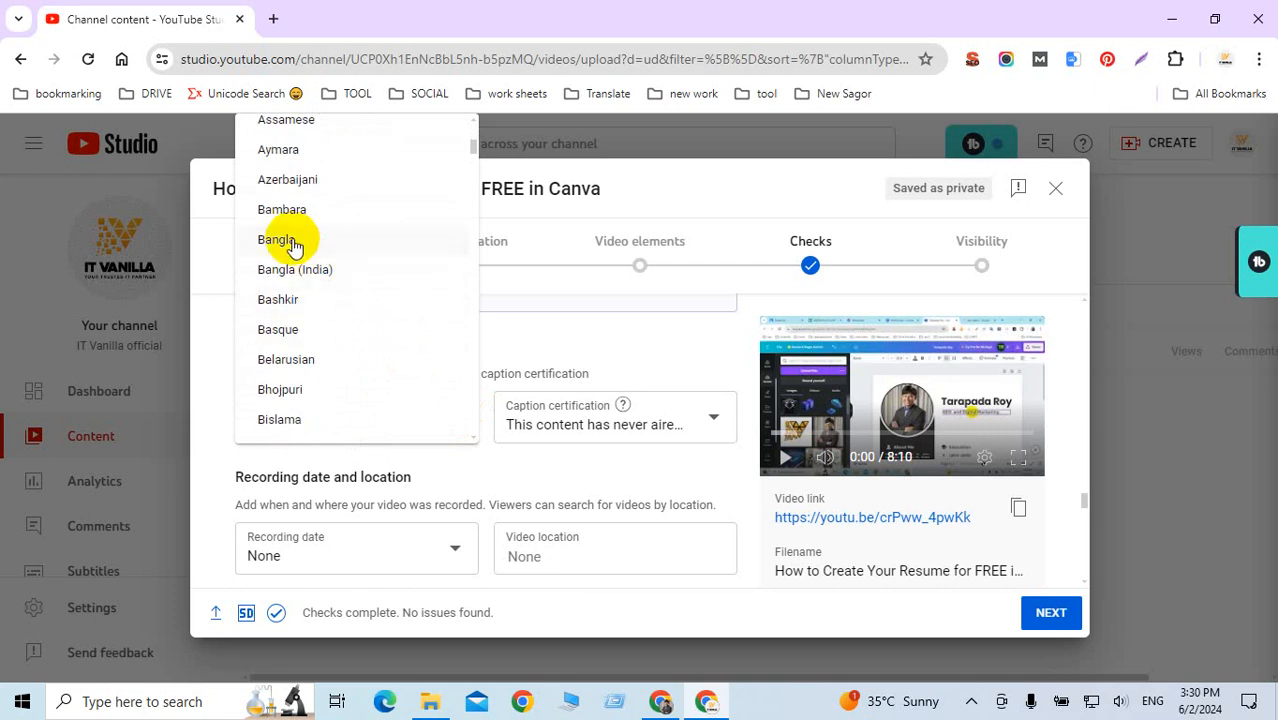
{"action": "left_click", "coordinate": [293, 246]}
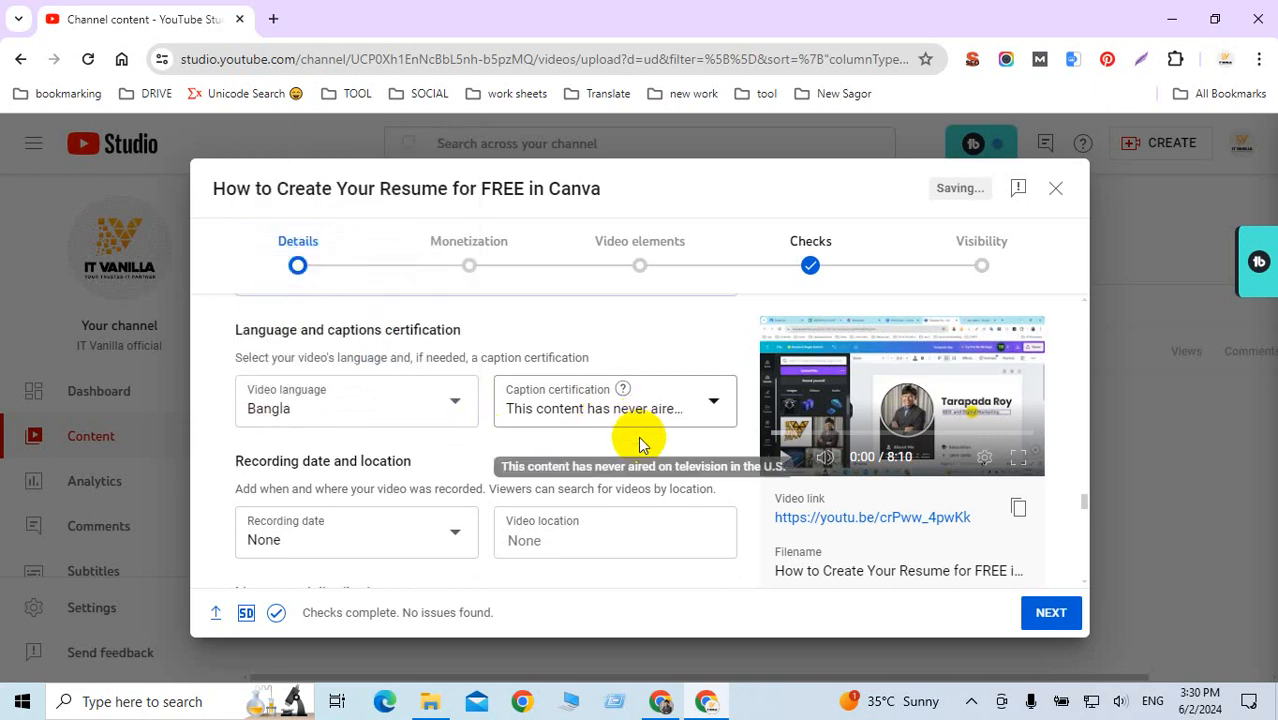
Choose "This content has never aired on television in the U.S." as the caption certification.
{"action": "scroll", "coordinate": [638, 436], "scroll_direction": "down", "scroll_amount": 1}
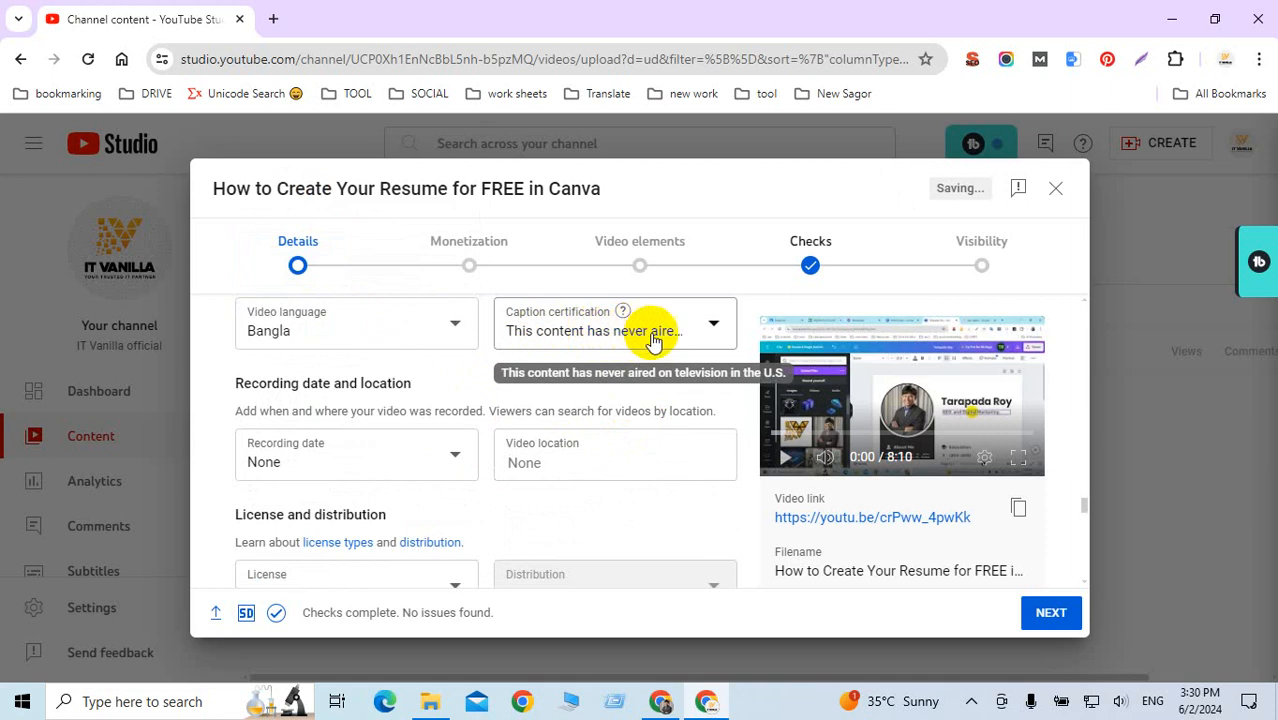
{"action": "left_click", "coordinate": [700, 331]}
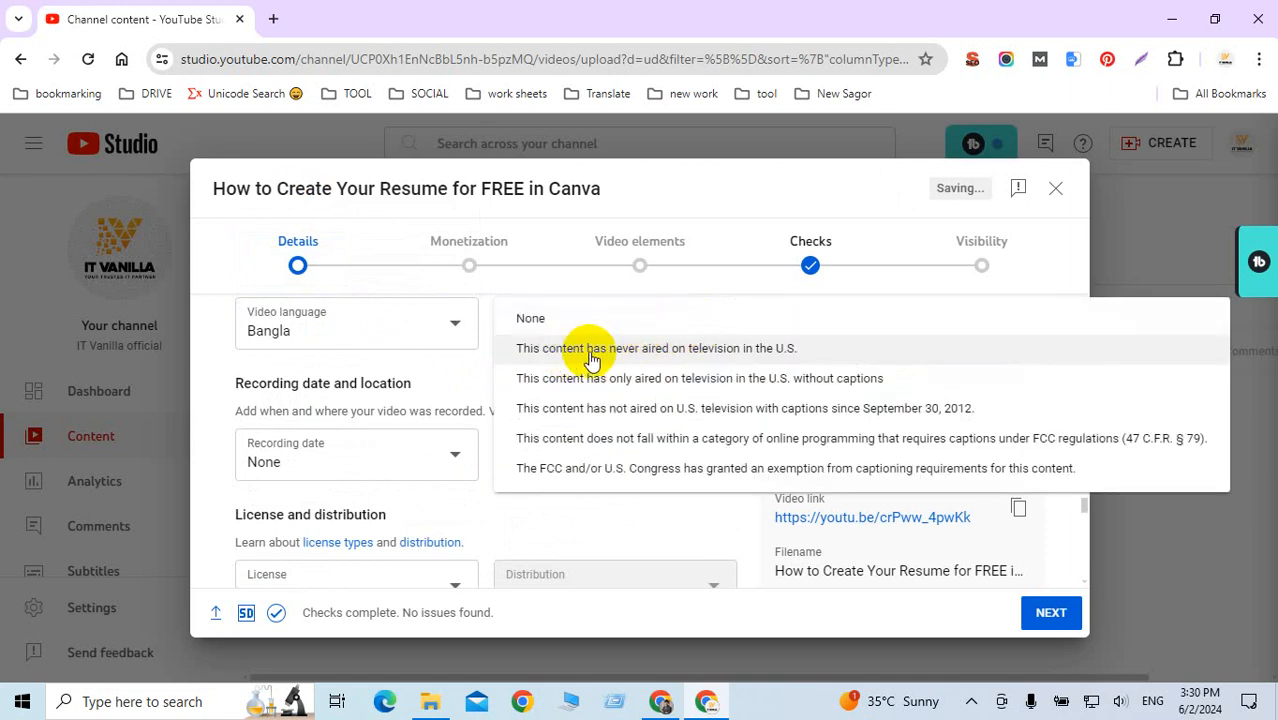
{"action": "left_click", "coordinate": [768, 354]}
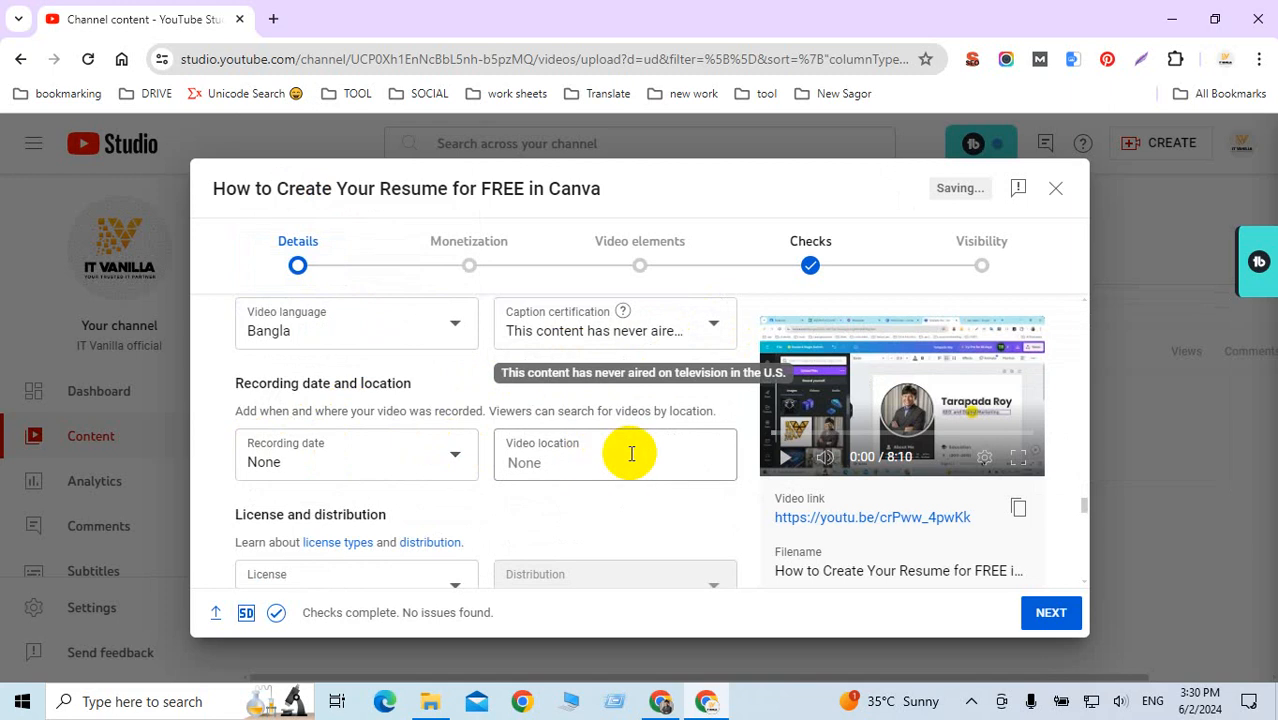
Keep the video's category as Education and set its type to Activity.
{"action": "scroll", "coordinate": [632, 454], "scroll_direction": "down", "scroll_amount": 3}
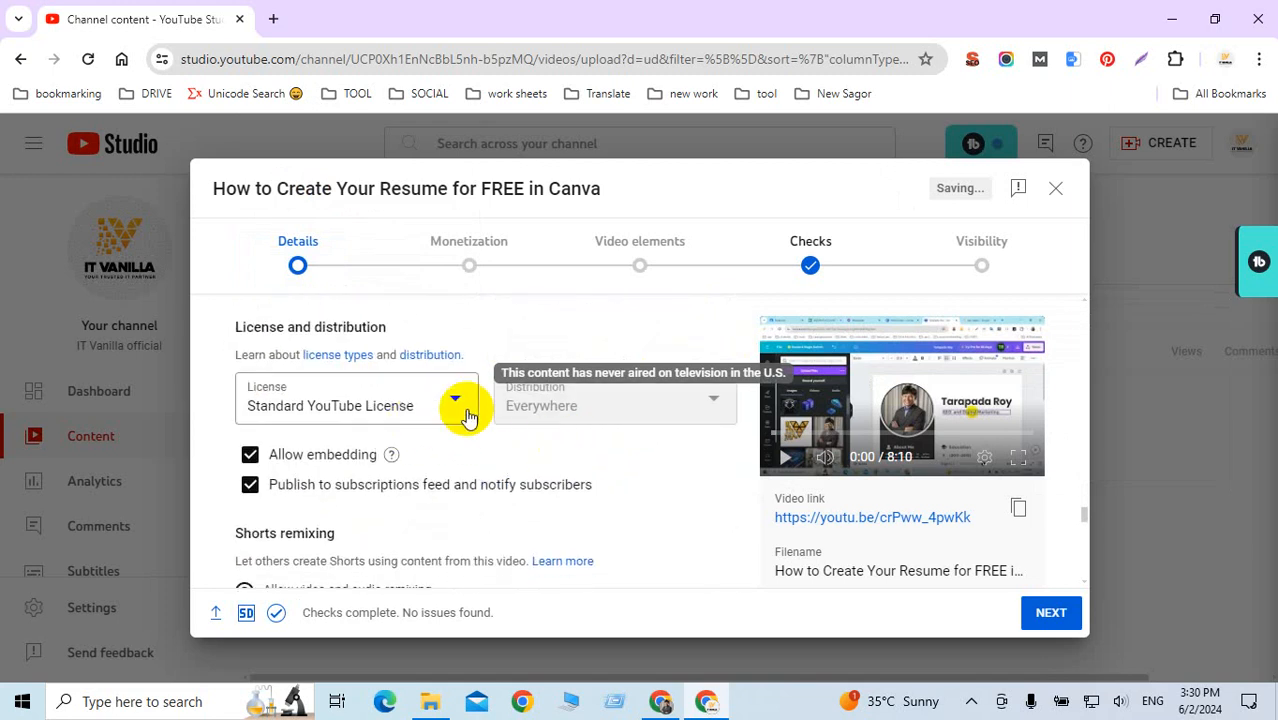
{"action": "scroll", "coordinate": [584, 416], "scroll_direction": "down", "scroll_amount": 3}
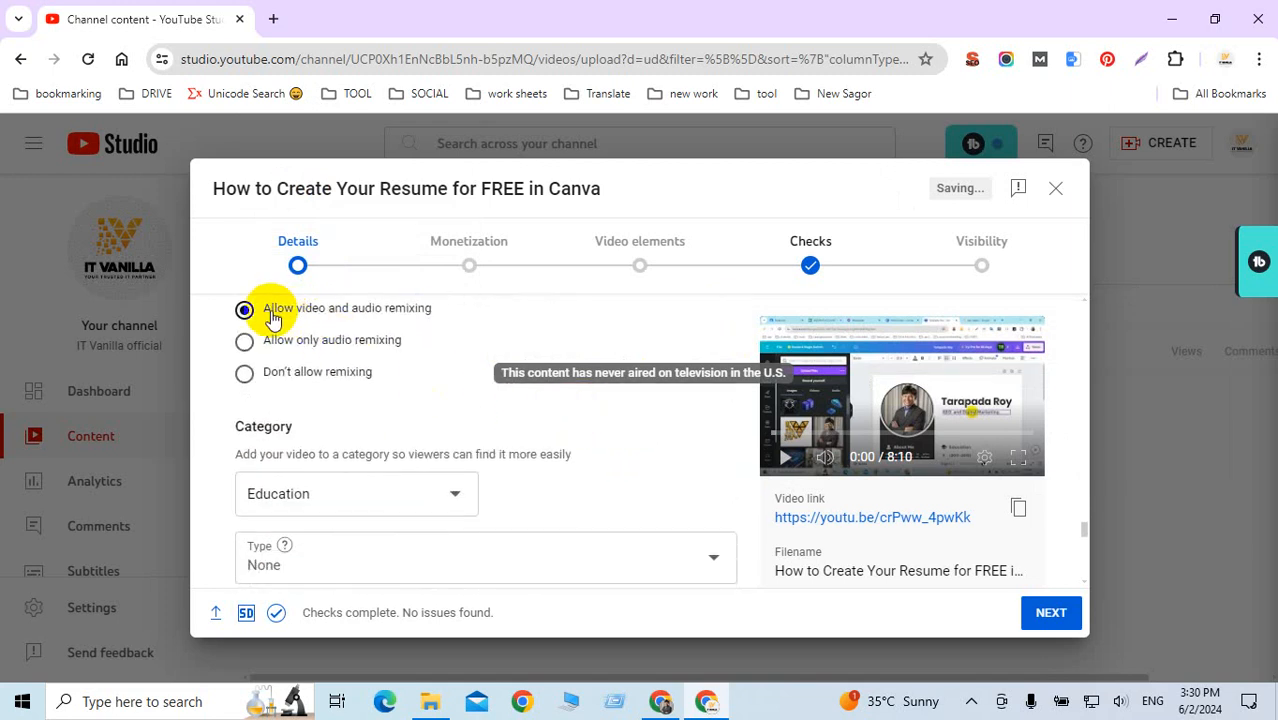
{"action": "left_click", "coordinate": [455, 498]}
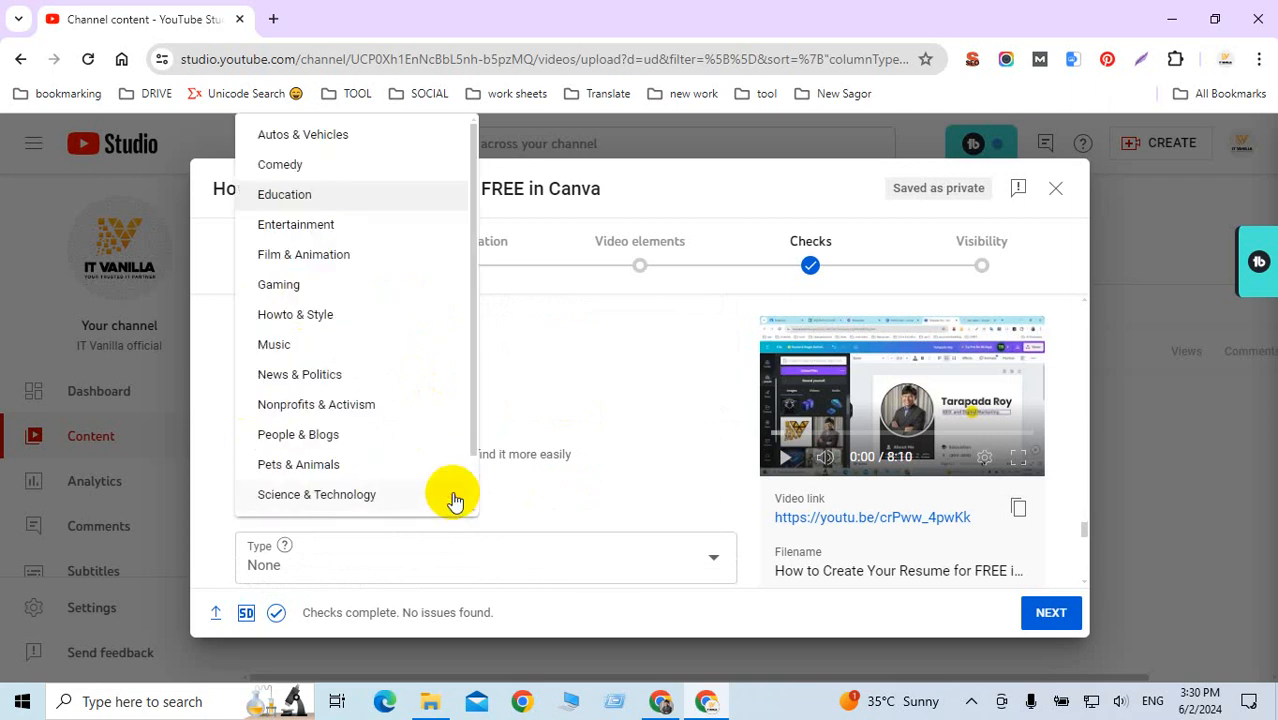
{"action": "left_click", "coordinate": [572, 486]}
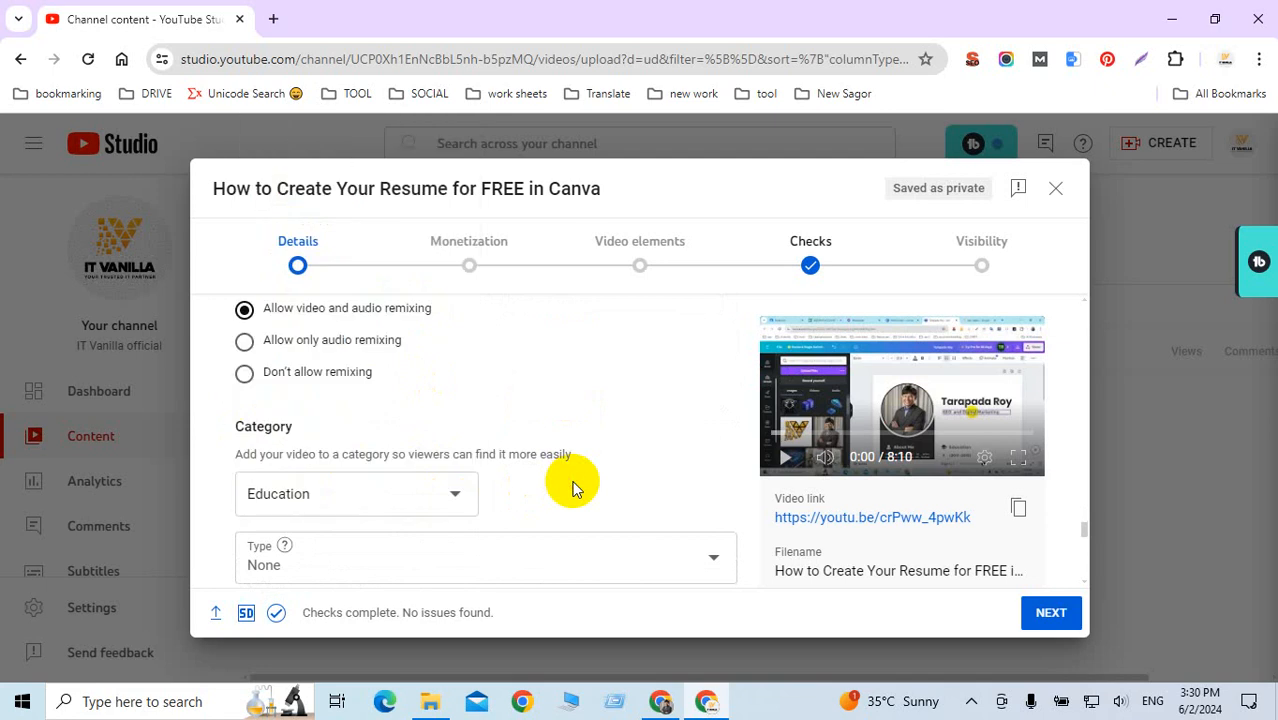
{"action": "scroll", "coordinate": [408, 485], "scroll_direction": "down", "scroll_amount": 2}
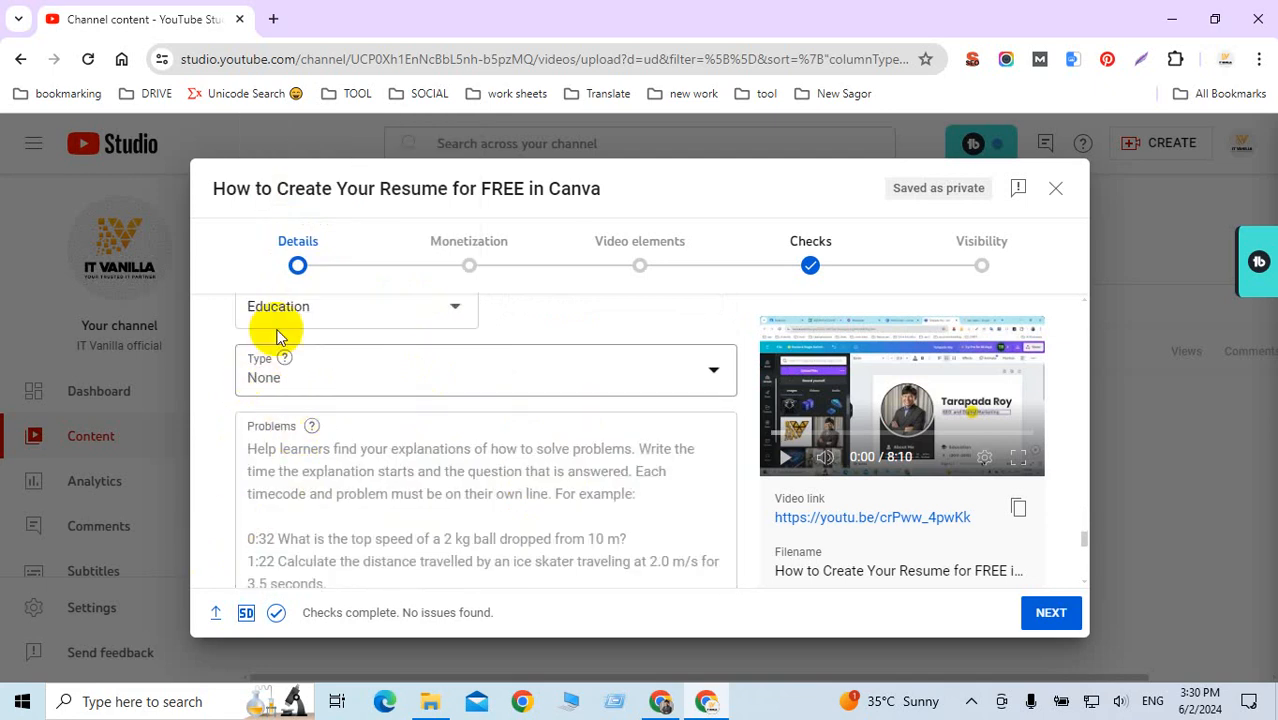
{"action": "left_click", "coordinate": [593, 382]}
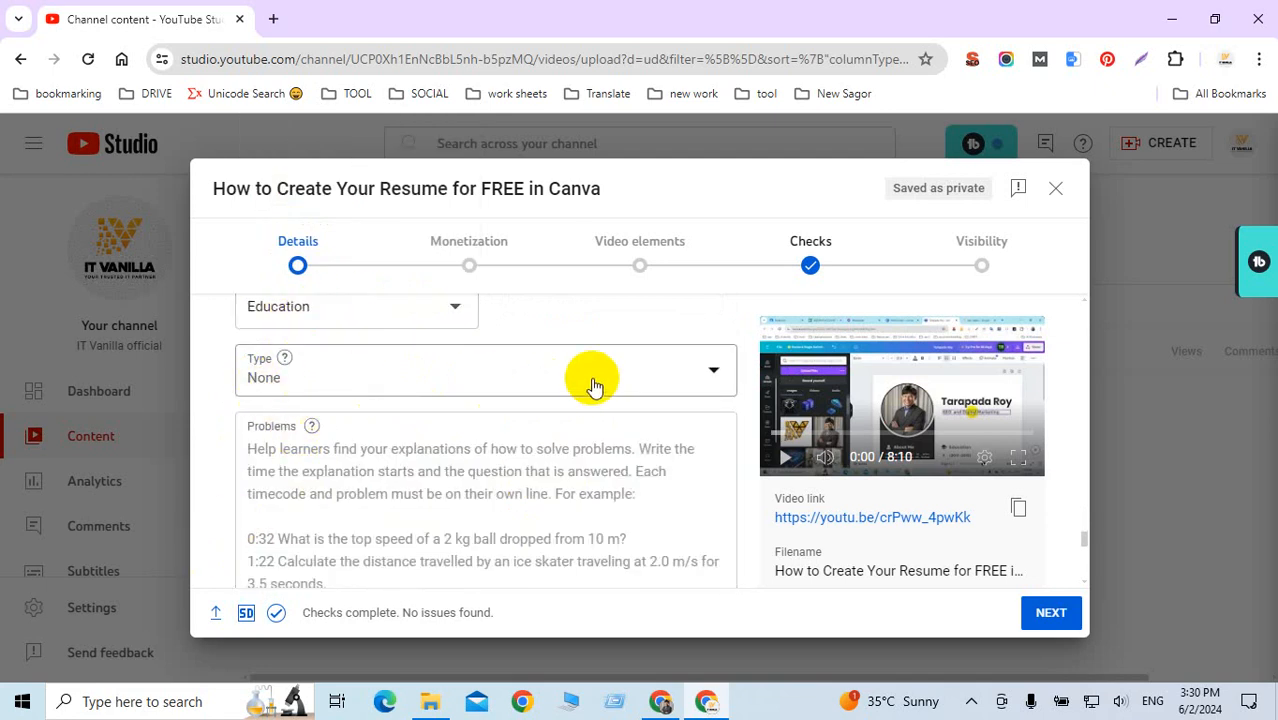
{"action": "left_click", "coordinate": [294, 408]}
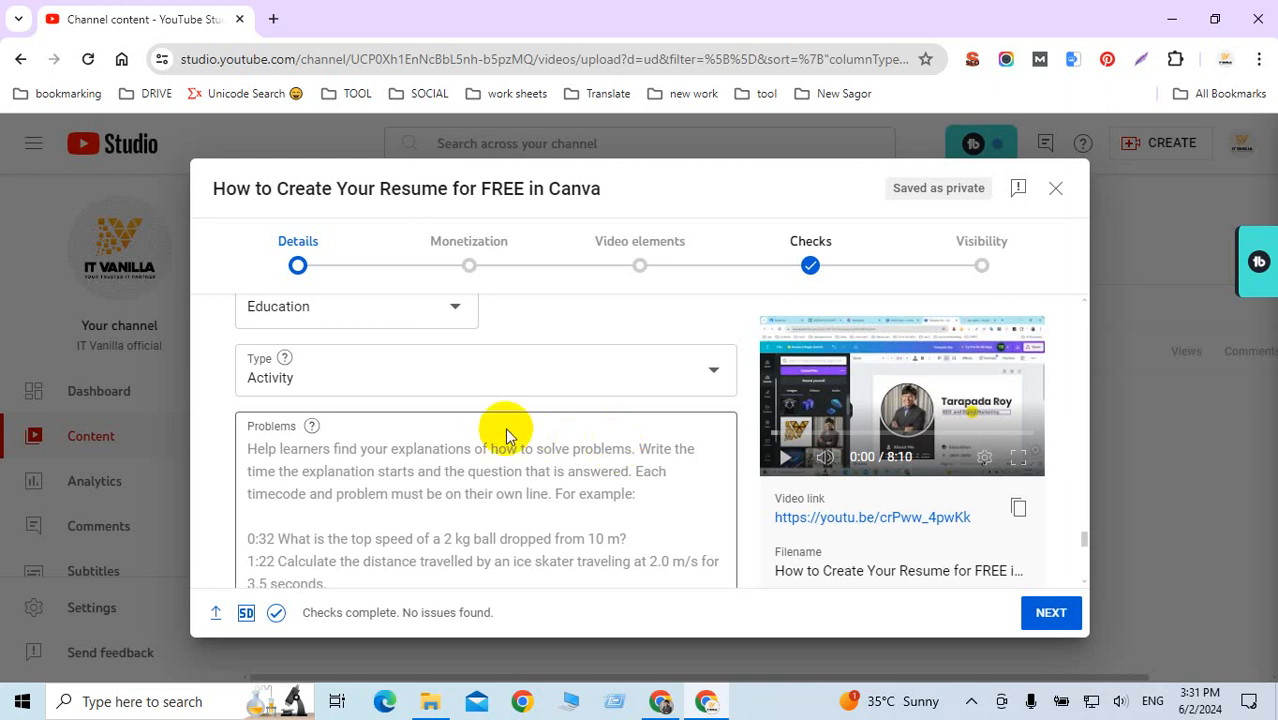
Set the level to Advanced under the Bangladesh academic system.
{"action": "scroll", "coordinate": [599, 399], "scroll_direction": "down", "scroll_amount": 2}
{"action": "scroll", "coordinate": [599, 399], "scroll_direction": "up", "scroll_amount": 2}
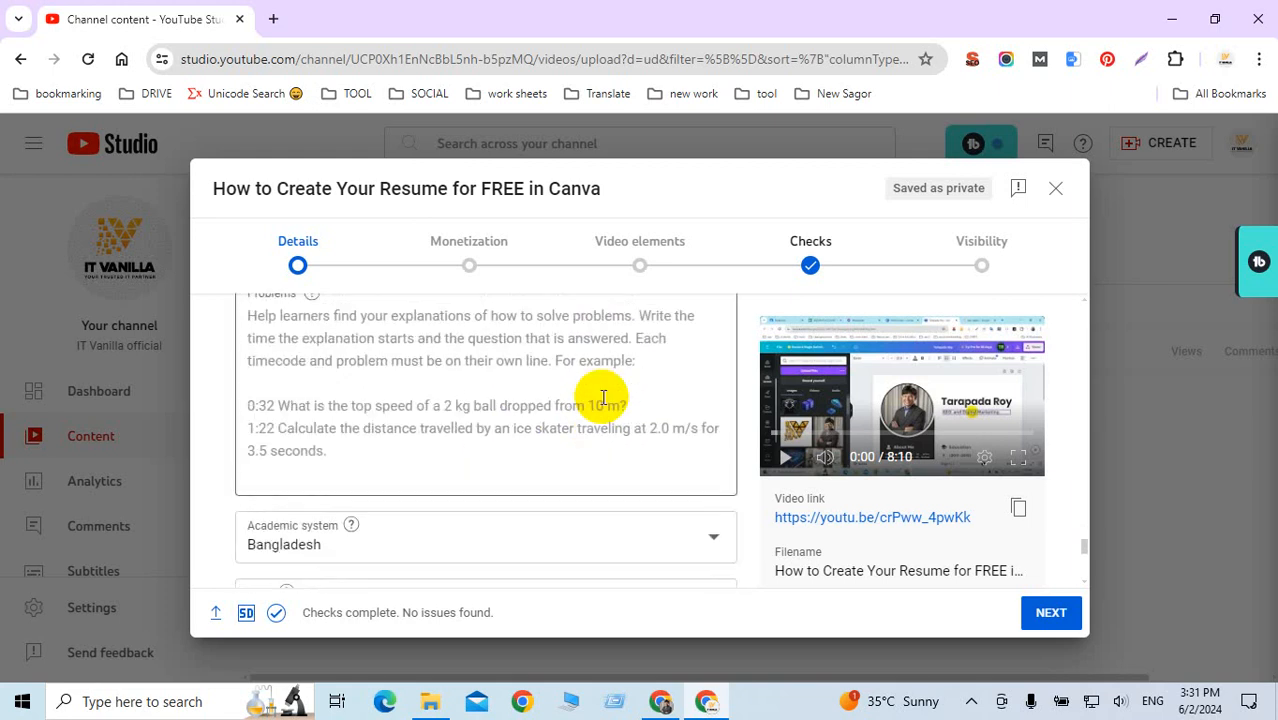
{"action": "scroll", "coordinate": [601, 405], "scroll_direction": "down", "scroll_amount": 3}
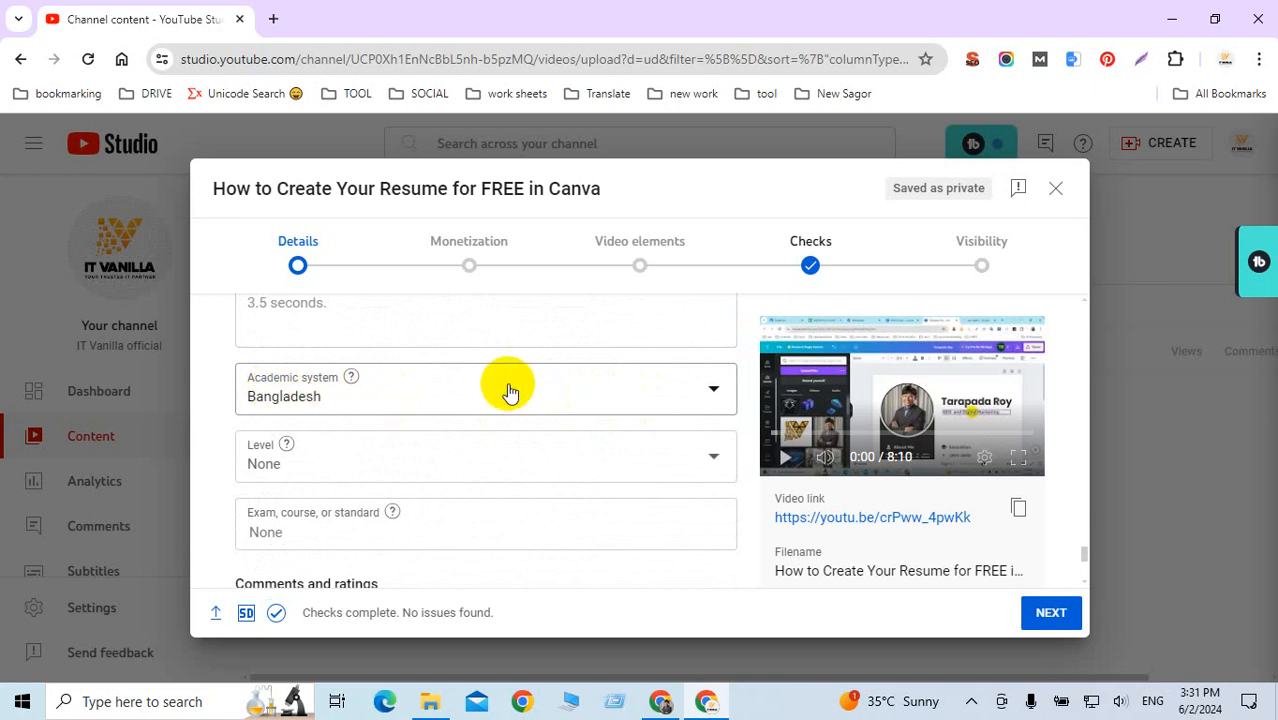
{"action": "scroll", "coordinate": [565, 403], "scroll_direction": "down", "scroll_amount": 1}
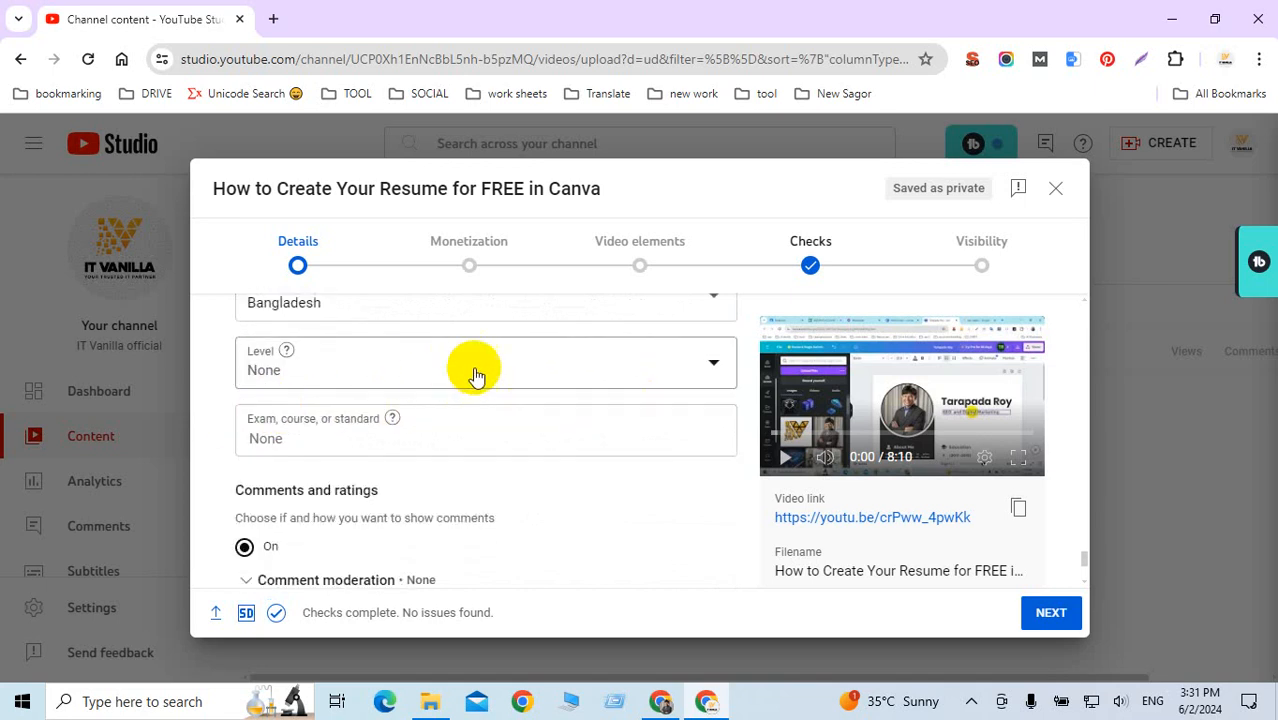
{"action": "left_click", "coordinate": [568, 373]}
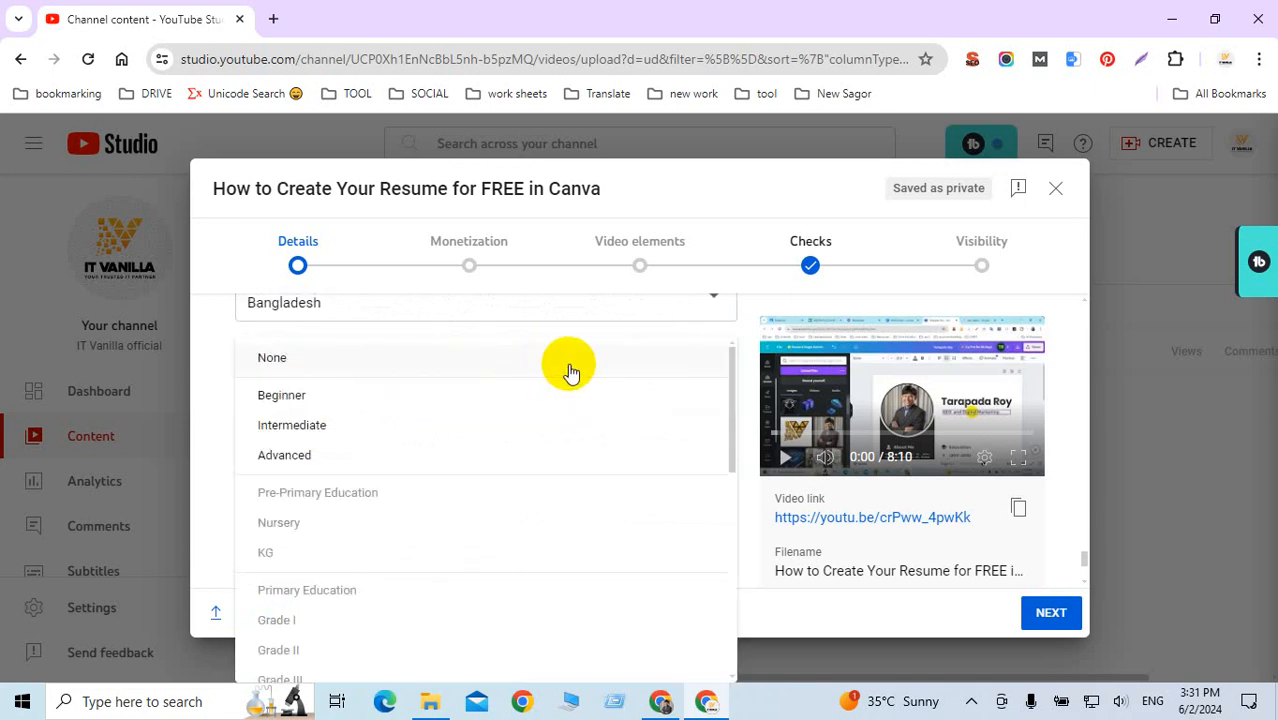
{"action": "left_click", "coordinate": [306, 454]}
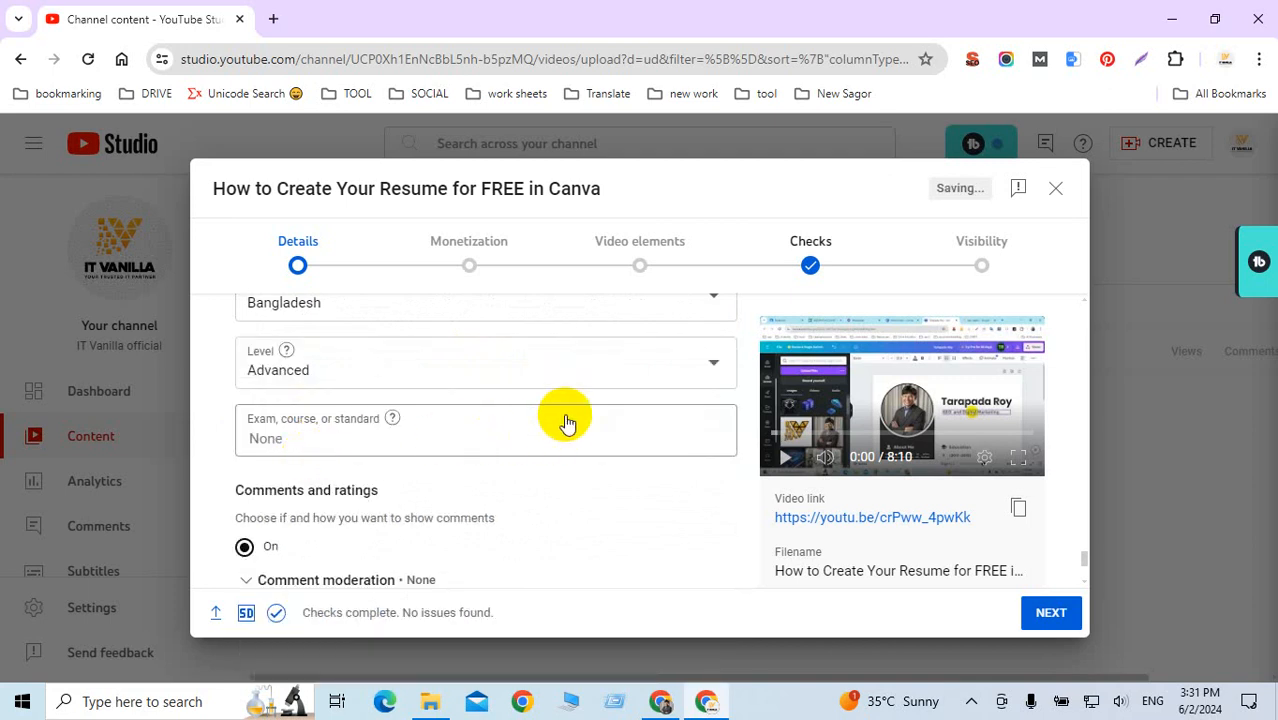
Check the comments and ratings settings, and review the completed video details including the title and description.
{"action": "scroll", "coordinate": [536, 443], "scroll_direction": "down", "scroll_amount": 2}
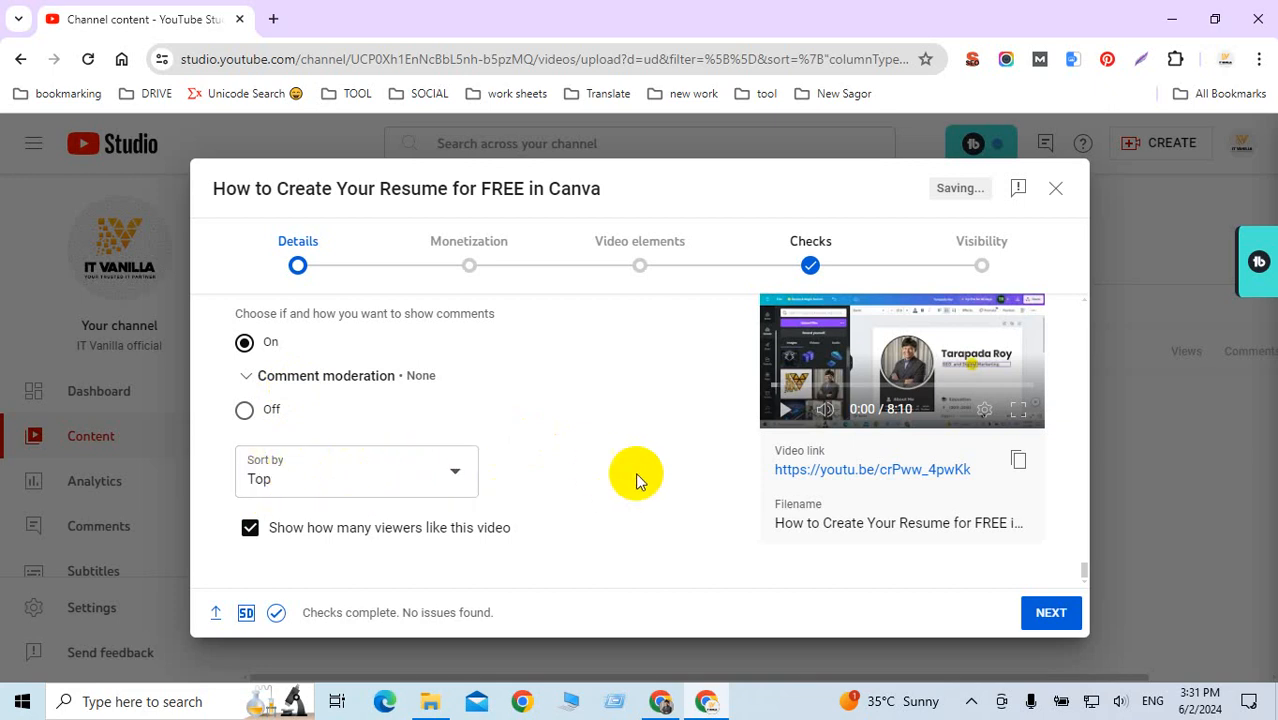
{"action": "scroll", "coordinate": [690, 460], "scroll_direction": "up", "scroll_amount": 5}
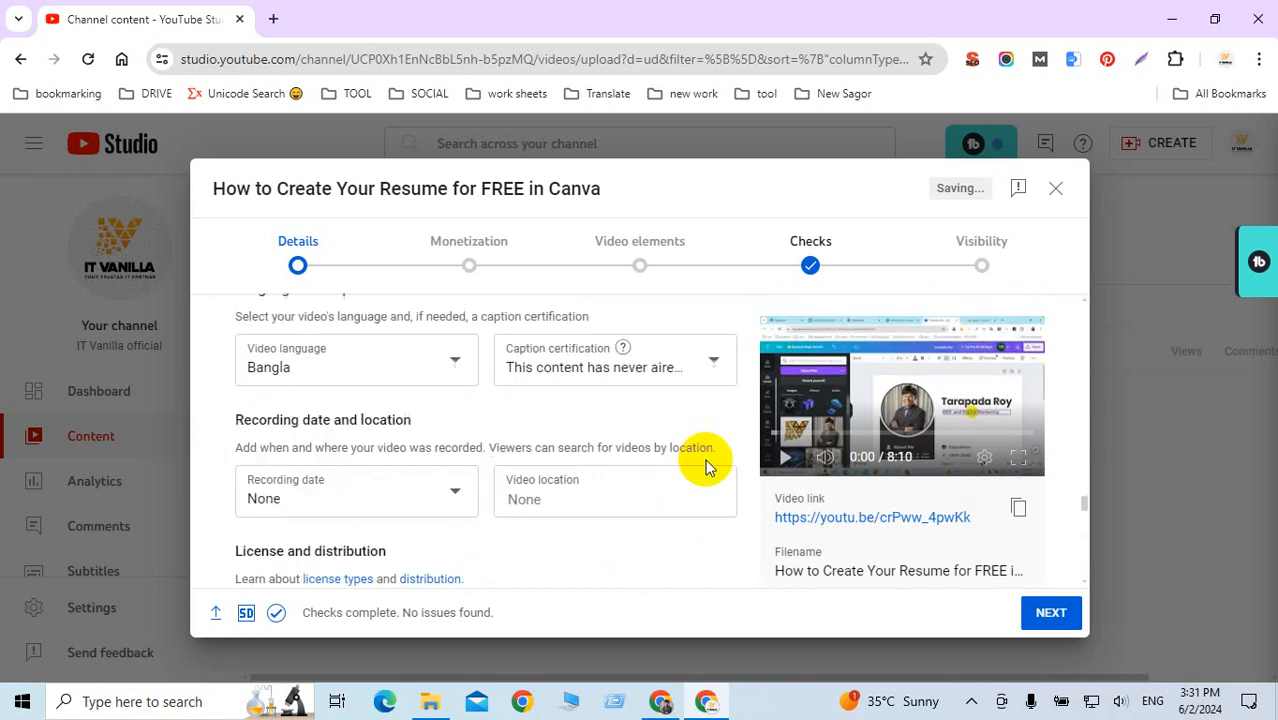
{"action": "scroll", "coordinate": [705, 463], "scroll_direction": "up", "scroll_amount": 15}
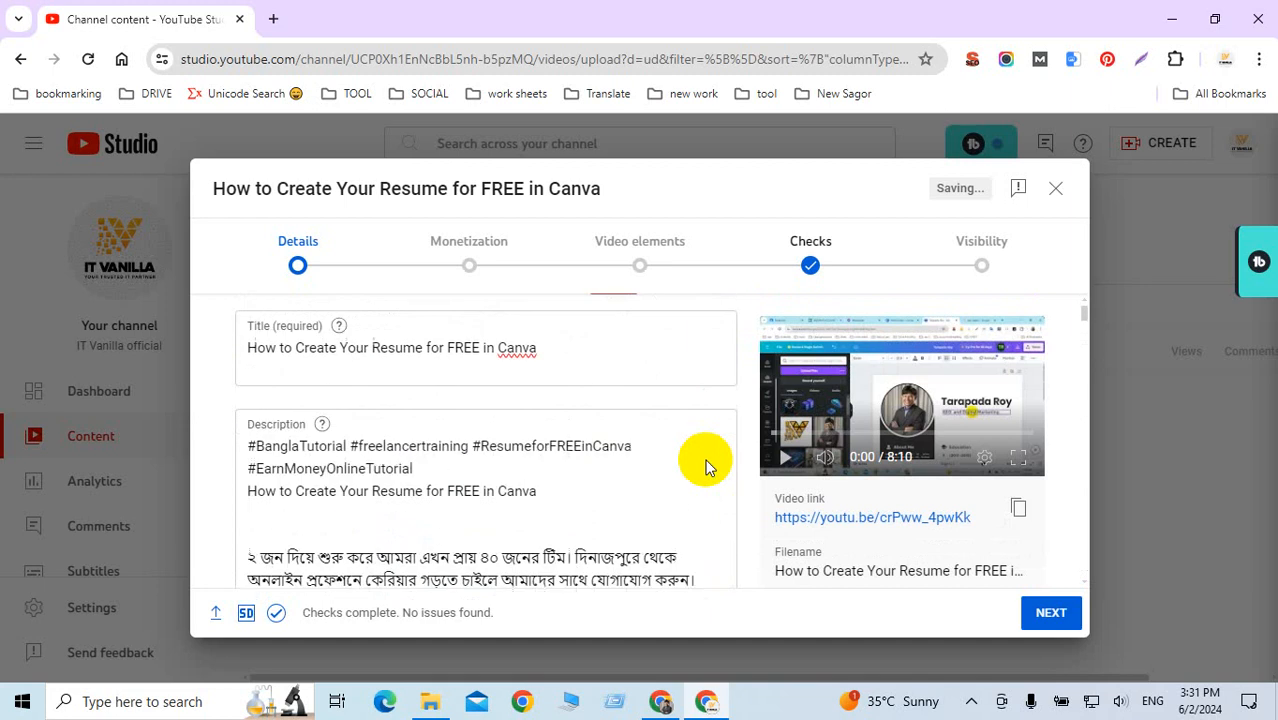
{"action": "scroll", "coordinate": [705, 466], "scroll_direction": "up", "scroll_amount": 1}
{"action": "scroll", "coordinate": [800, 450], "scroll_direction": "down", "scroll_amount": 5}
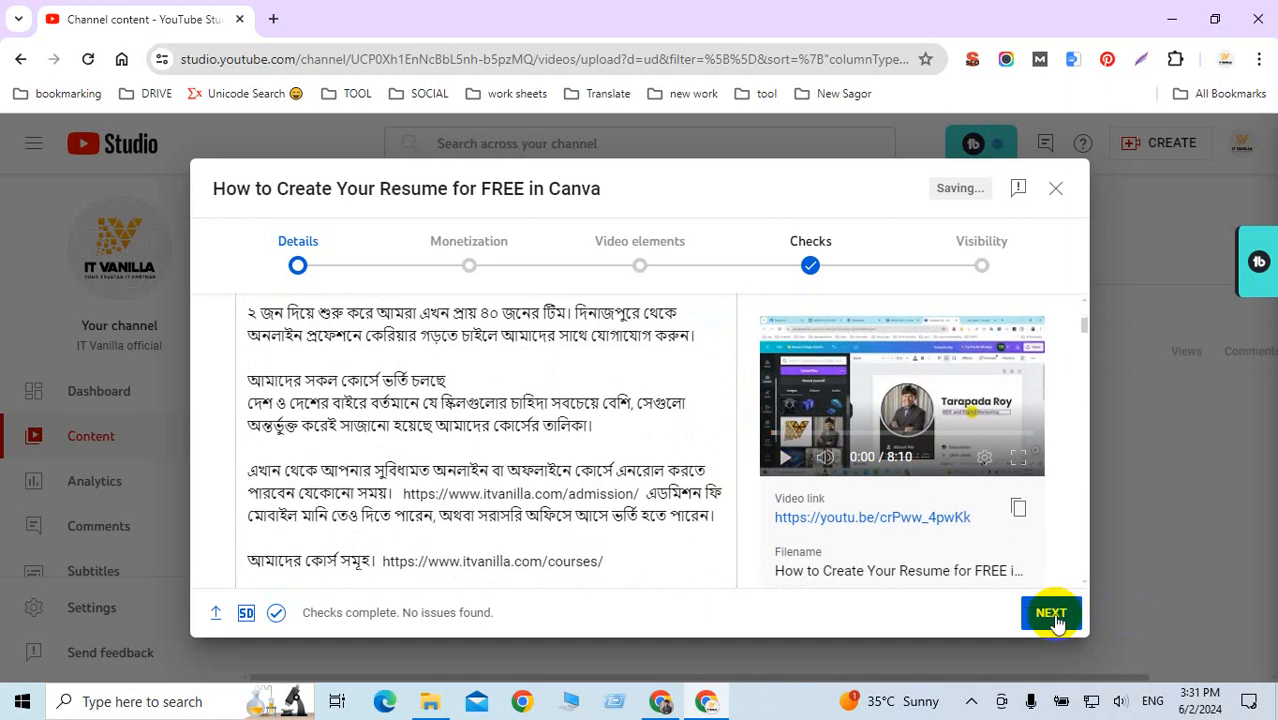
Turn monetization on for the video with mid-roll ads kept enabled, and continue to the ad suitability section.
{"action": "left_click", "coordinate": [1052, 614]}
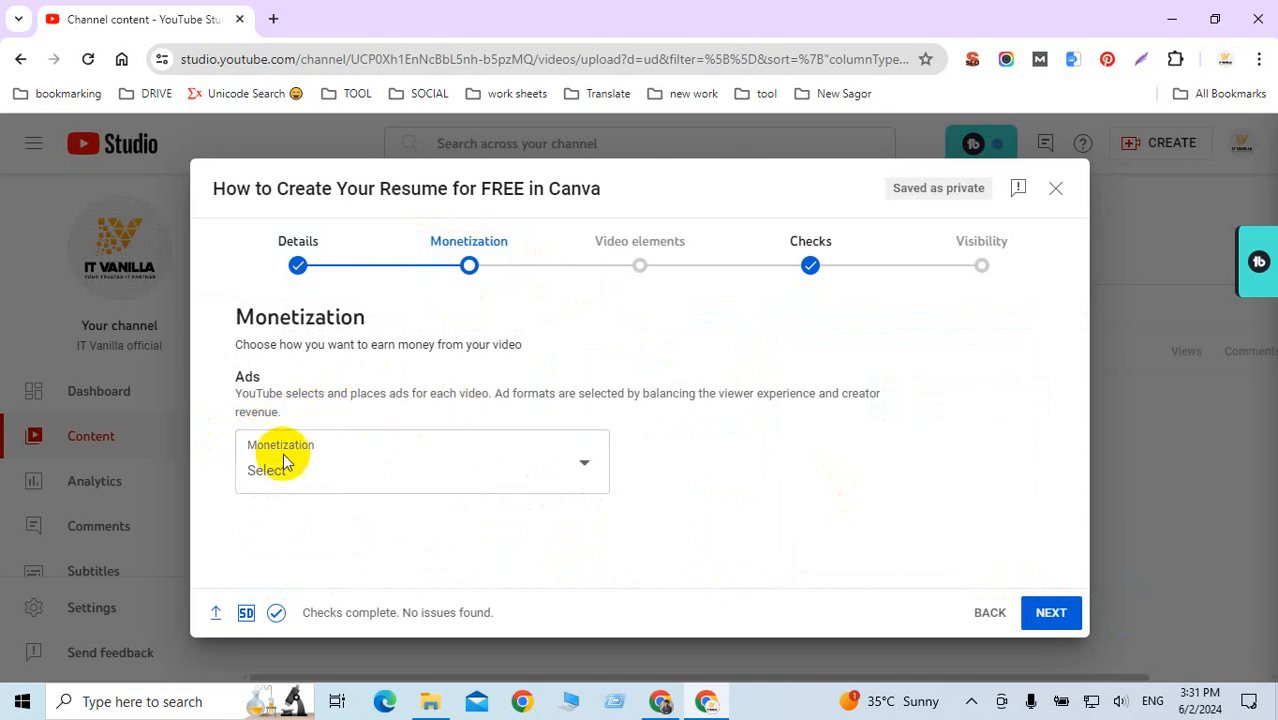
{"action": "left_click", "coordinate": [576, 467]}
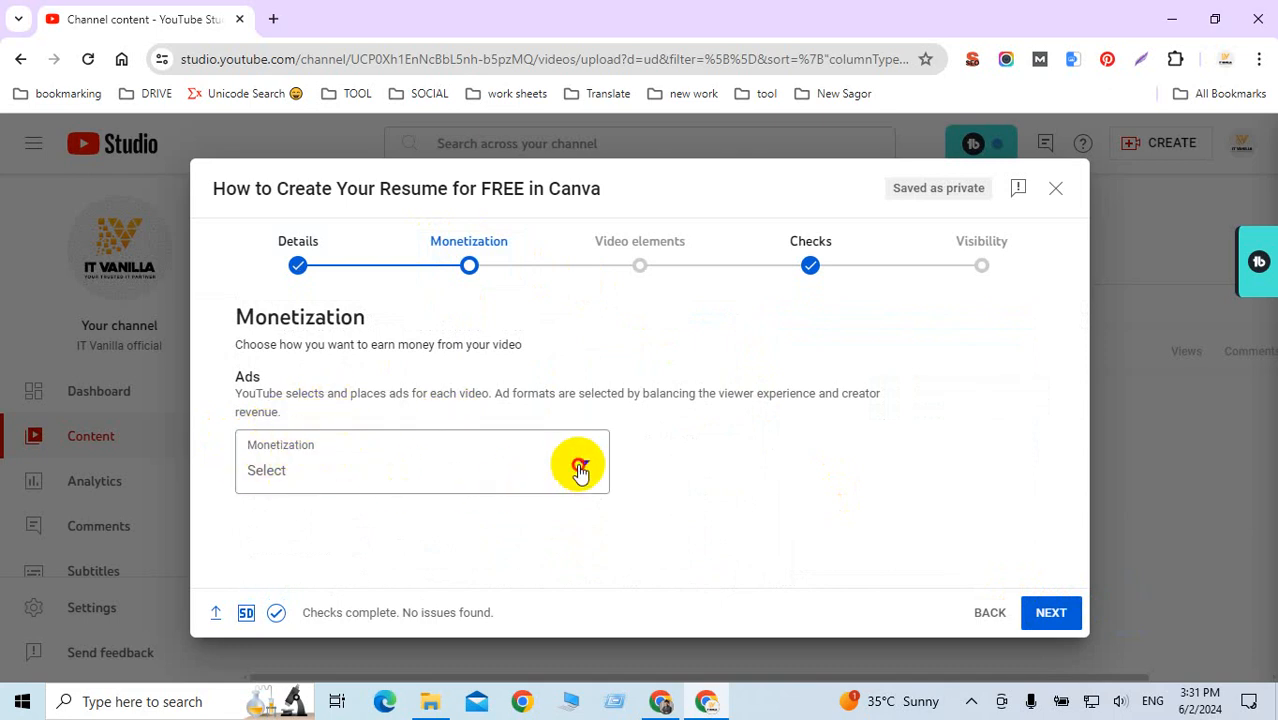
{"action": "left_click", "coordinate": [266, 458]}
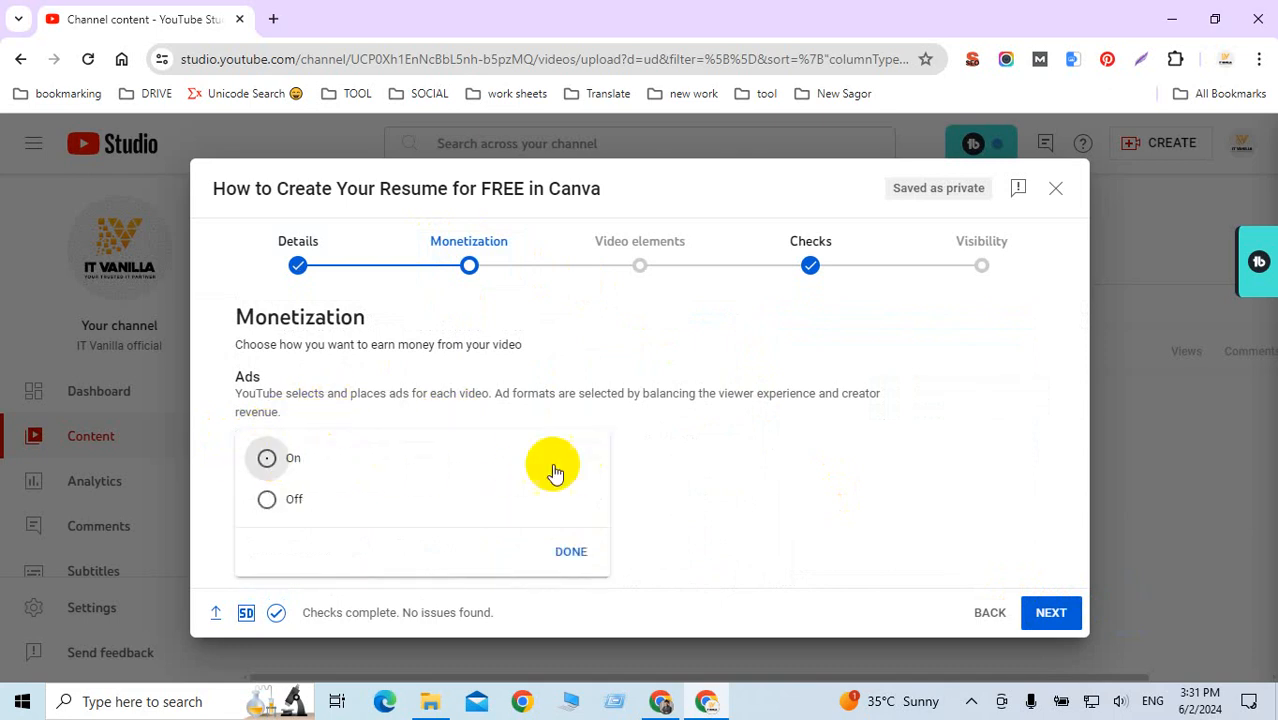
{"action": "left_click", "coordinate": [585, 557]}
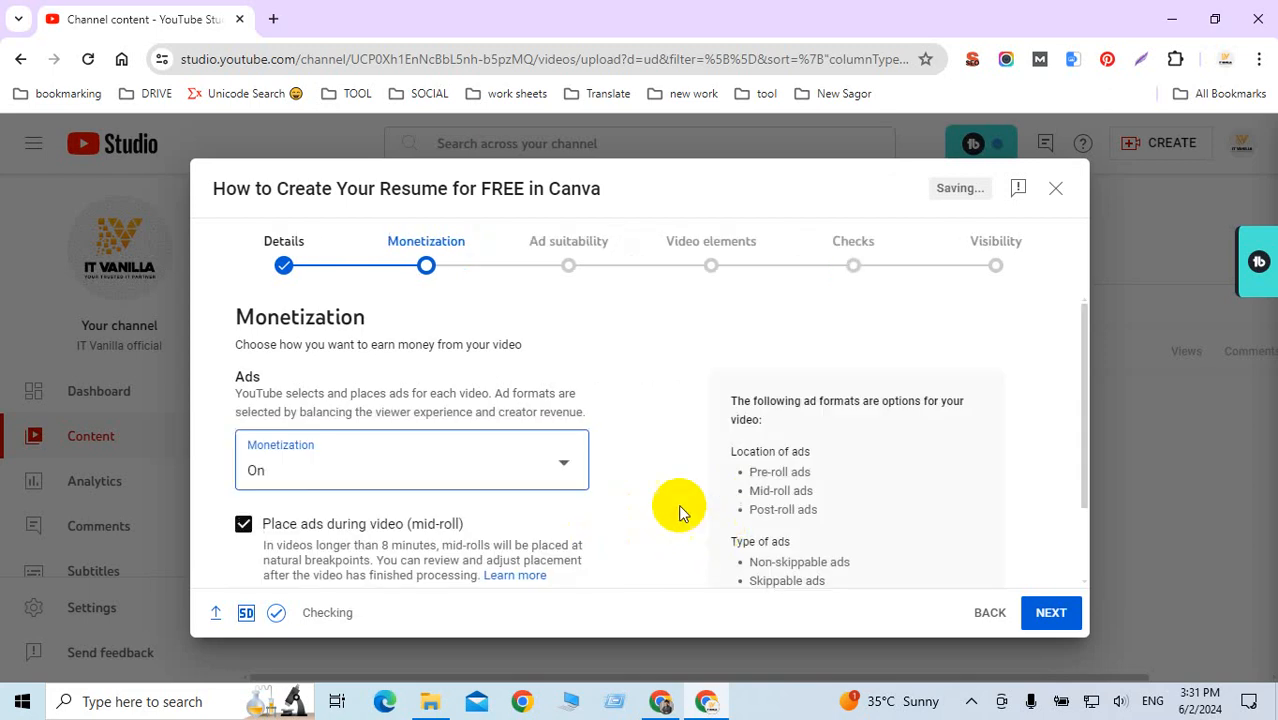
{"action": "scroll", "coordinate": [622, 480], "scroll_direction": "down", "scroll_amount": 1}
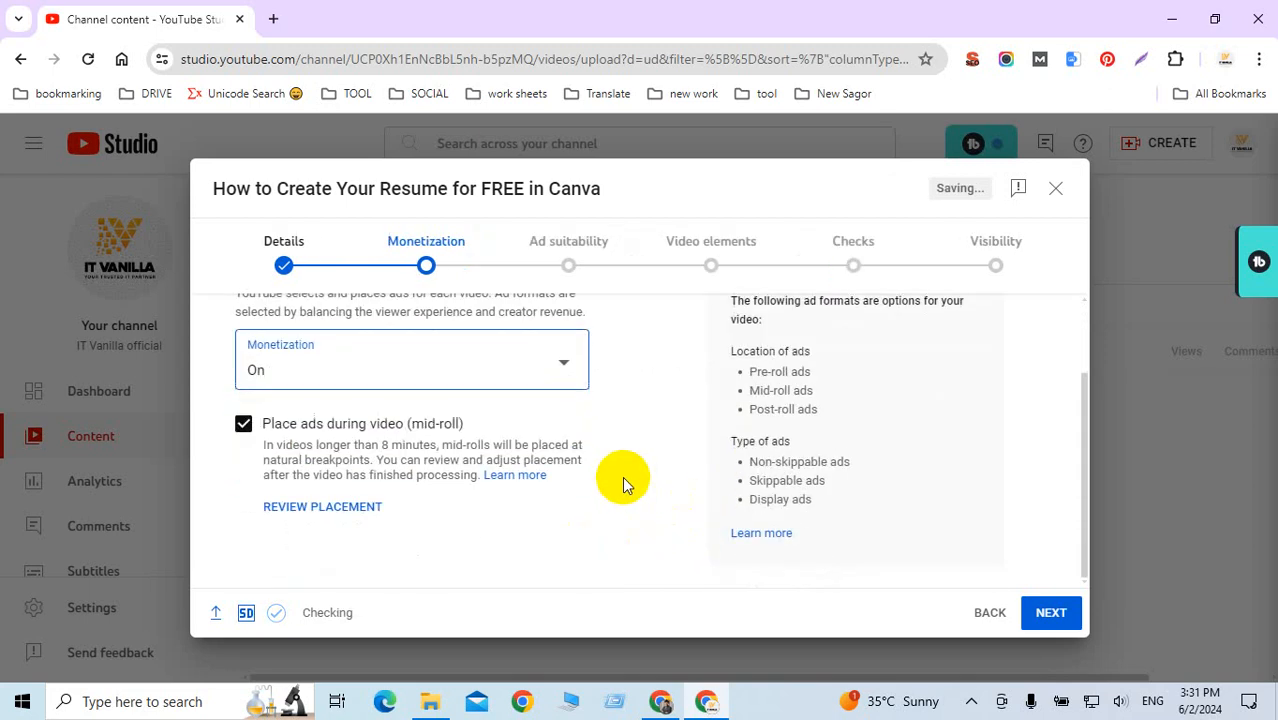
{"action": "left_click", "coordinate": [1051, 612]}
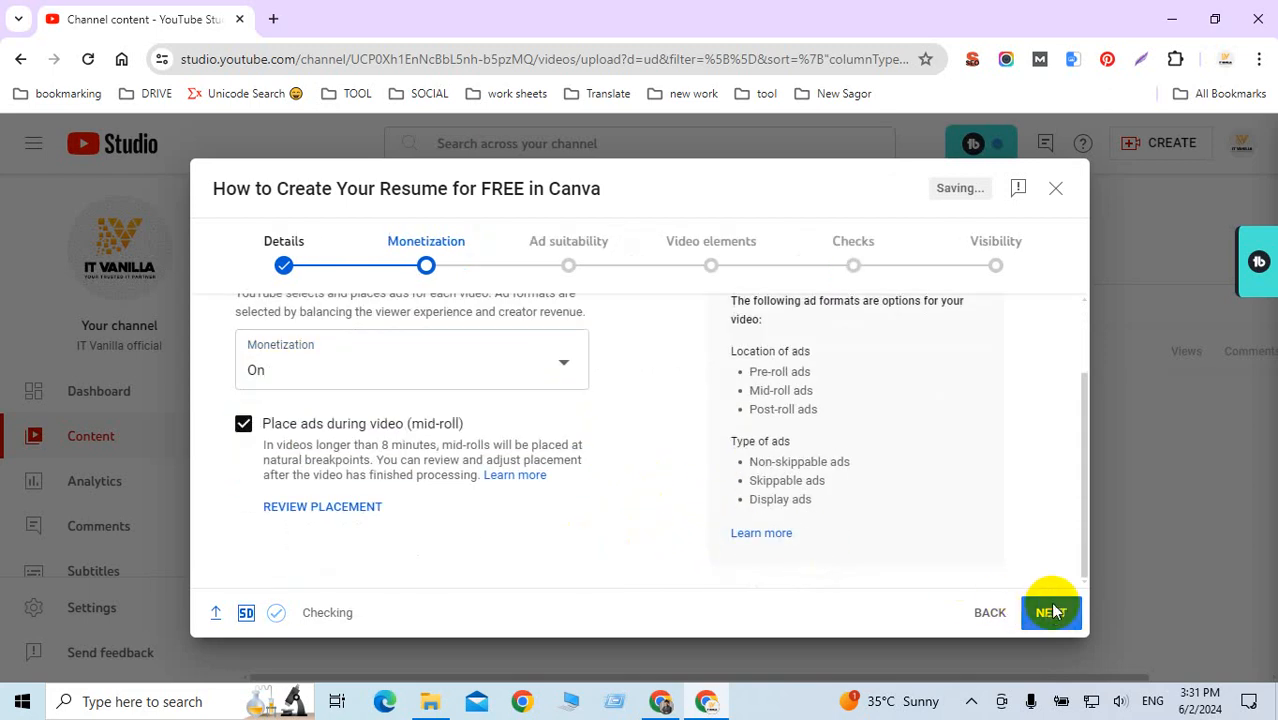
Review the content categories in the ad suitability questionnaire, from inappropriate language to controversial issues.
{"action": "scroll", "coordinate": [614, 413], "scroll_direction": "down", "scroll_amount": 5}
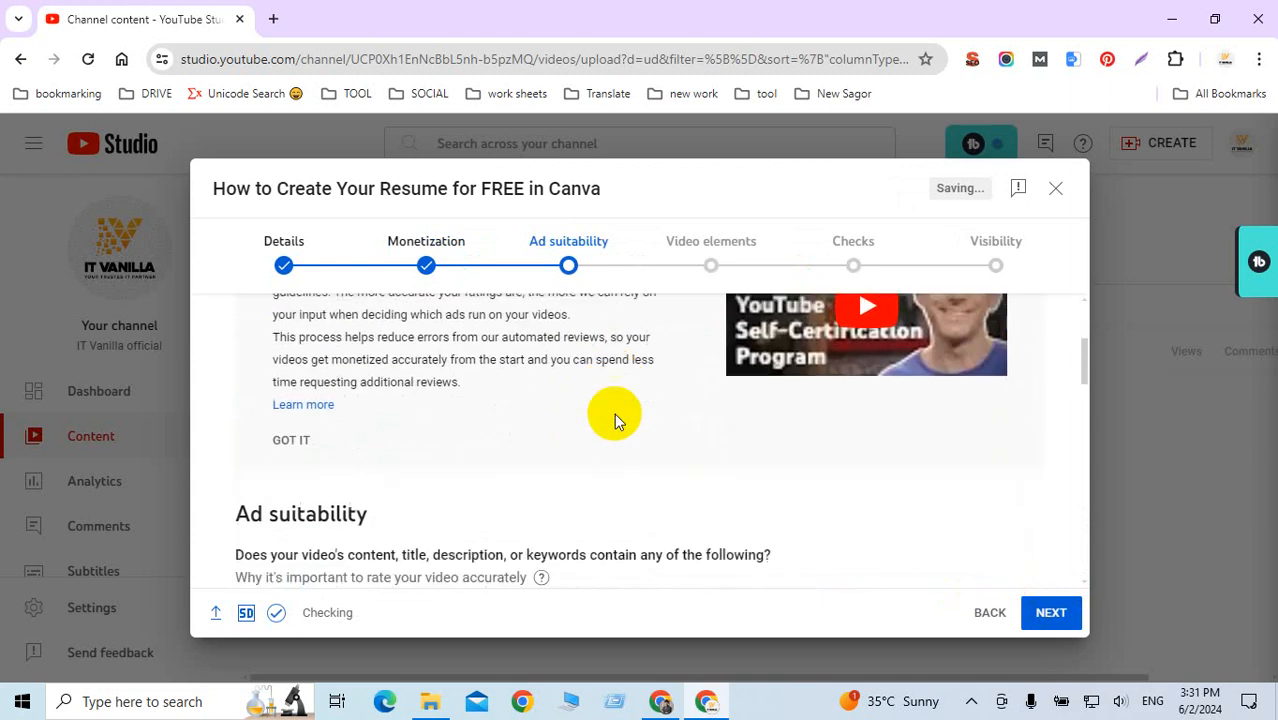
{"action": "scroll", "coordinate": [616, 417], "scroll_direction": "down", "scroll_amount": 2}
{"action": "scroll", "coordinate": [619, 416], "scroll_direction": "down", "scroll_amount": 2}
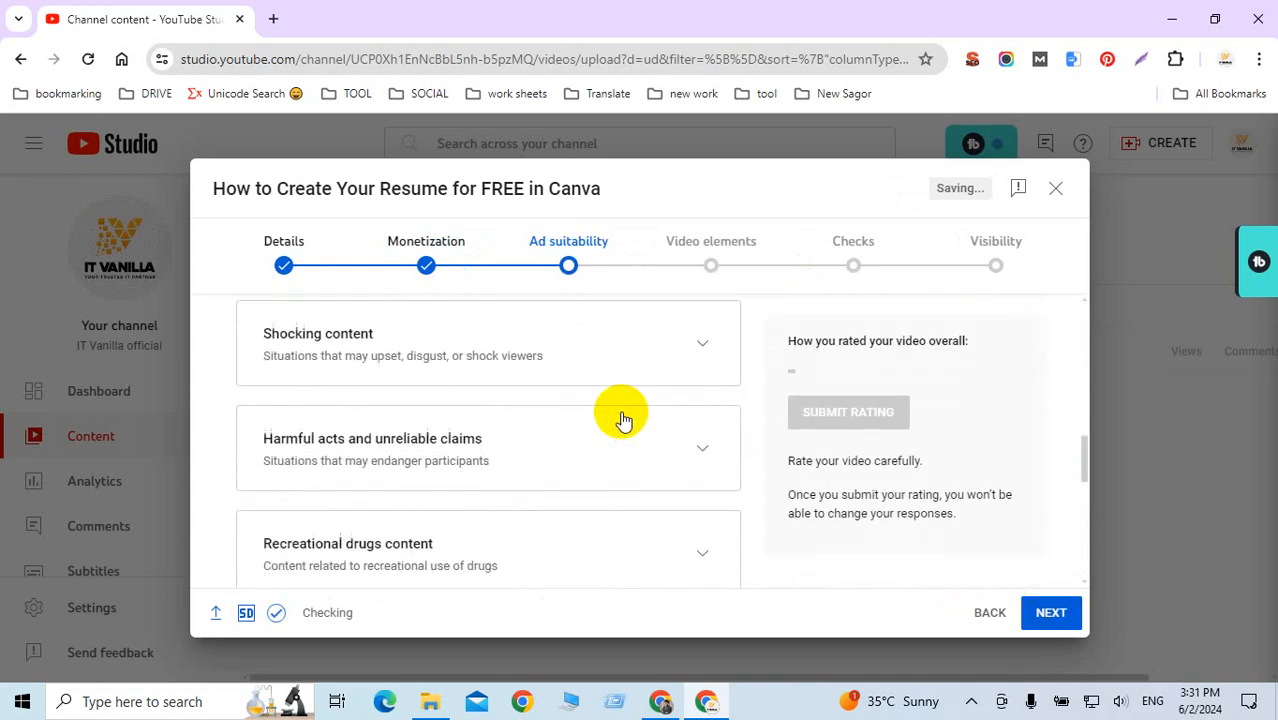
{"action": "scroll", "coordinate": [610, 405], "scroll_direction": "down", "scroll_amount": 3}
{"action": "scroll", "coordinate": [612, 443], "scroll_direction": "down", "scroll_amount": 3}
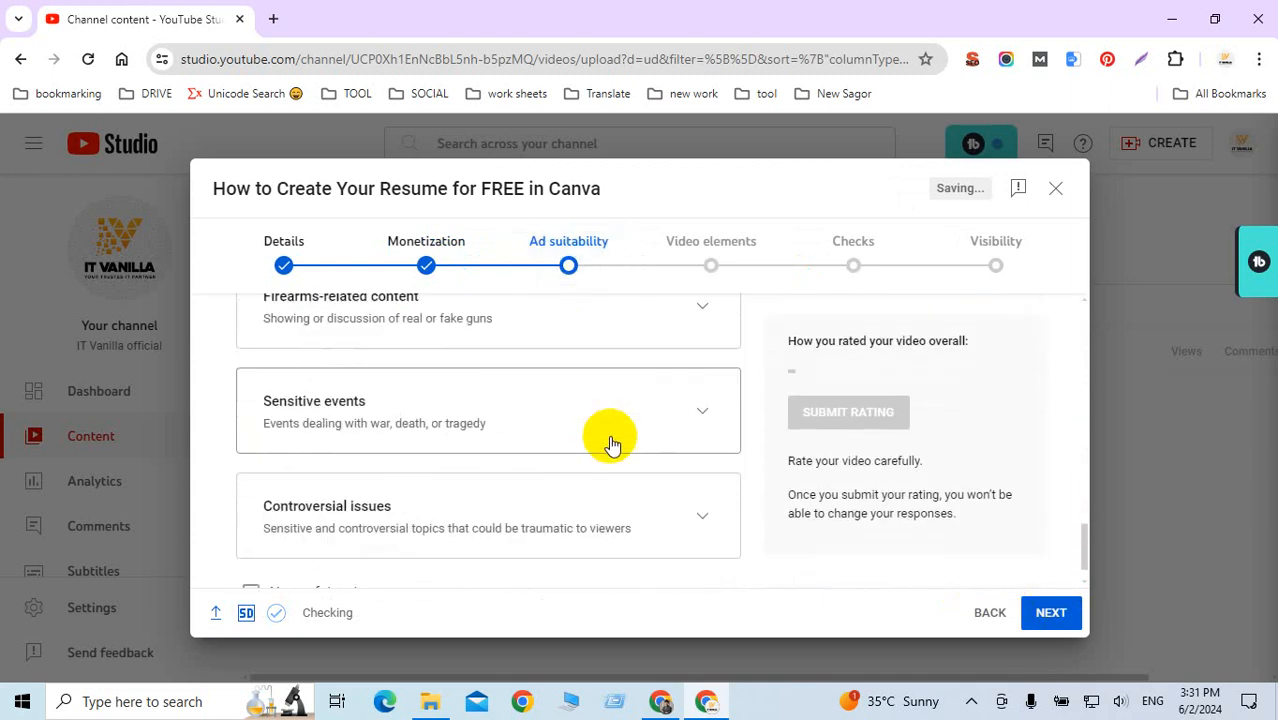
{"action": "scroll", "coordinate": [612, 443], "scroll_direction": "down", "scroll_amount": 1}
{"action": "scroll", "coordinate": [612, 443], "scroll_direction": "up", "scroll_amount": 2}
{"action": "scroll", "coordinate": [612, 443], "scroll_direction": "up", "scroll_amount": 15}
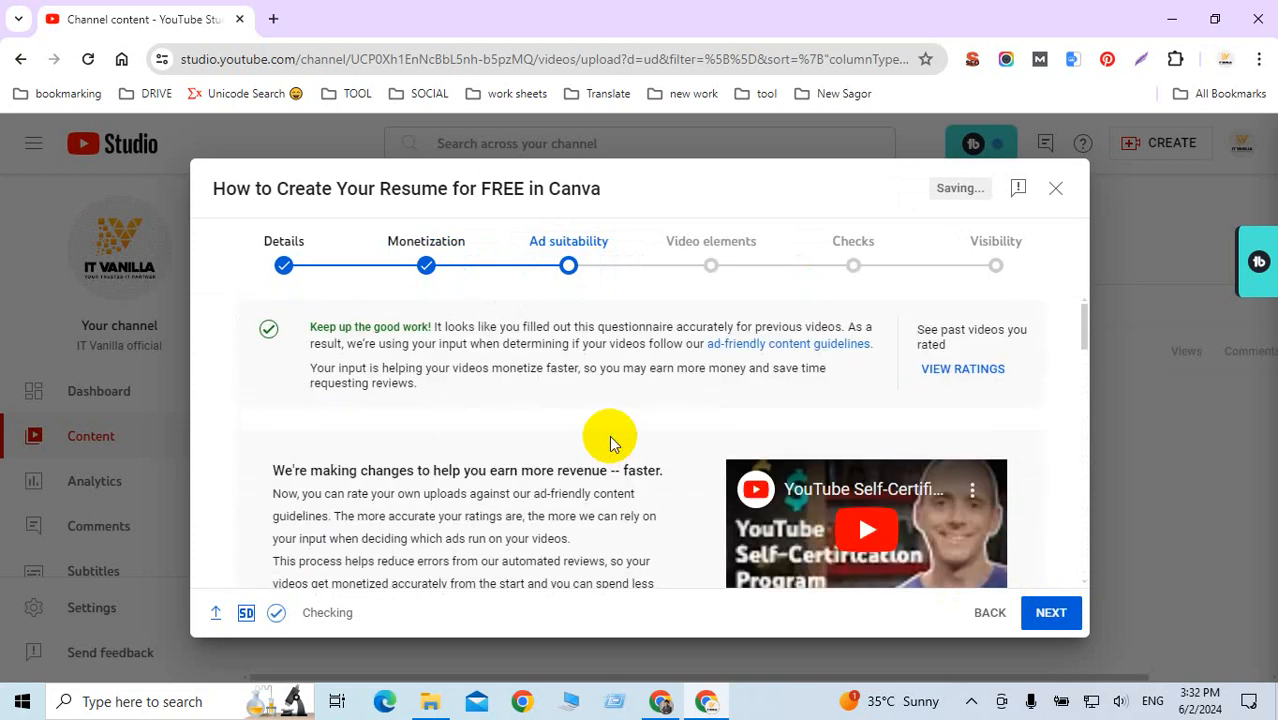
{"action": "scroll", "coordinate": [612, 443], "scroll_direction": "down", "scroll_amount": 5}
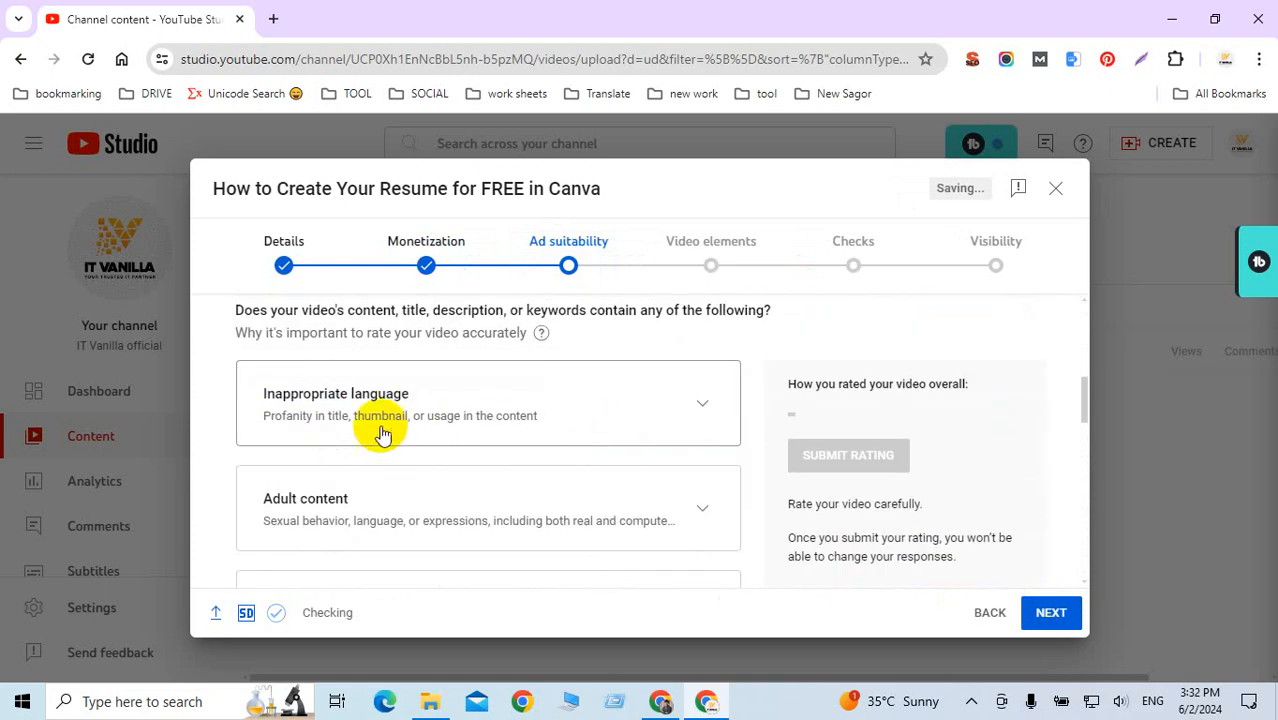
Examine the rating options under Inappropriate language, collapse them again, and look over the remaining ad suitability categories.
{"action": "left_click", "coordinate": [698, 403]}
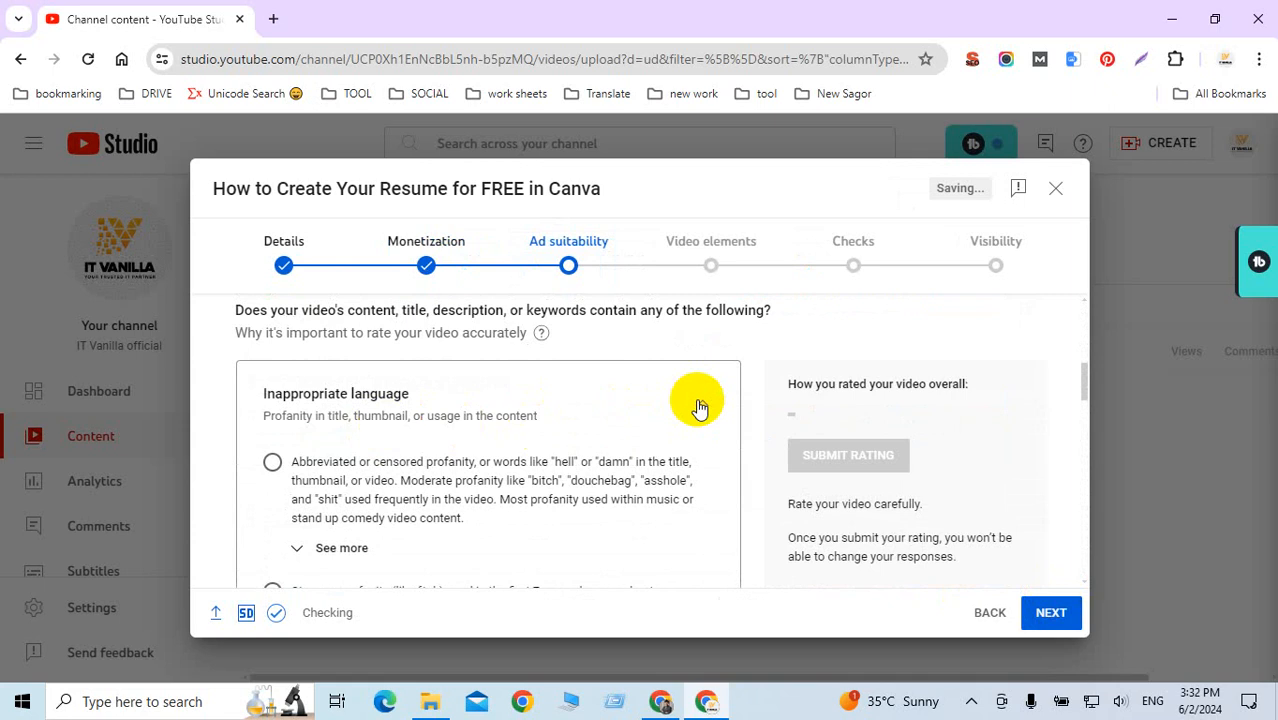
{"action": "scroll", "coordinate": [695, 405], "scroll_direction": "down", "scroll_amount": 2}
{"action": "scroll", "coordinate": [693, 402], "scroll_direction": "up", "scroll_amount": 3}
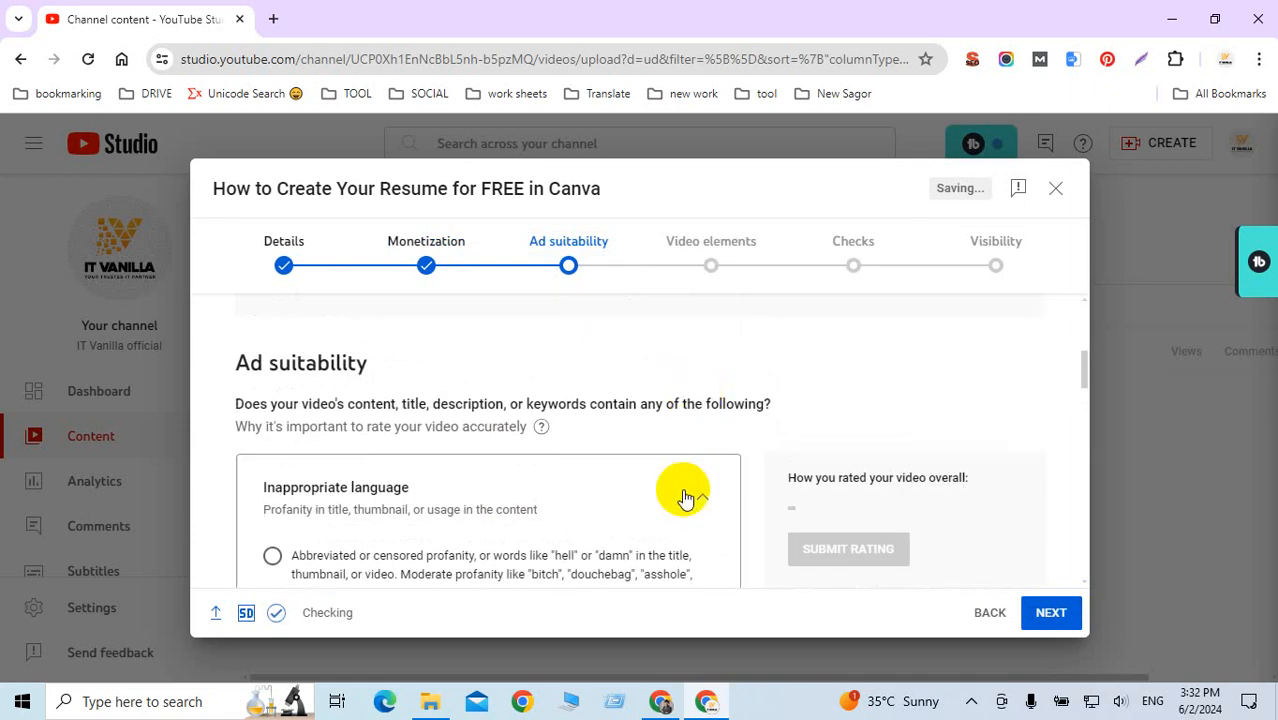
{"action": "left_click", "coordinate": [697, 500]}
{"action": "scroll", "coordinate": [655, 455], "scroll_direction": "down", "scroll_amount": 1}
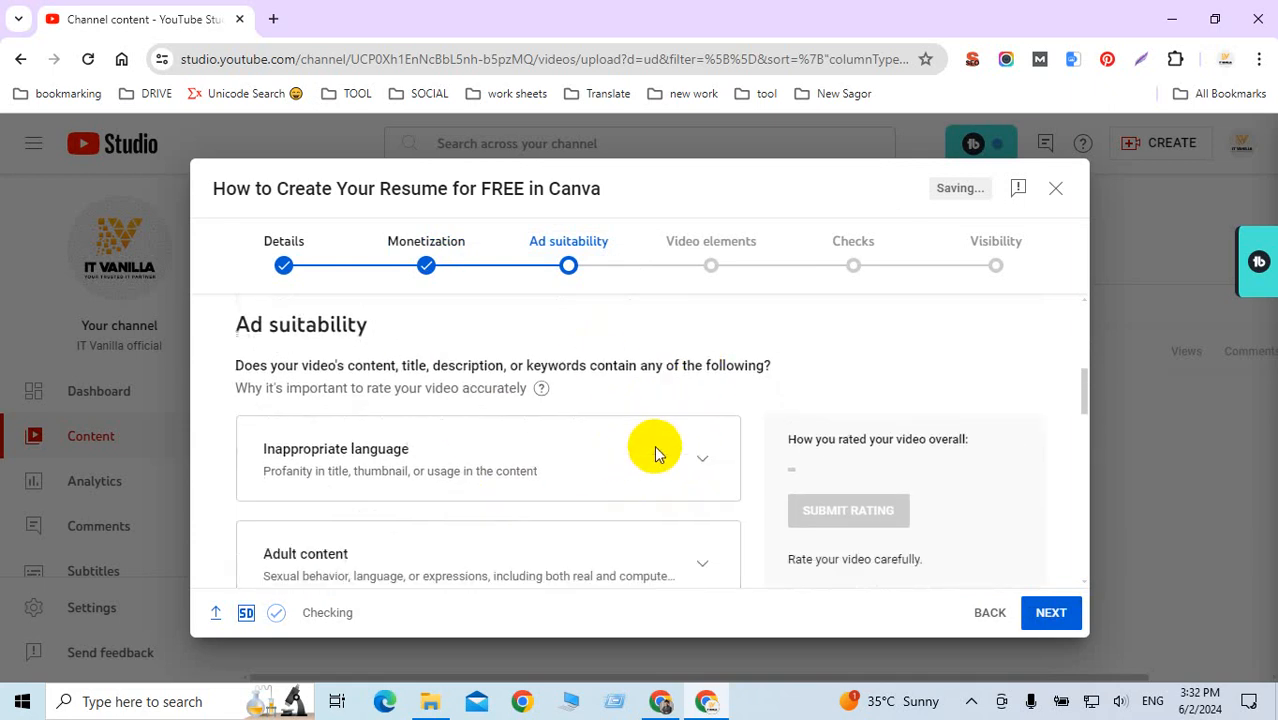
{"action": "scroll", "coordinate": [655, 455], "scroll_direction": "down", "scroll_amount": 5}
{"action": "scroll", "coordinate": [799, 429], "scroll_direction": "down", "scroll_amount": 4}
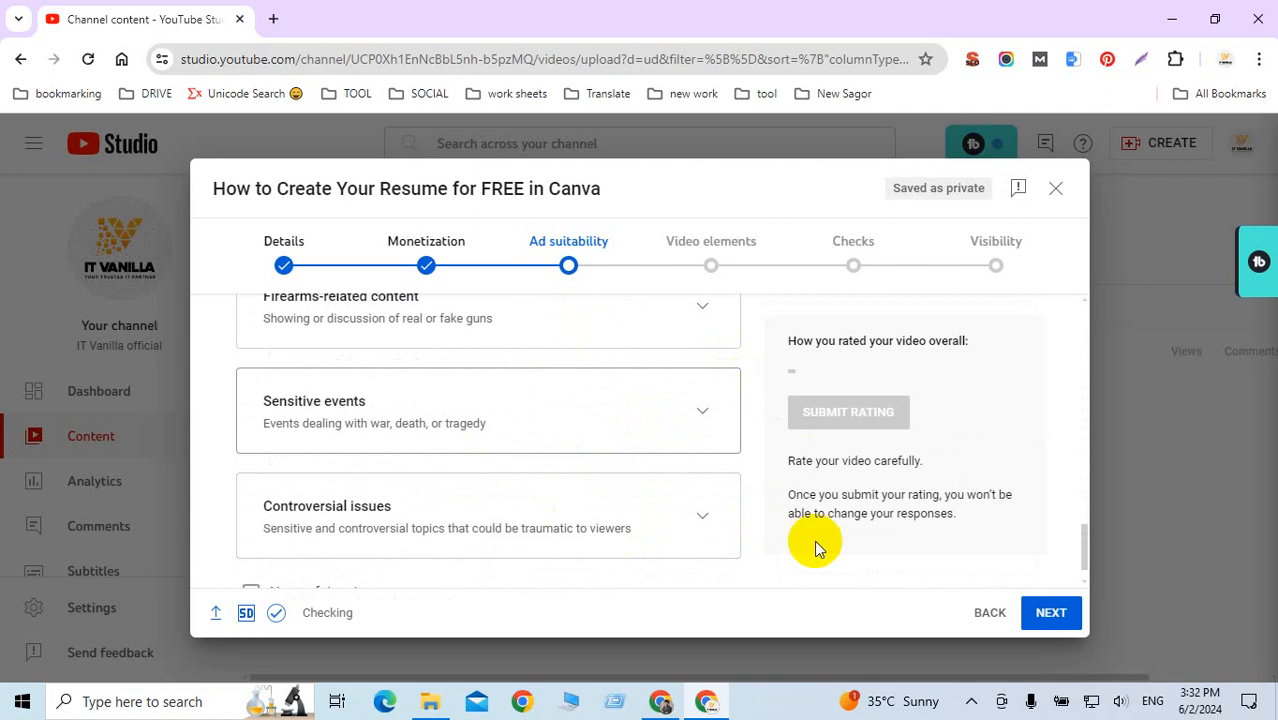
Try to continue past ad suitability without rating the video, and look through the questionnaire again.
{"action": "left_click", "coordinate": [1053, 614]}
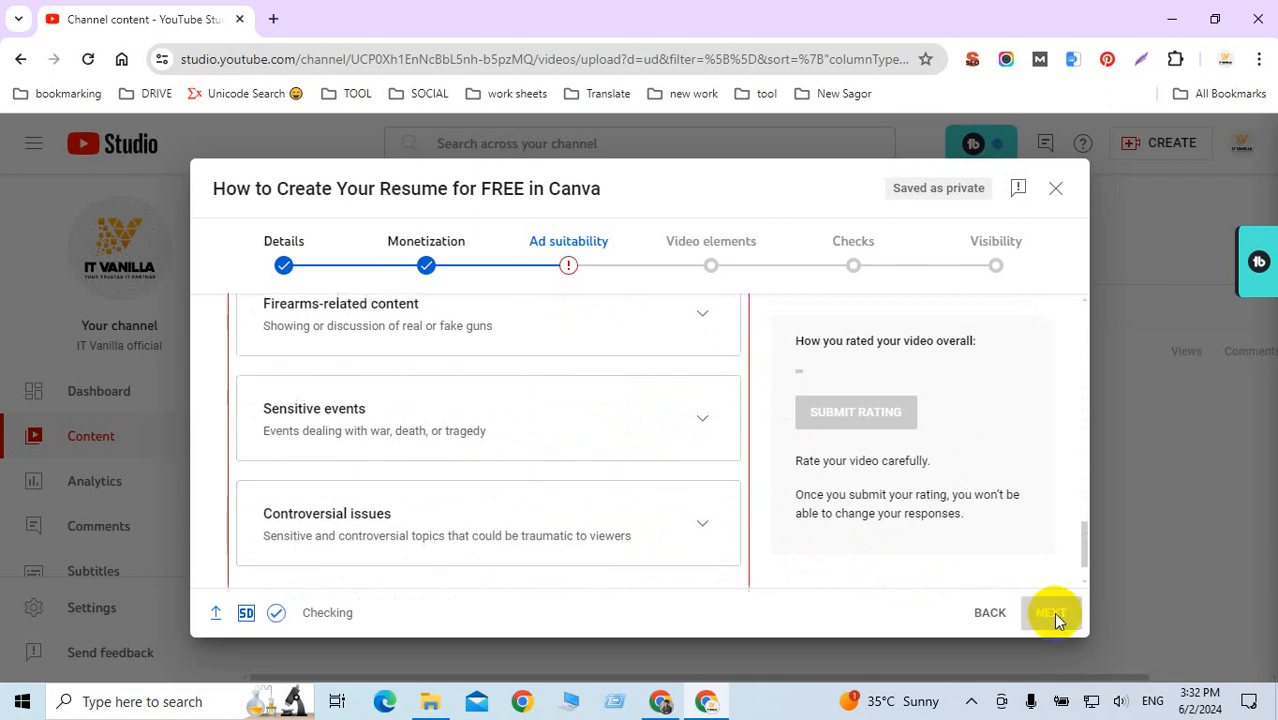
{"action": "scroll", "coordinate": [699, 491], "scroll_direction": "down", "scroll_amount": 4}
{"action": "scroll", "coordinate": [701, 490], "scroll_direction": "up", "scroll_amount": 2}
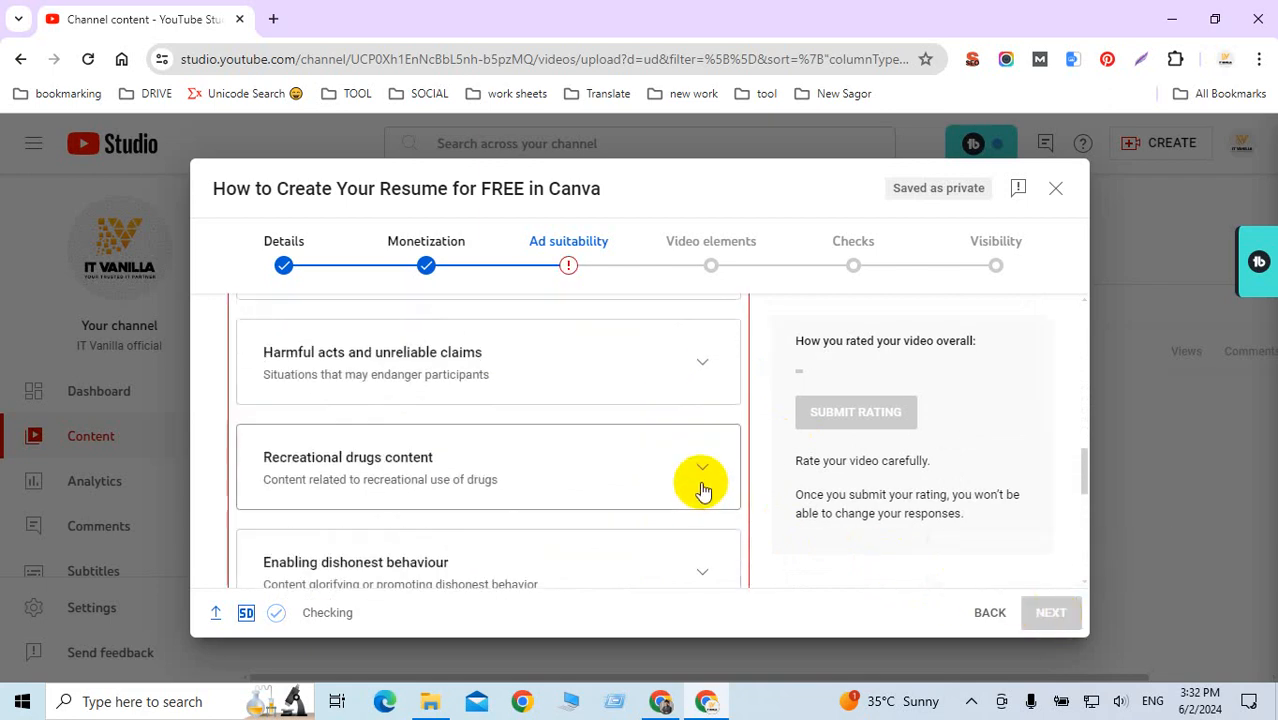
{"action": "scroll", "coordinate": [702, 490], "scroll_direction": "up", "scroll_amount": 5}
{"action": "scroll", "coordinate": [700, 490], "scroll_direction": "up", "scroll_amount": 4}
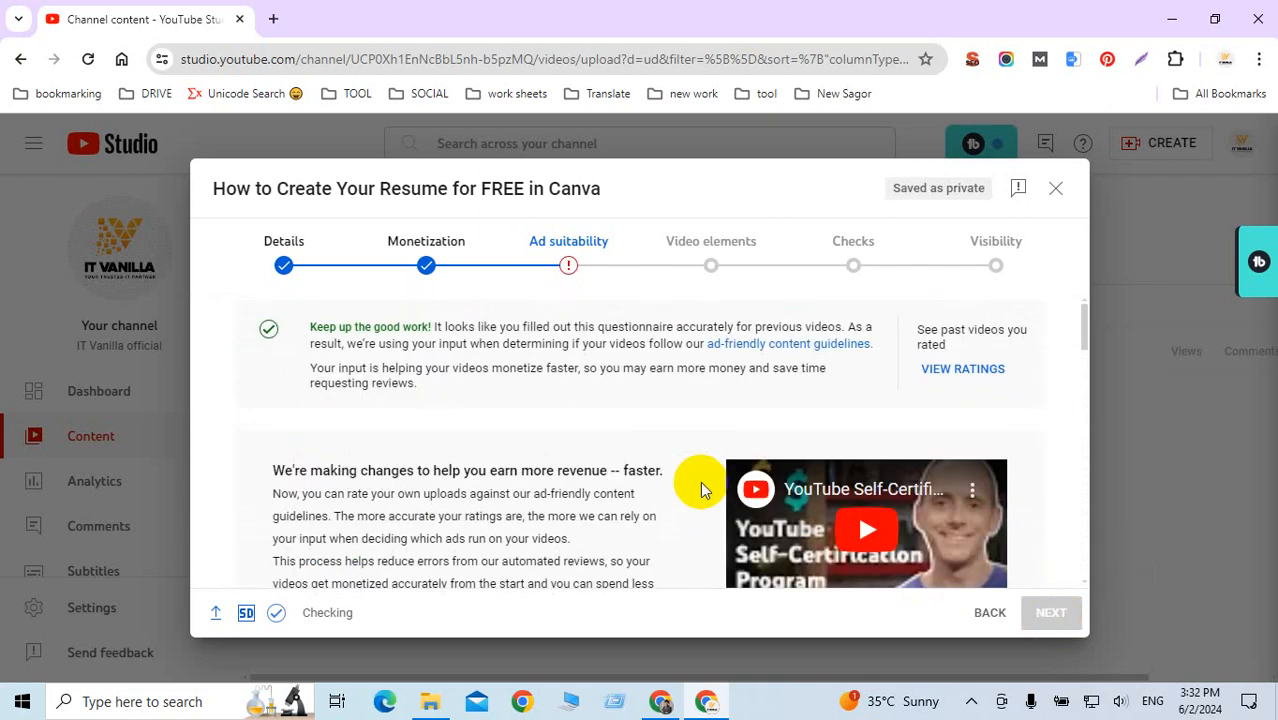
{"action": "scroll", "coordinate": [701, 489], "scroll_direction": "down", "scroll_amount": 4}
{"action": "scroll", "coordinate": [701, 489], "scroll_direction": "up", "scroll_amount": 5}
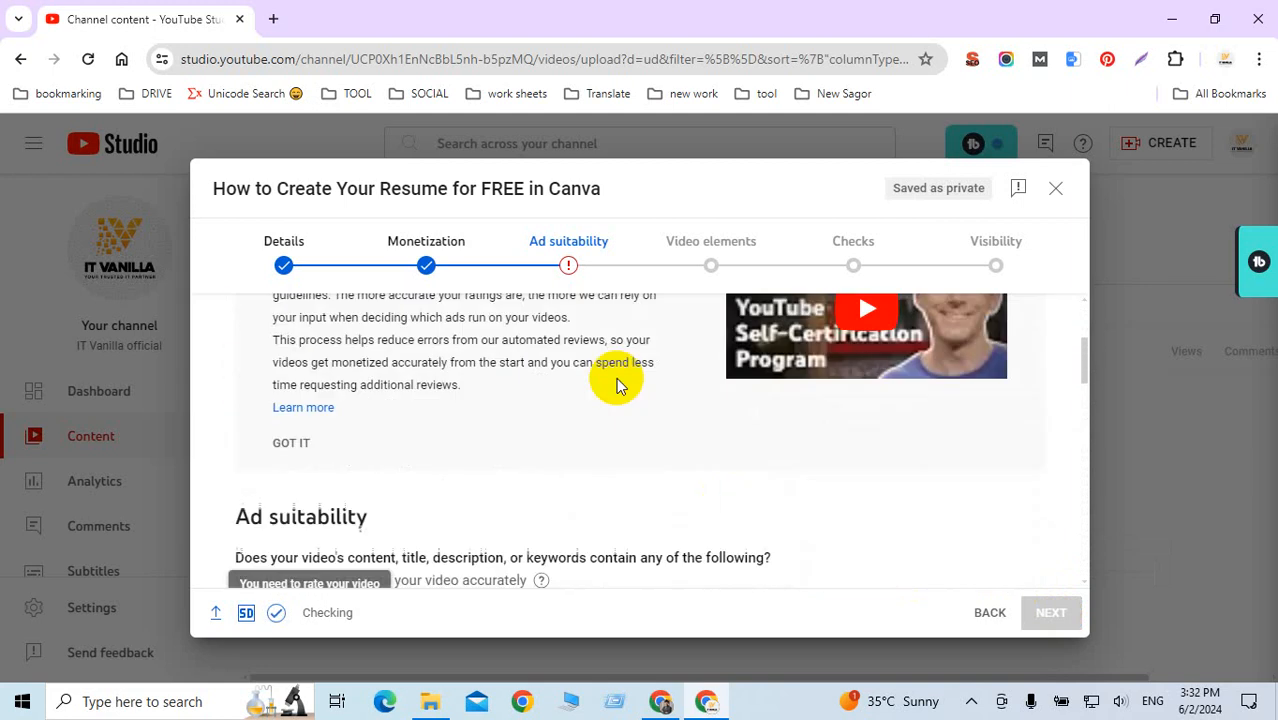
Return to the Monetization section and set the video's monetization to Off.
{"action": "left_click", "coordinate": [437, 266]}
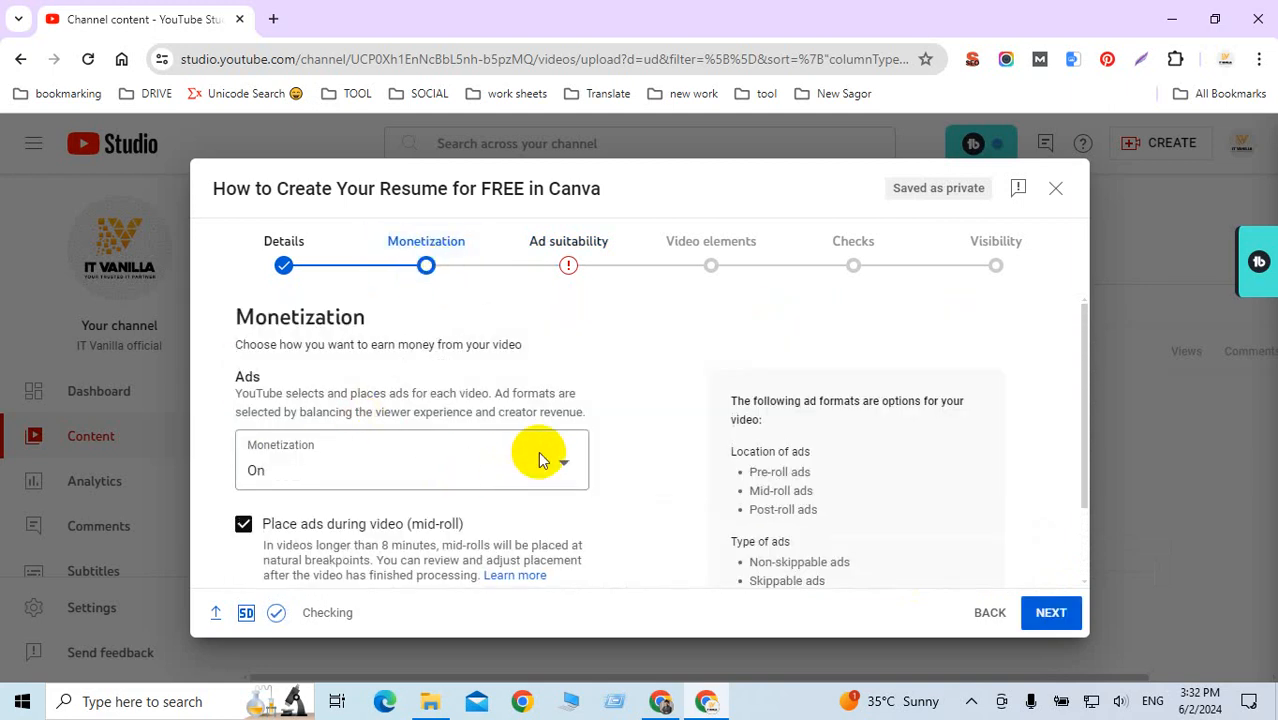
{"action": "left_click", "coordinate": [567, 461]}
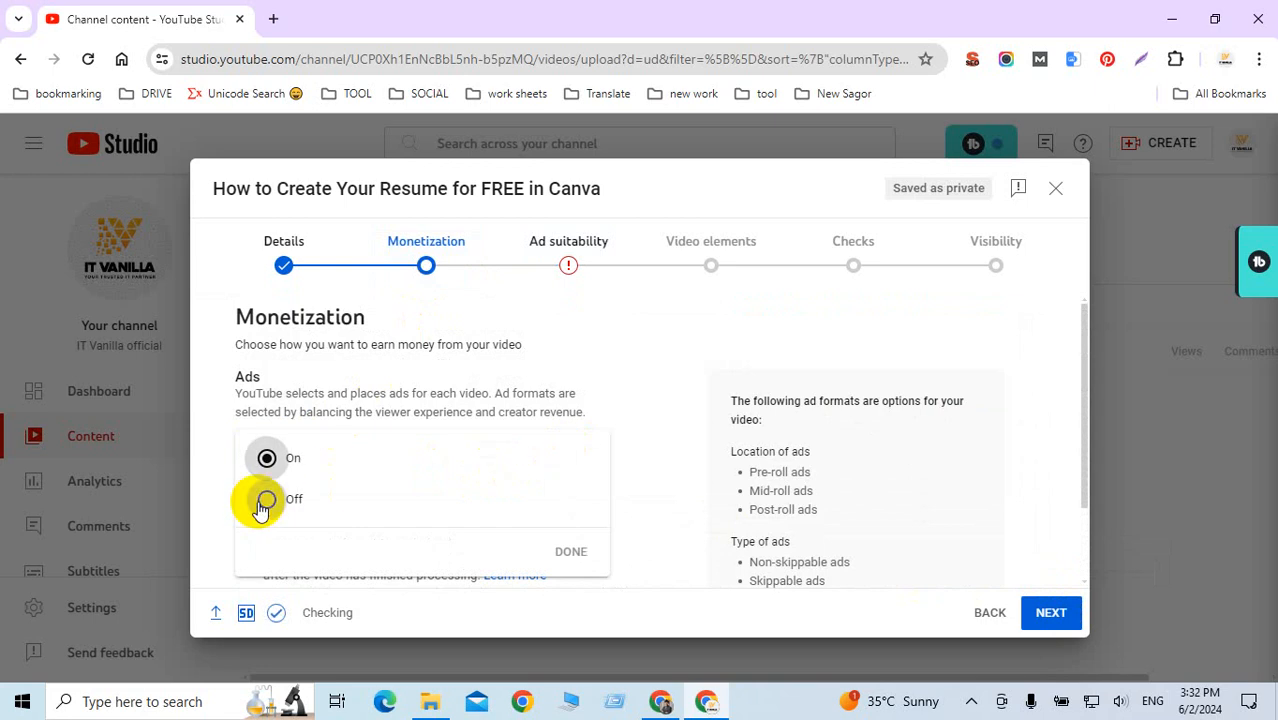
{"action": "left_click", "coordinate": [265, 500]}
{"action": "left_click", "coordinate": [653, 502]}
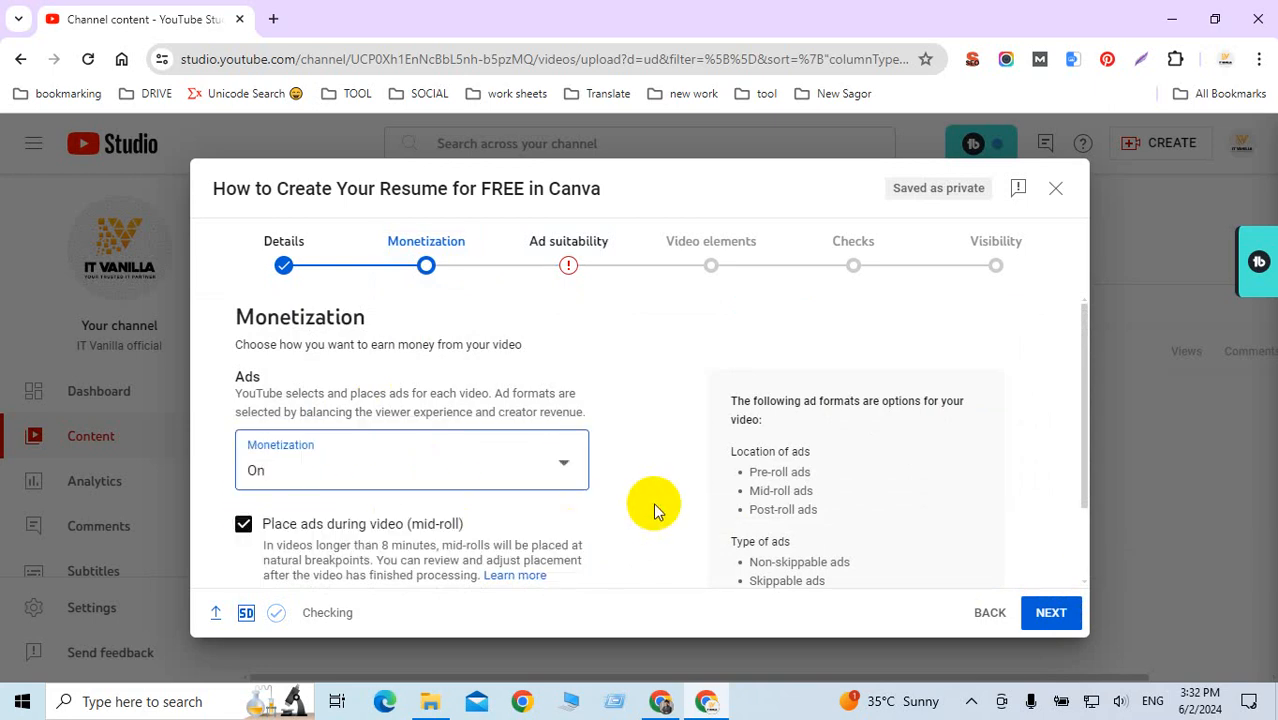
{"action": "left_click", "coordinate": [543, 465]}
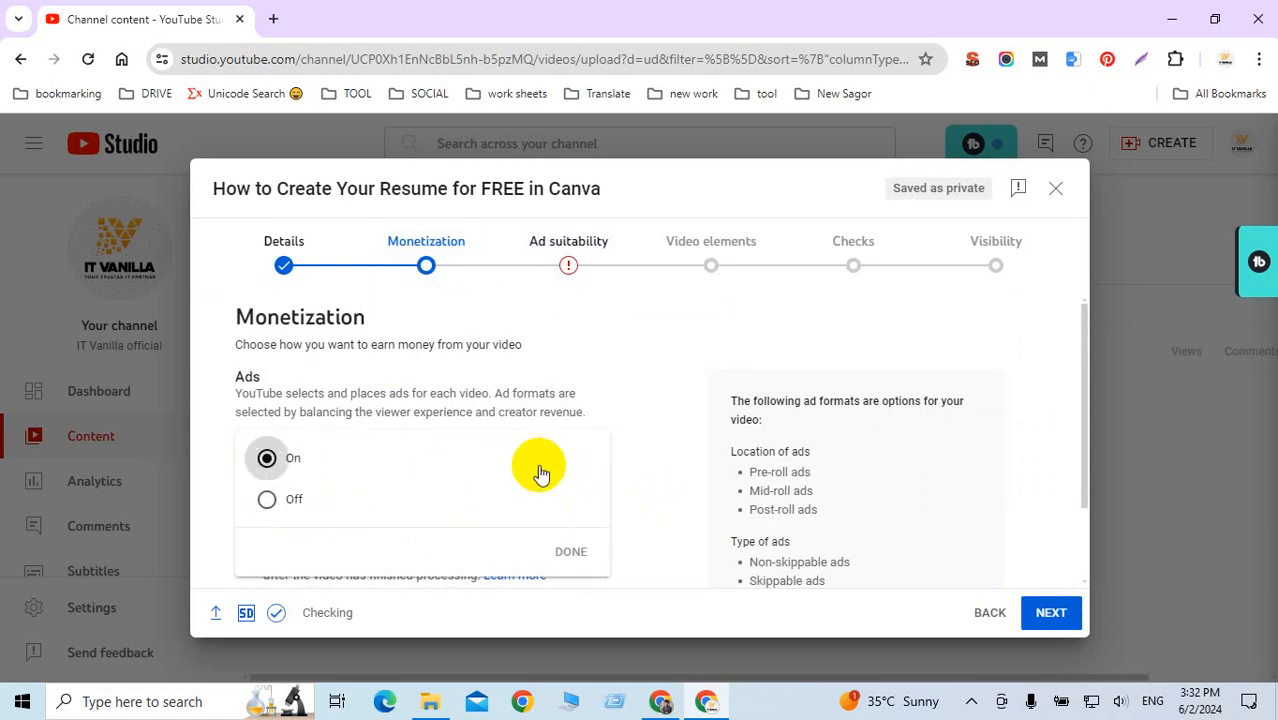
{"action": "left_click", "coordinate": [266, 499]}
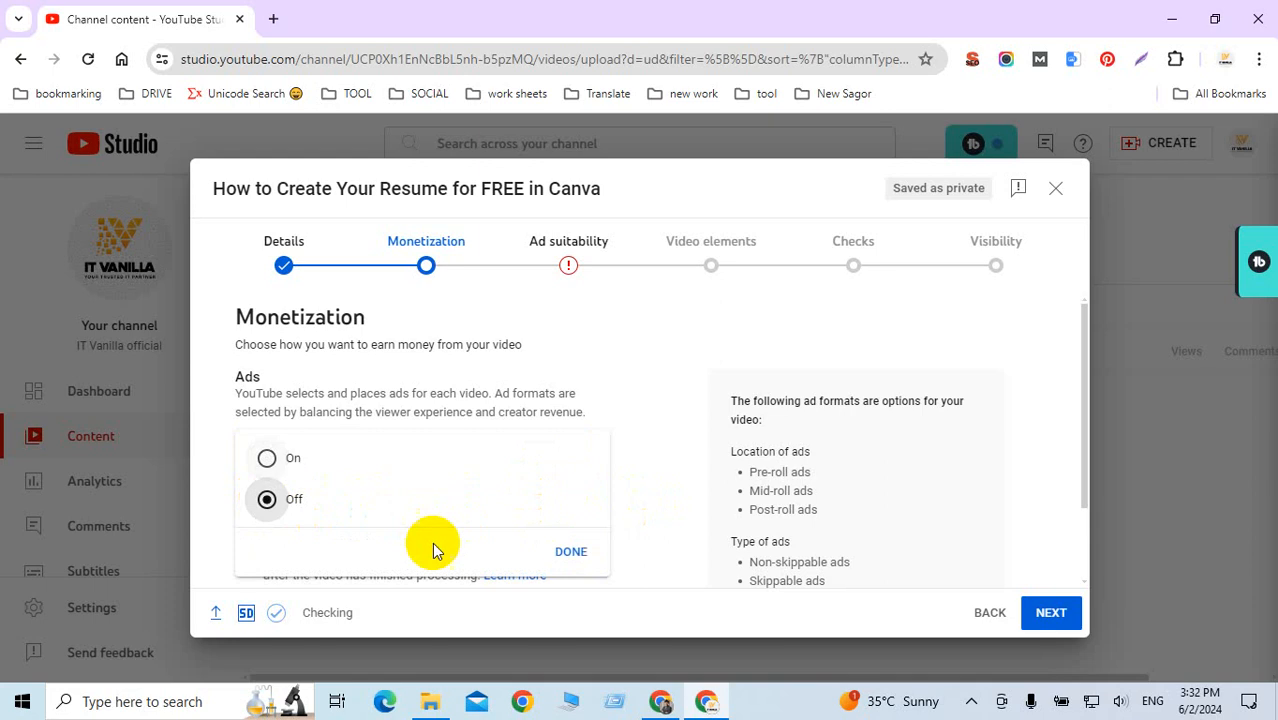
{"action": "left_click", "coordinate": [571, 551]}
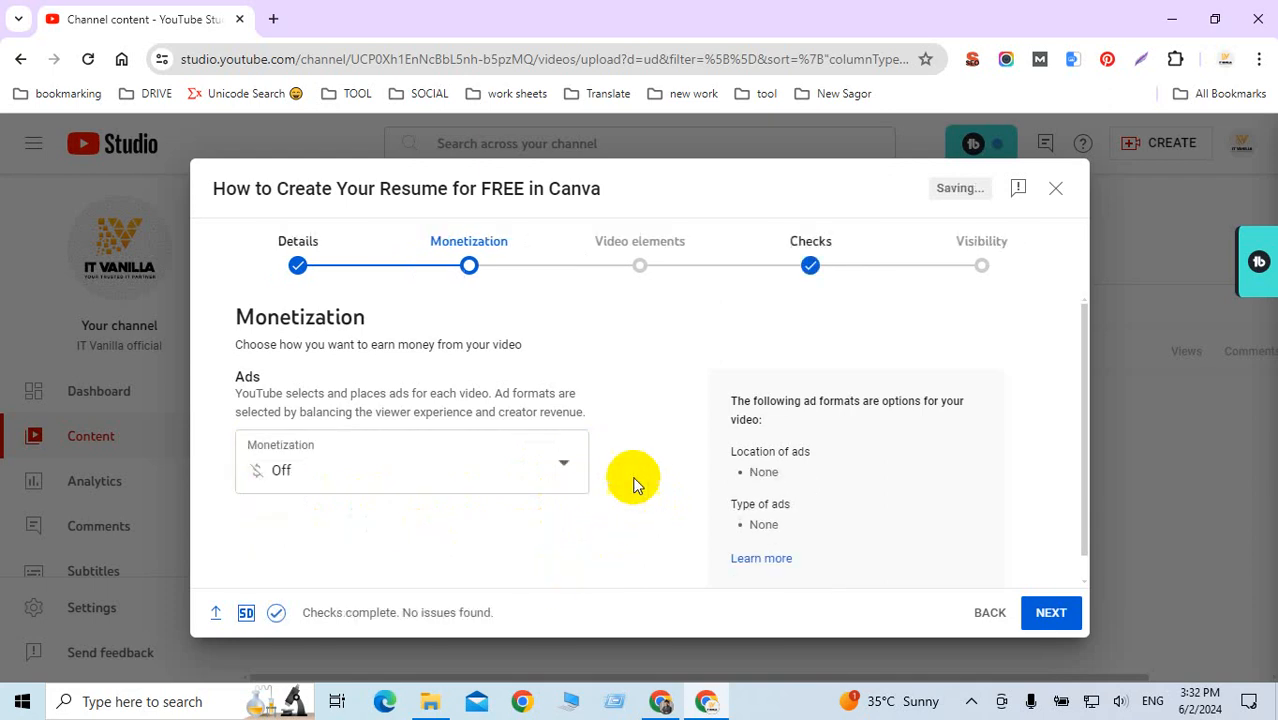
Add an end screen in the Video elements section by importing it from the latest video, and save it.
{"action": "left_click", "coordinate": [643, 258]}
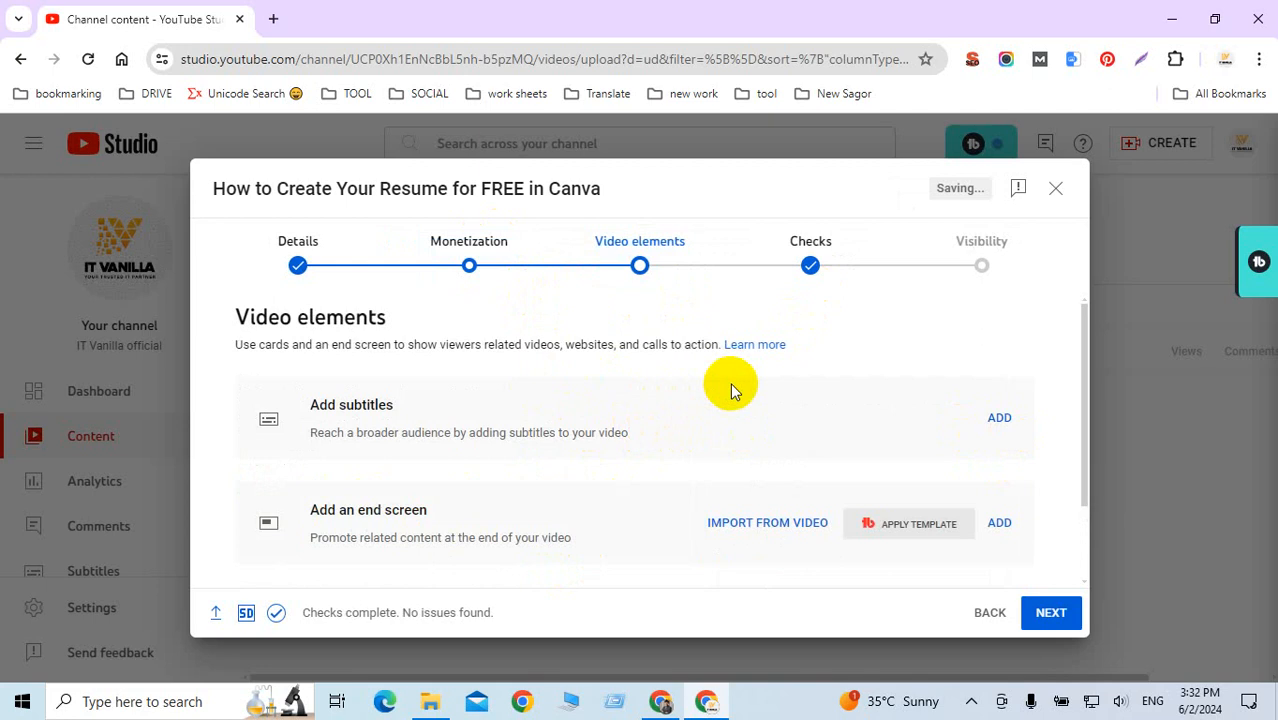
{"action": "scroll", "coordinate": [730, 383], "scroll_direction": "down", "scroll_amount": 2}
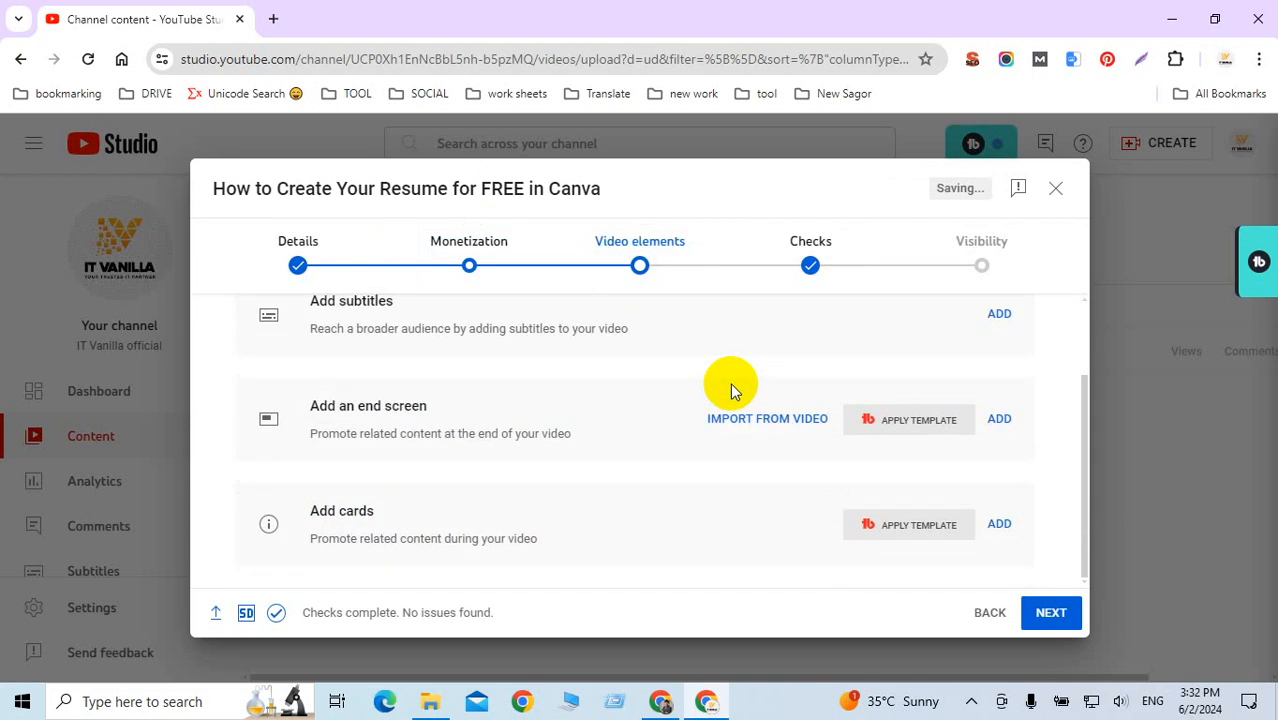
{"action": "left_click", "coordinate": [324, 401]}
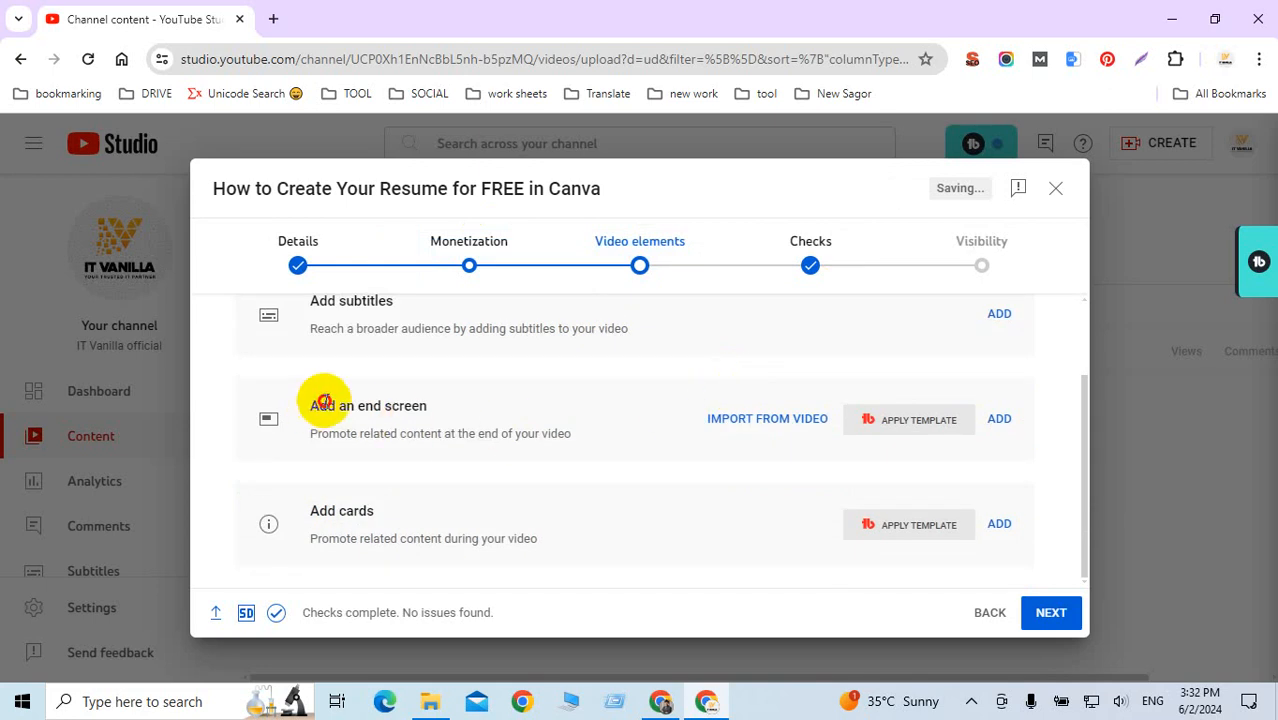
{"action": "left_click_drag", "start_coordinate": [324, 401], "coordinate": [428, 403]}
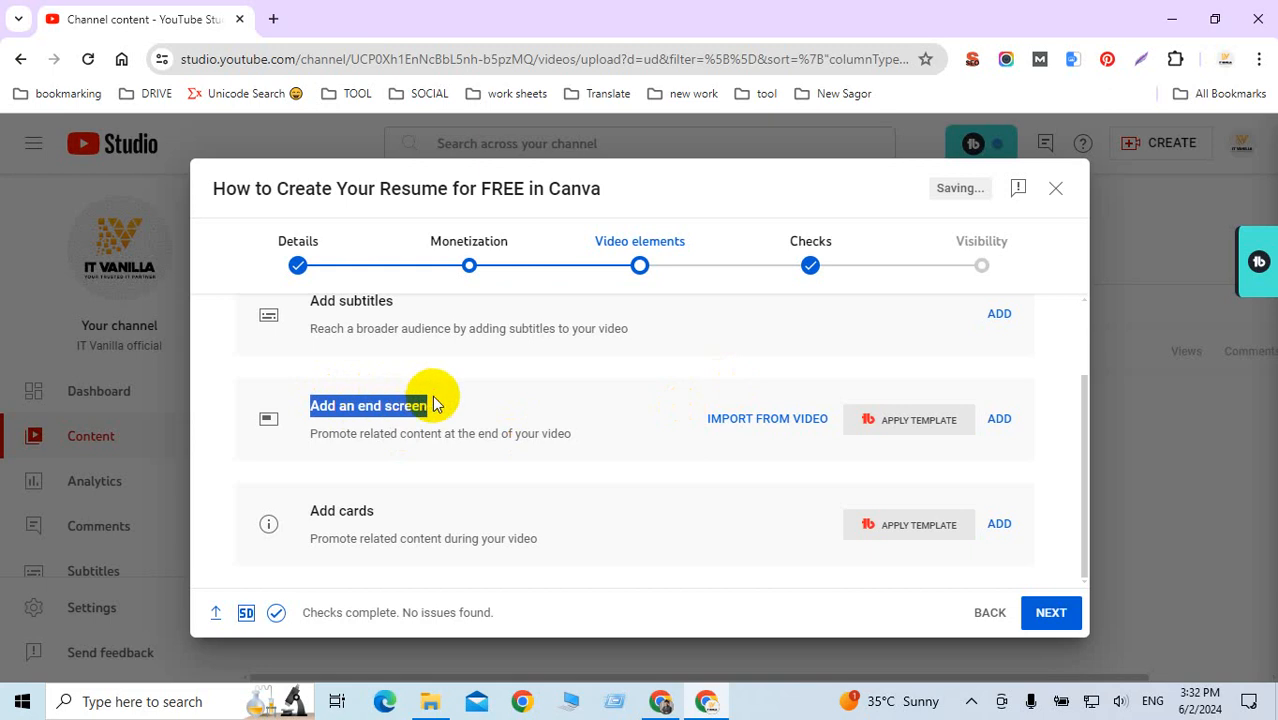
{"action": "left_click", "coordinate": [1001, 420]}
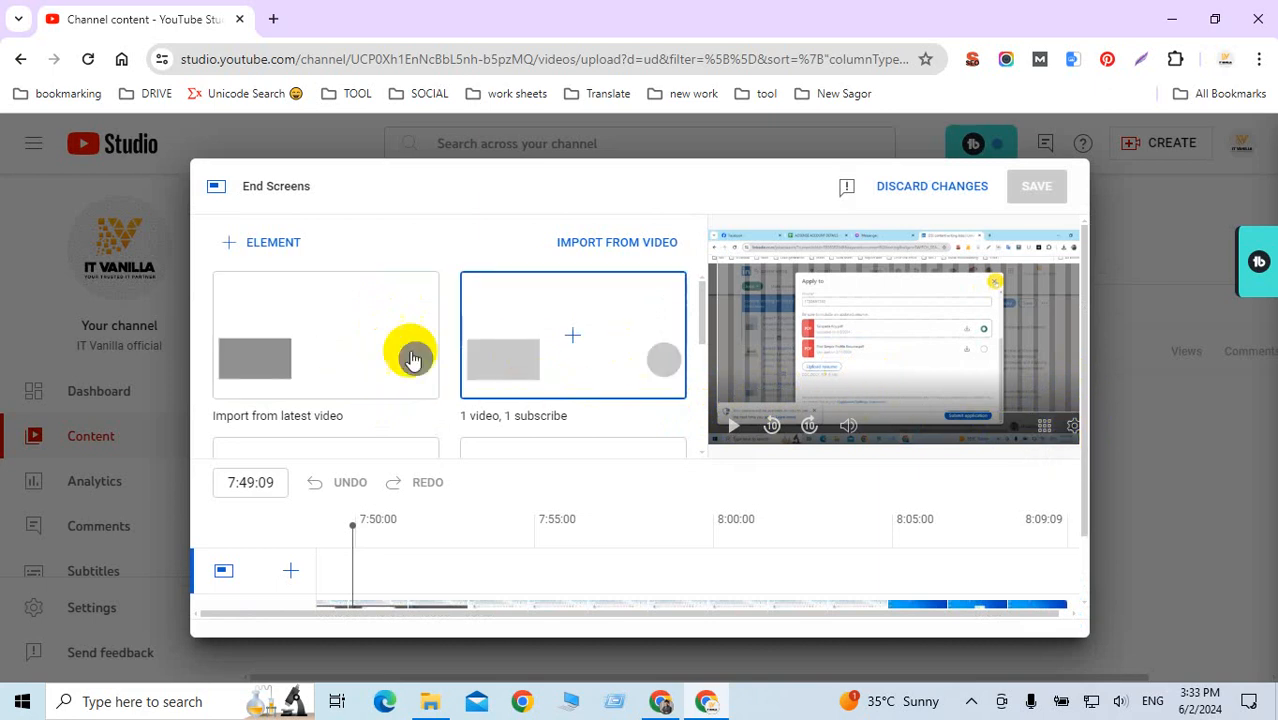
{"action": "left_click", "coordinate": [295, 352]}
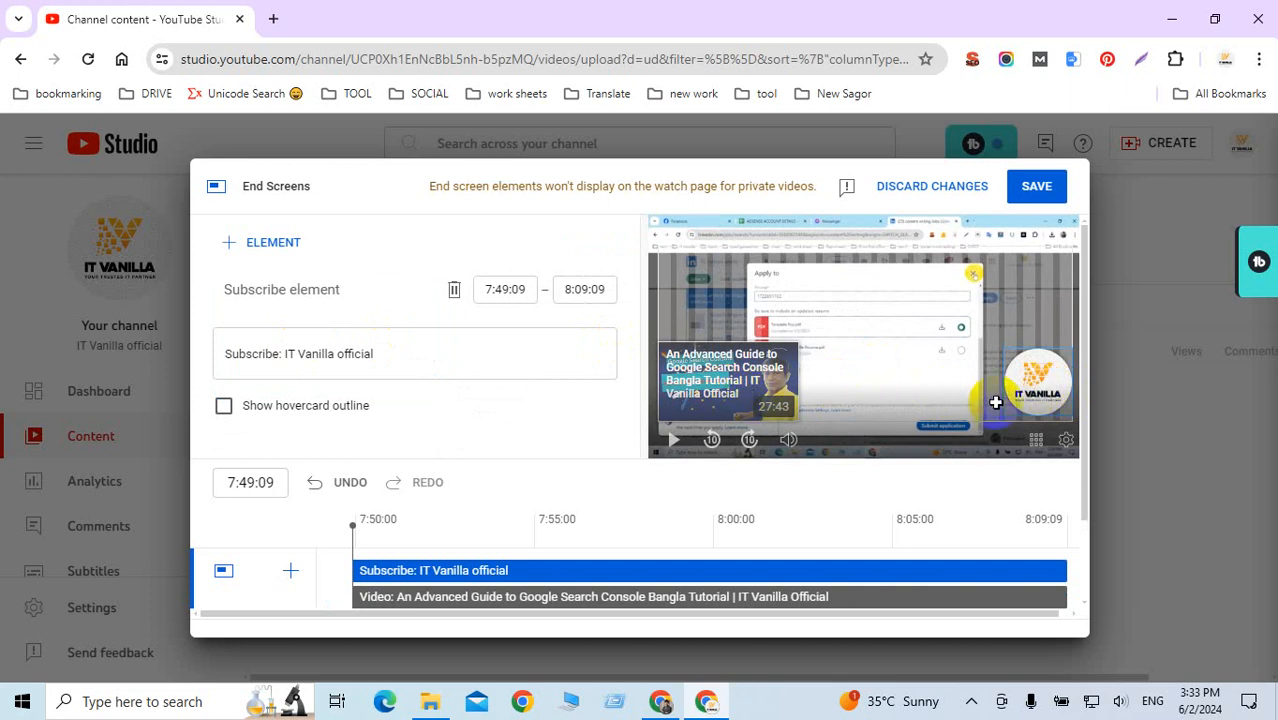
{"action": "left_click", "coordinate": [1036, 187]}
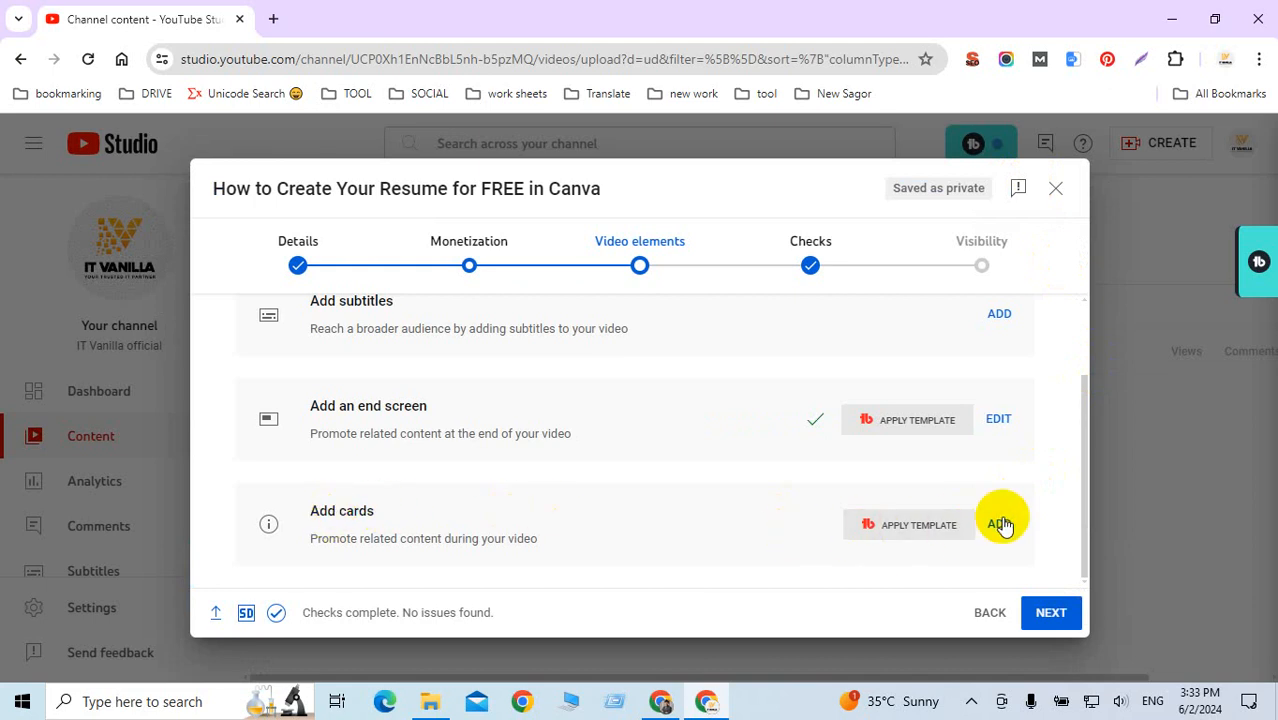
Add a video card linking to the channel's "How to Make Money Online" video, and save the cards.
{"action": "left_click", "coordinate": [1000, 524]}
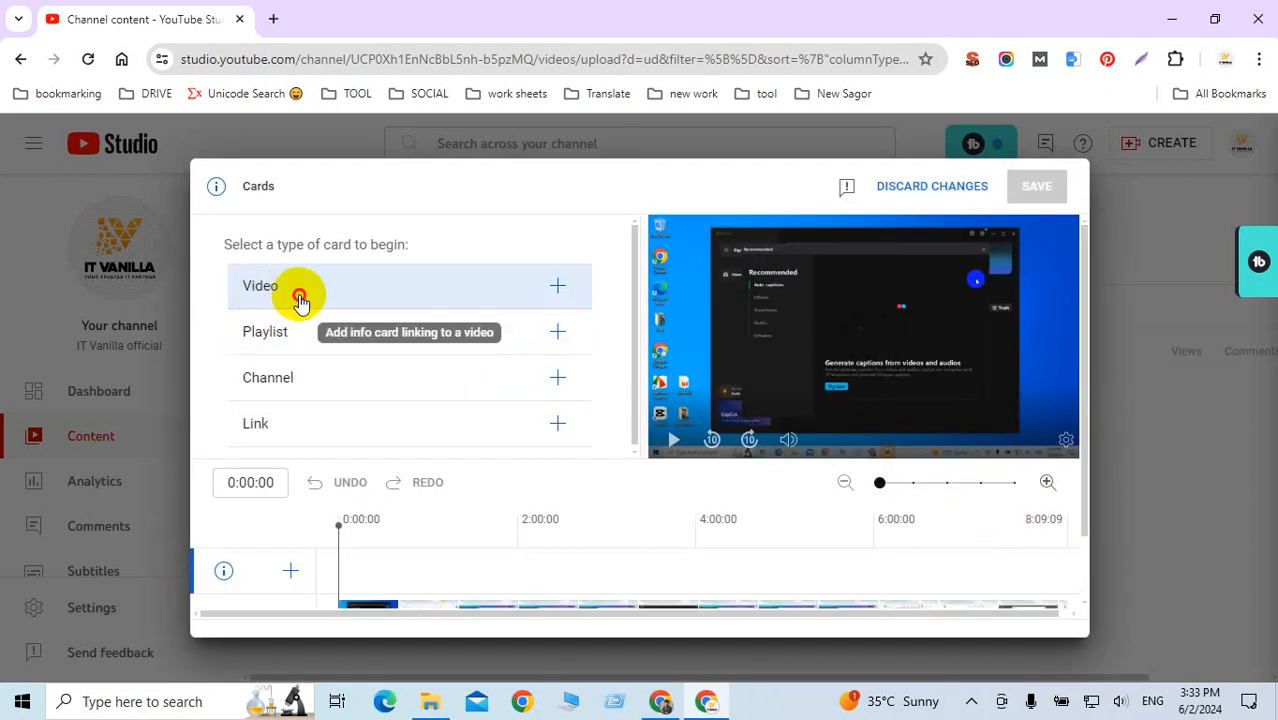
{"action": "left_click", "coordinate": [300, 300]}
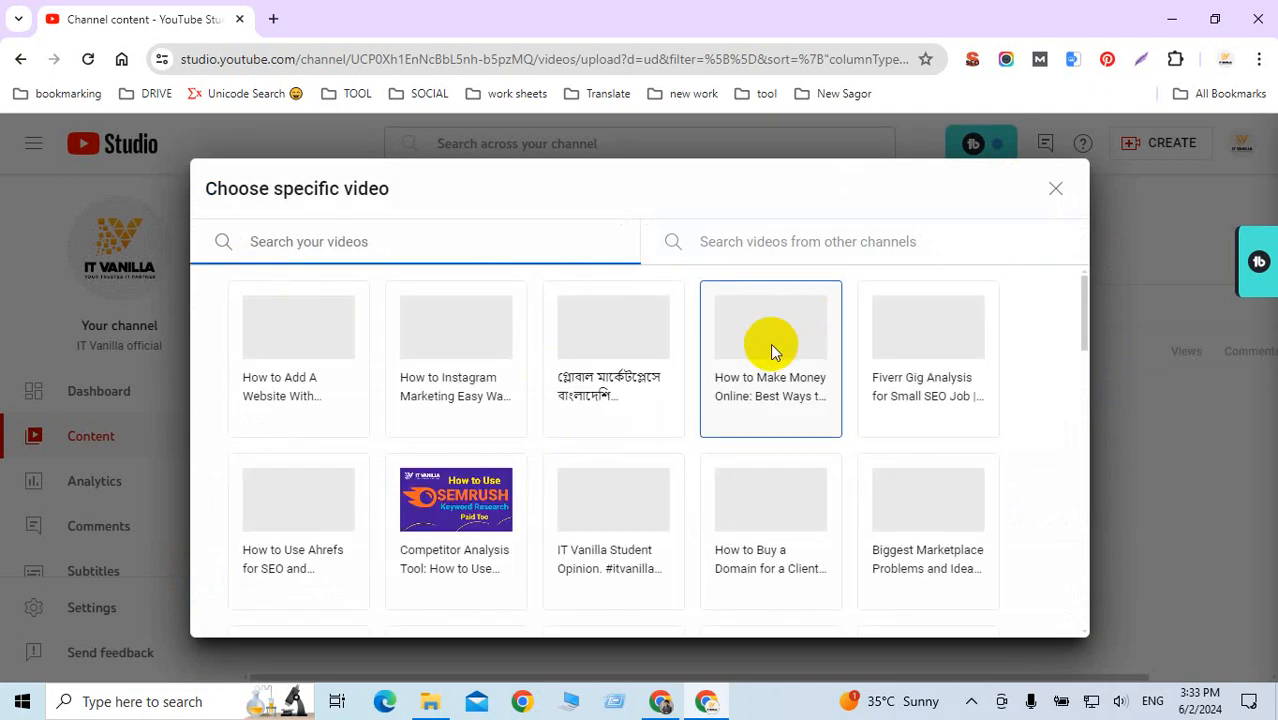
{"action": "scroll", "coordinate": [710, 448], "scroll_direction": "down", "scroll_amount": 3}
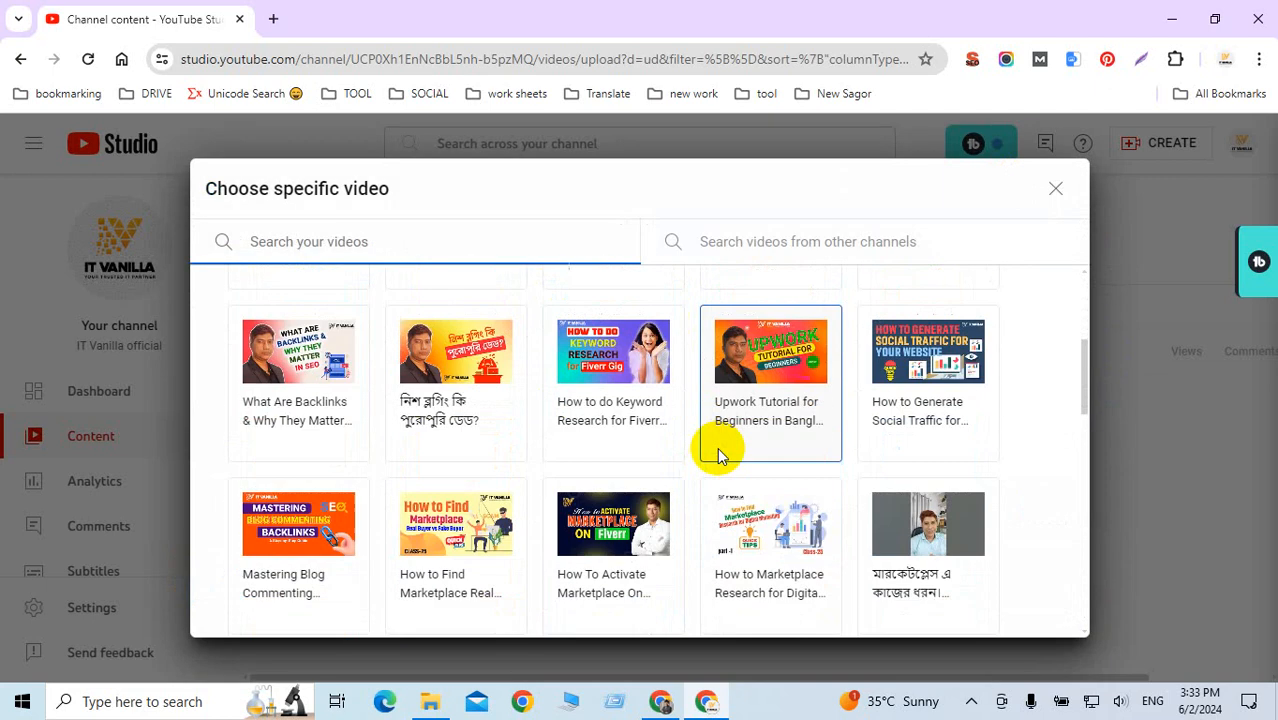
{"action": "scroll", "coordinate": [717, 447], "scroll_direction": "up", "scroll_amount": 2}
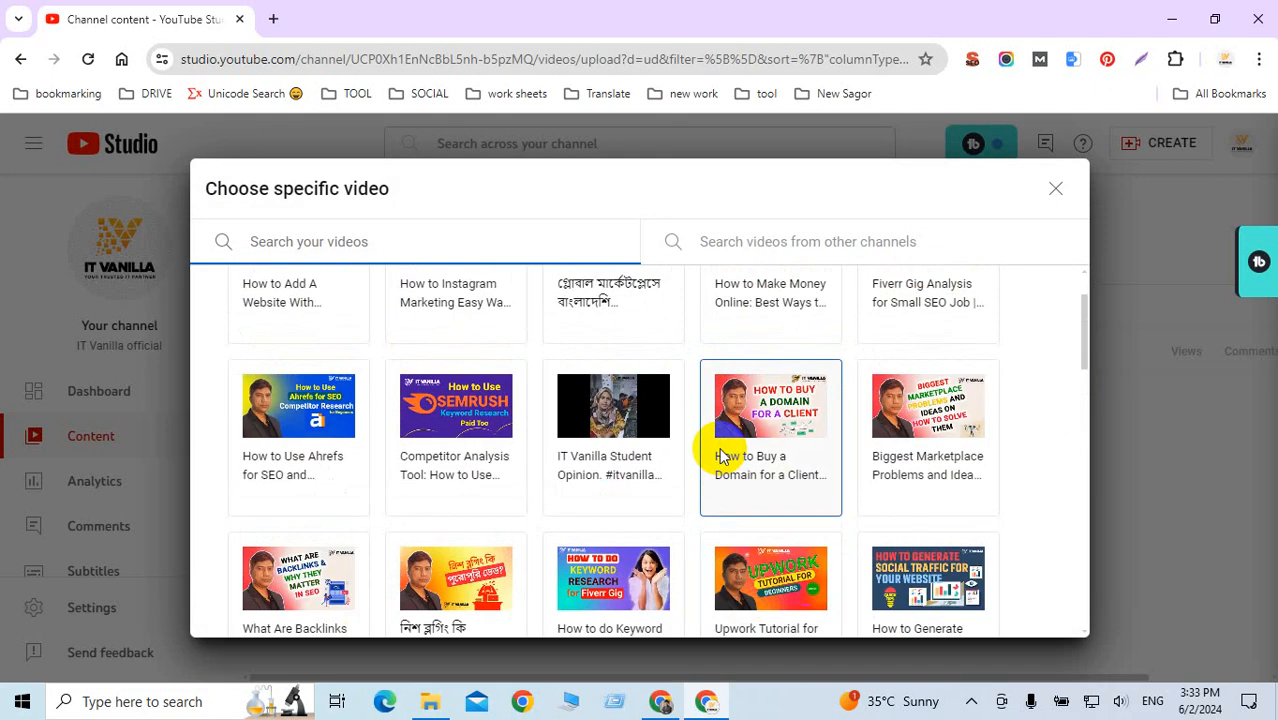
{"action": "scroll", "coordinate": [720, 450], "scroll_direction": "up", "scroll_amount": 1}
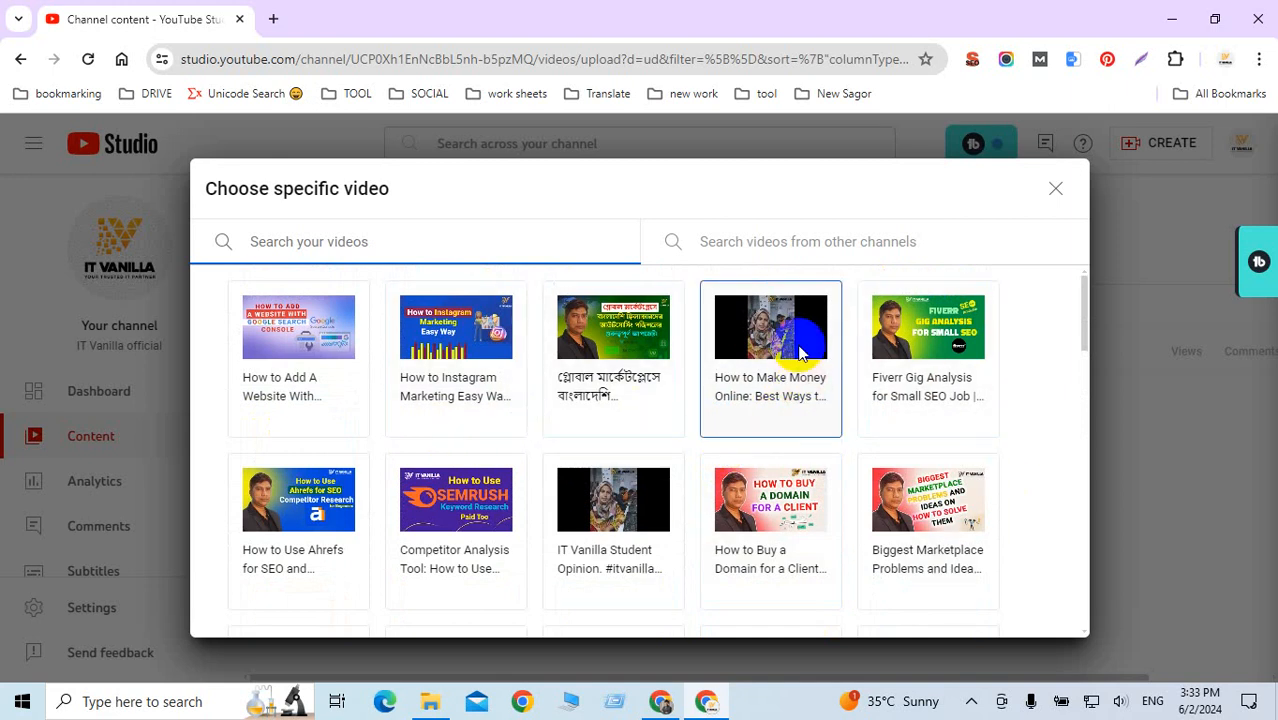
{"action": "left_click", "coordinate": [800, 352]}
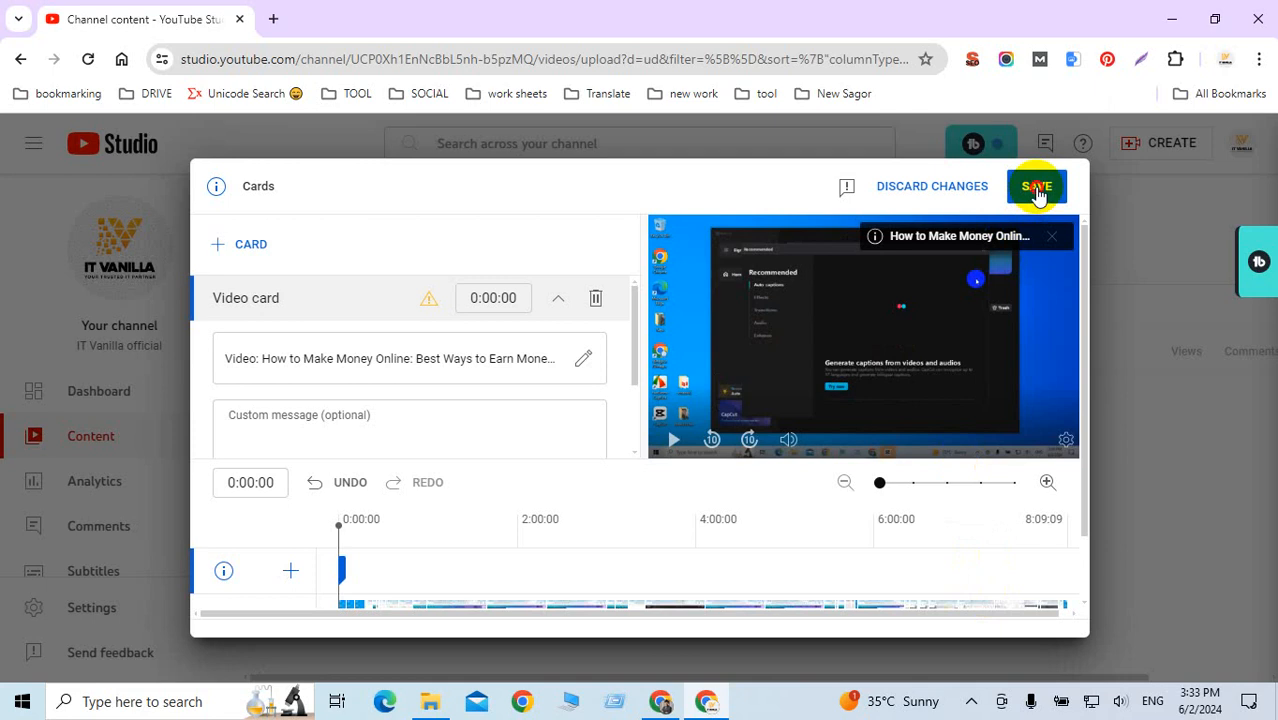
{"action": "left_click", "coordinate": [1037, 188]}
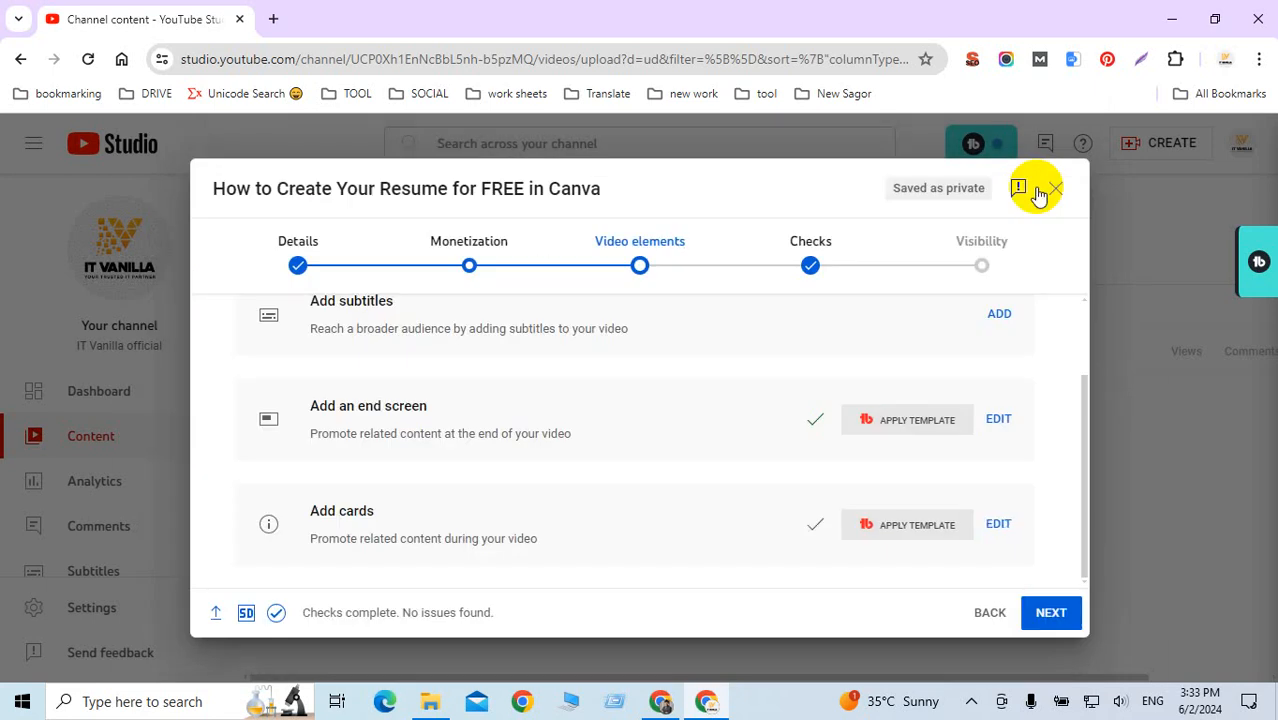
Advance to the Checks section, review the copyright and ad suitability results, and continue to Visibility.
{"action": "left_click", "coordinate": [1047, 616]}
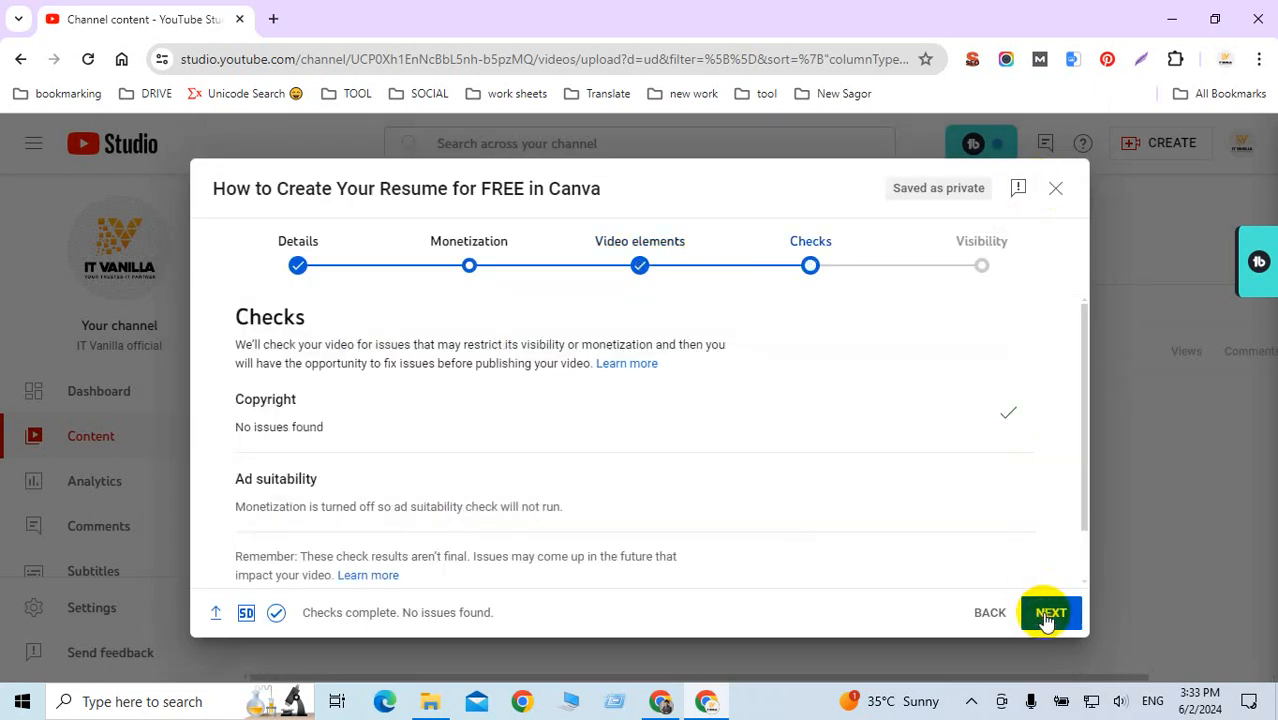
{"action": "scroll", "coordinate": [711, 438], "scroll_direction": "down", "scroll_amount": 1}
{"action": "scroll", "coordinate": [649, 440], "scroll_direction": "up", "scroll_amount": 1}
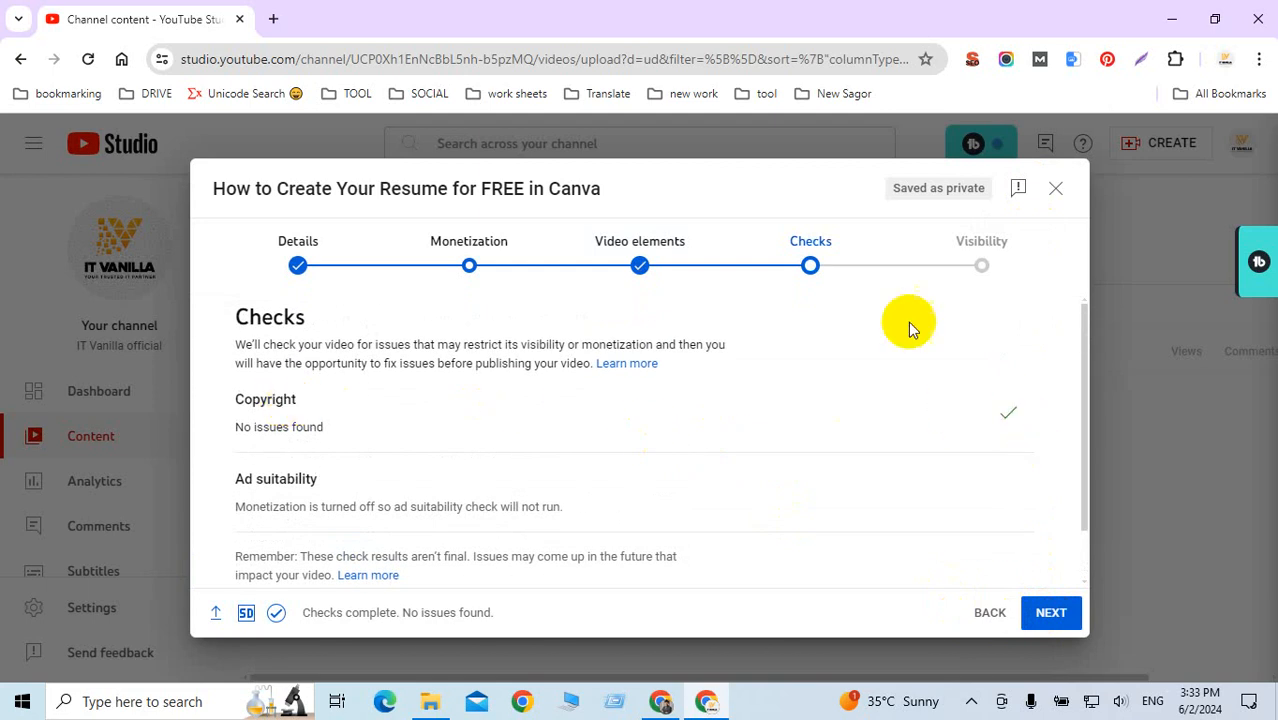
{"action": "left_click", "coordinate": [1052, 616]}
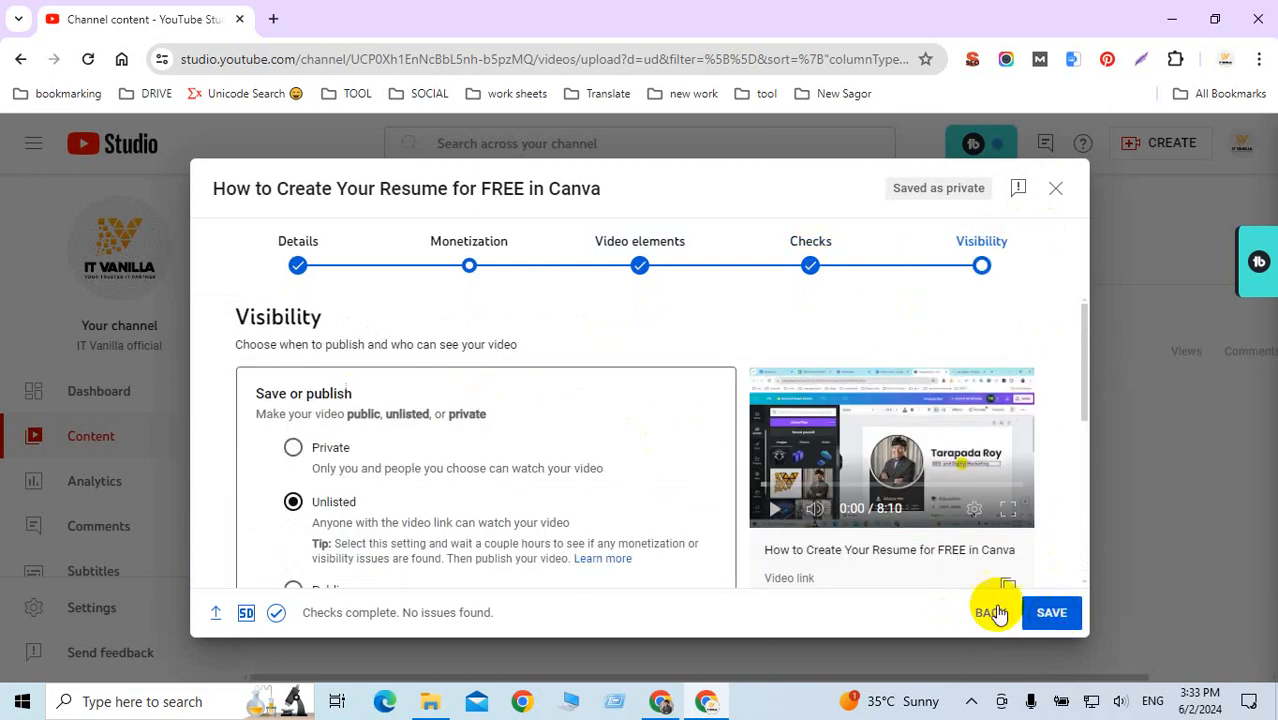
Look over the Save or publish options and set the video's visibility to Public.
{"action": "scroll", "coordinate": [608, 528], "scroll_direction": "down", "scroll_amount": 2}
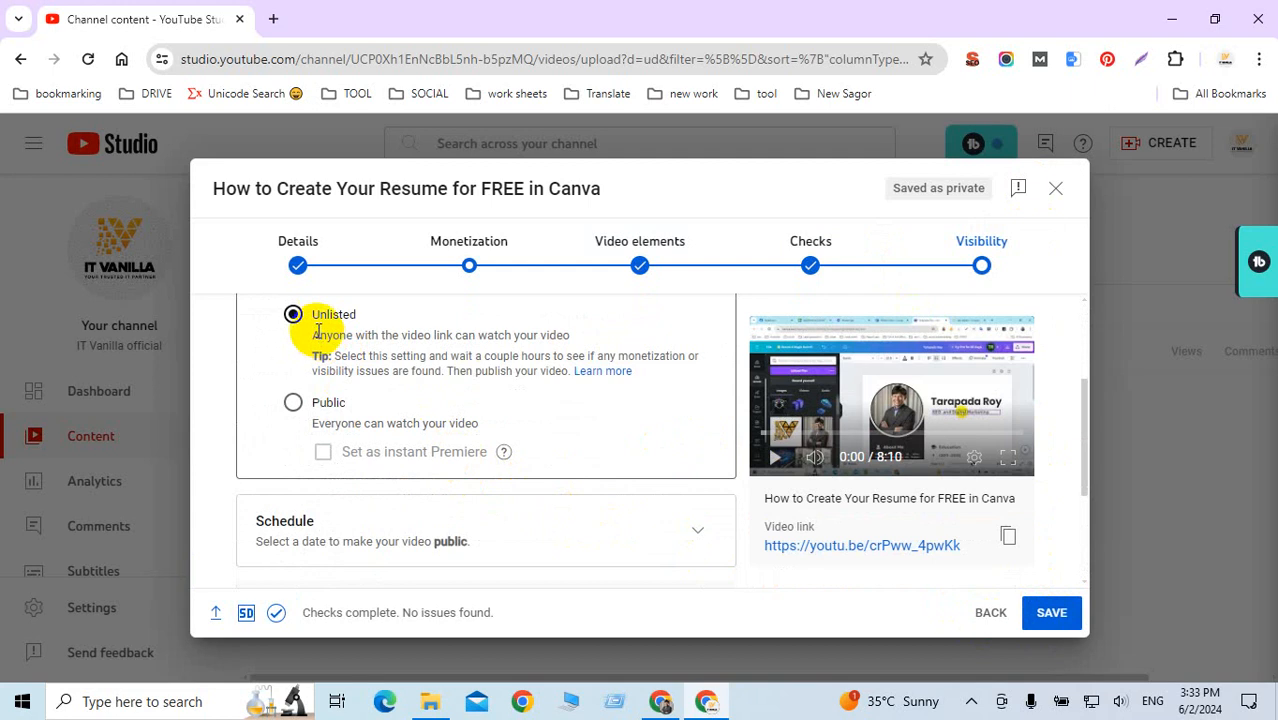
{"action": "scroll", "coordinate": [462, 370], "scroll_direction": "up", "scroll_amount": 2}
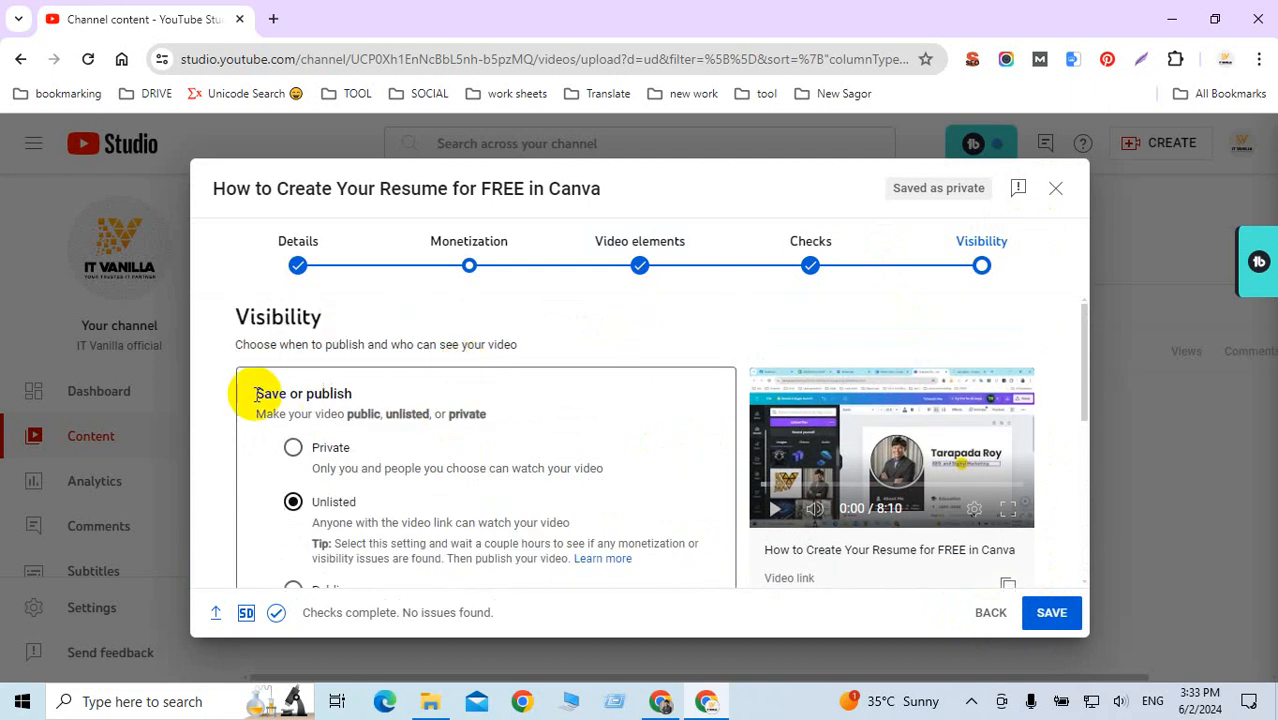
{"action": "left_click_drag", "start_coordinate": [250, 393], "coordinate": [371, 396]}
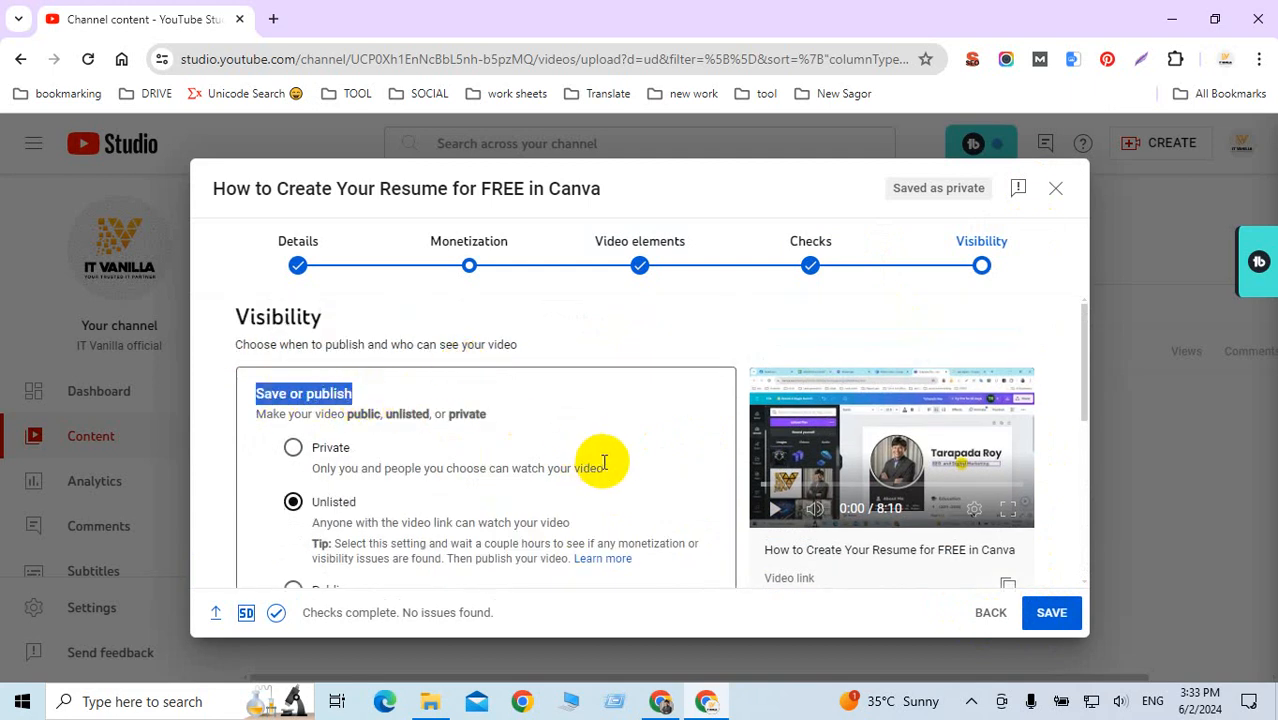
{"action": "scroll", "coordinate": [604, 462], "scroll_direction": "down", "scroll_amount": 1}
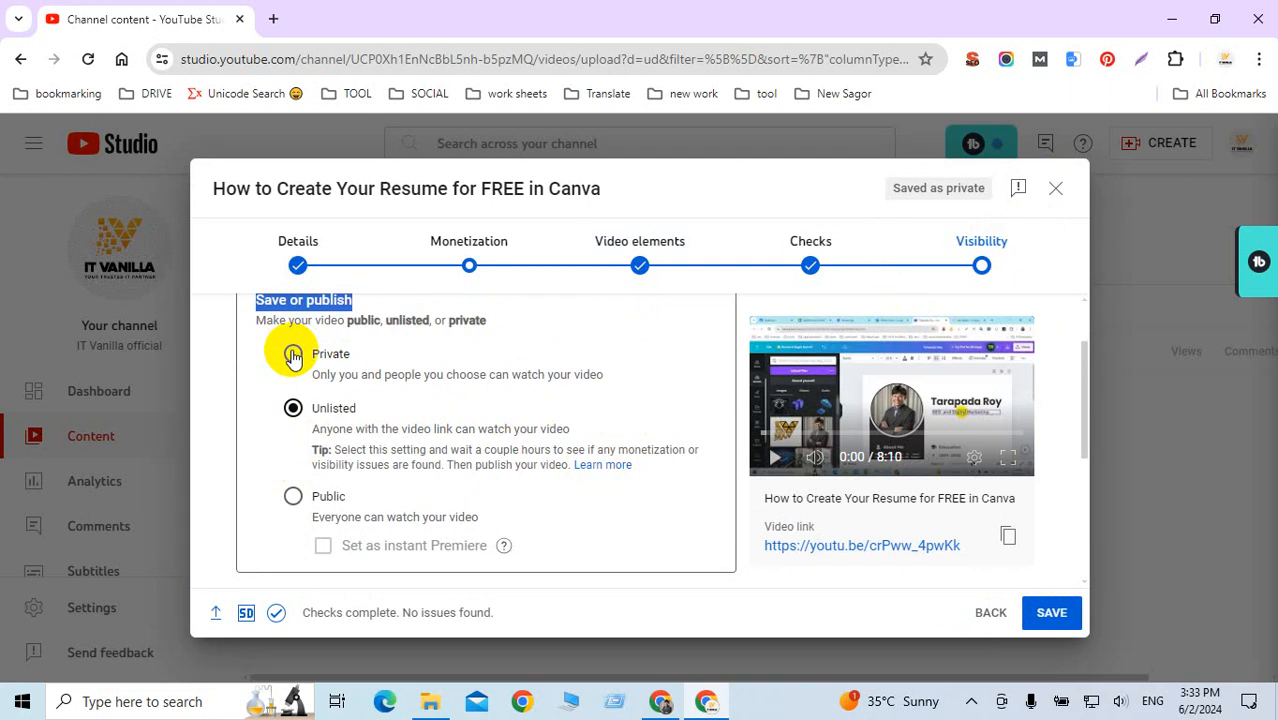
{"action": "left_click", "coordinate": [292, 497]}
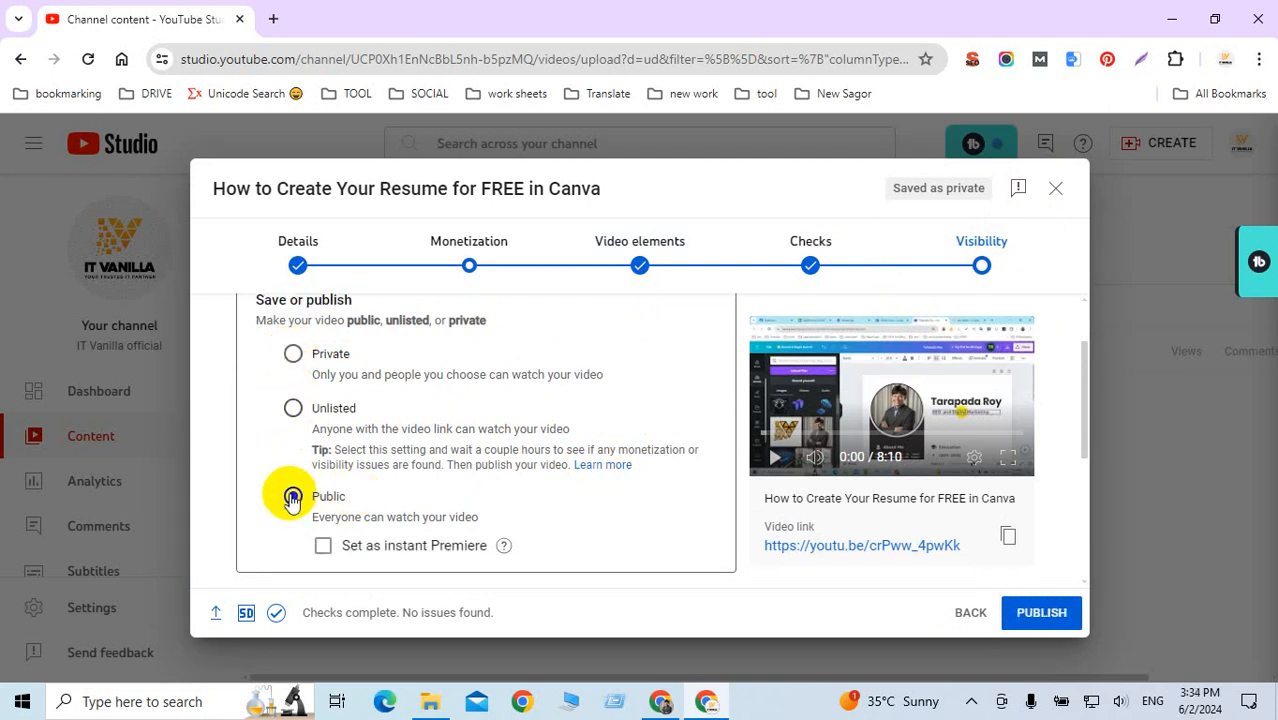
Open the Schedule option and examine its date, time, time zone and Premiere settings.
{"action": "scroll", "coordinate": [520, 460], "scroll_direction": "down", "scroll_amount": 2}
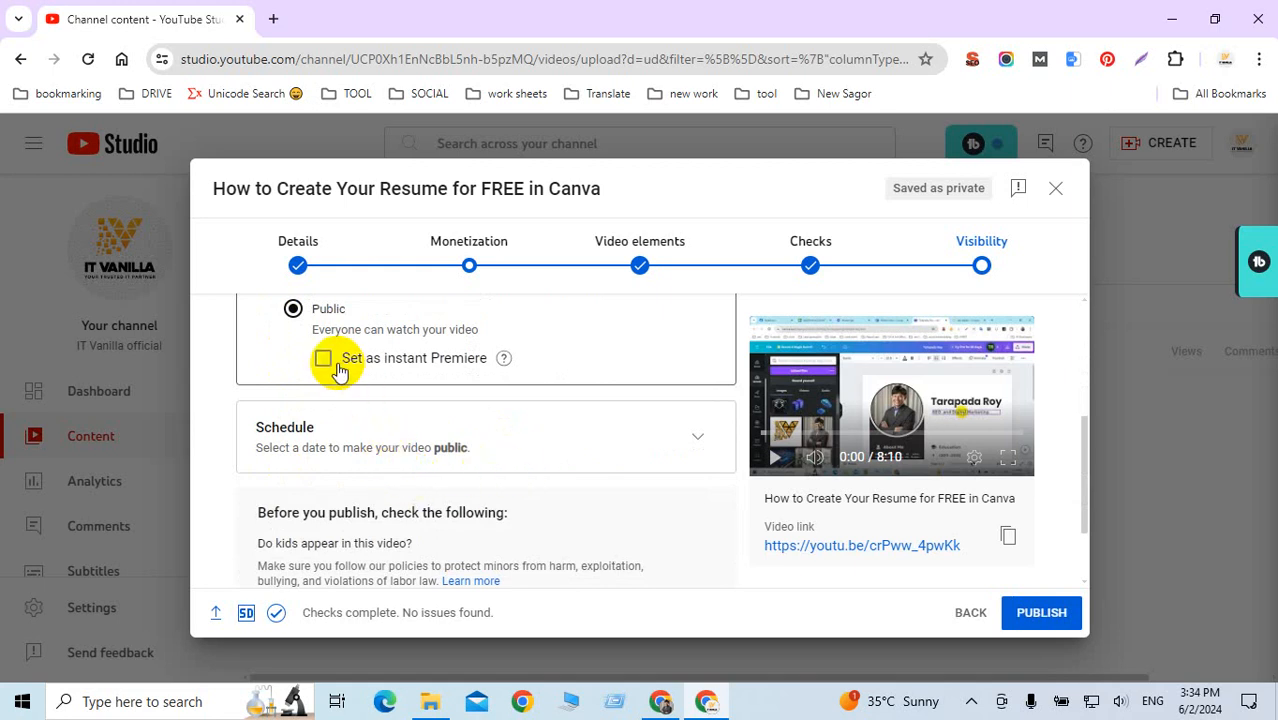
{"action": "left_click", "coordinate": [688, 438]}
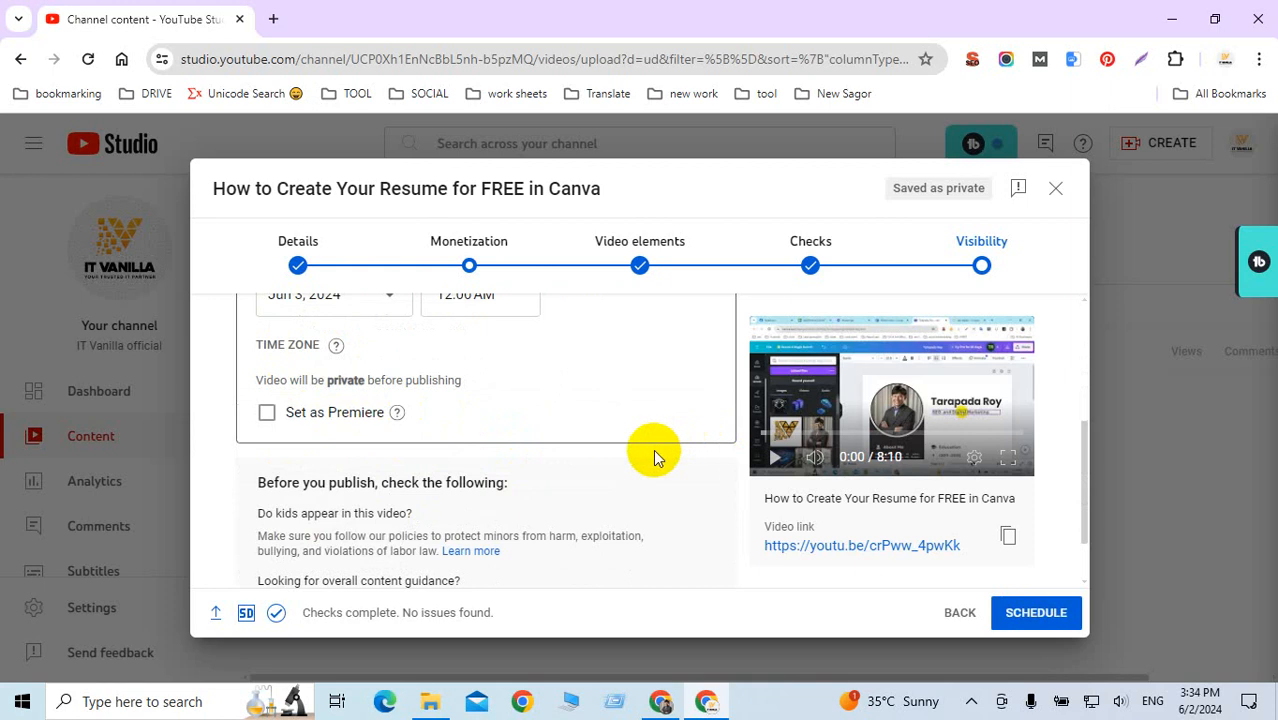
{"action": "scroll", "coordinate": [653, 449], "scroll_direction": "down", "scroll_amount": 1}
{"action": "scroll", "coordinate": [653, 449], "scroll_direction": "up", "scroll_amount": 4}
{"action": "scroll", "coordinate": [620, 455], "scroll_direction": "down", "scroll_amount": 1}
{"action": "scroll", "coordinate": [600, 458], "scroll_direction": "down", "scroll_amount": 1}
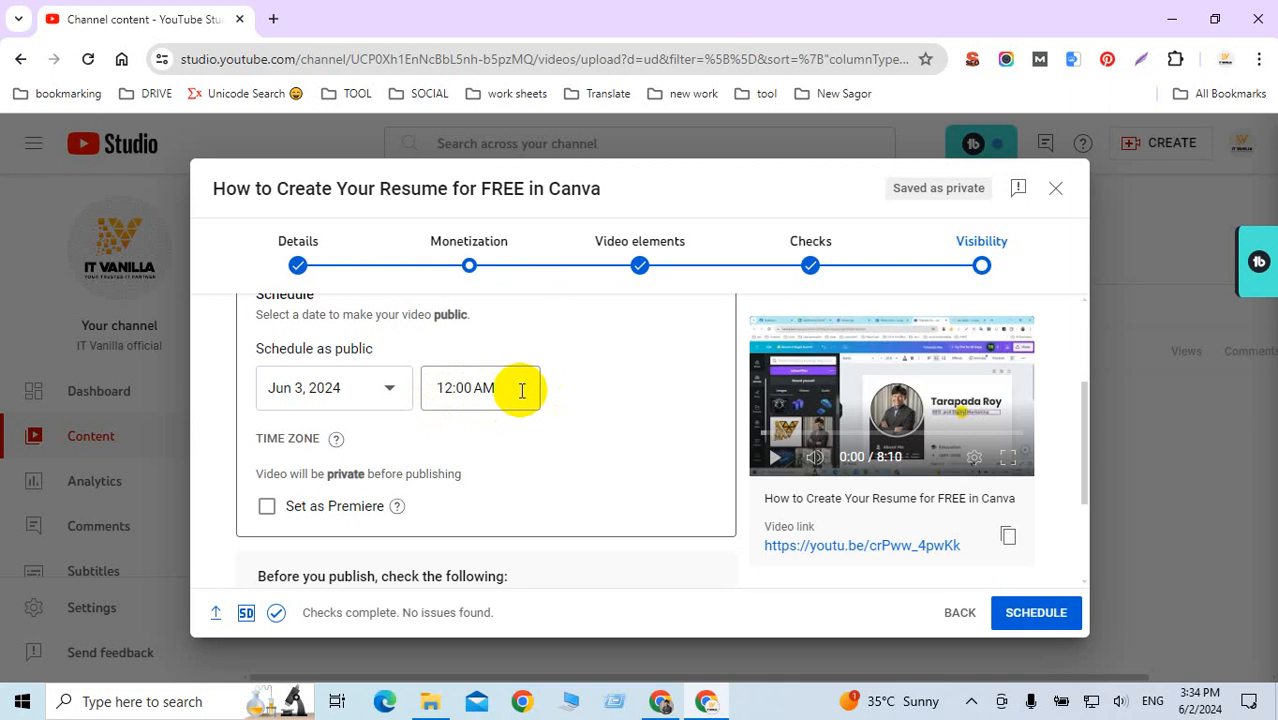
{"action": "scroll", "coordinate": [521, 391], "scroll_direction": "up", "scroll_amount": 1}
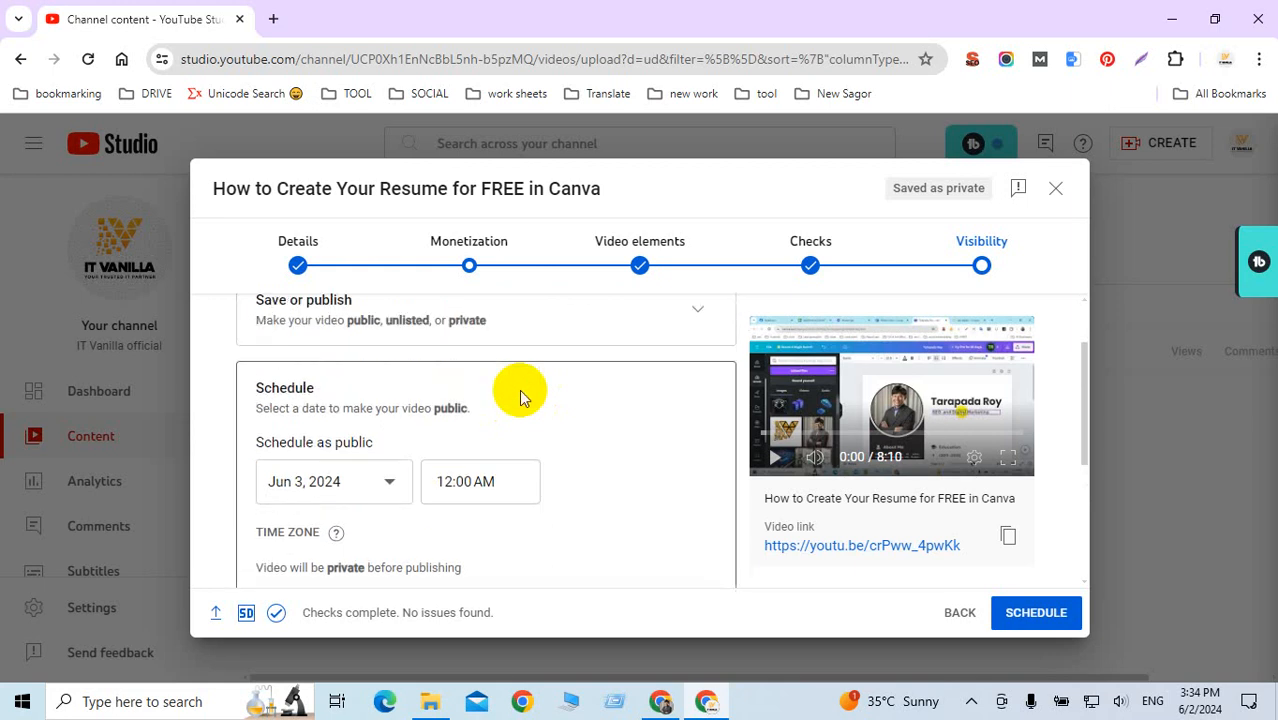
{"action": "scroll", "coordinate": [524, 393], "scroll_direction": "up", "scroll_amount": 1}
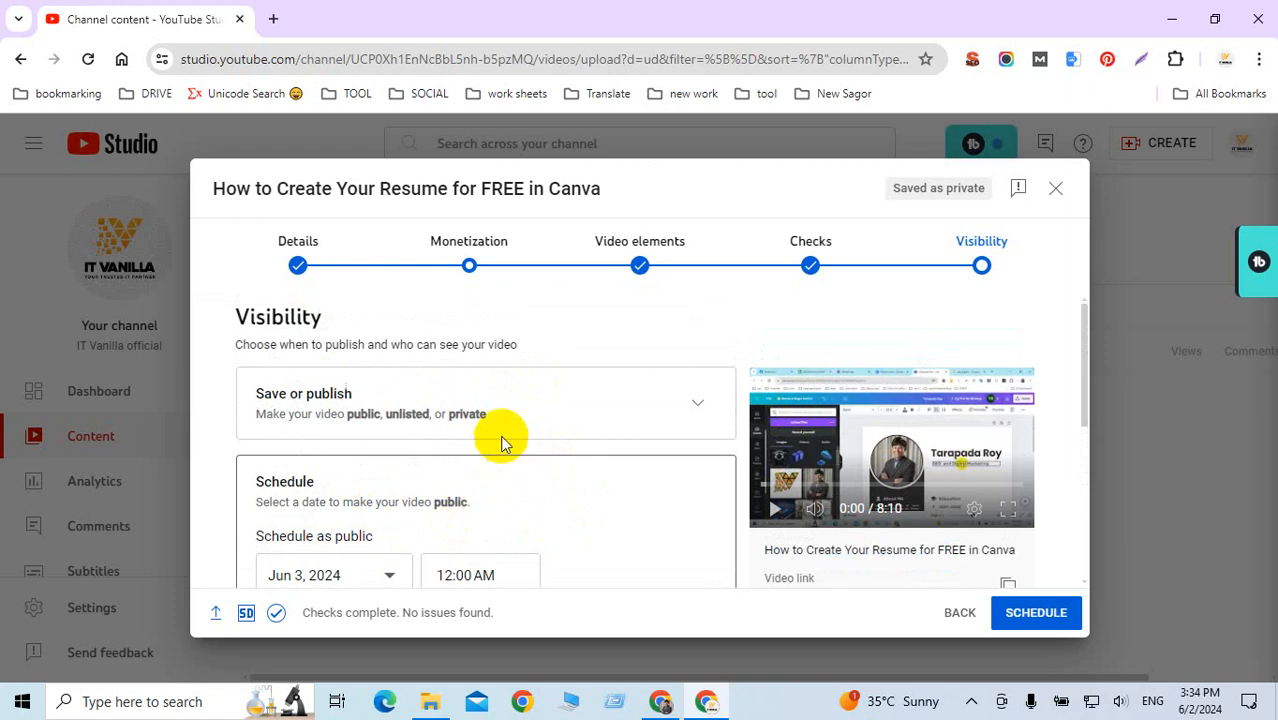
{"action": "scroll", "coordinate": [556, 430], "scroll_direction": "down", "scroll_amount": 1}
{"action": "scroll", "coordinate": [556, 430], "scroll_direction": "up", "scroll_amount": 1}
Return to the Save or publish options with Public selected, and publish the video.
{"action": "left_click", "coordinate": [699, 401]}
{"action": "scroll", "coordinate": [448, 460], "scroll_direction": "down", "scroll_amount": 5}
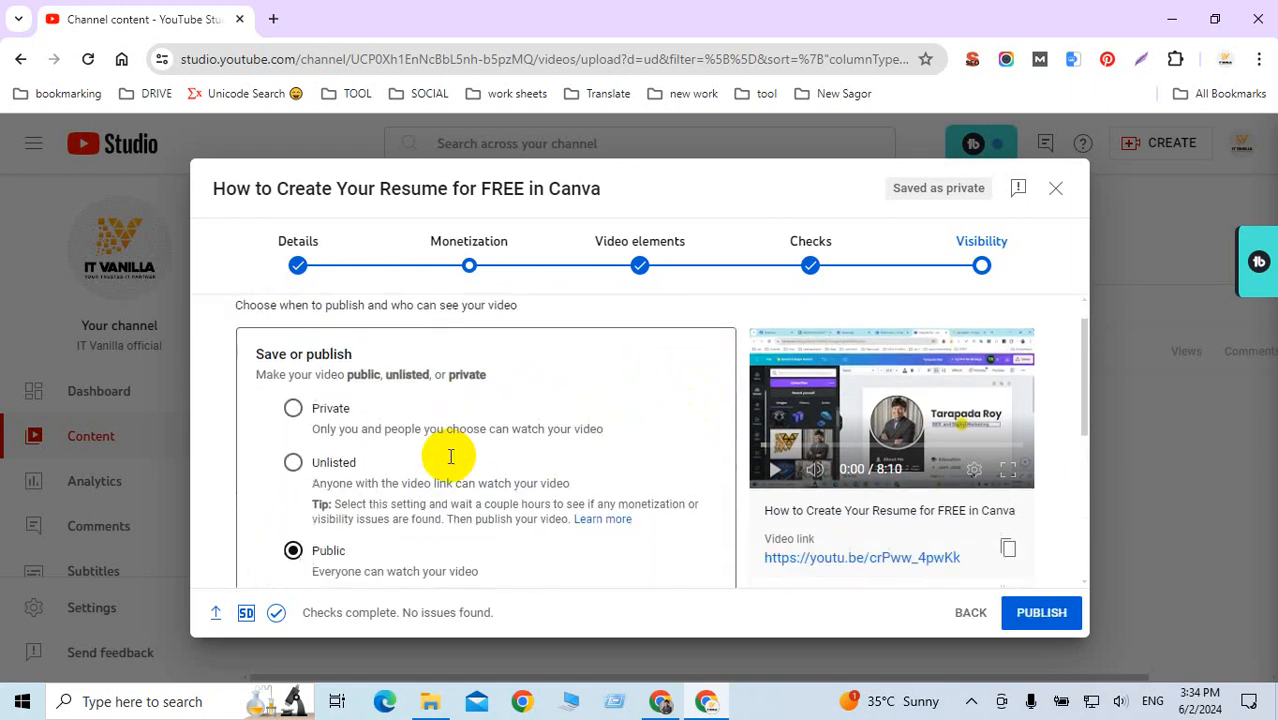
{"action": "left_click", "coordinate": [293, 403]}
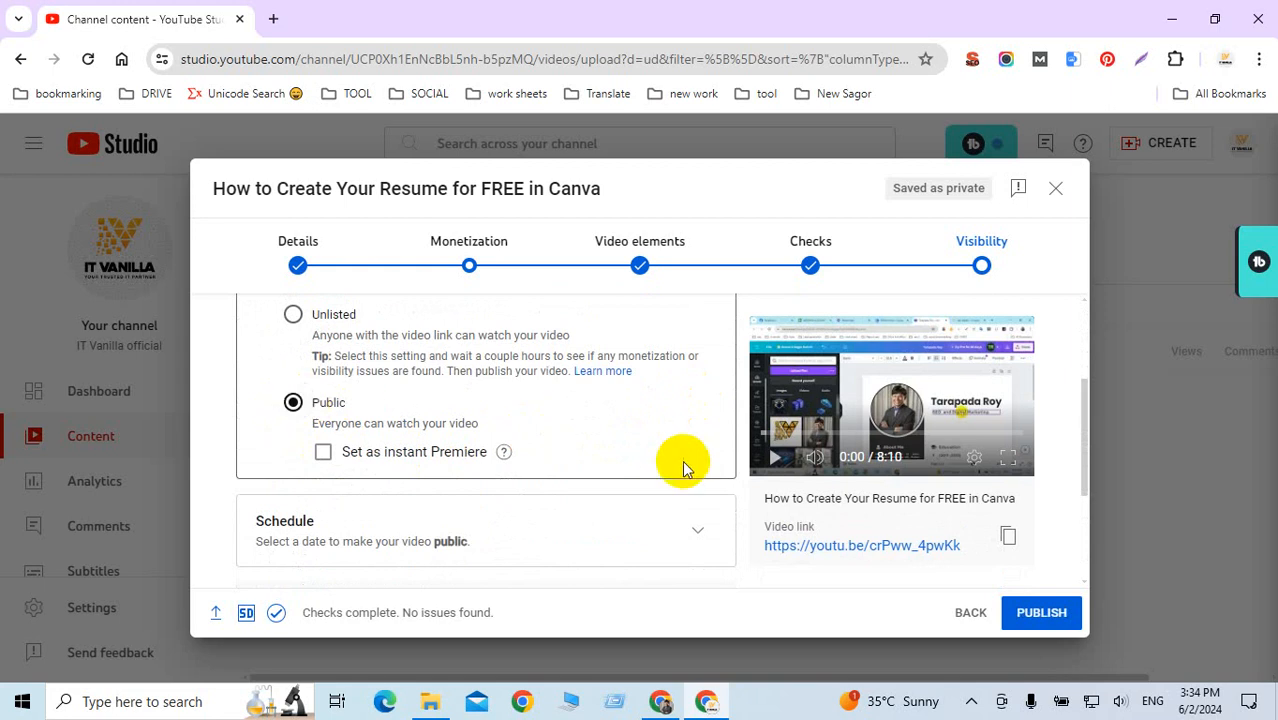
{"action": "scroll", "coordinate": [680, 462], "scroll_direction": "down", "scroll_amount": 5}
{"action": "left_click", "coordinate": [1068, 624]}
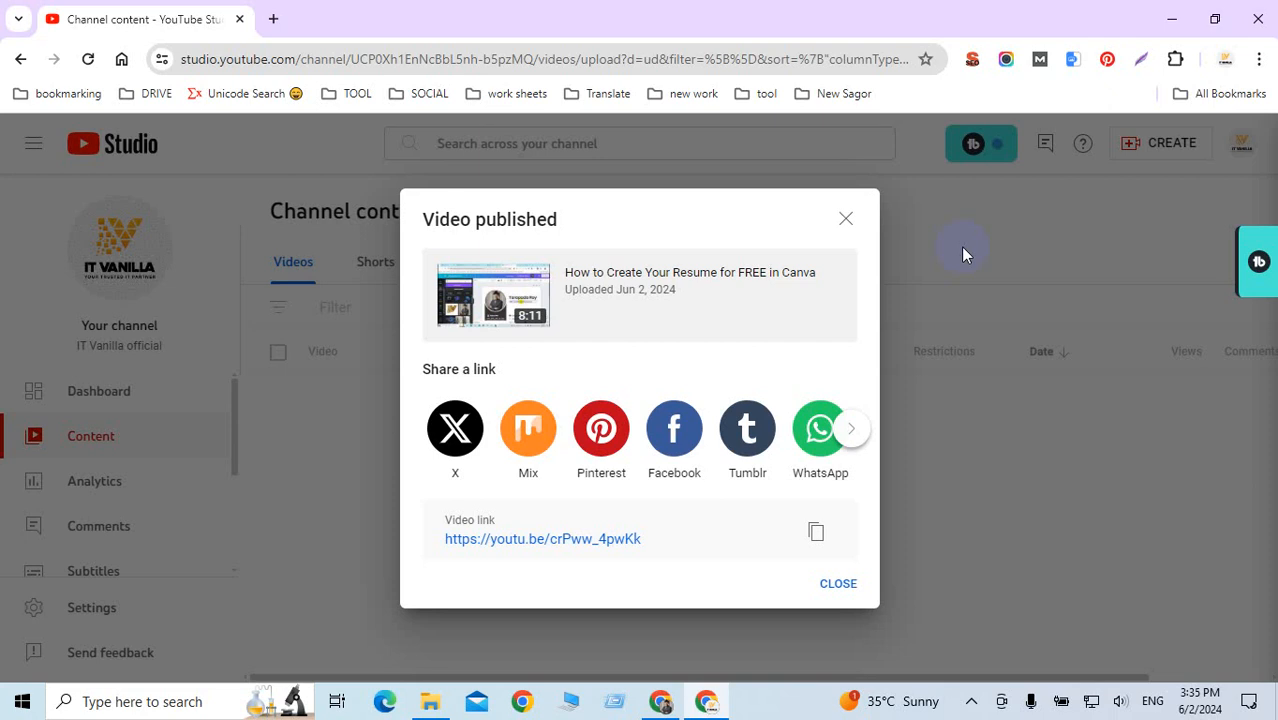
Copy the published video's link and send it to the ITV DM JAN-JUNE 2024 (PHYSICAL) group chat in Messenger.
{"action": "left_click", "coordinate": [816, 535]}
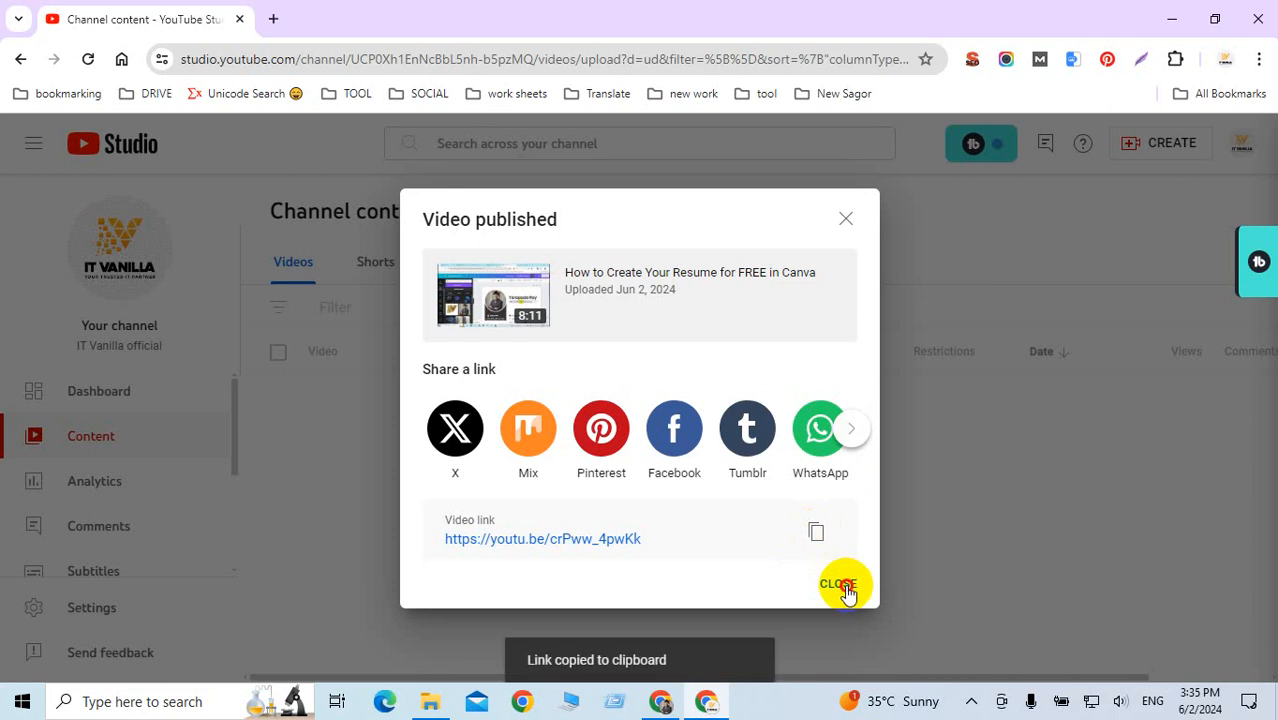
{"action": "left_click", "coordinate": [840, 584]}
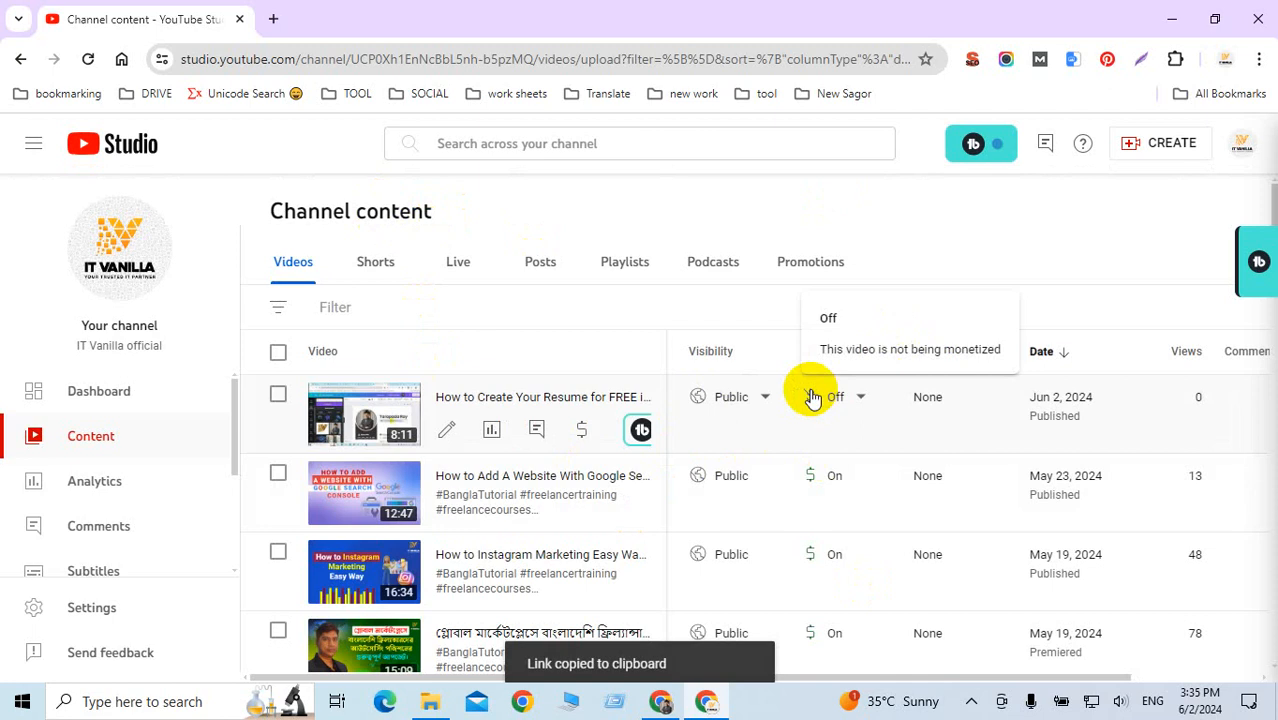
{"action": "left_click", "coordinate": [673, 703]}
{"action": "left_click", "coordinate": [442, 20]}
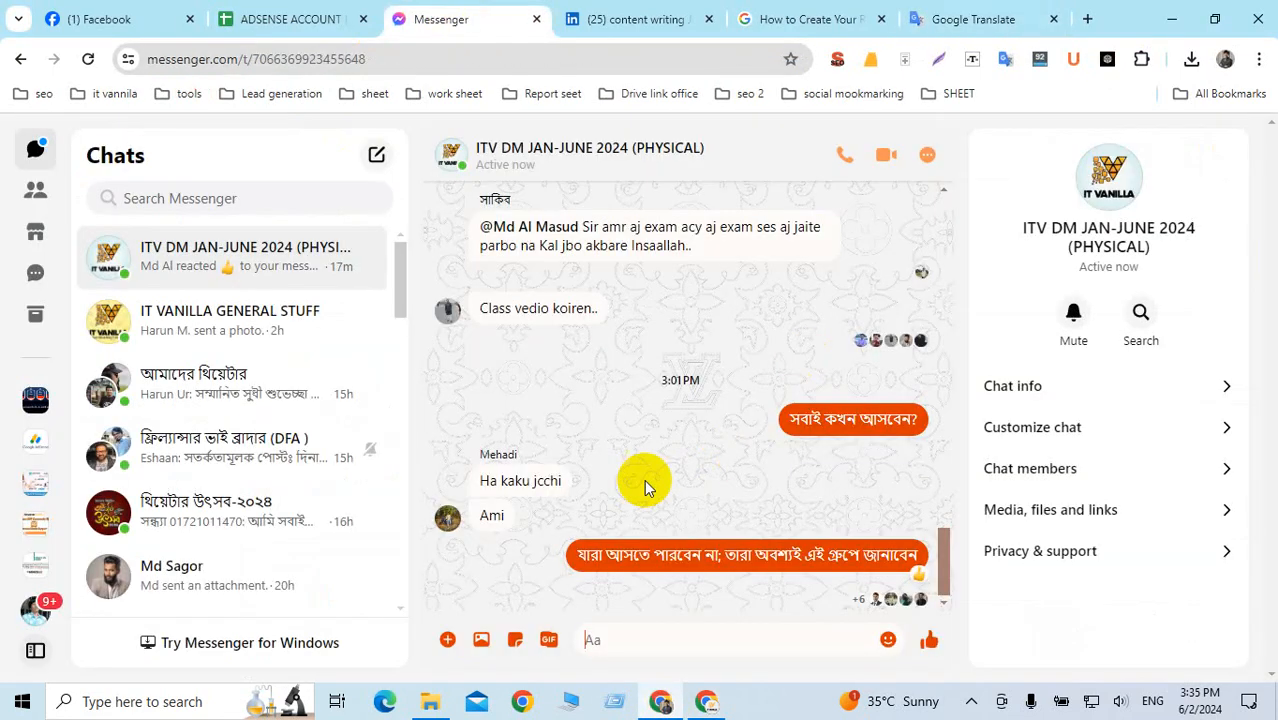
{"action": "left_click", "coordinate": [610, 648]}
{"action": "key", "text": "ctrl+v"}
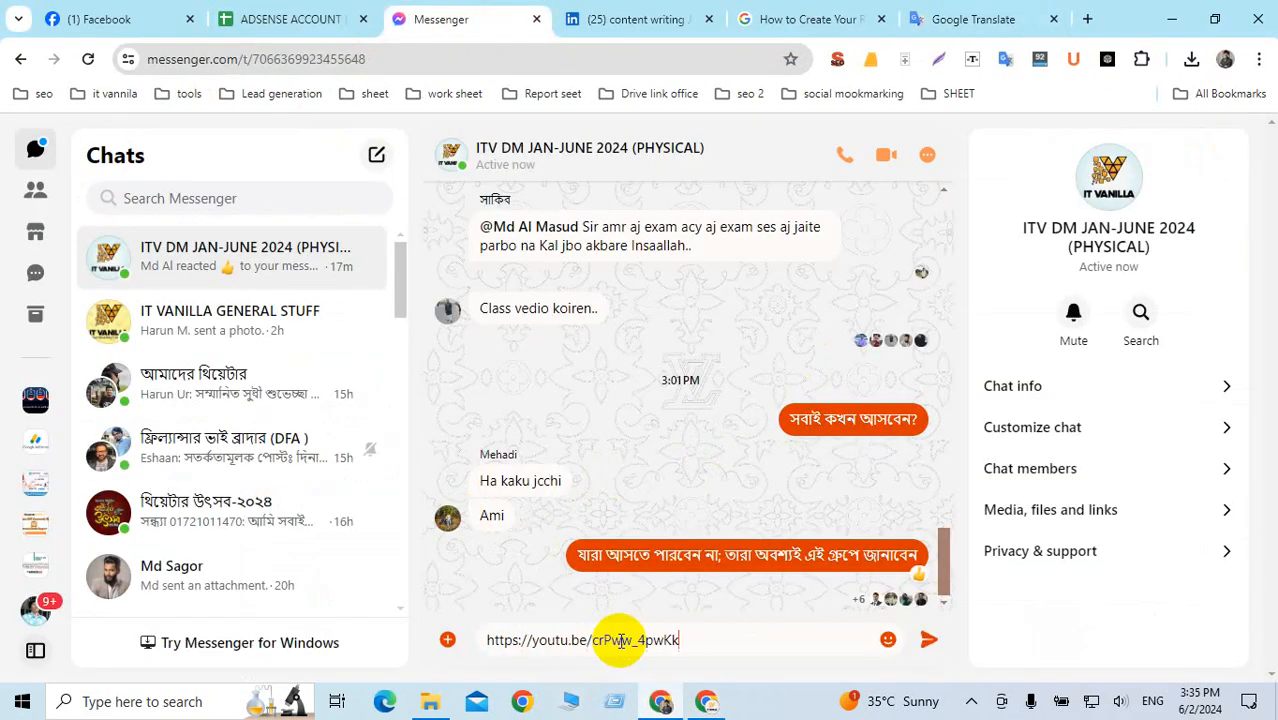
{"action": "key", "text": "Return"}
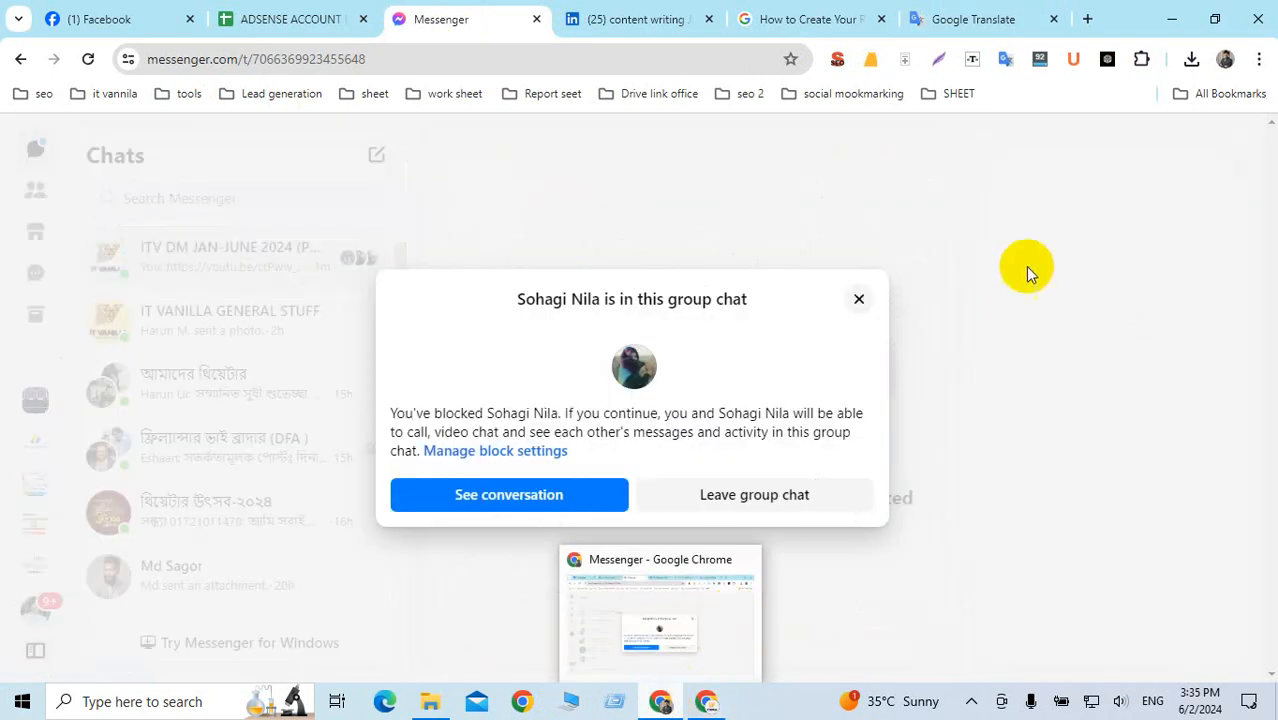
{"action": "left_click", "coordinate": [562, 494]}
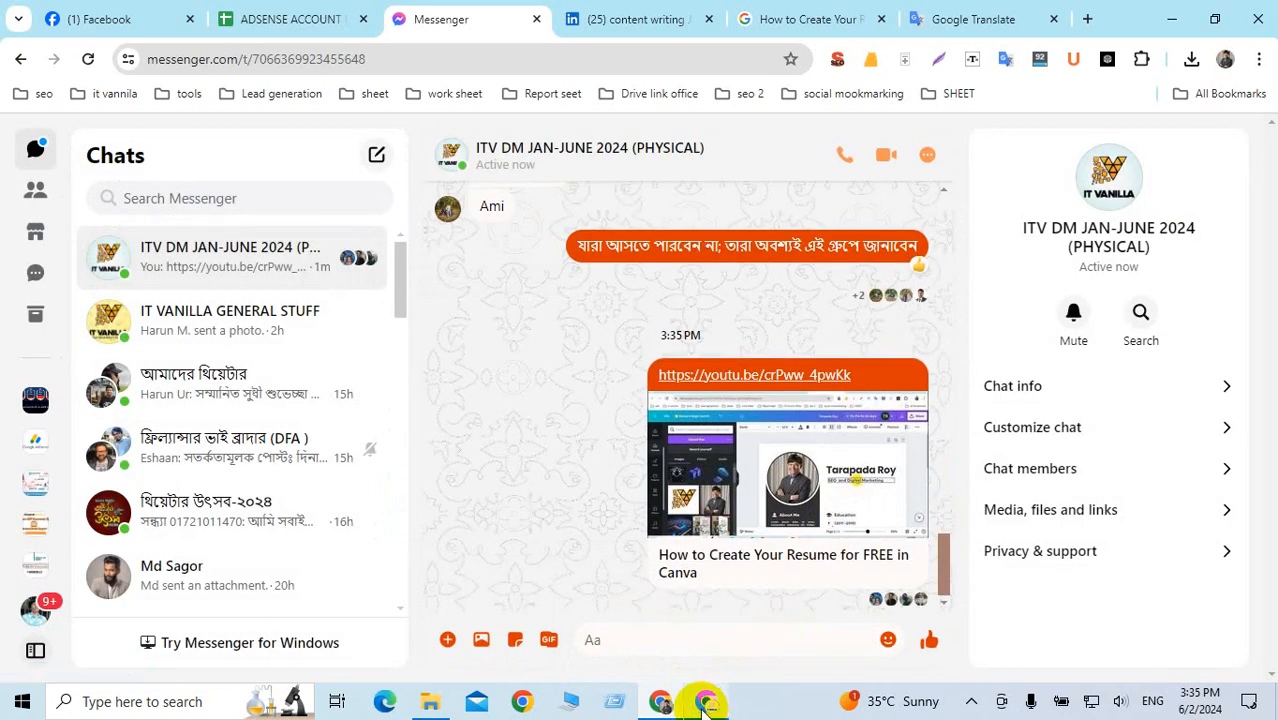
Switch back to YouTube Studio to view the channel content list, and minimize both browser windows.
{"action": "mouse_move", "coordinate": [713, 710]}
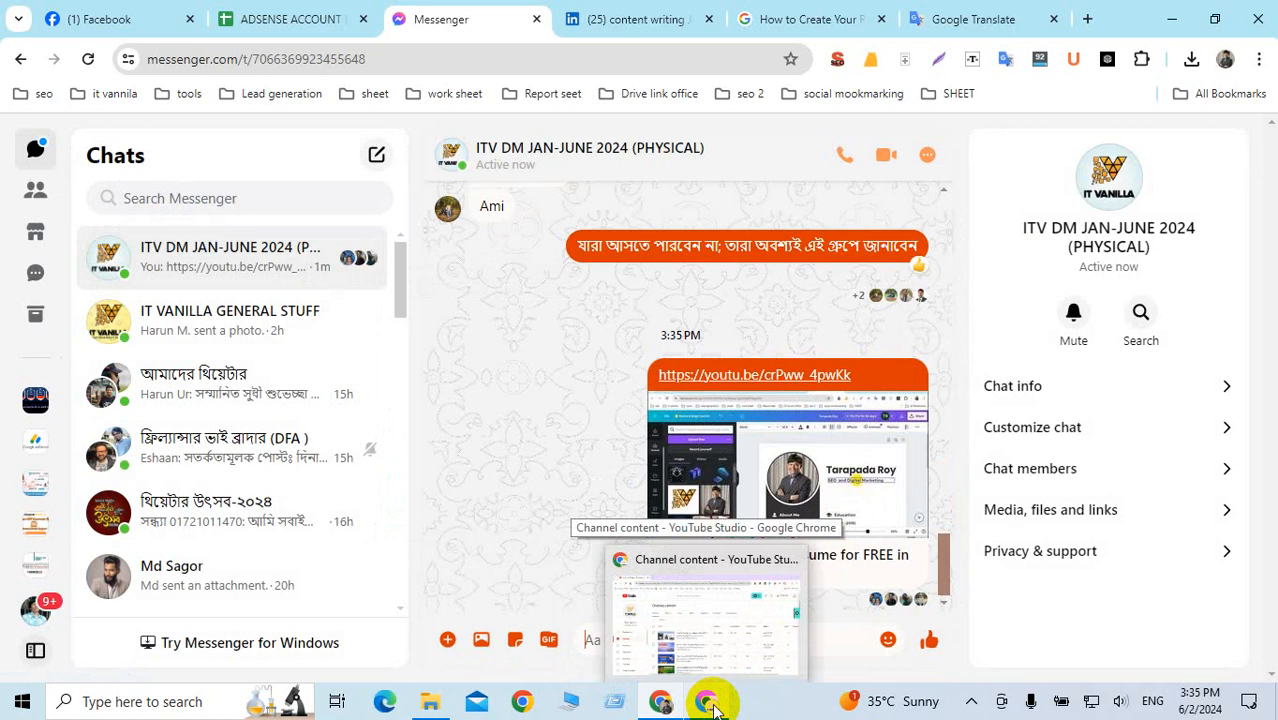
{"action": "left_click", "coordinate": [713, 706]}
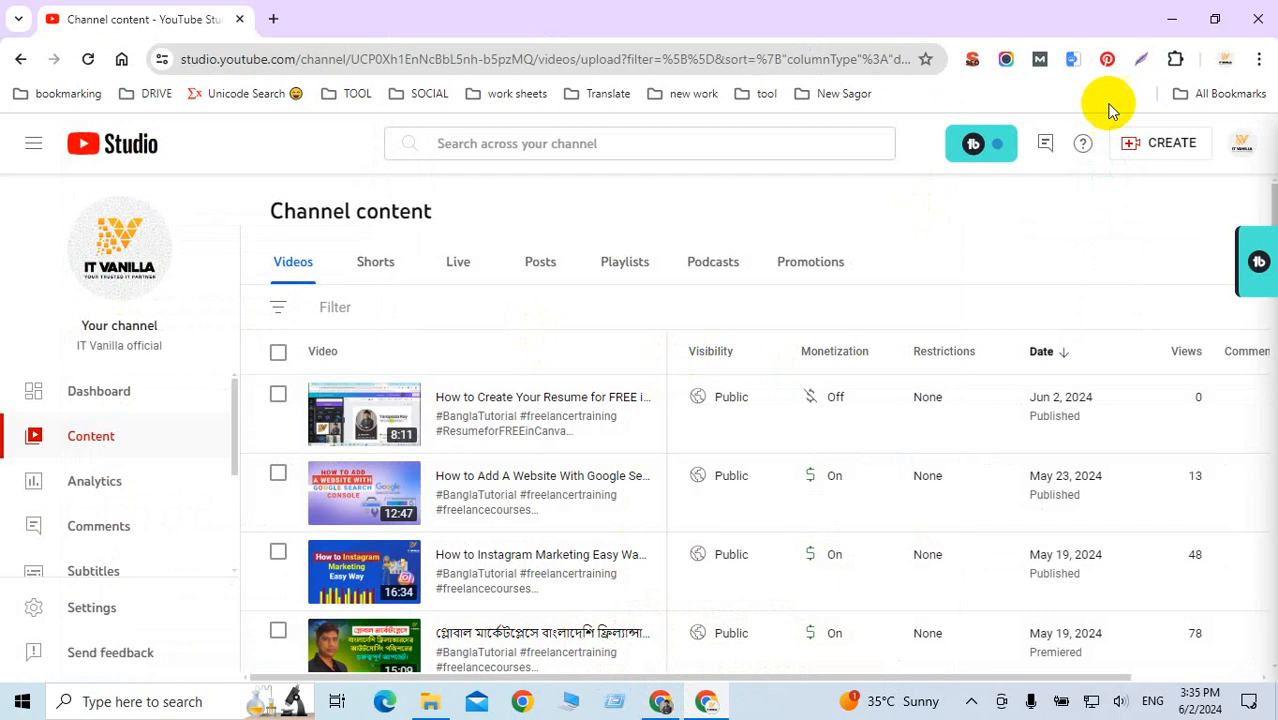
{"action": "left_click", "coordinate": [1167, 22]}
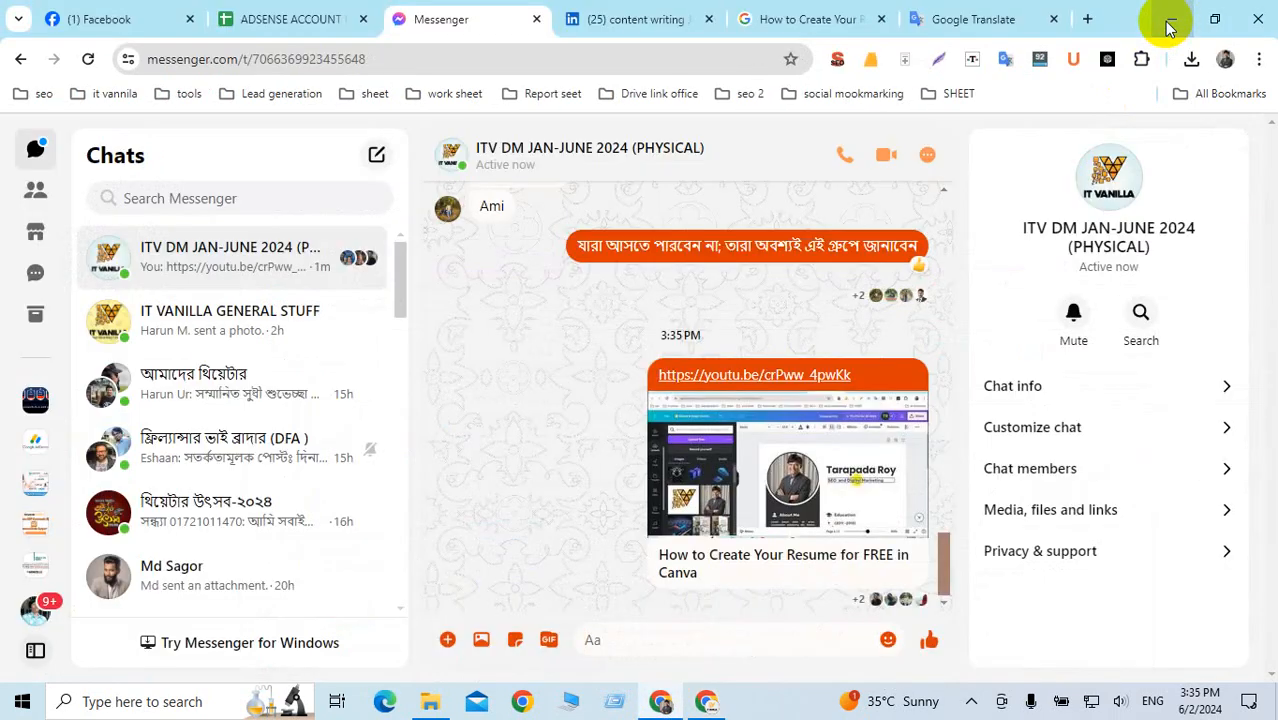
{"action": "left_click", "coordinate": [1169, 22]}
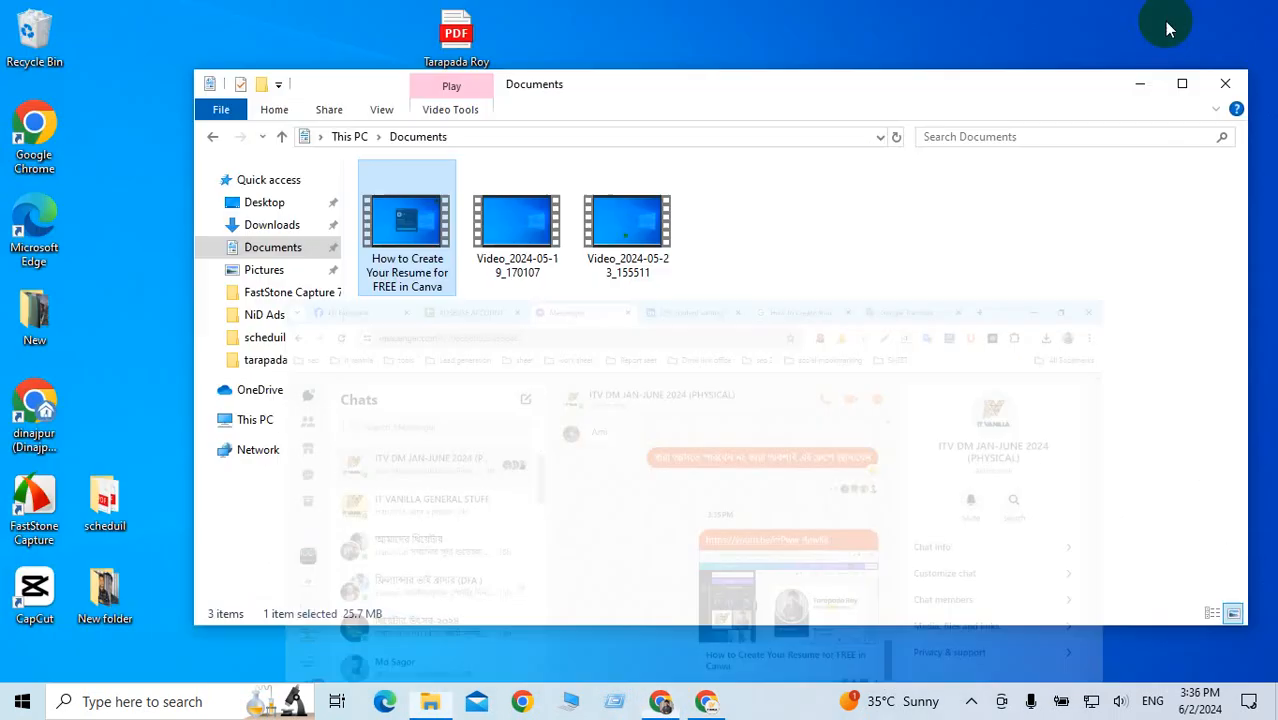